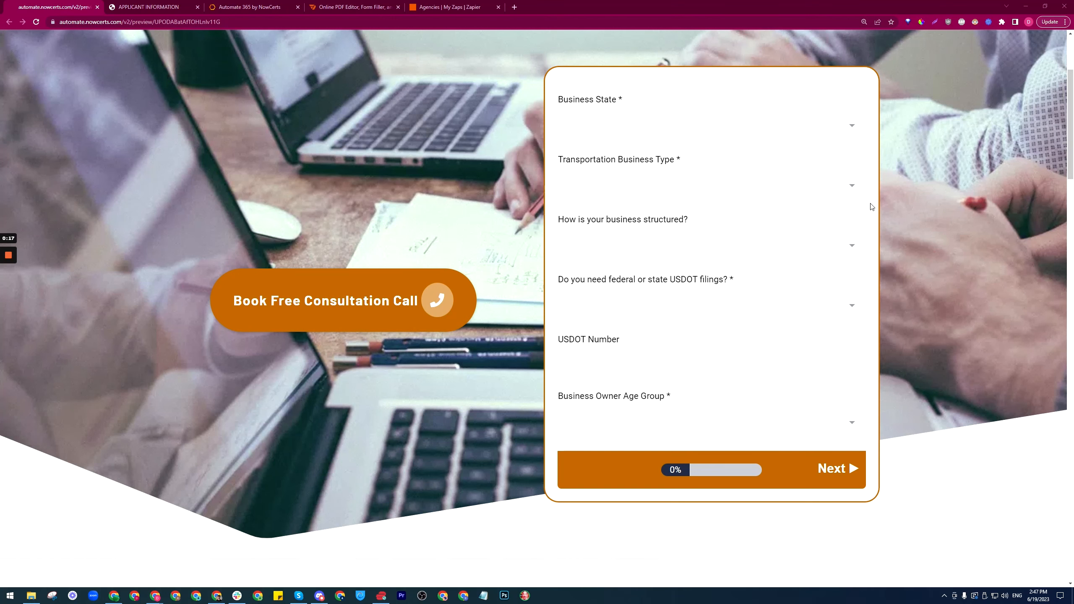
Step: Set Business State to AK and business type to Agricultural Hauling, then open the applicant PDF
{"action": "left_click", "coordinate": [815, 134]}
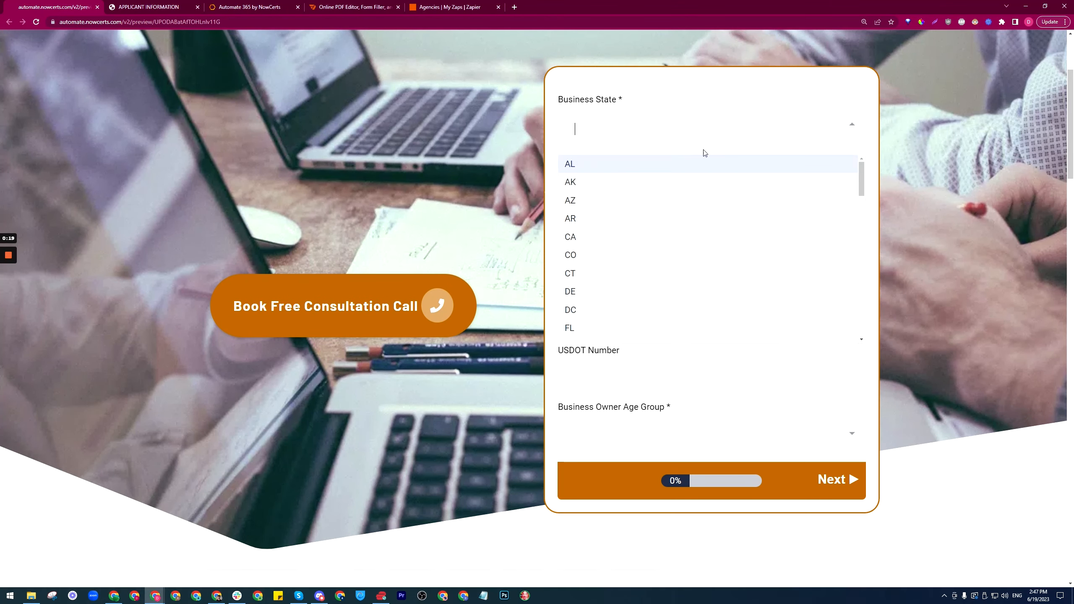
{"action": "left_click", "coordinate": [579, 182]}
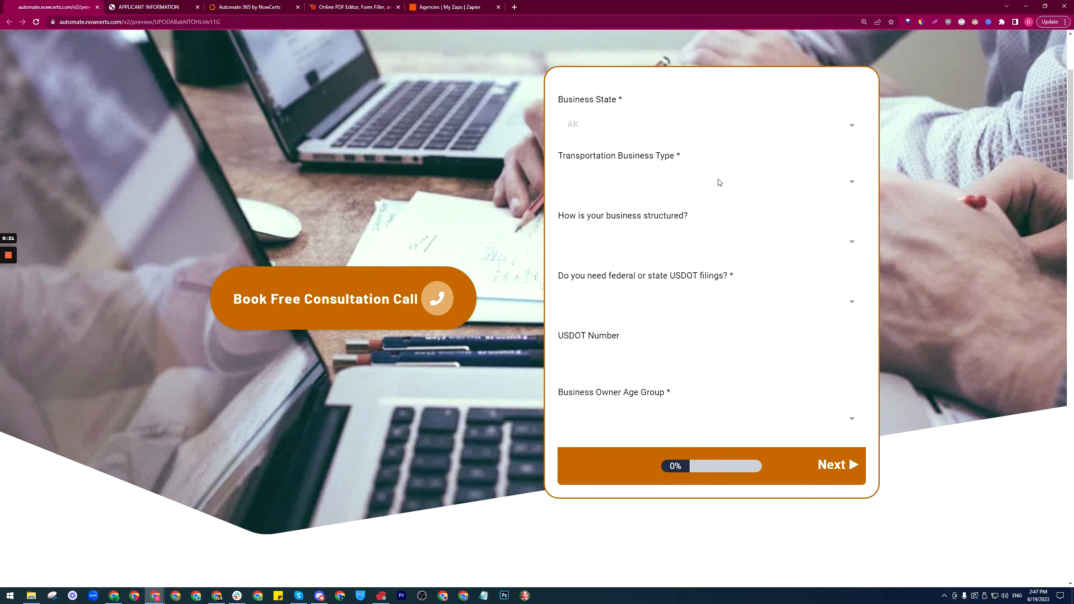
{"action": "left_click", "coordinate": [684, 187]}
{"action": "left_click", "coordinate": [606, 237]}
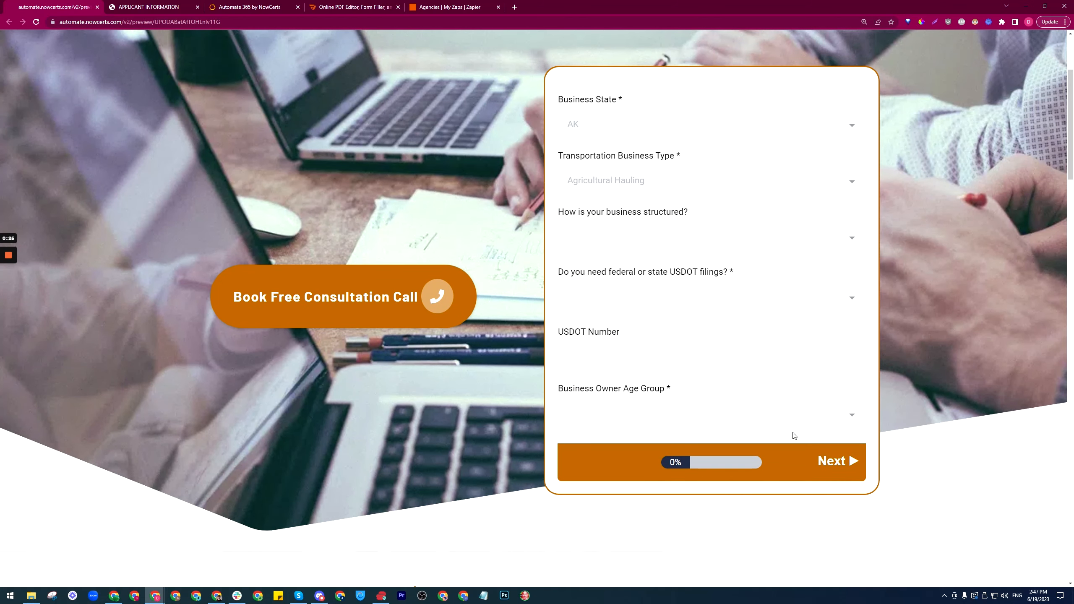
{"action": "scroll", "coordinate": [456, 277], "scroll_direction": "up", "scroll_amount": 3}
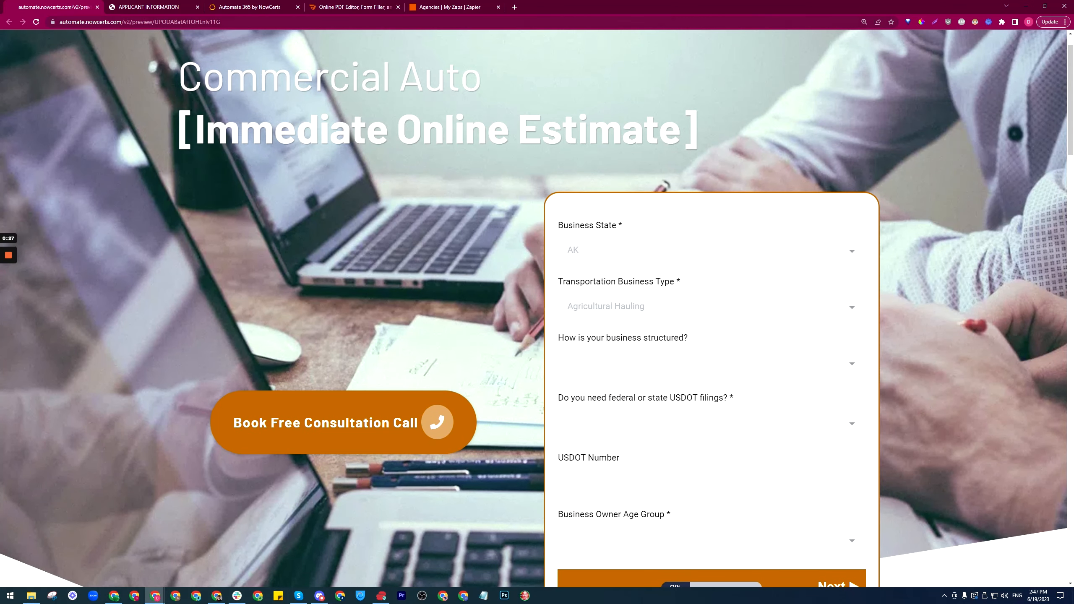
{"action": "left_click", "coordinate": [148, 11]}
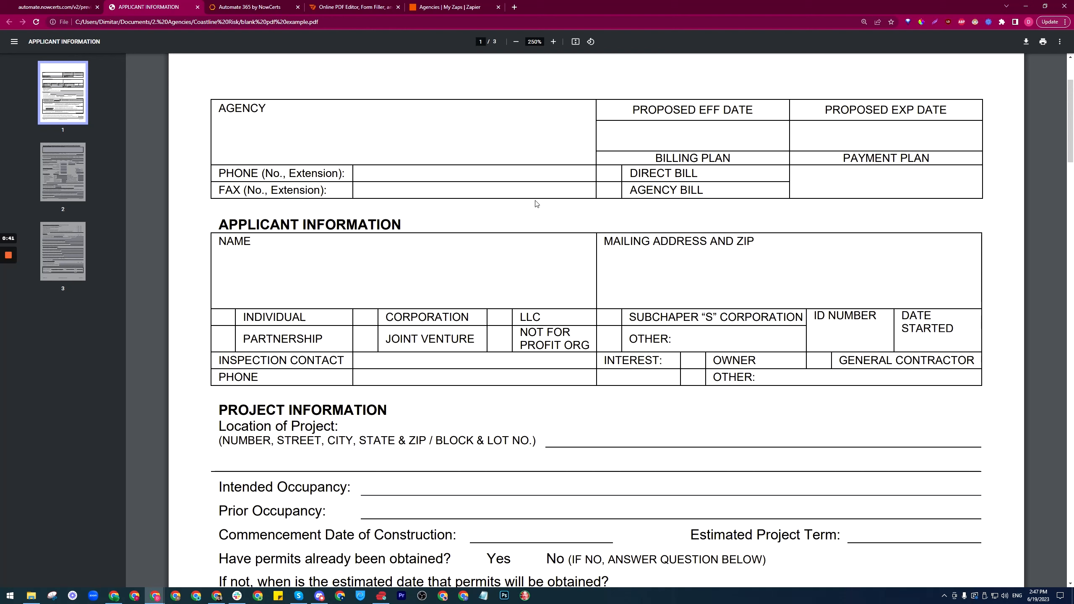
Step: Compare the Commercial Auto estimate form with the applicant PDF, then open pdfFiller's Tutorial folder
{"action": "left_click", "coordinate": [59, 5]}
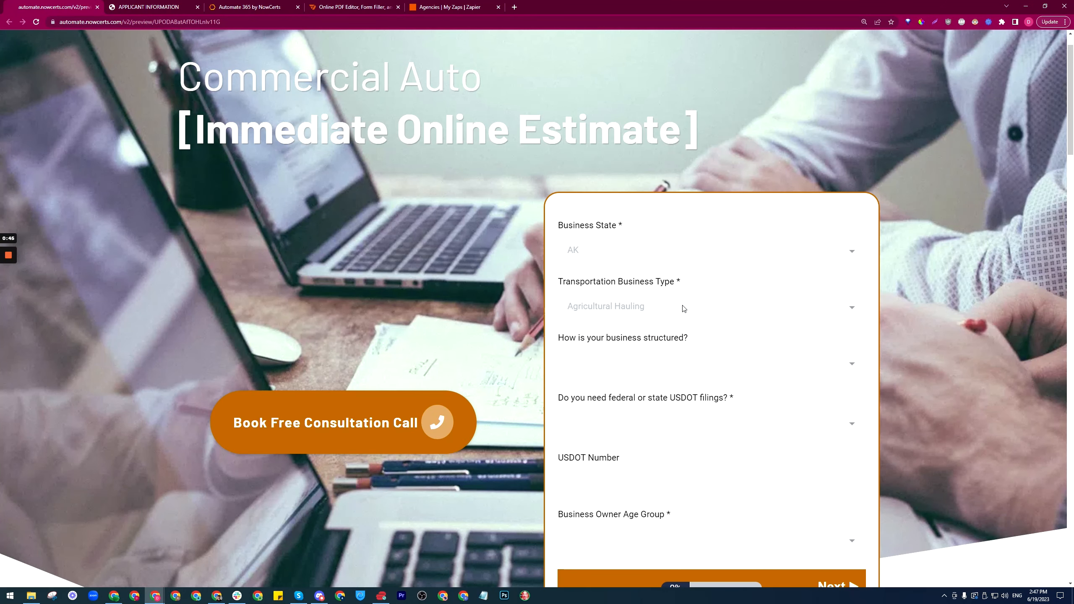
{"action": "scroll", "coordinate": [623, 298], "scroll_direction": "down", "scroll_amount": 2}
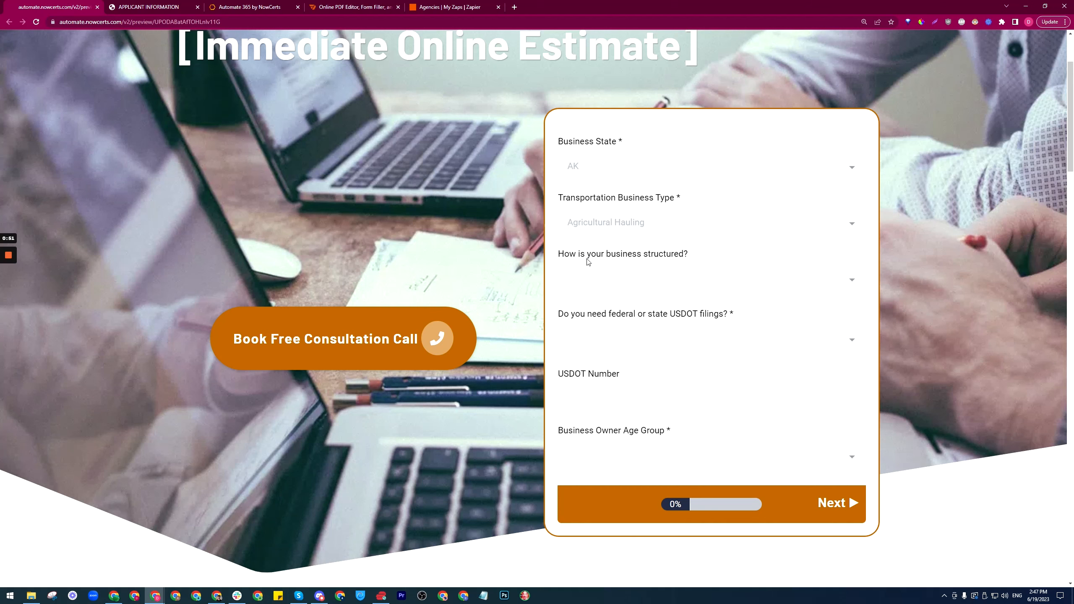
{"action": "left_click", "coordinate": [157, 7]}
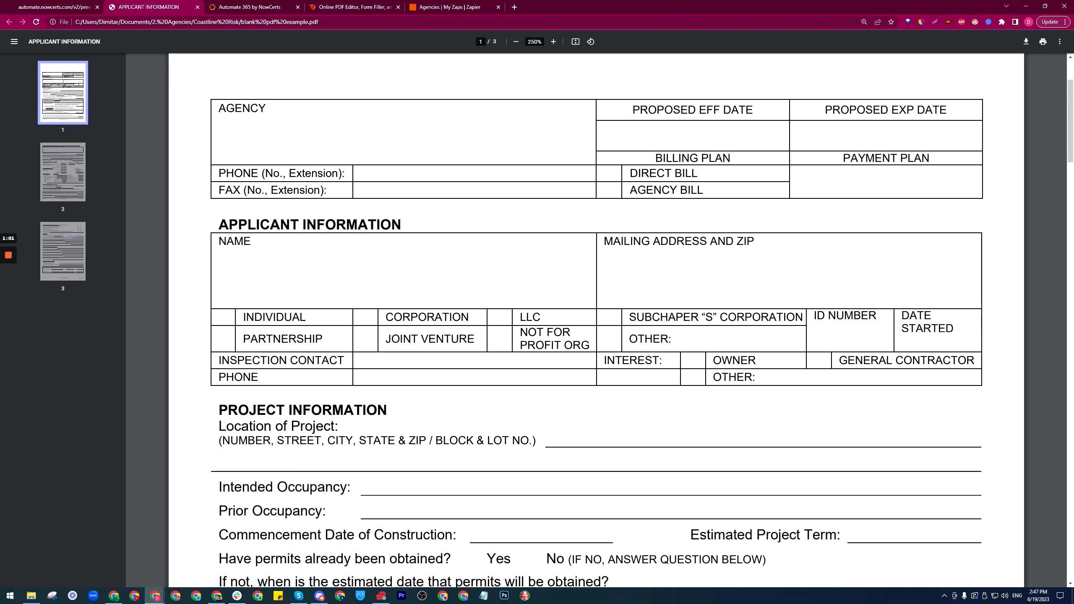
{"action": "left_click", "coordinate": [254, 8]}
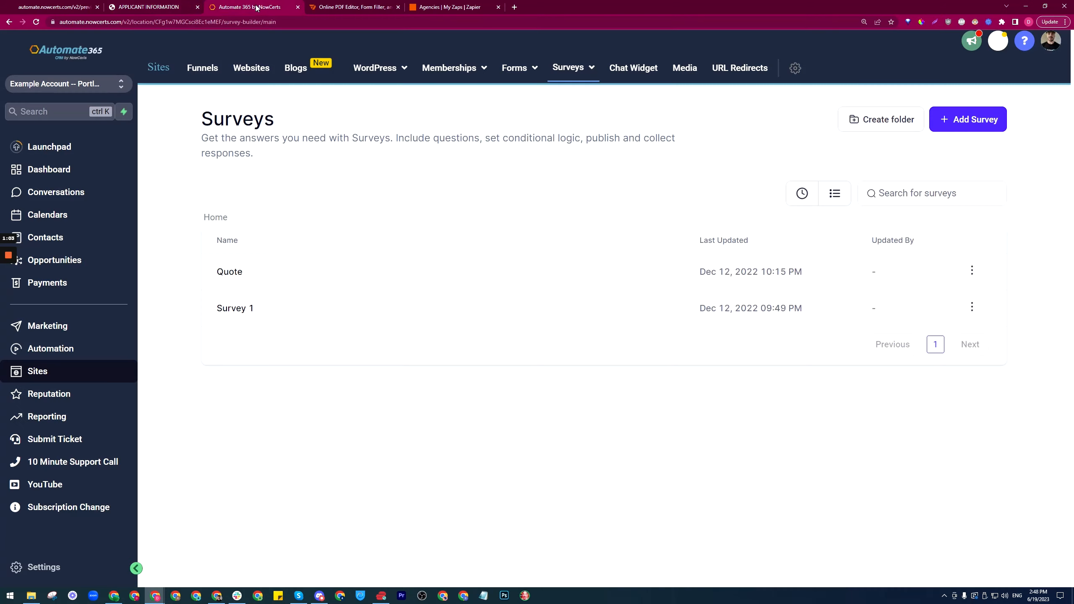
{"action": "left_click", "coordinate": [357, 6]}
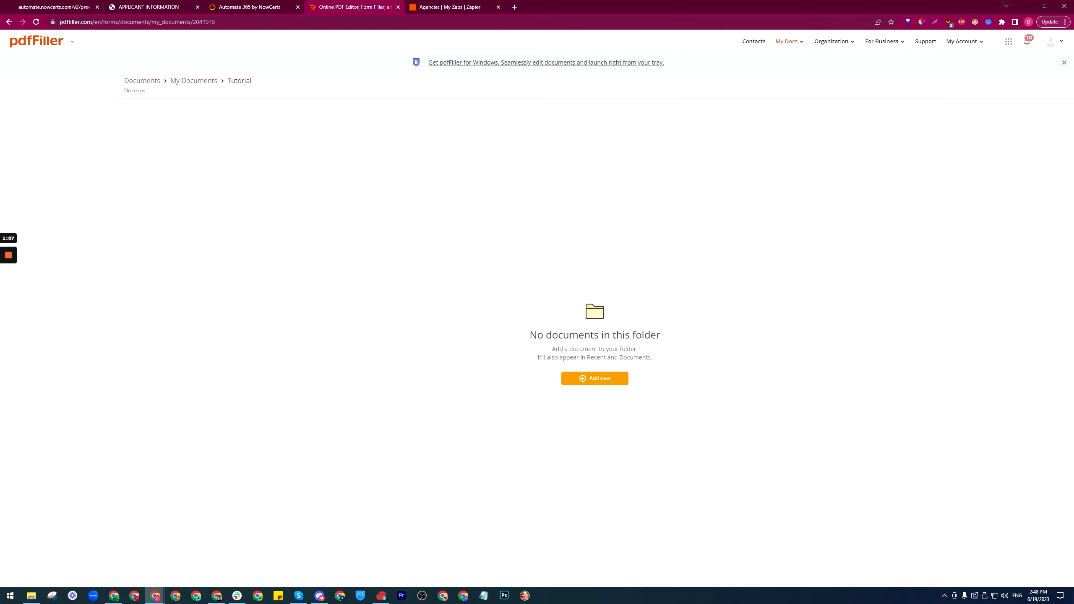
Step: Check Zapier's empty Agencies zap folder, then go back to the applicant information PDF
{"action": "left_click", "coordinate": [425, 6]}
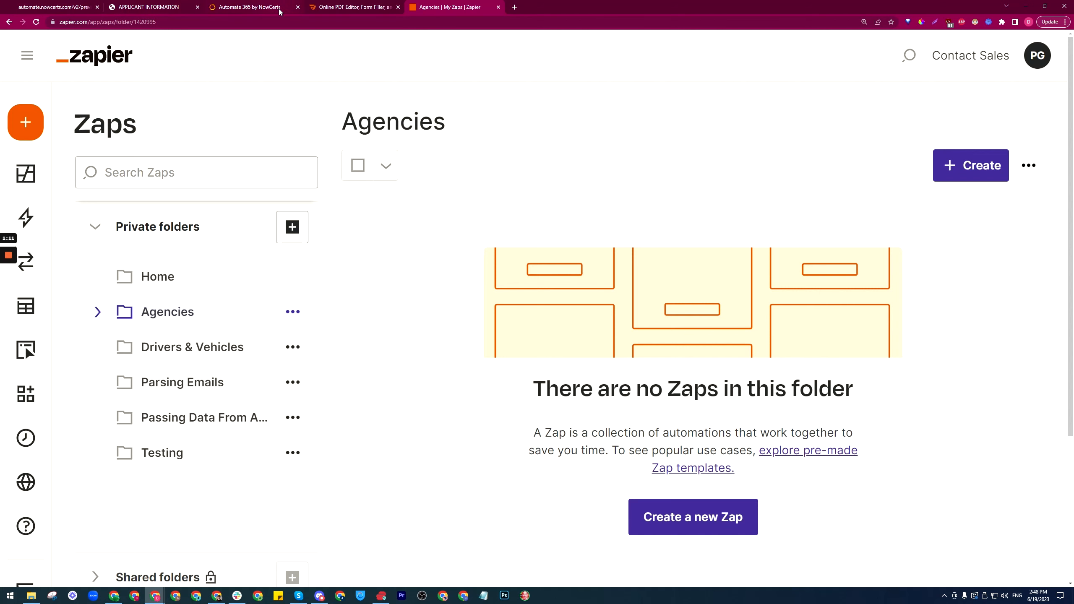
{"action": "left_click", "coordinate": [163, 4]}
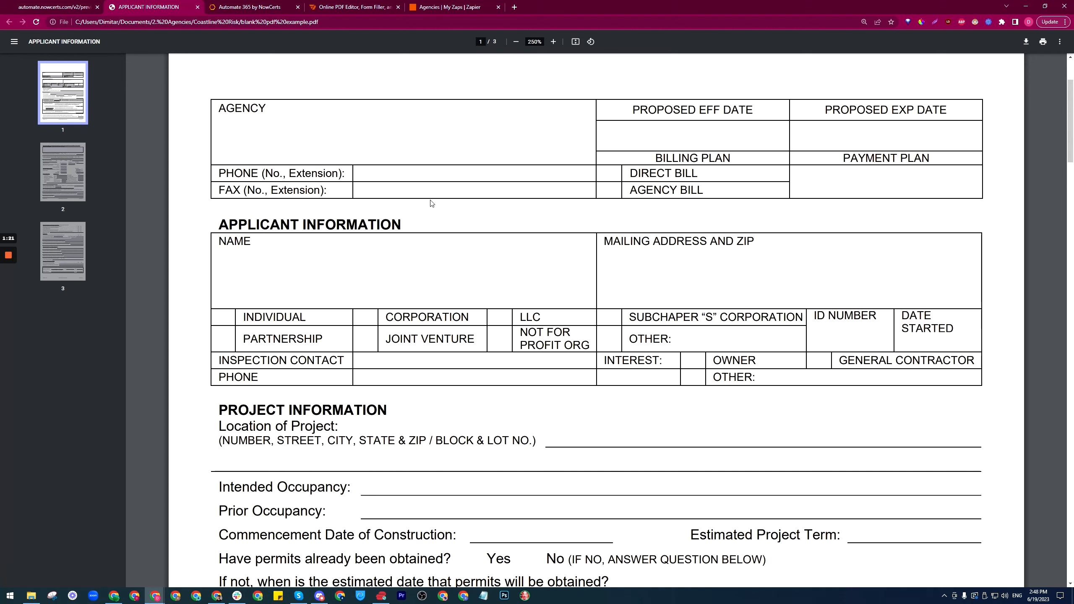
Step: Glance at the estimate form, scroll the applicant PDF's sections, then open the Automate365 Surveys list
{"action": "left_click", "coordinate": [48, 6]}
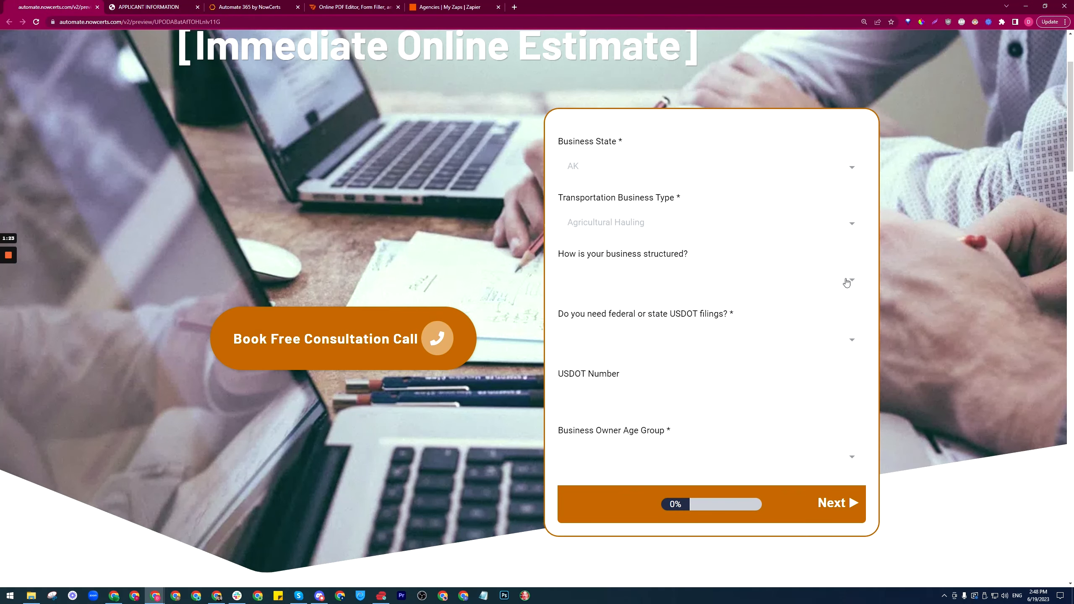
{"action": "left_click", "coordinate": [148, 6]}
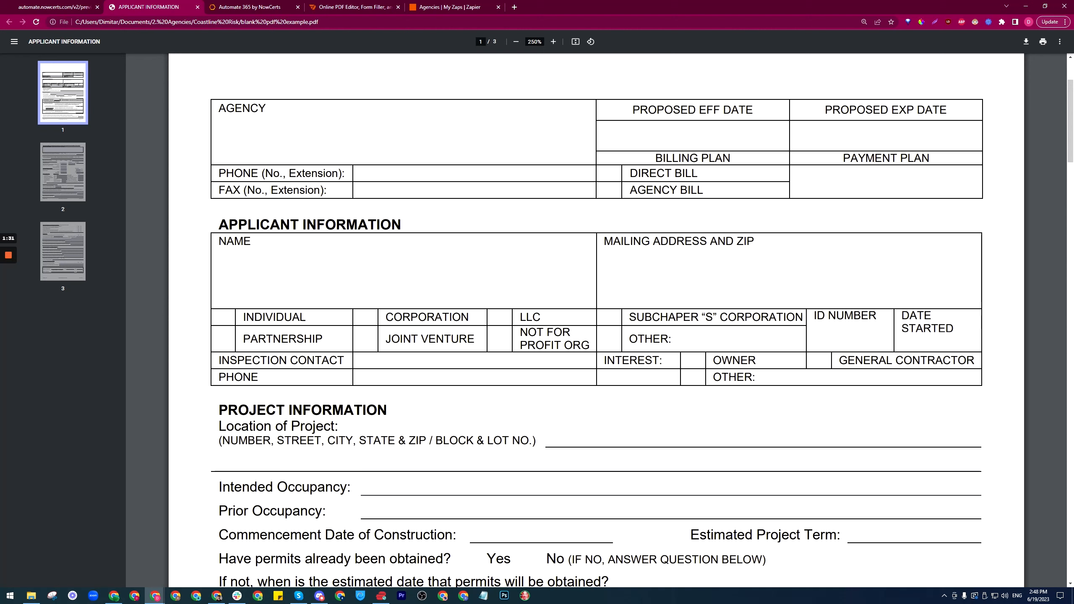
{"action": "scroll", "coordinate": [596, 321], "scroll_direction": "down", "scroll_amount": 5}
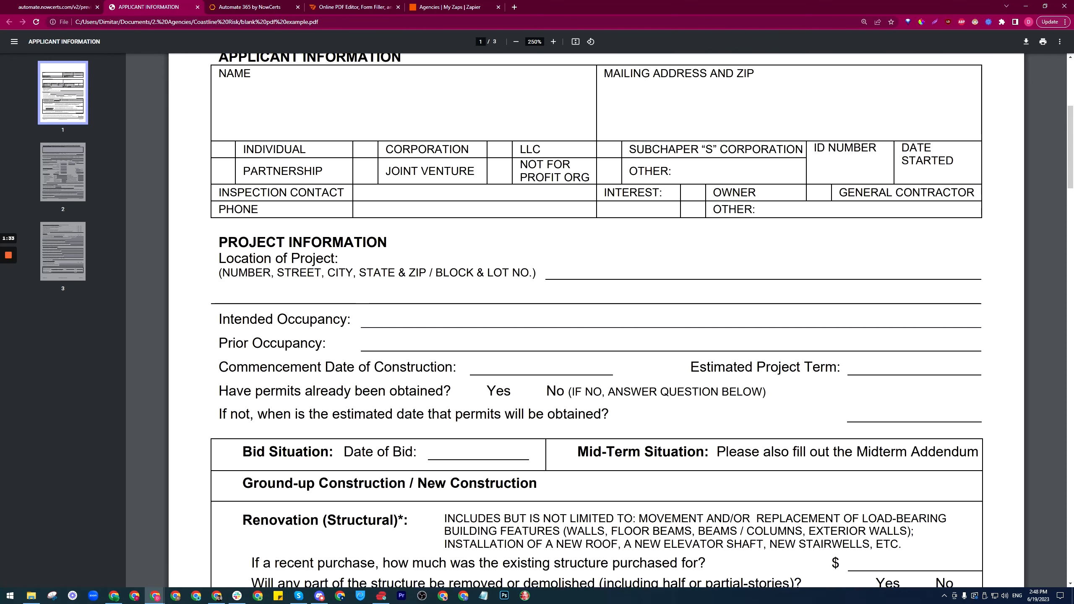
{"action": "scroll", "coordinate": [596, 322], "scroll_direction": "up", "scroll_amount": 6}
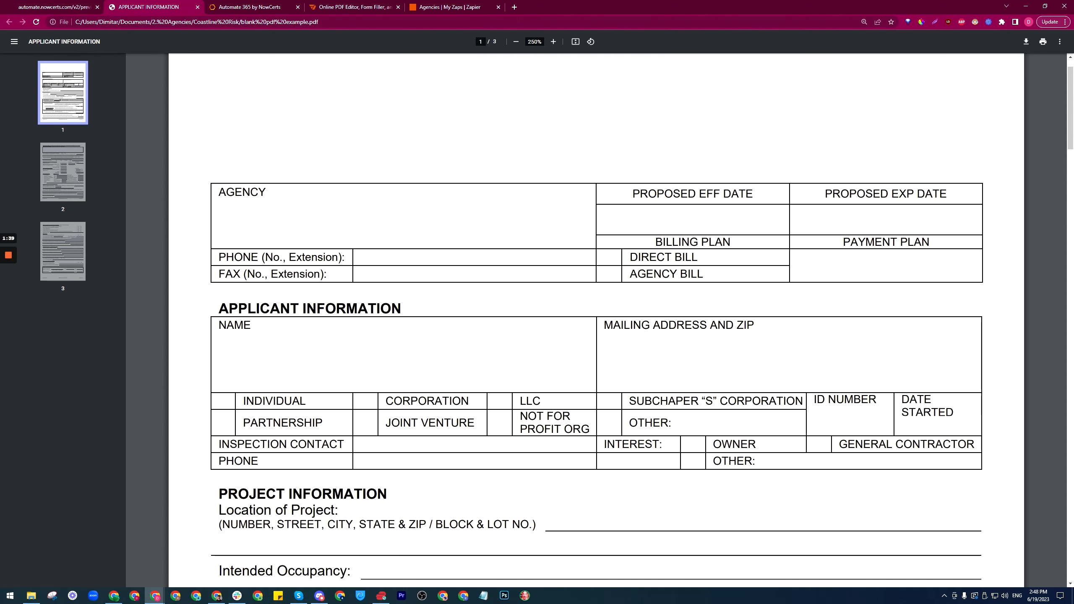
{"action": "left_click", "coordinate": [254, 5]}
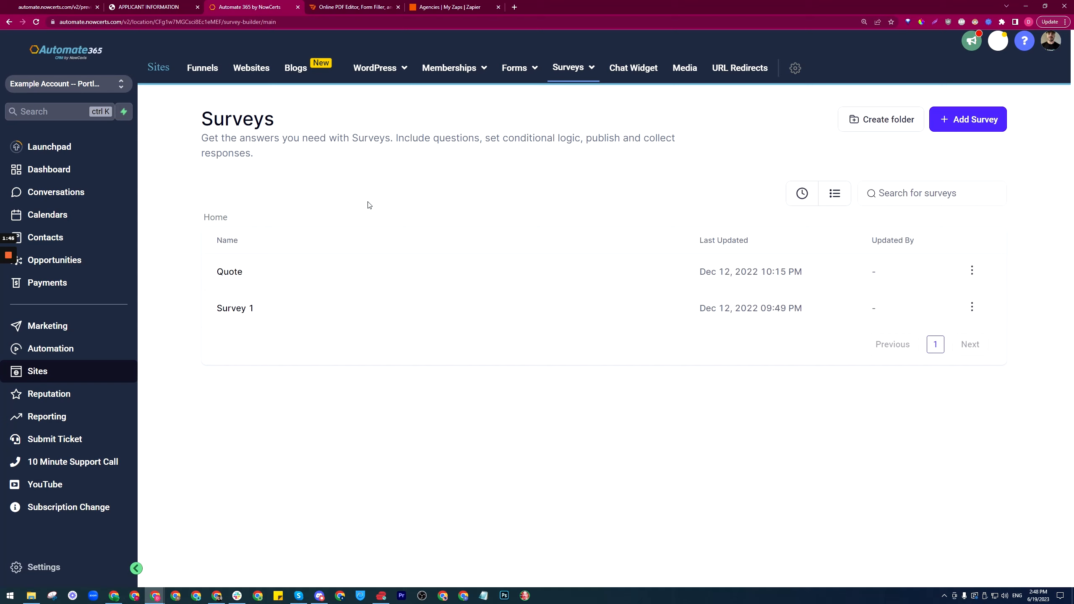
{"action": "key", "text": "ctrl+plus"}
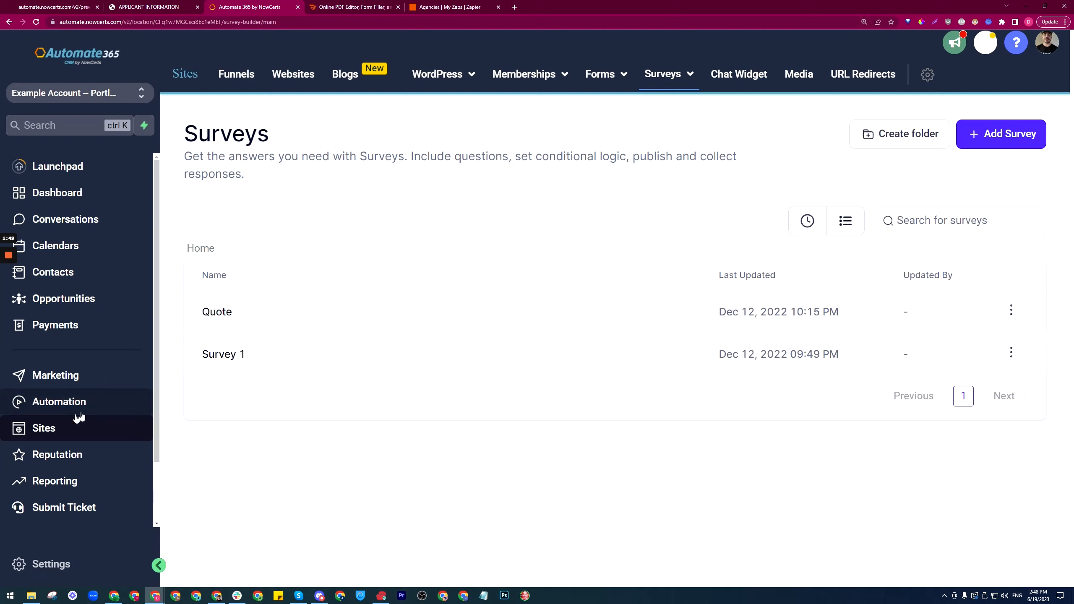
{"action": "left_click", "coordinate": [653, 80]}
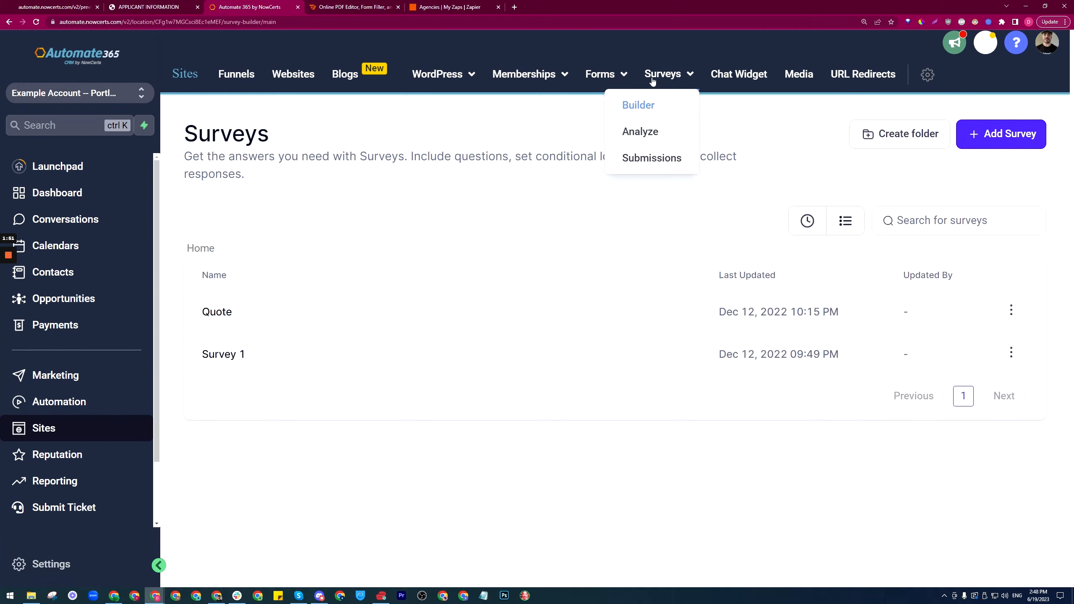
{"action": "mouse_move", "coordinate": [599, 85]}
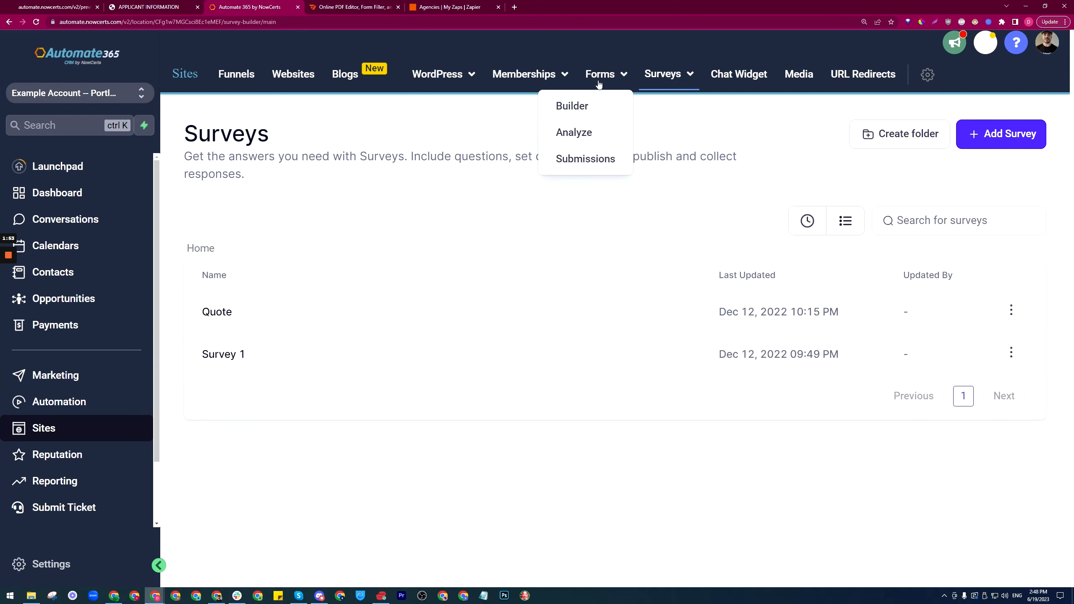
{"action": "mouse_move", "coordinate": [664, 77]}
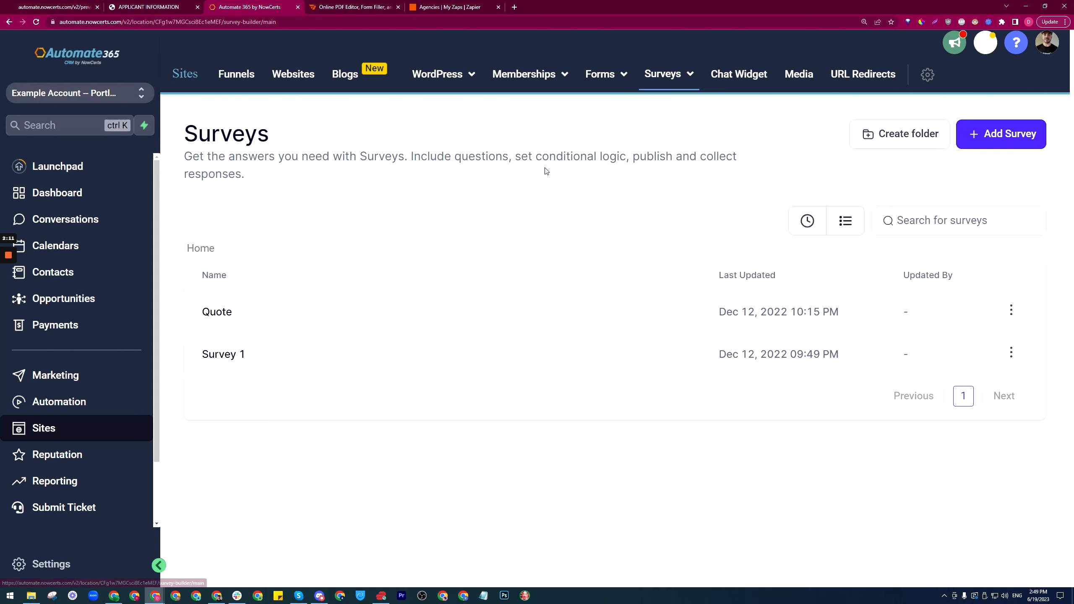
Step: Add a new survey, rename it from Survey 2 to 'Example PDF filler process', and save it
{"action": "left_click", "coordinate": [996, 137]}
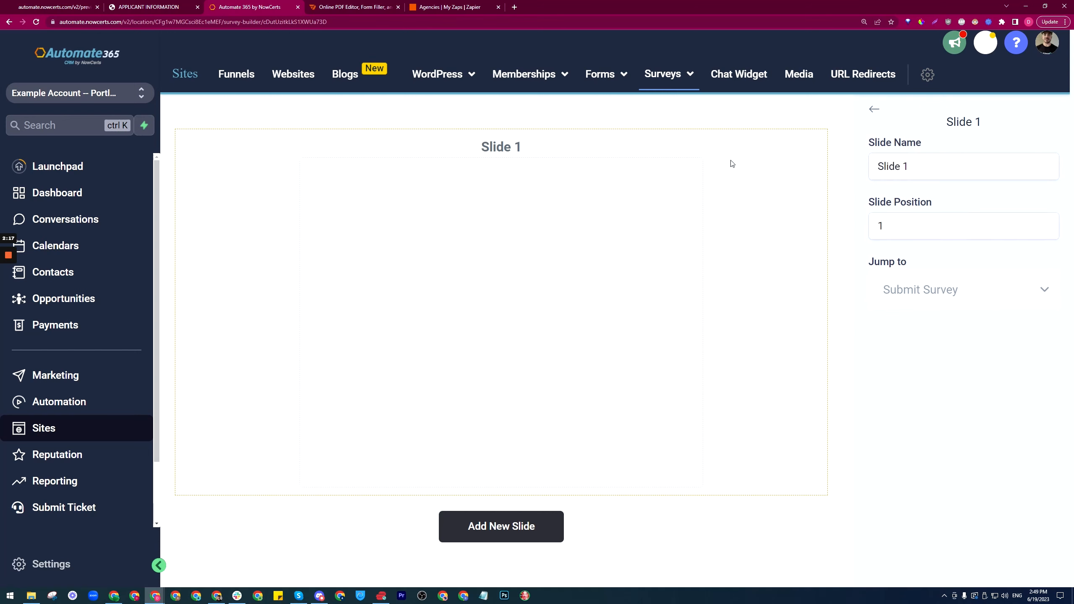
{"action": "left_click", "coordinate": [873, 111]}
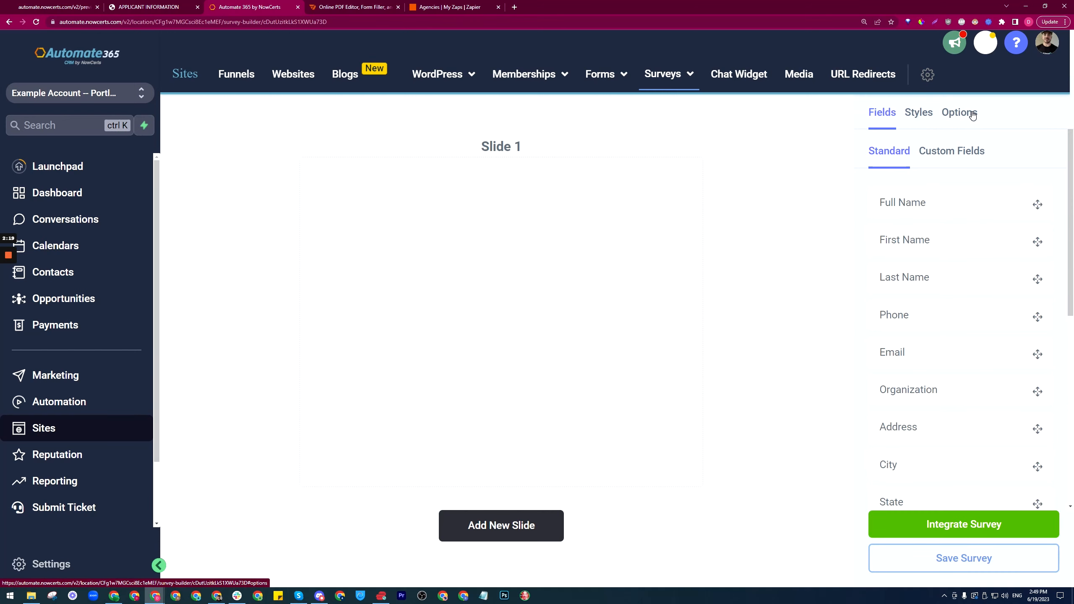
{"action": "left_click", "coordinate": [960, 113]}
{"action": "left_click_drag", "start_coordinate": [944, 196], "coordinate": [860, 202]}
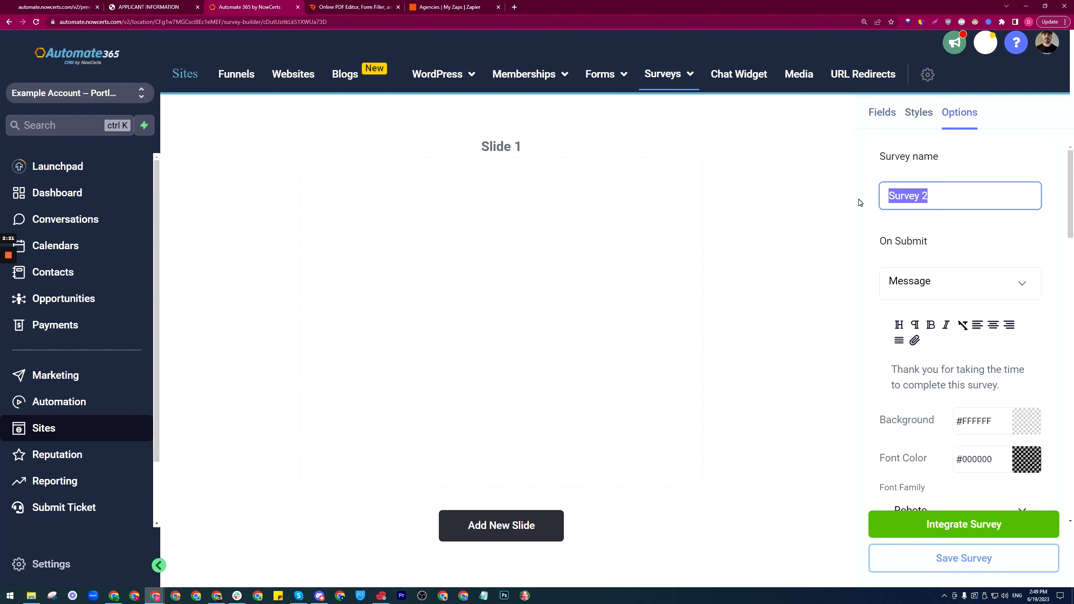
{"action": "type", "text": "Example PDF filler pr"}
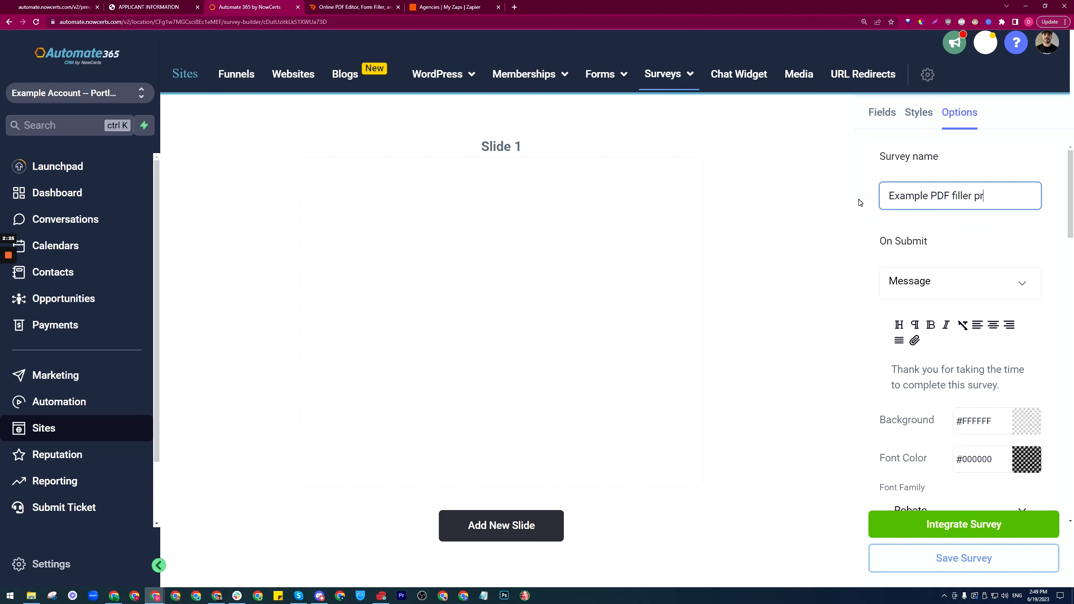
{"action": "type", "text": "ocess"}
{"action": "left_click", "coordinate": [859, 201]}
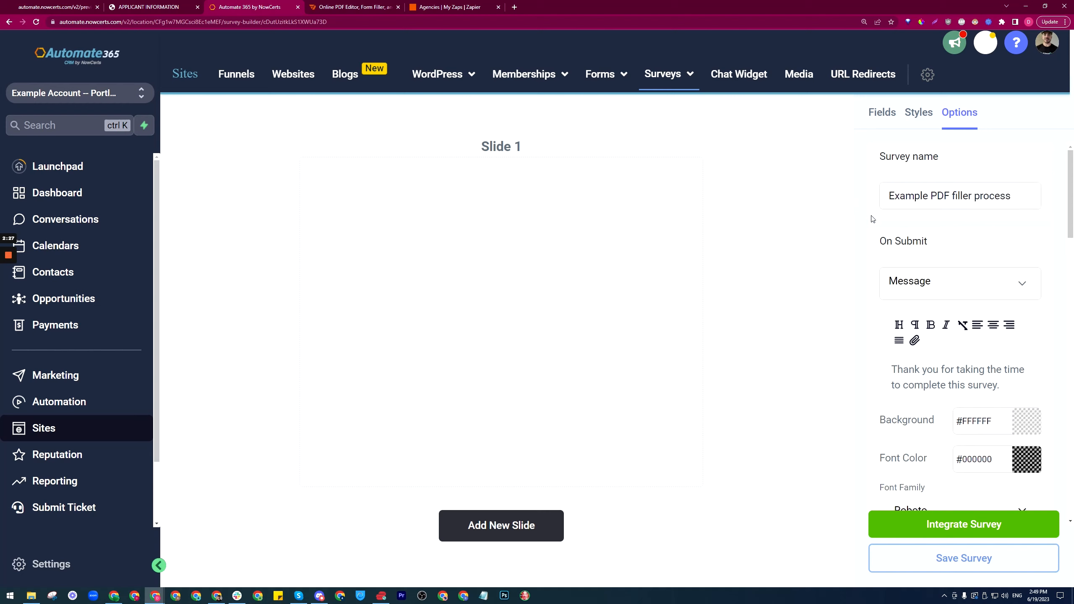
{"action": "left_click", "coordinate": [935, 558]}
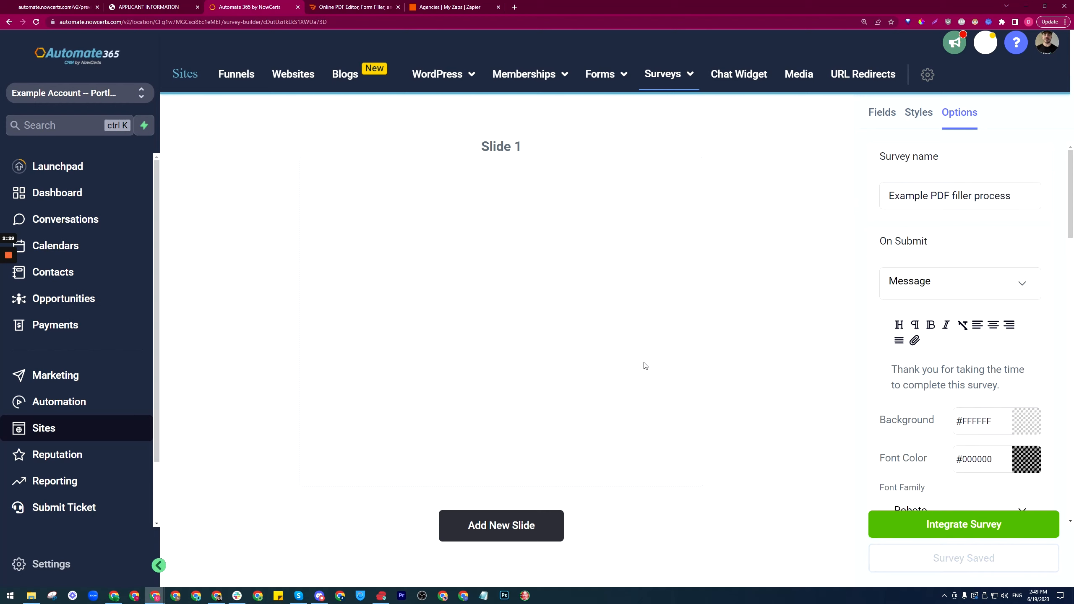
Step: On the applicant PDF, highlight the AGENCY label and Applicant Information heading to inspect them
{"action": "key", "text": "ctrl+shift+Tab"}
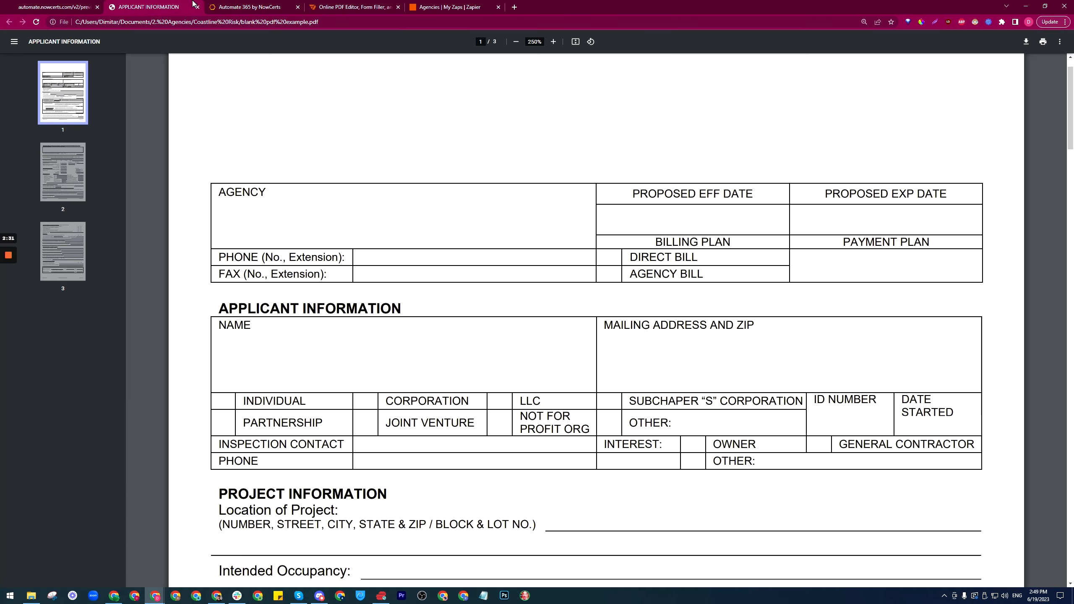
{"action": "left_click_drag", "start_coordinate": [219, 193], "coordinate": [227, 192]}
{"action": "scroll", "coordinate": [596, 320], "scroll_direction": "down", "scroll_amount": 4}
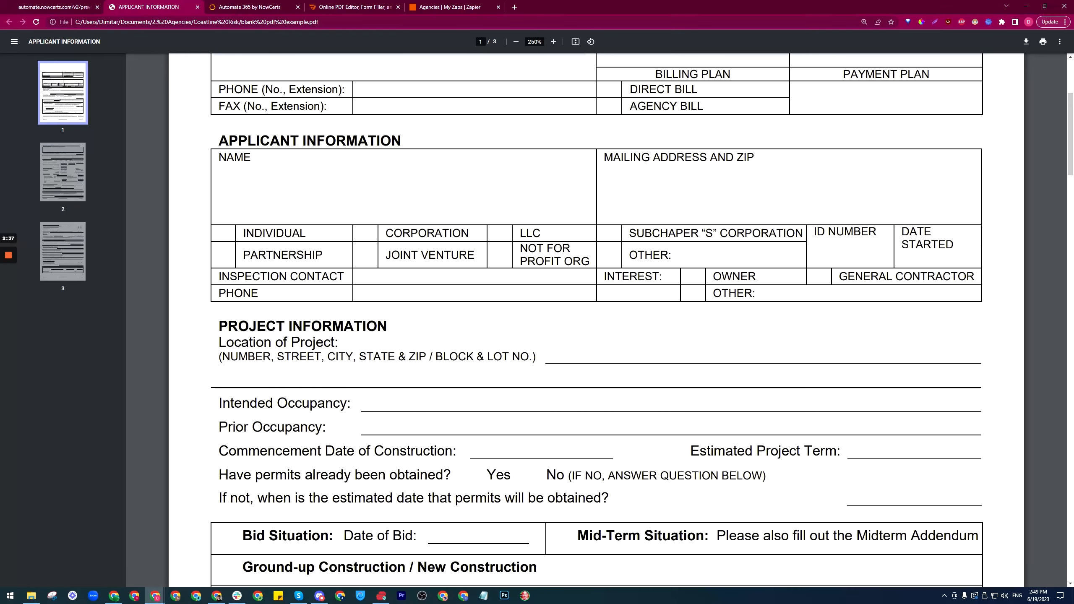
{"action": "scroll", "coordinate": [596, 320], "scroll_direction": "up", "scroll_amount": 4}
{"action": "left_click", "coordinate": [242, 193]}
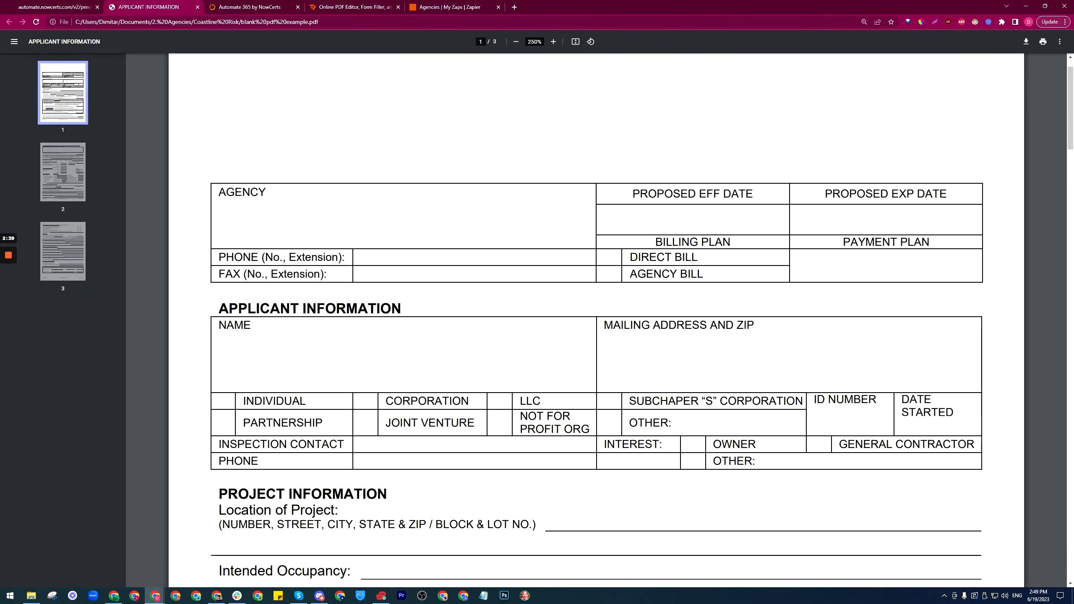
{"action": "left_click_drag", "start_coordinate": [219, 193], "coordinate": [267, 193]}
{"action": "left_click_drag", "start_coordinate": [225, 325], "coordinate": [270, 308]}
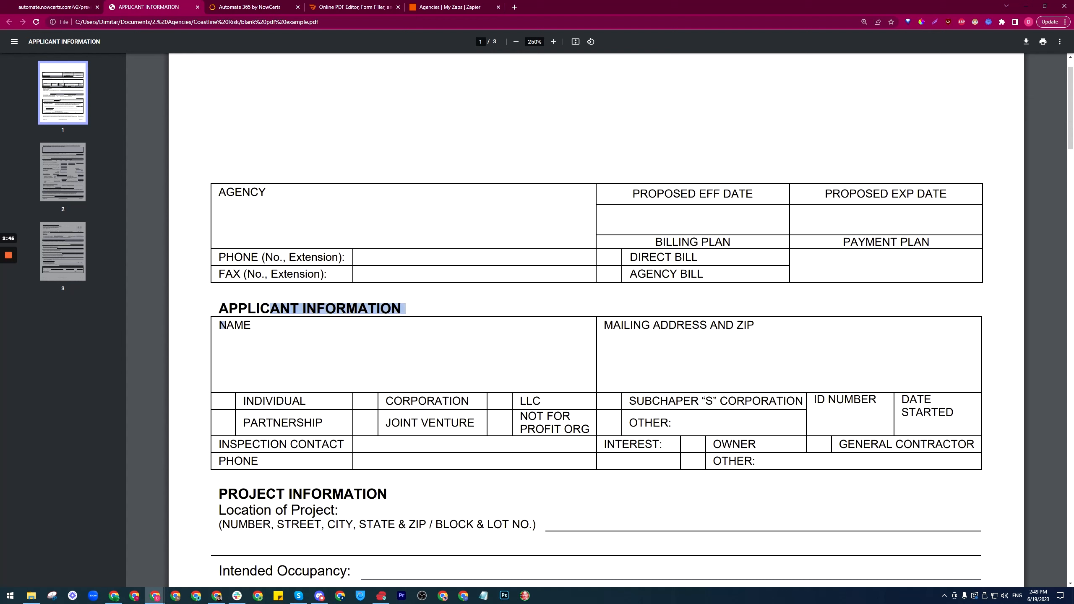
{"action": "left_click", "coordinate": [258, 325]}
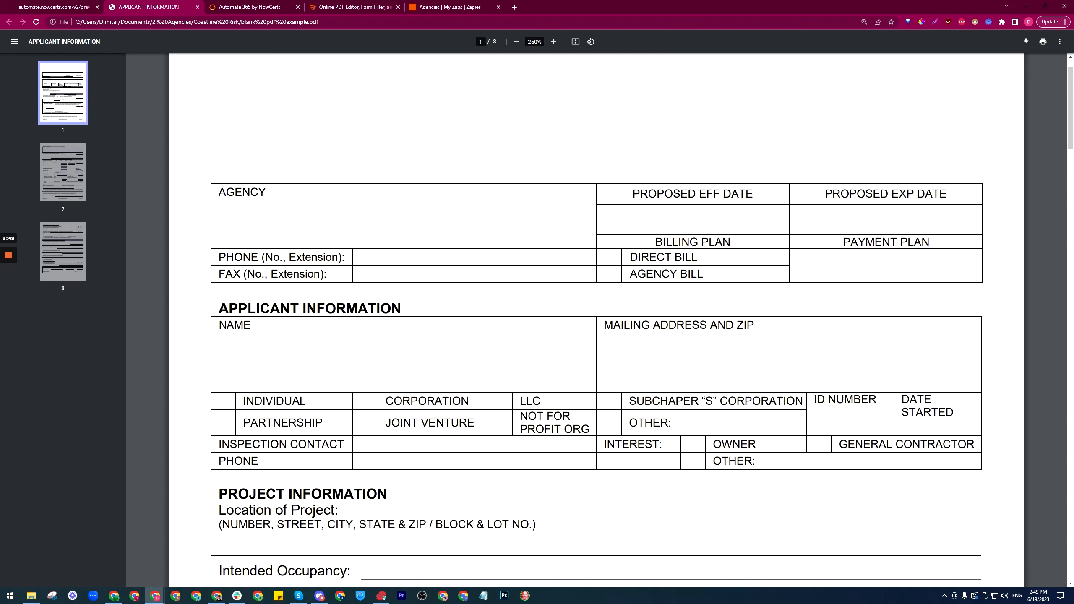
Step: Scroll to the Project Information questions and inspect 'Have permits already been obtained?'
{"action": "scroll", "coordinate": [596, 317], "scroll_direction": "down", "scroll_amount": 5}
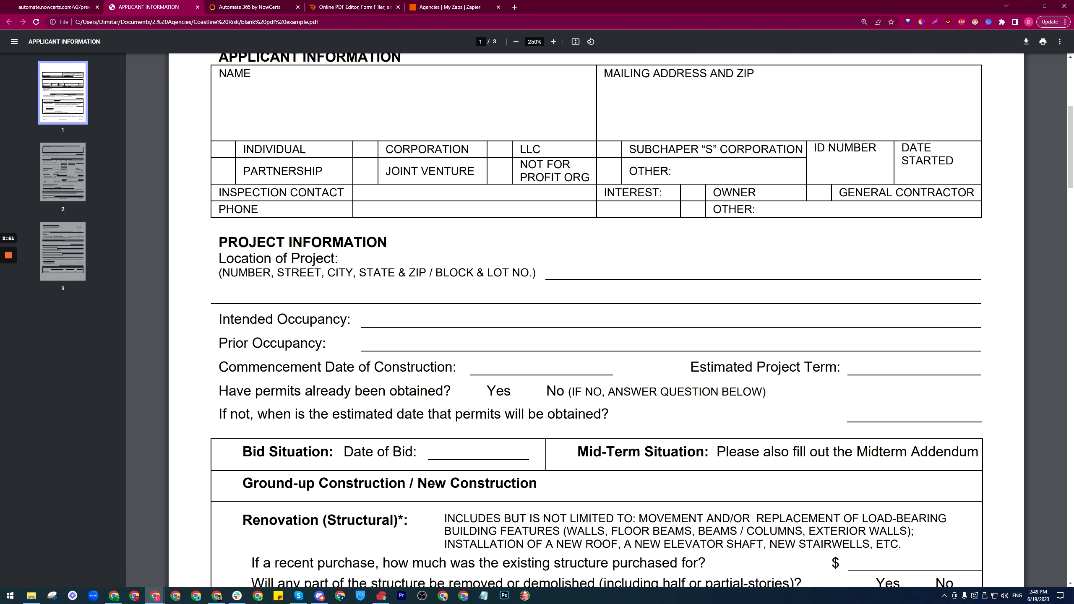
{"action": "scroll", "coordinate": [596, 317], "scroll_direction": "up", "scroll_amount": 4}
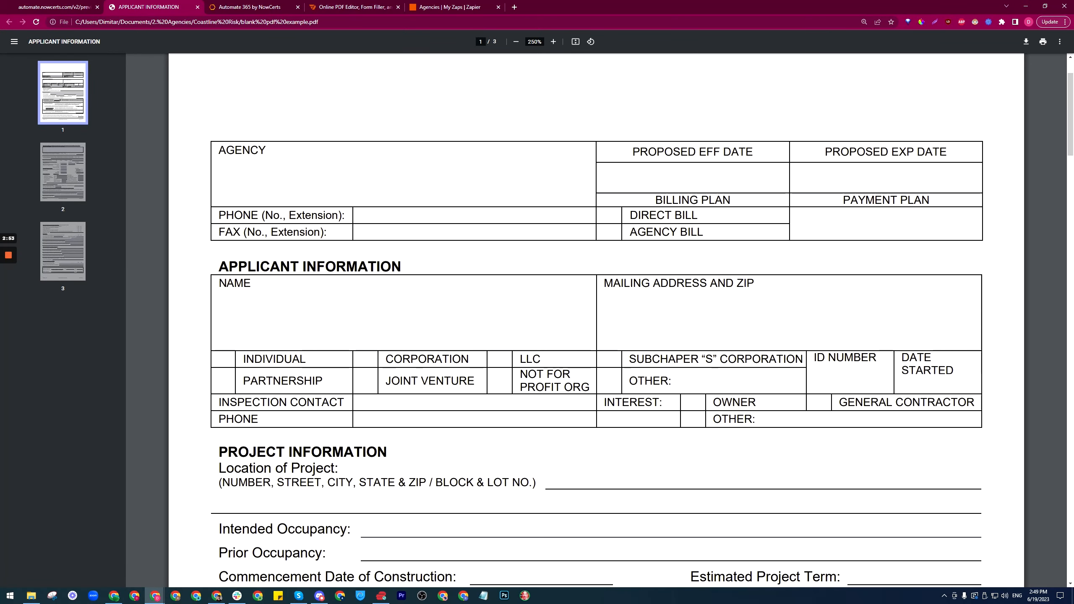
{"action": "scroll", "coordinate": [528, 403], "scroll_direction": "down", "scroll_amount": 2}
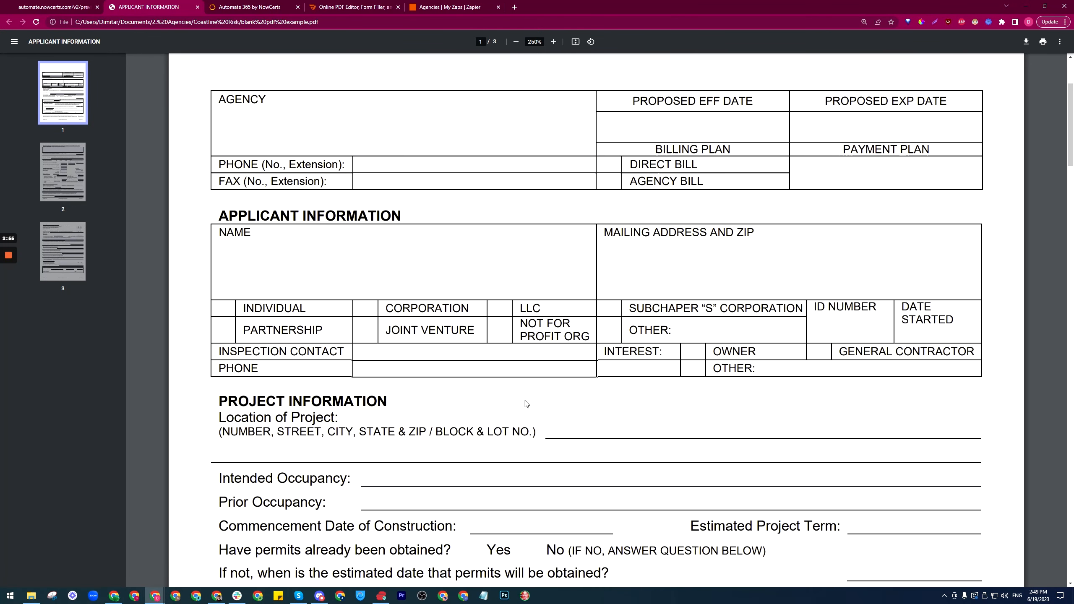
{"action": "scroll", "coordinate": [596, 319], "scroll_direction": "down", "scroll_amount": 2}
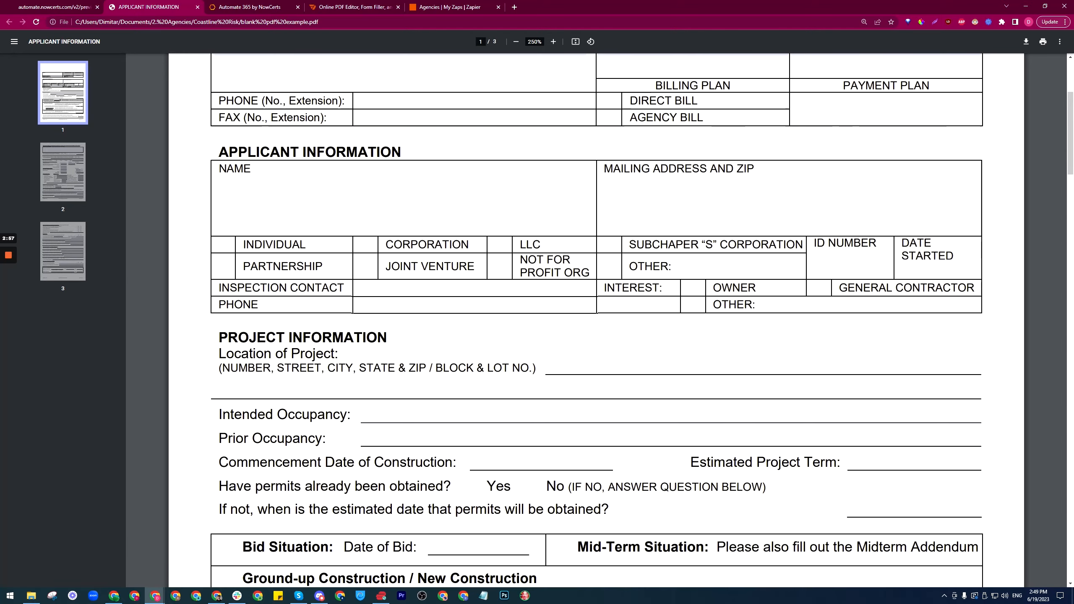
{"action": "scroll", "coordinate": [597, 320], "scroll_direction": "down", "scroll_amount": 1}
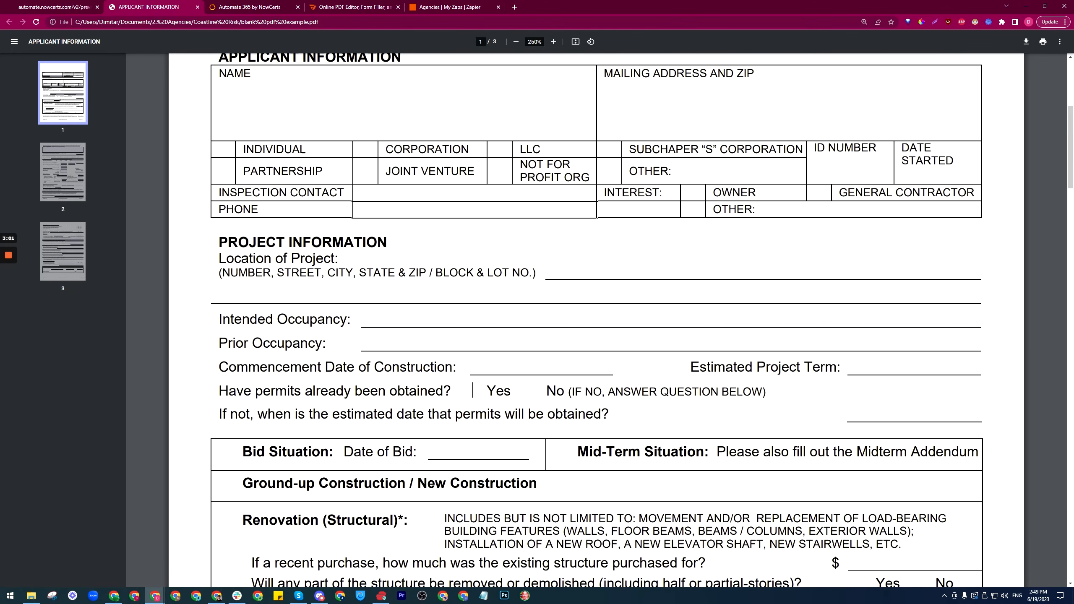
{"action": "left_click_drag", "start_coordinate": [220, 391], "coordinate": [455, 392]}
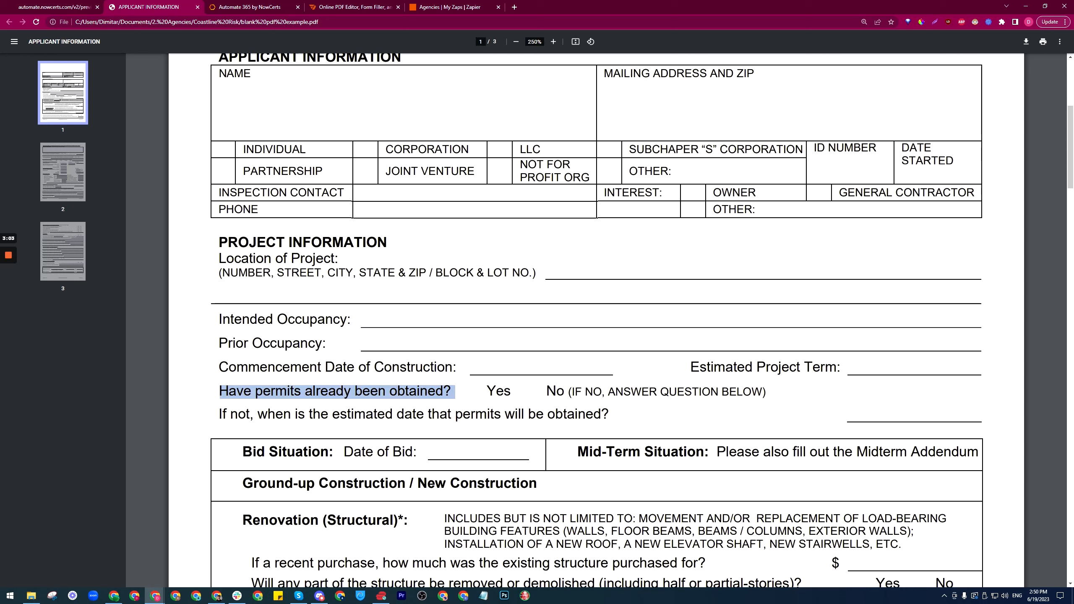
{"action": "left_click", "coordinate": [535, 391]}
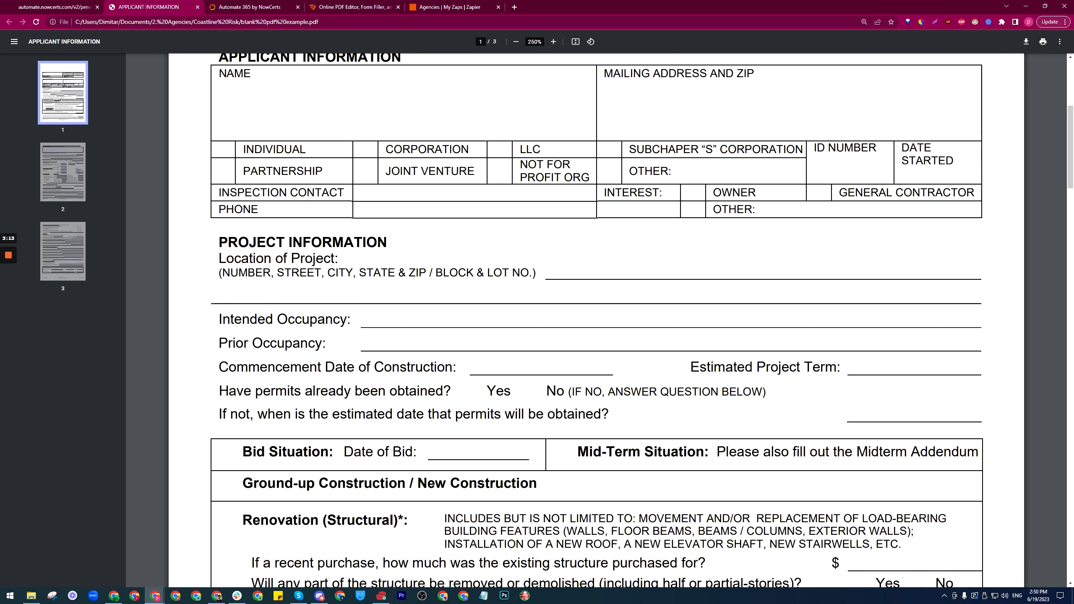
{"action": "scroll", "coordinate": [596, 297], "scroll_direction": "up", "scroll_amount": 3}
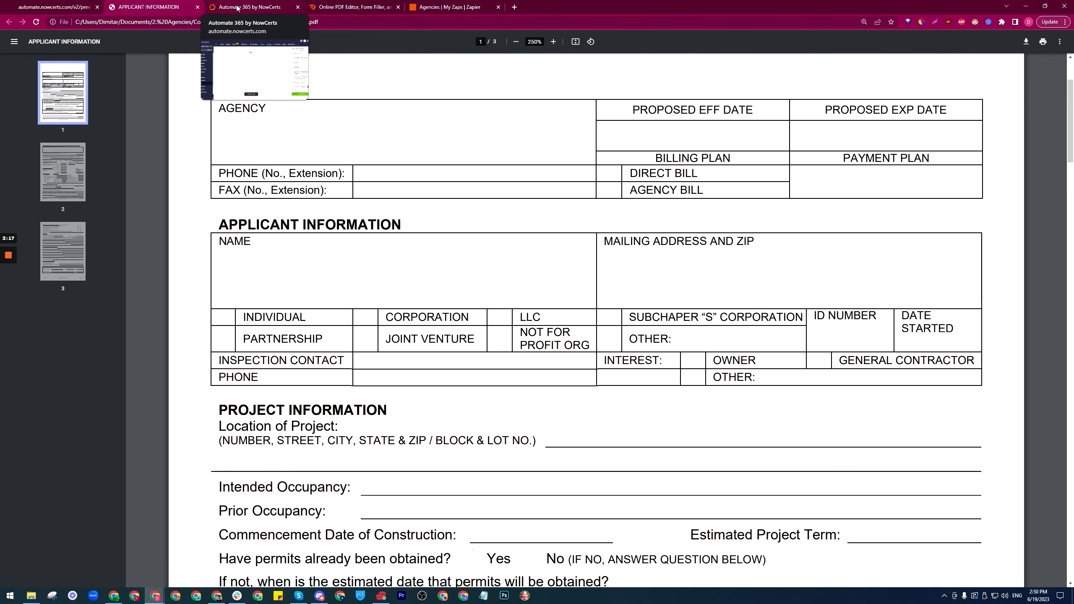
{"action": "left_click", "coordinate": [237, 8]}
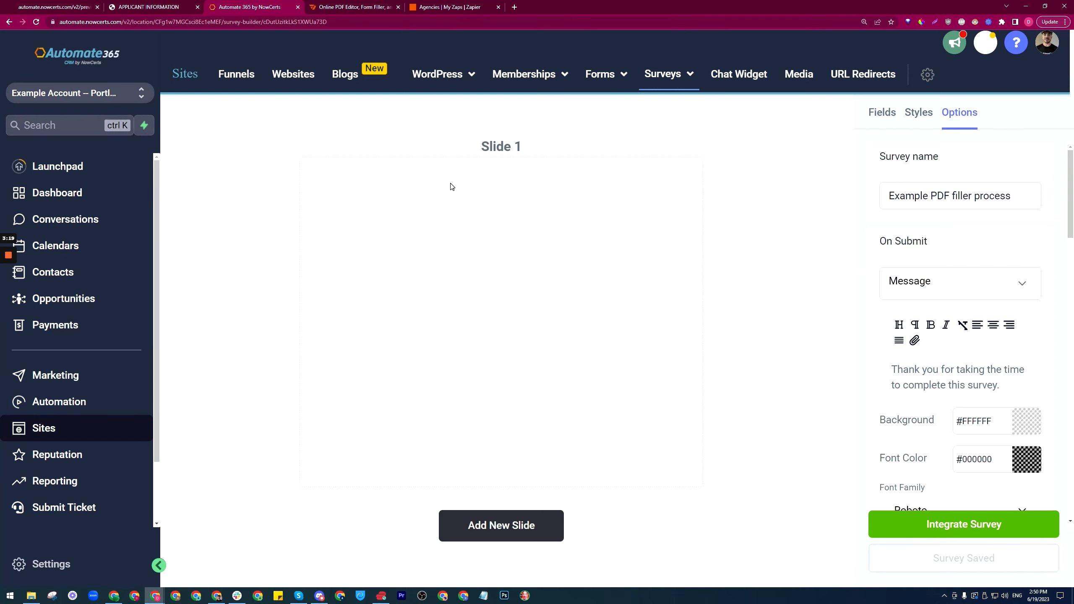
Step: Drag First Name, Last Name and Phone from the Standard fields list onto Slide 1
{"action": "left_click", "coordinate": [883, 112]}
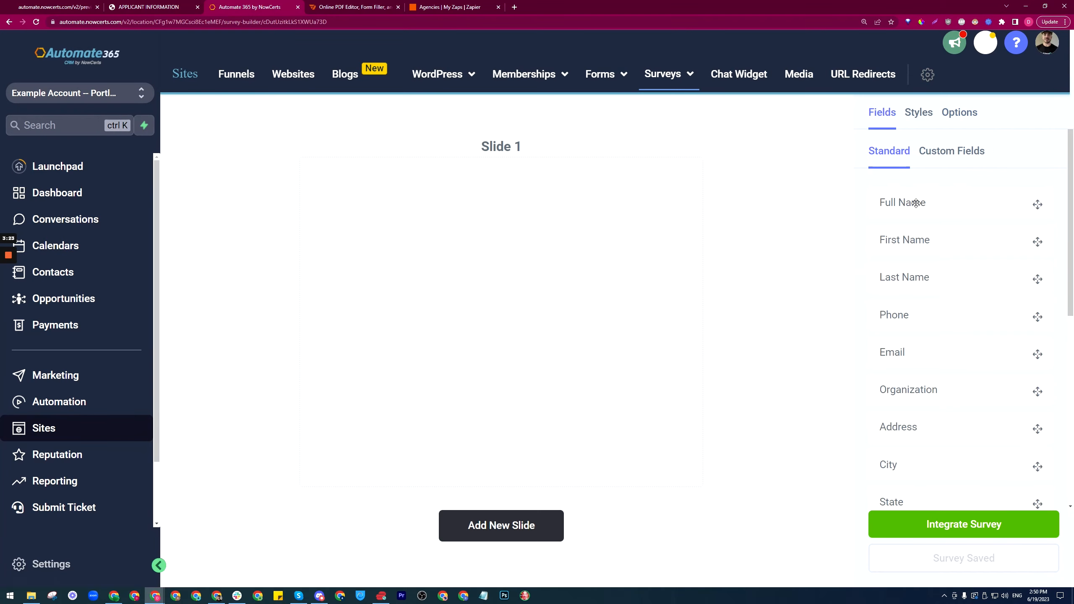
{"action": "left_click_drag", "start_coordinate": [916, 240], "coordinate": [474, 207]}
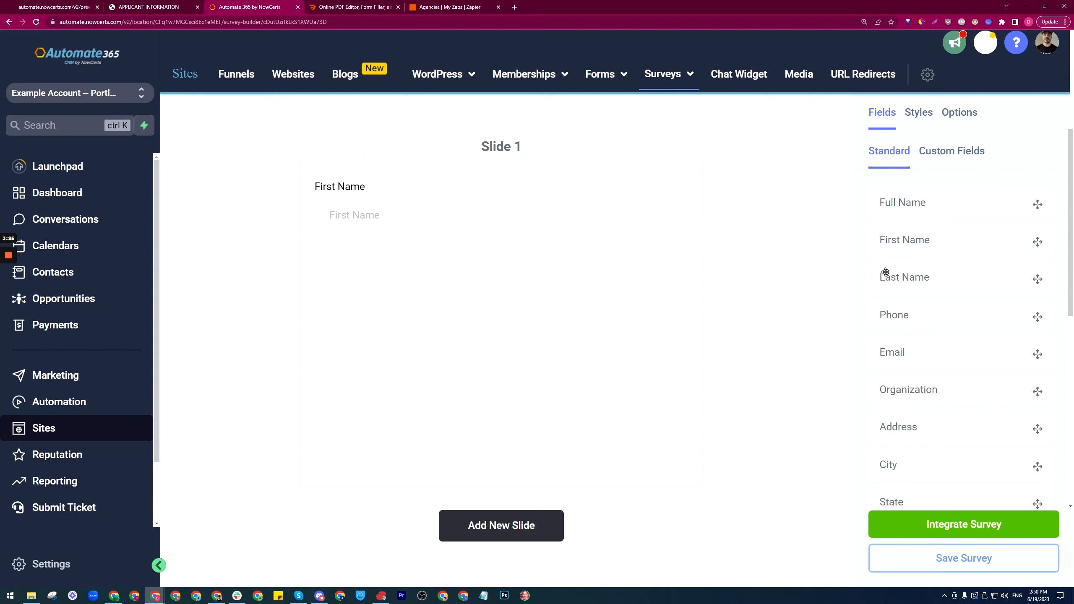
{"action": "left_click_drag", "start_coordinate": [886, 271], "coordinate": [409, 272]}
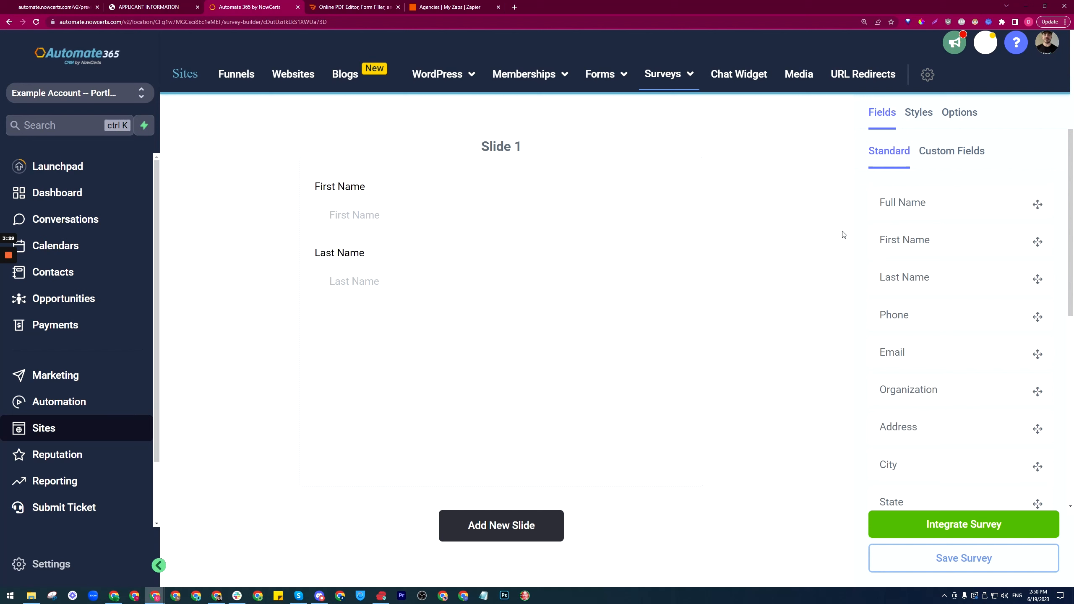
{"action": "scroll", "coordinate": [884, 296], "scroll_direction": "down", "scroll_amount": 1}
{"action": "left_click_drag", "start_coordinate": [933, 273], "coordinate": [442, 334]}
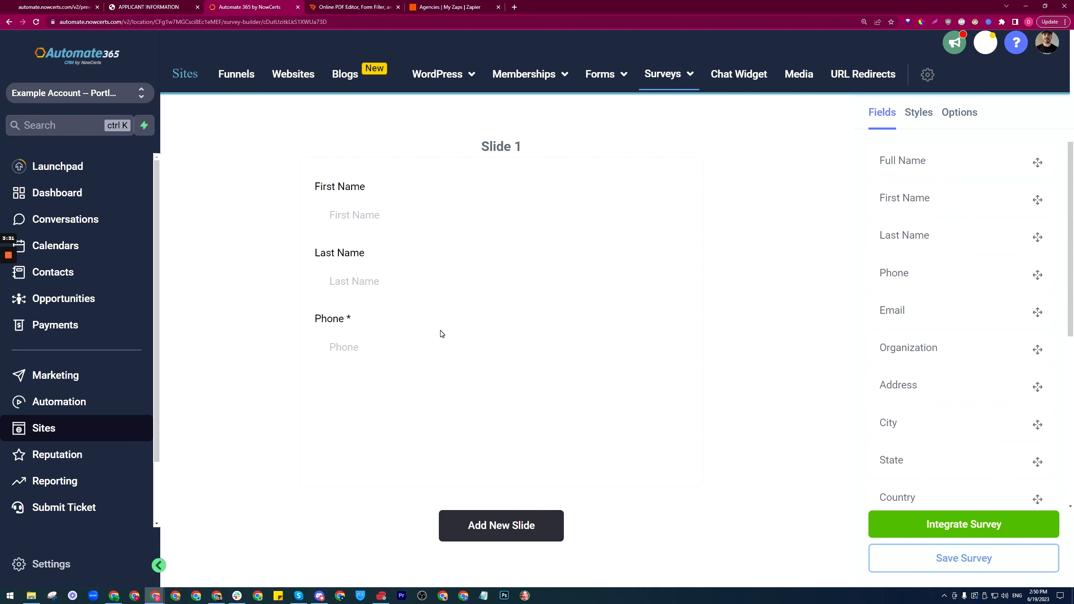
Step: Select and copy the question 'Have permits already been obtained?' from the PDF form
{"action": "left_click", "coordinate": [168, 5]}
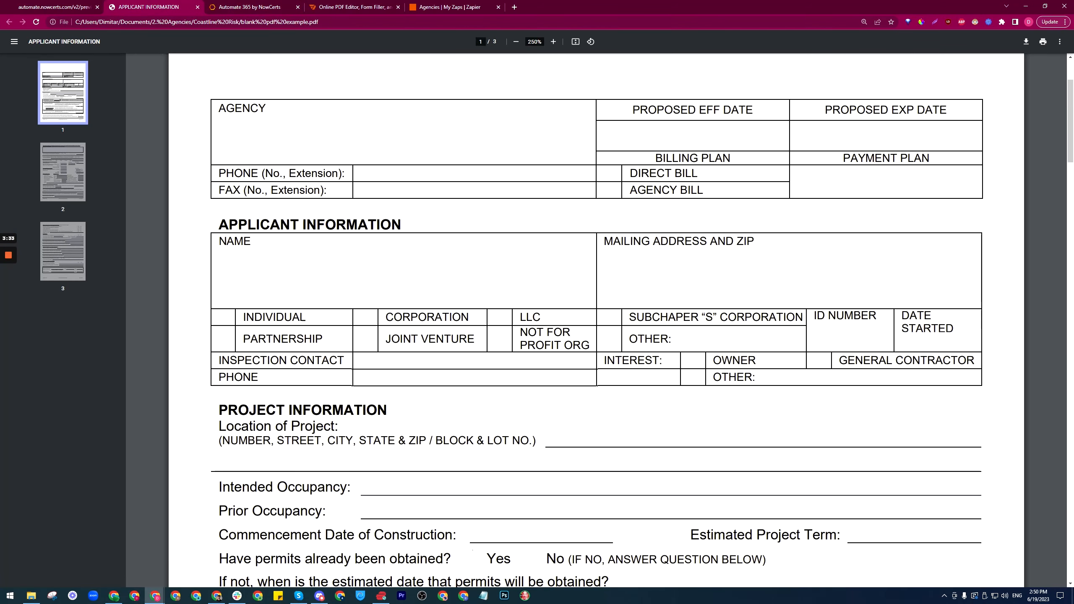
{"action": "scroll", "coordinate": [597, 317], "scroll_direction": "down", "scroll_amount": 3}
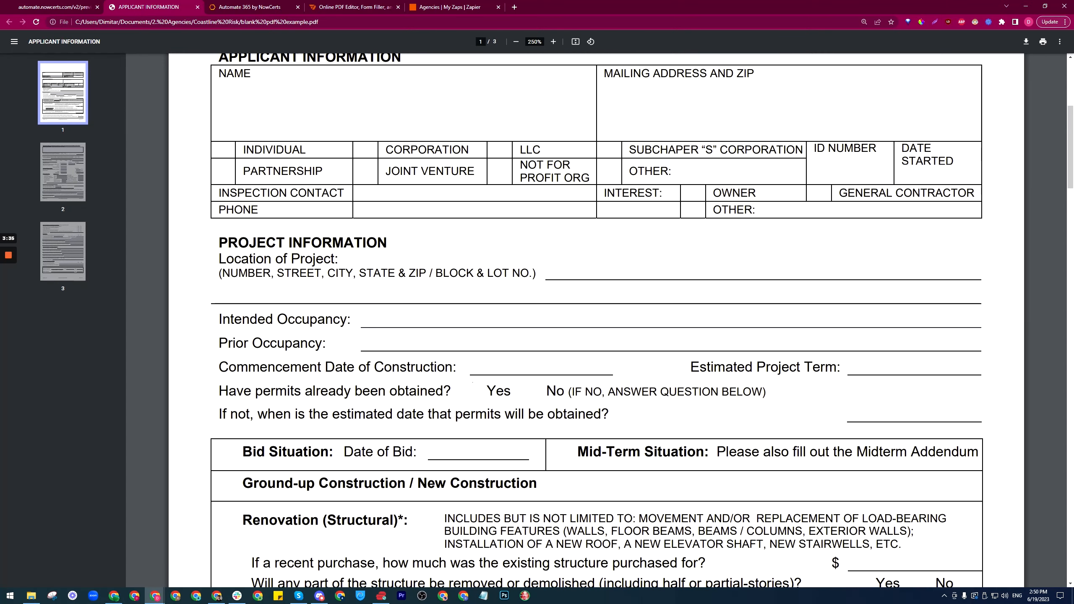
{"action": "left_click_drag", "start_coordinate": [473, 391], "coordinate": [218, 391]}
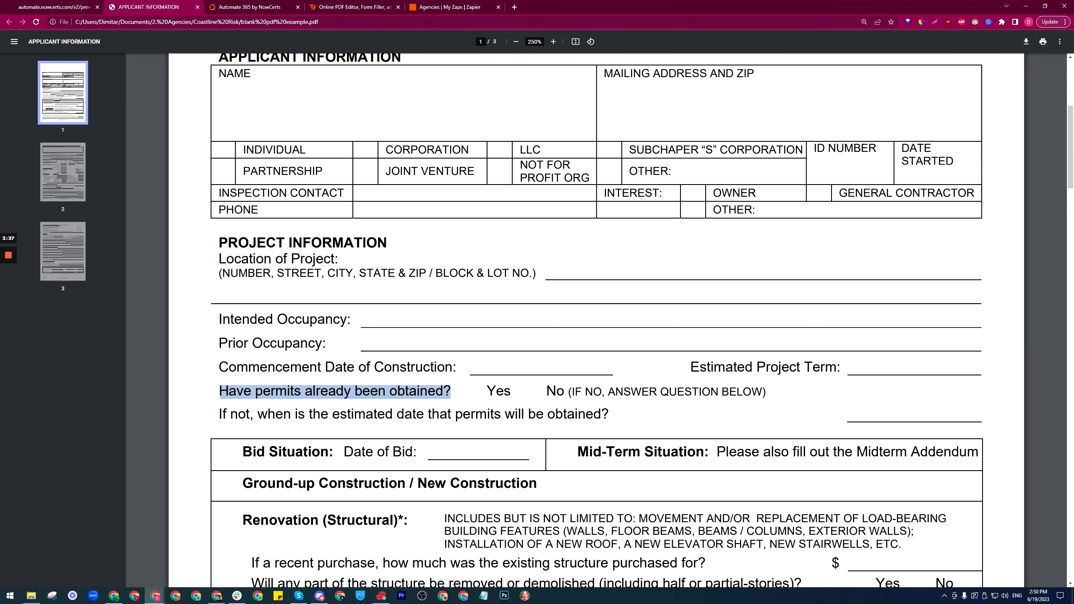
{"action": "left_click", "coordinate": [235, 3]}
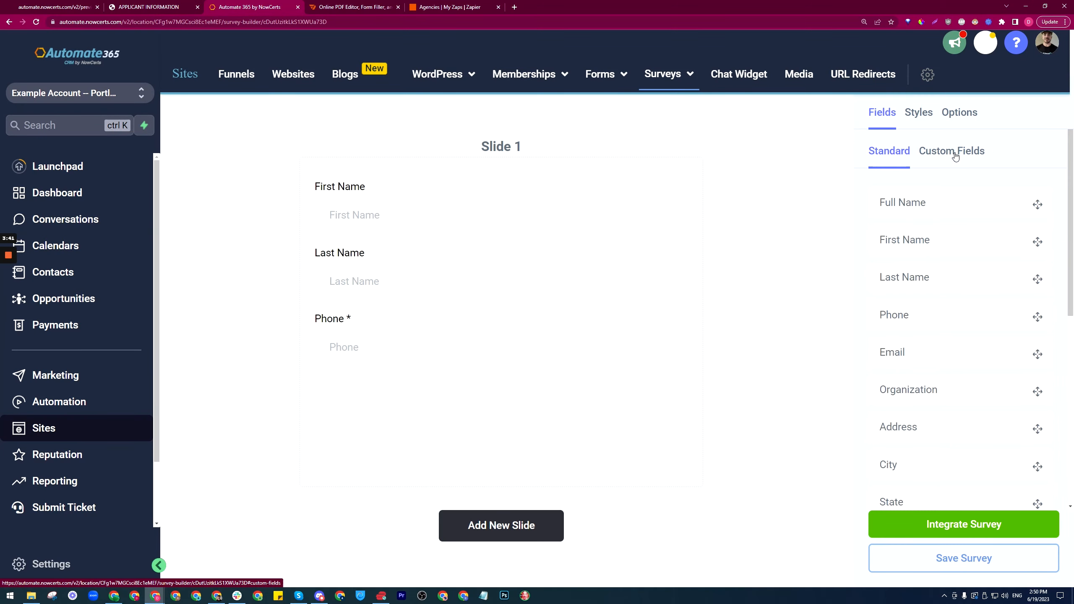
Step: Search Custom Fields for the pasted permits question, narrowing the search to 'permits'
{"action": "left_click", "coordinate": [948, 153]}
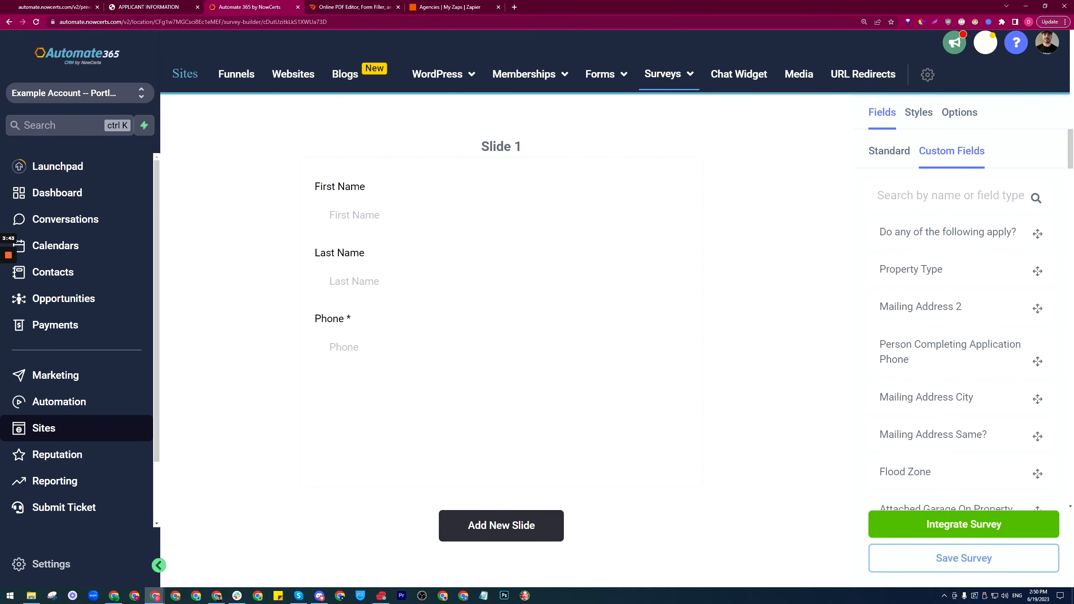
{"action": "left_click", "coordinate": [952, 195]}
{"action": "key", "text": "ctrl+v"}
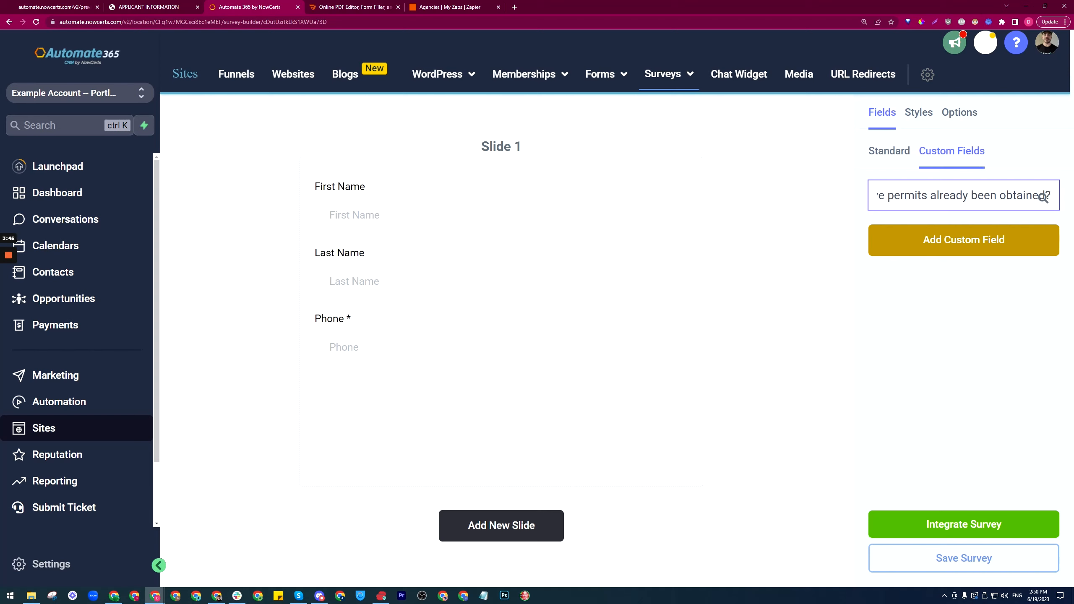
{"action": "key", "text": "BackSpace"}
{"action": "key", "text": "BackSpace"}
{"action": "key", "text": "BackSpace"}
{"action": "key", "text": "BackSpace"}
{"action": "key", "text": "BackSpace"}
{"action": "key", "text": "BackSpace"}
{"action": "key", "text": "BackSpace"}
{"action": "key", "text": "BackSpace"}
{"action": "key", "text": "BackSpace"}
{"action": "key", "text": "BackSpace"}
{"action": "key", "text": "BackSpace"}
{"action": "key", "text": "BackSpace"}
{"action": "key", "text": "BackSpace"}
{"action": "key", "text": "BackSpace"}
{"action": "key", "text": "BackSpace"}
{"action": "key", "text": "BackSpace"}
{"action": "key", "text": "BackSpace"}
{"action": "key", "text": "BackSpace"}
{"action": "key", "text": "BackSpace"}
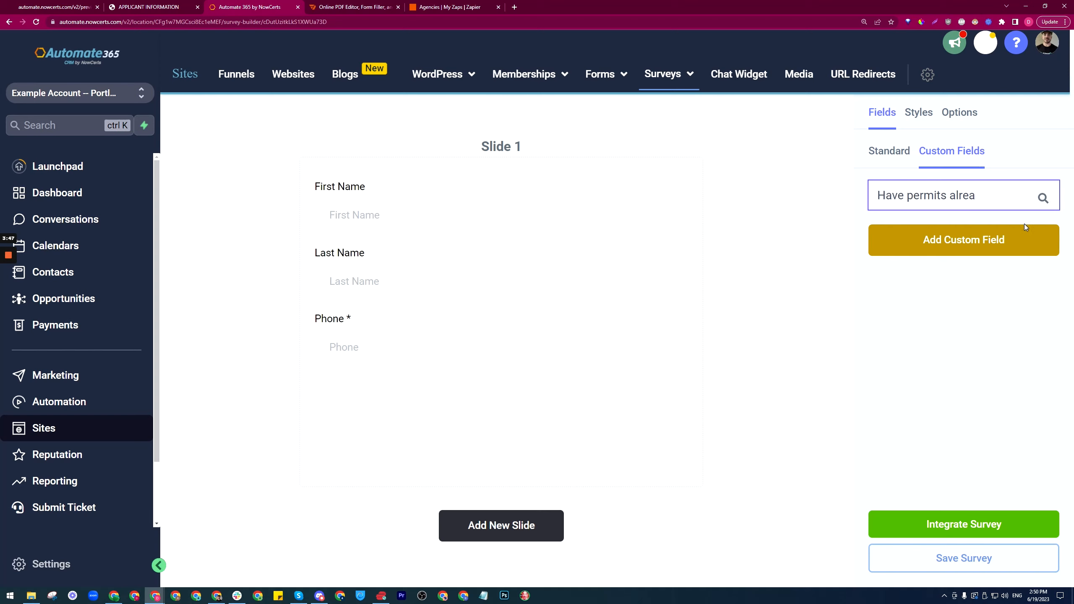
{"action": "key", "text": "BackSpace"}
{"action": "key", "text": "BackSpace"}
{"action": "key", "text": "BackSpace"}
{"action": "key", "text": "ctrl+Left"}
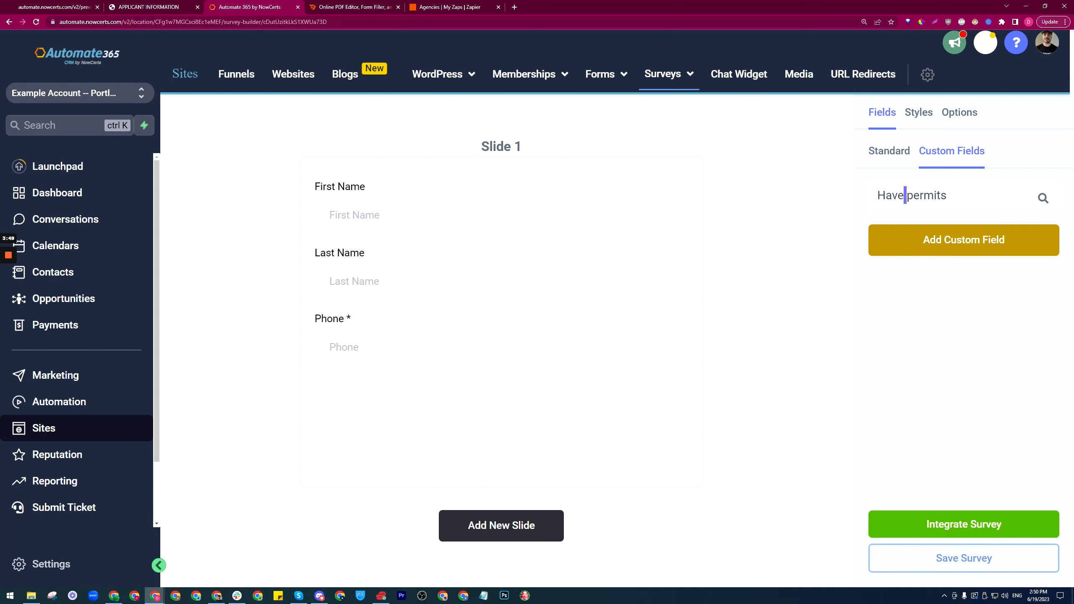
{"action": "key", "text": "shift+Home"}
{"action": "key", "text": "BackSpace"}
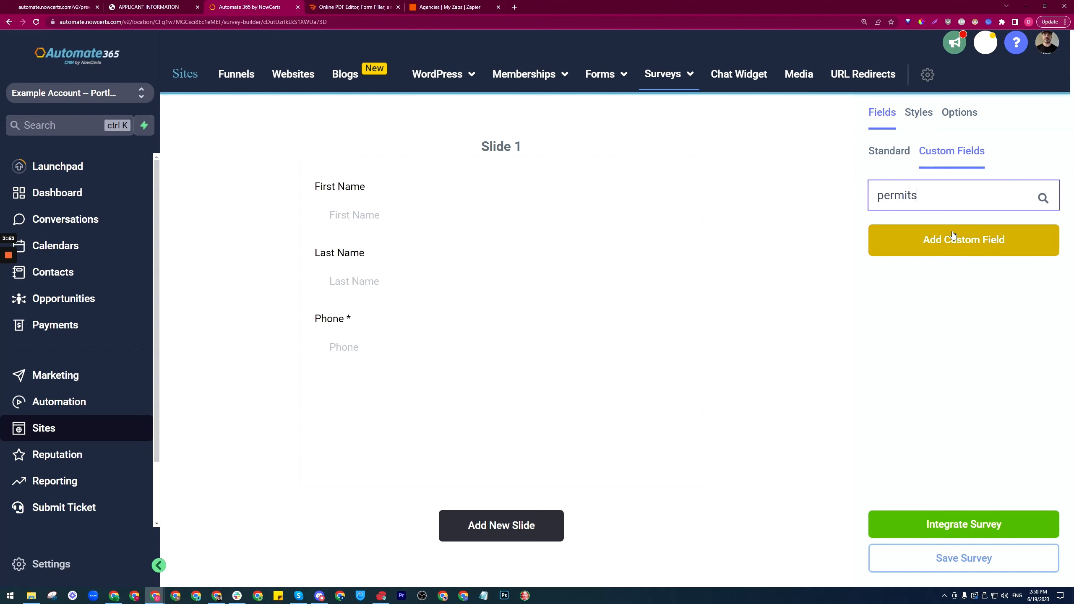
Step: Clear the search and scroll to the end of the full custom-field list
{"action": "left_click_drag", "start_coordinate": [926, 198], "coordinate": [866, 204]}
{"action": "key", "text": "BackSpace"}
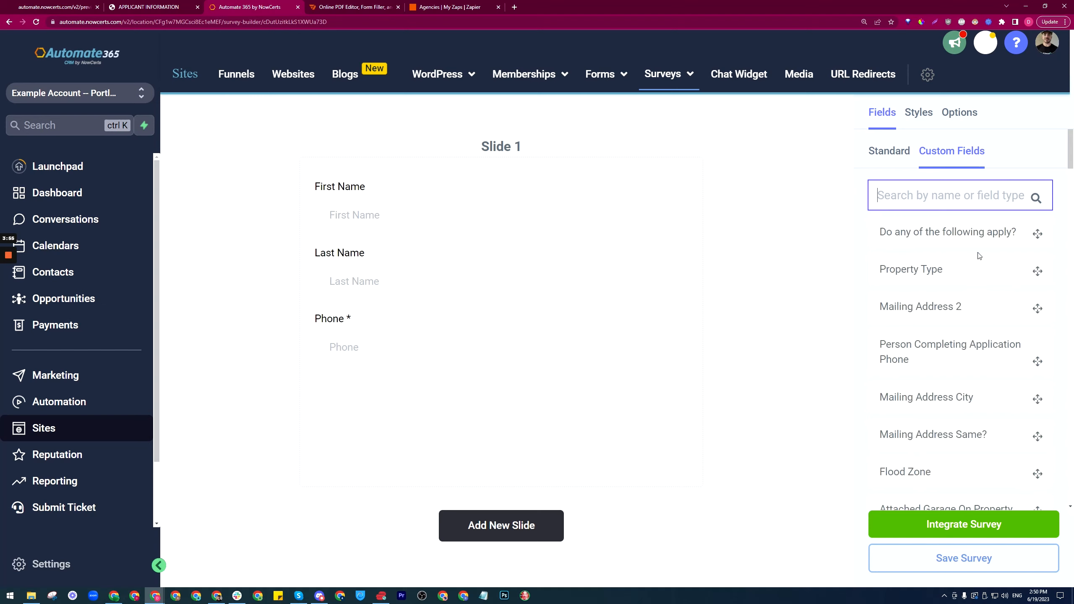
{"action": "scroll", "coordinate": [979, 256], "scroll_direction": "down", "scroll_amount": 5}
{"action": "left_click_drag", "start_coordinate": [1071, 170], "coordinate": [1073, 478]}
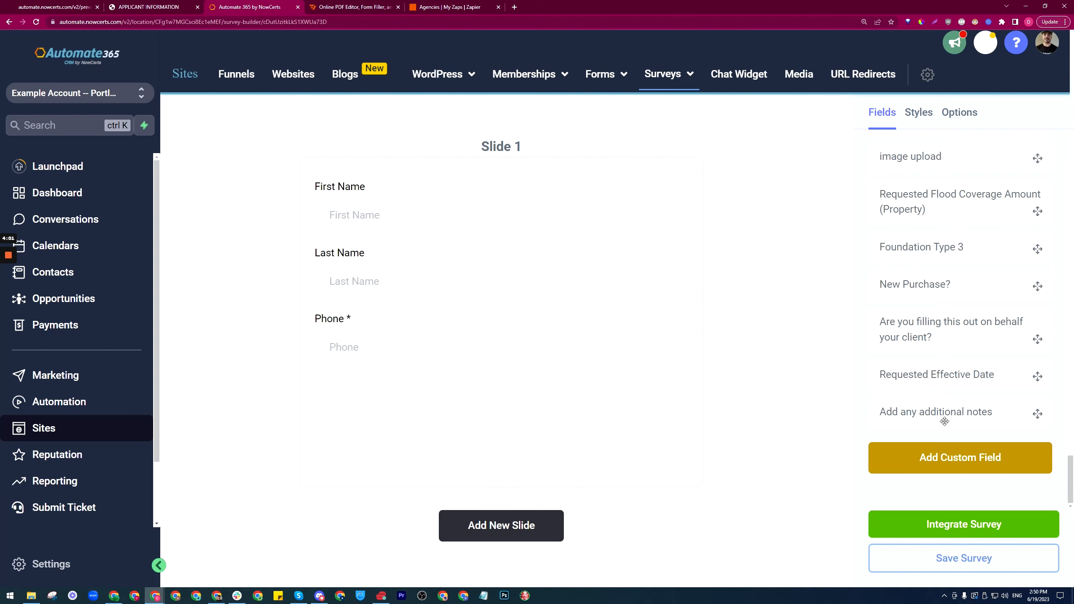
Step: Start a new custom field, preview the dropdown types, and choose Radio Select
{"action": "left_click", "coordinate": [958, 460]}
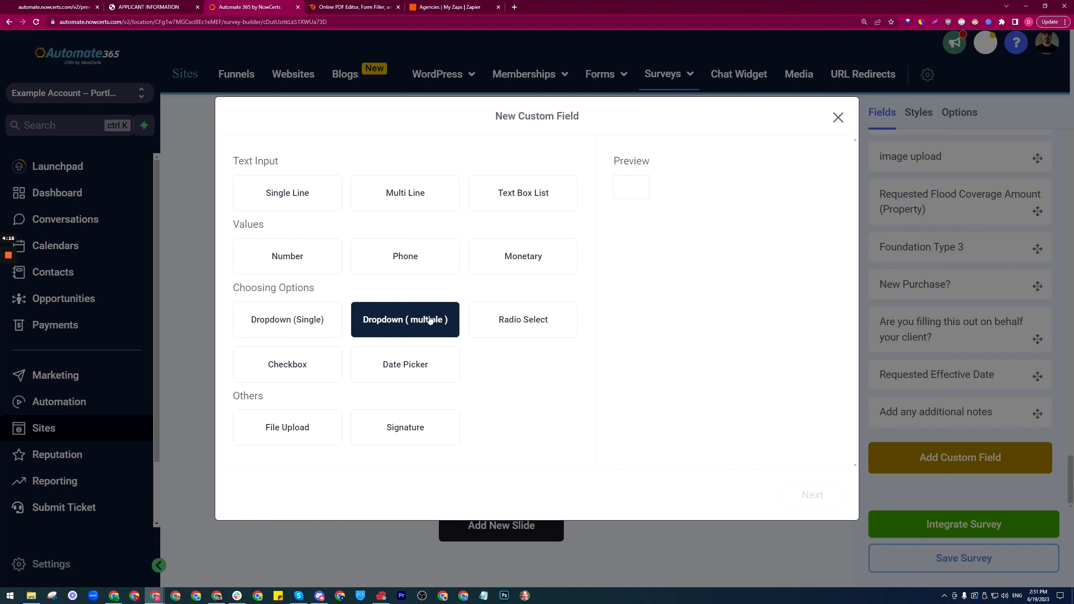
{"action": "left_click", "coordinate": [383, 326]}
{"action": "left_click", "coordinate": [682, 217]}
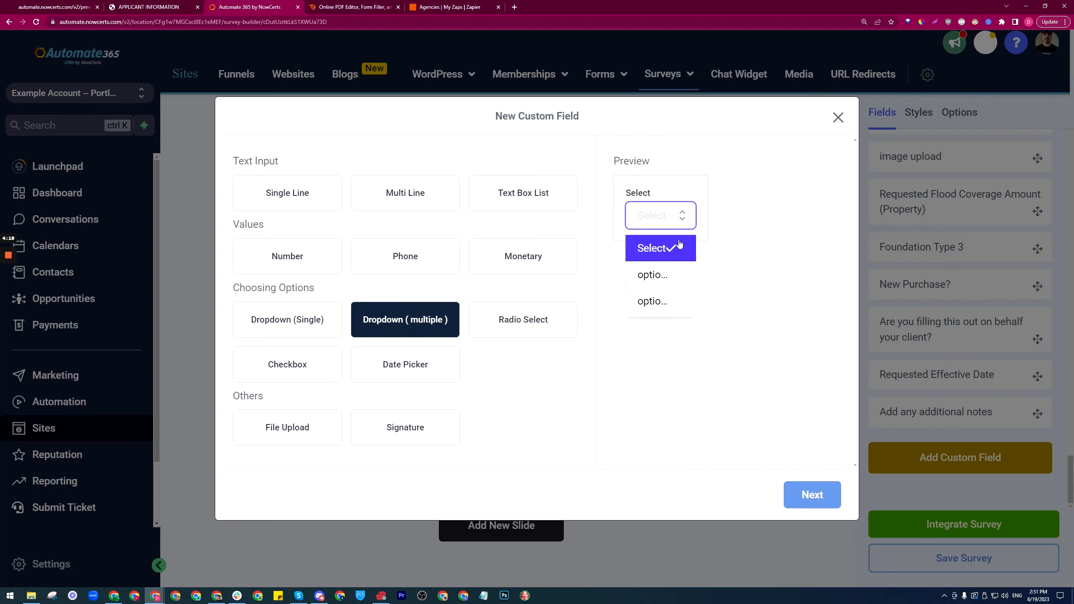
{"action": "left_click", "coordinate": [679, 216]}
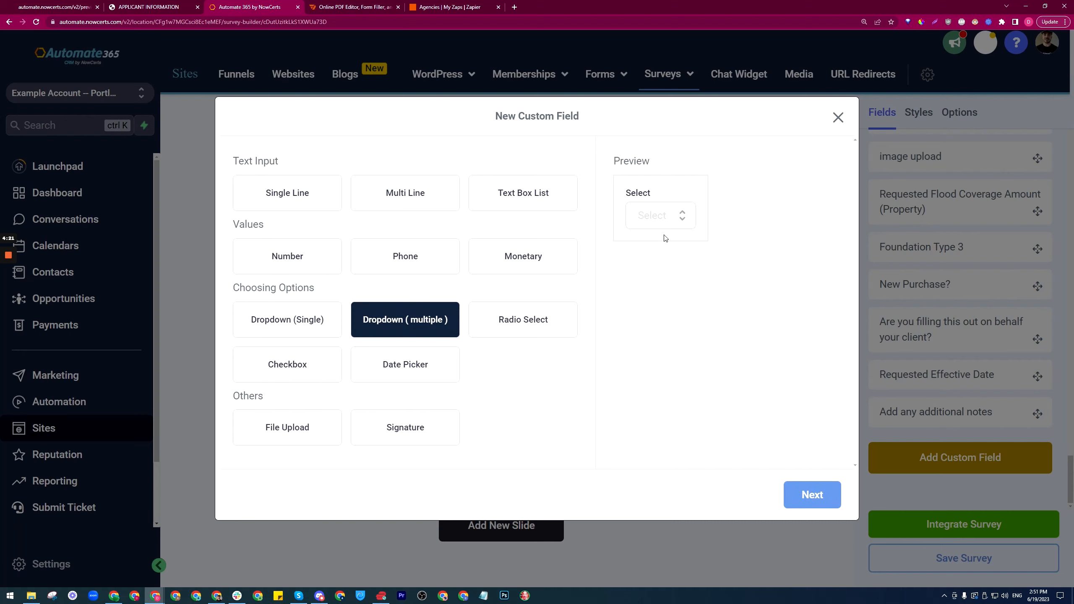
{"action": "left_click", "coordinate": [679, 216]}
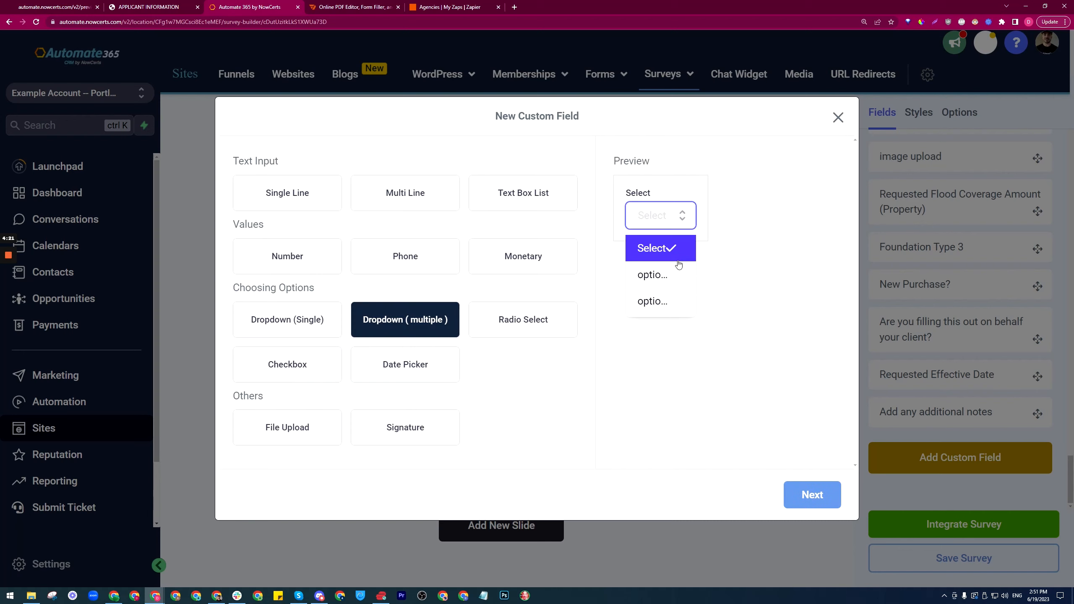
{"action": "left_click", "coordinate": [706, 223]}
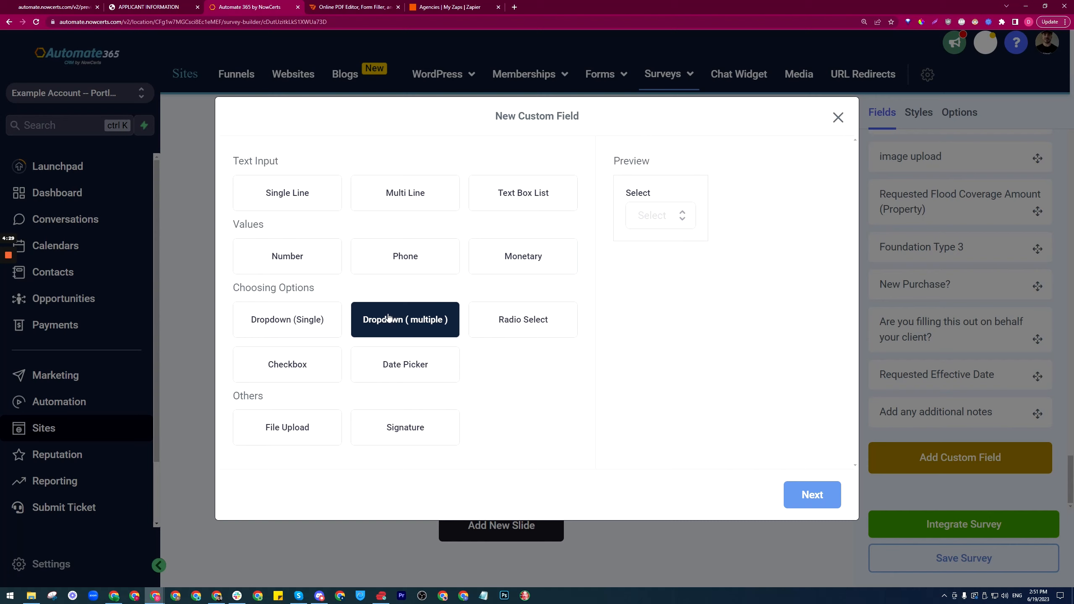
{"action": "left_click", "coordinate": [282, 321]}
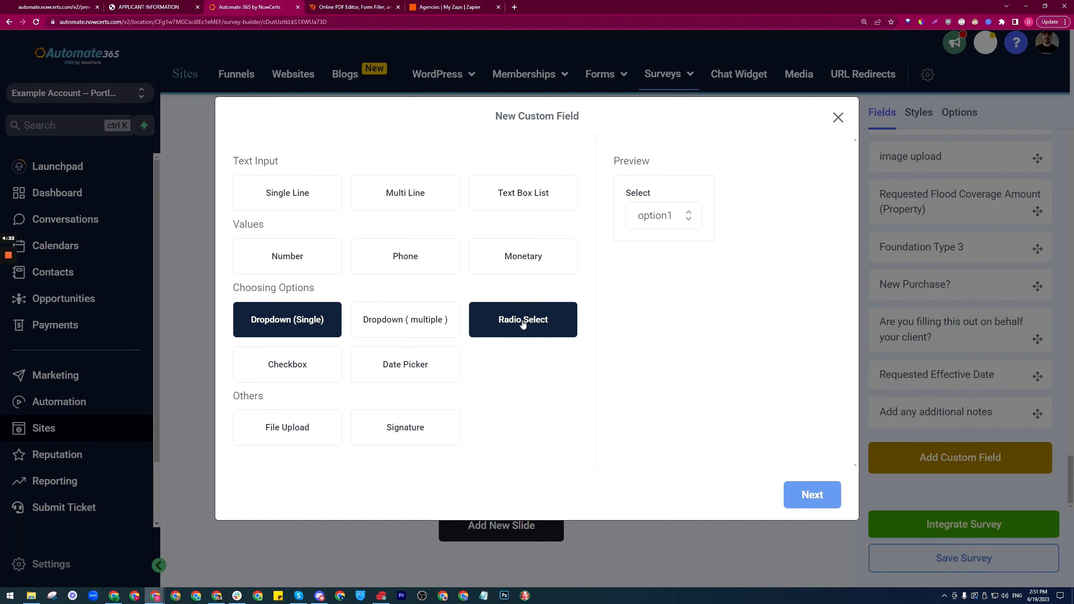
{"action": "left_click", "coordinate": [540, 321]}
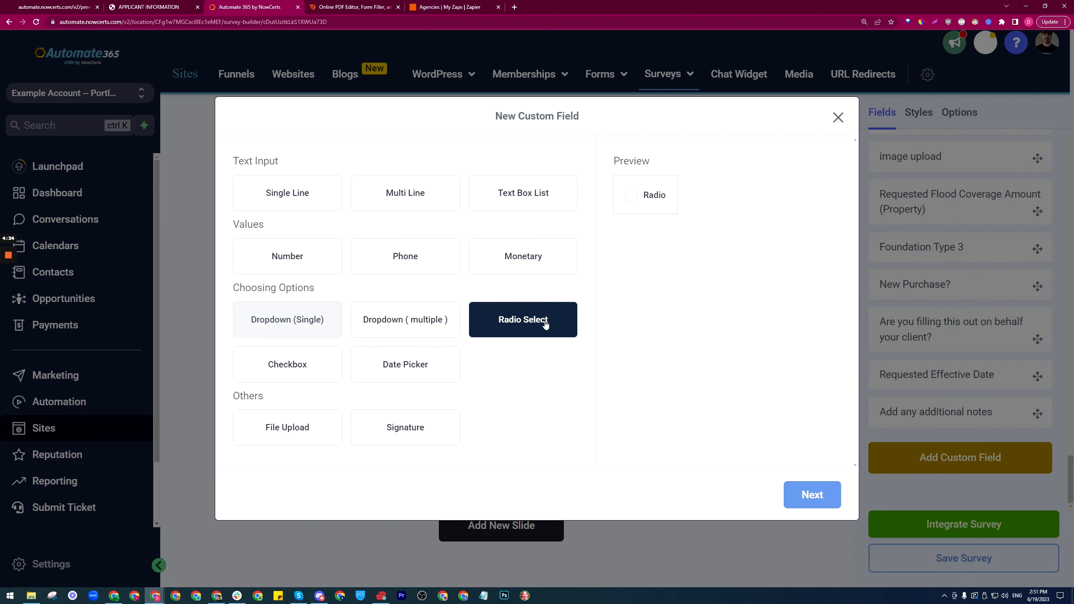
{"action": "left_click", "coordinate": [816, 497]}
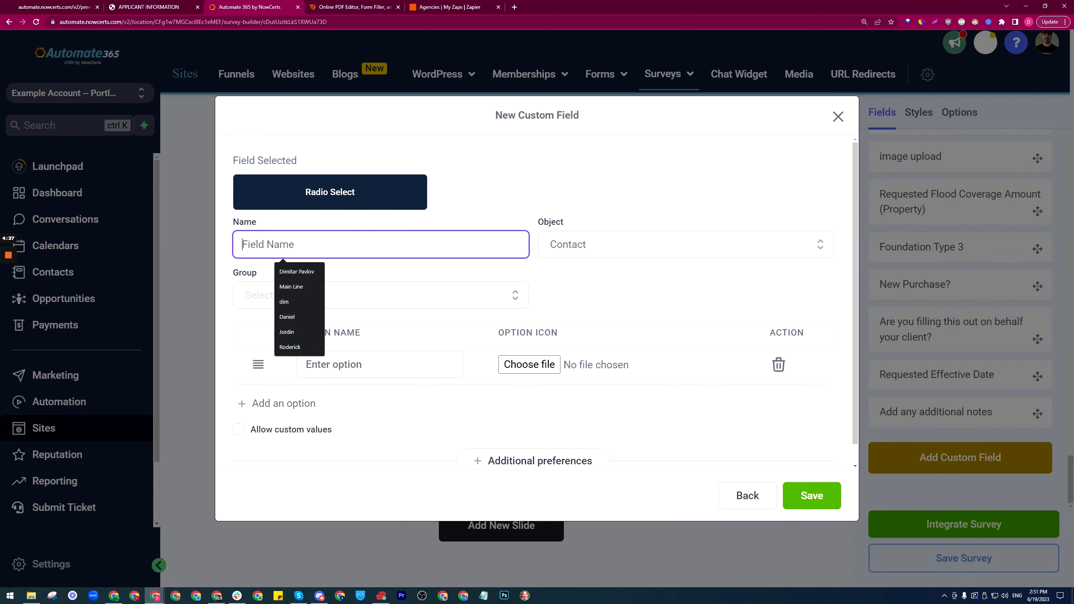
Step: Name the field 'Have permits already been obtained?', group it under General Info, add Yes and No options, and save
{"action": "type", "text": "Have permits already been obtained?"}
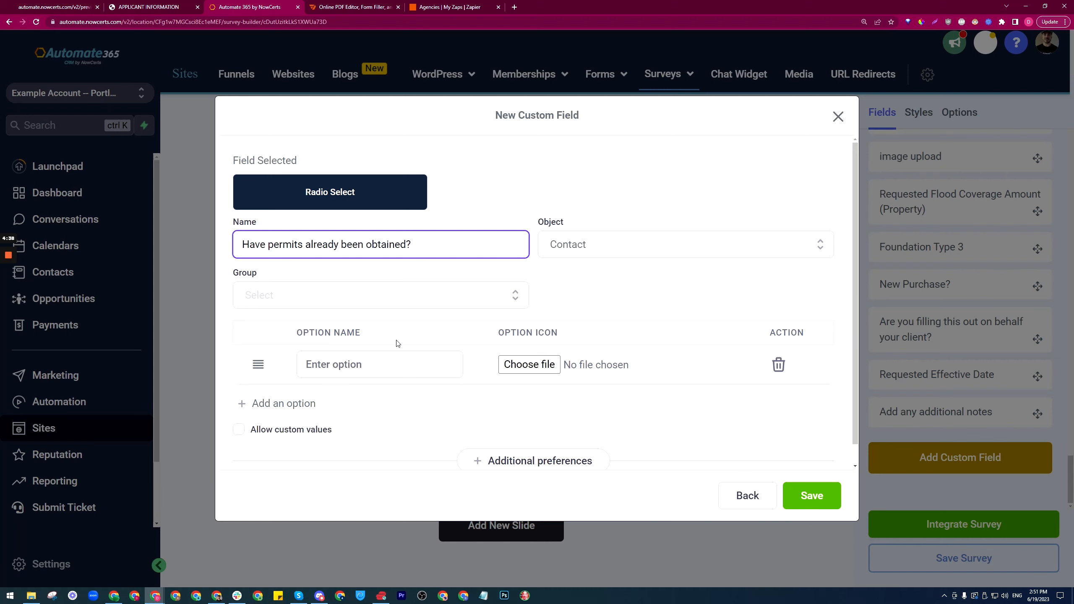
{"action": "left_click", "coordinate": [330, 297]}
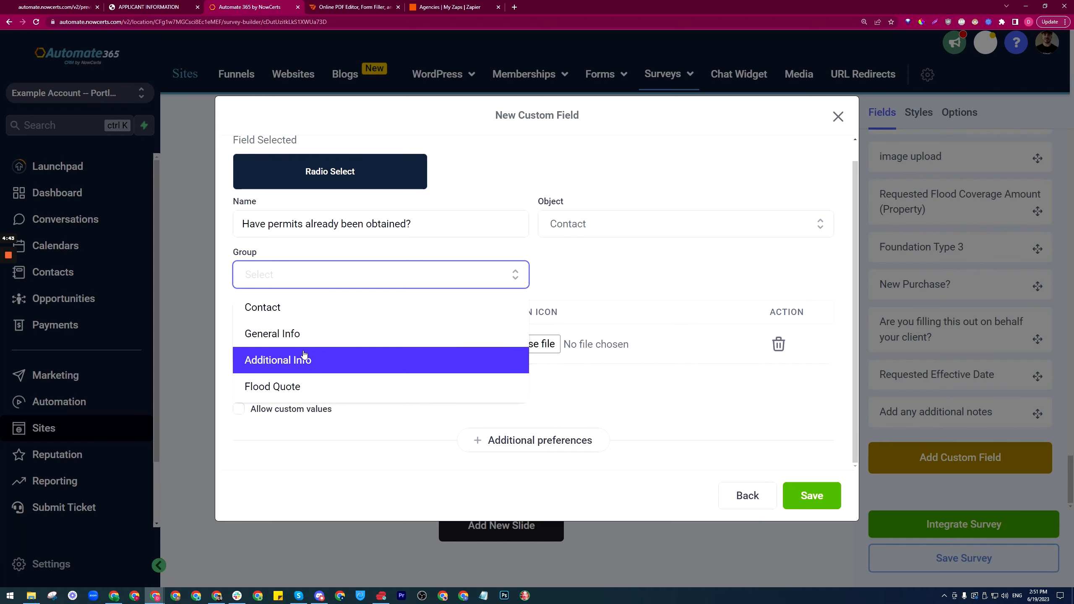
{"action": "left_click", "coordinate": [297, 337]}
{"action": "left_click", "coordinate": [363, 344]}
{"action": "type", "text": "Yes"}
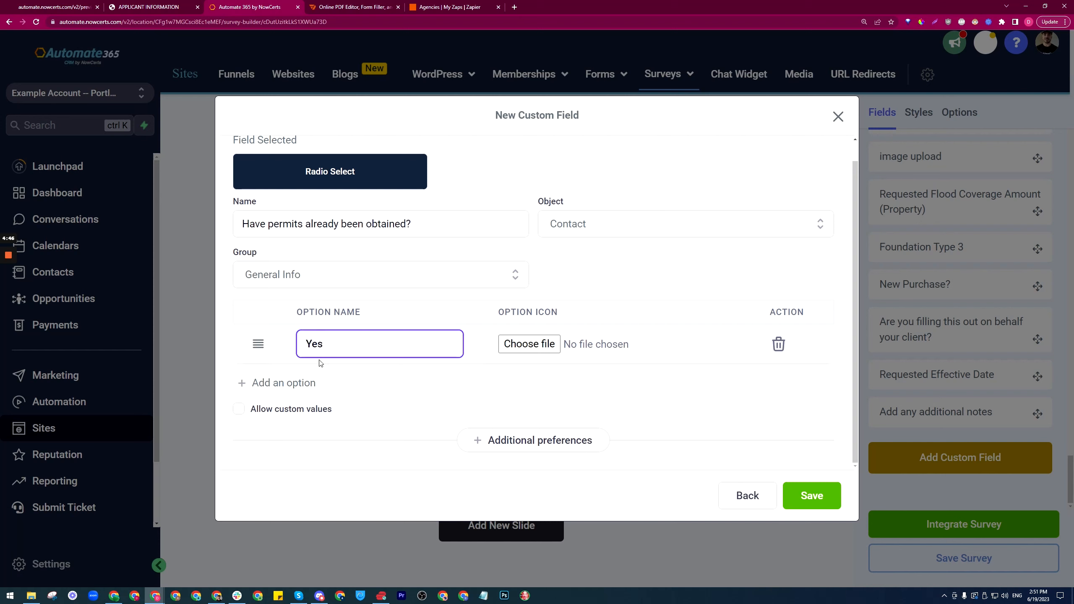
{"action": "left_click", "coordinate": [286, 386]}
{"action": "left_click", "coordinate": [313, 383]}
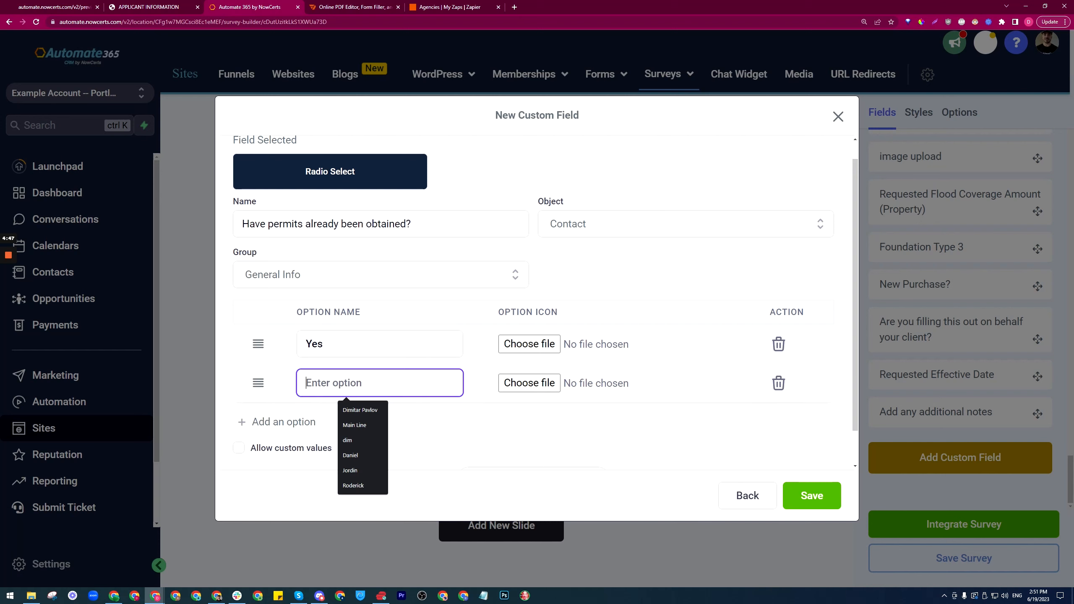
{"action": "type", "text": "No"}
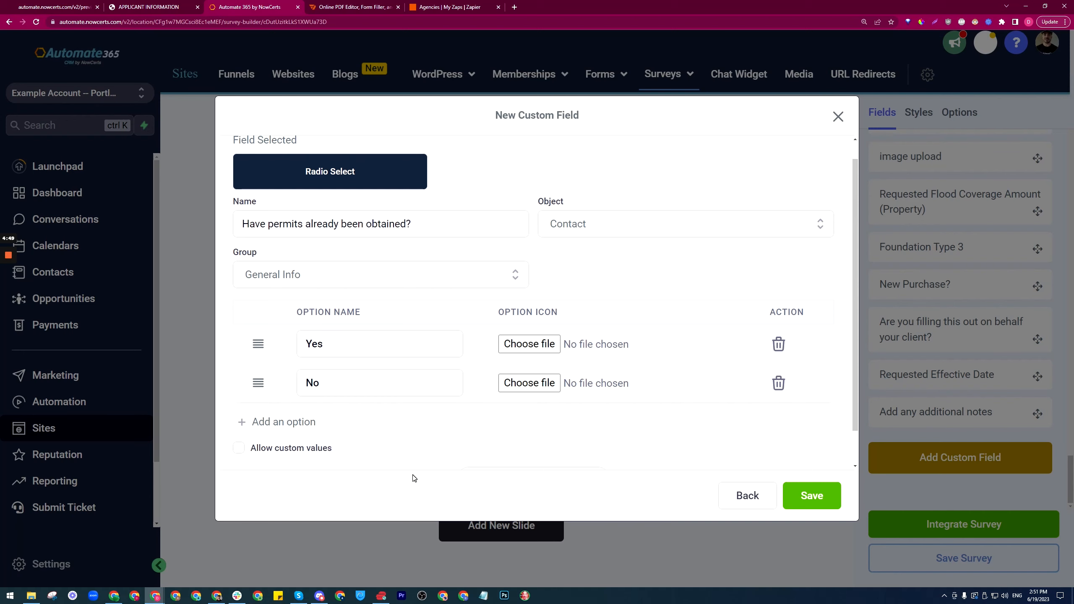
{"action": "scroll", "coordinate": [438, 465], "scroll_direction": "down", "scroll_amount": 1}
{"action": "left_click", "coordinate": [813, 495]}
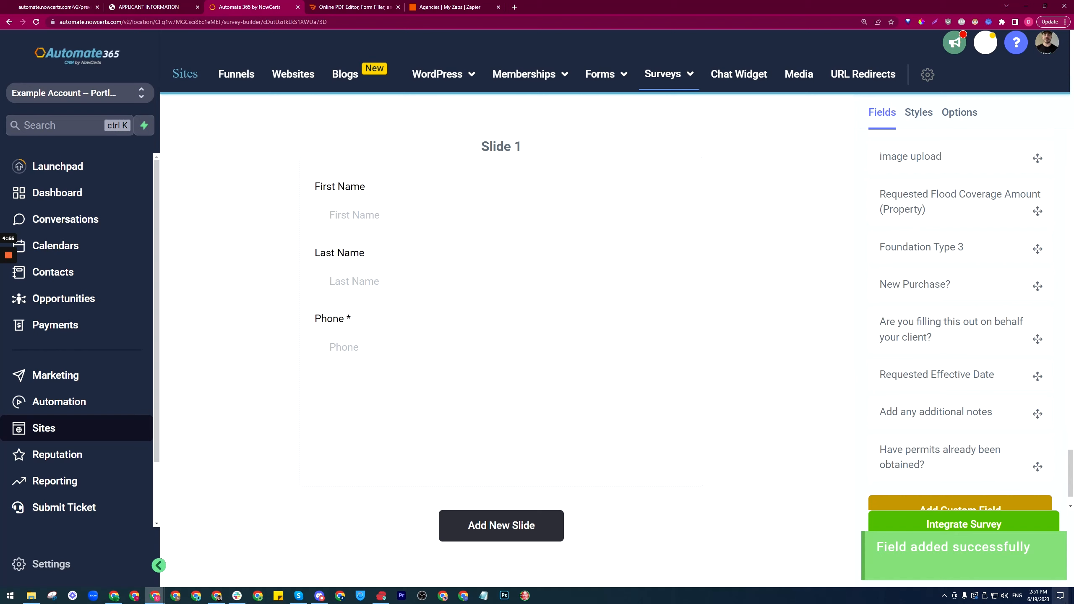
Step: Find the permits question in Custom Fields, drop it on Slide 1 below Phone, and open its settings
{"action": "scroll", "coordinate": [908, 237], "scroll_direction": "up", "scroll_amount": 15}
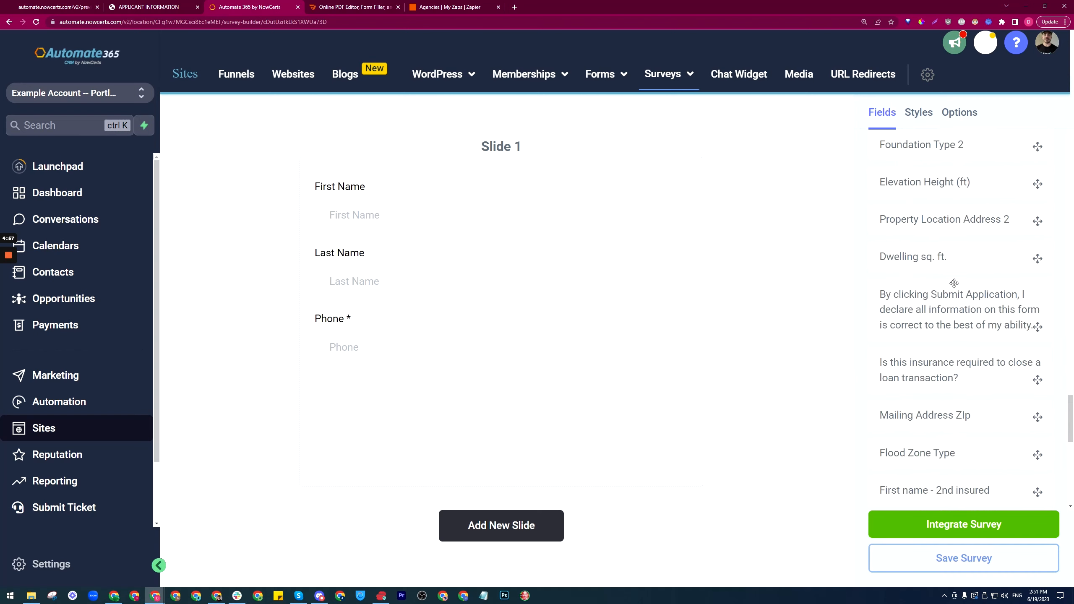
{"action": "left_click_drag", "start_coordinate": [1073, 394], "coordinate": [1073, 148]}
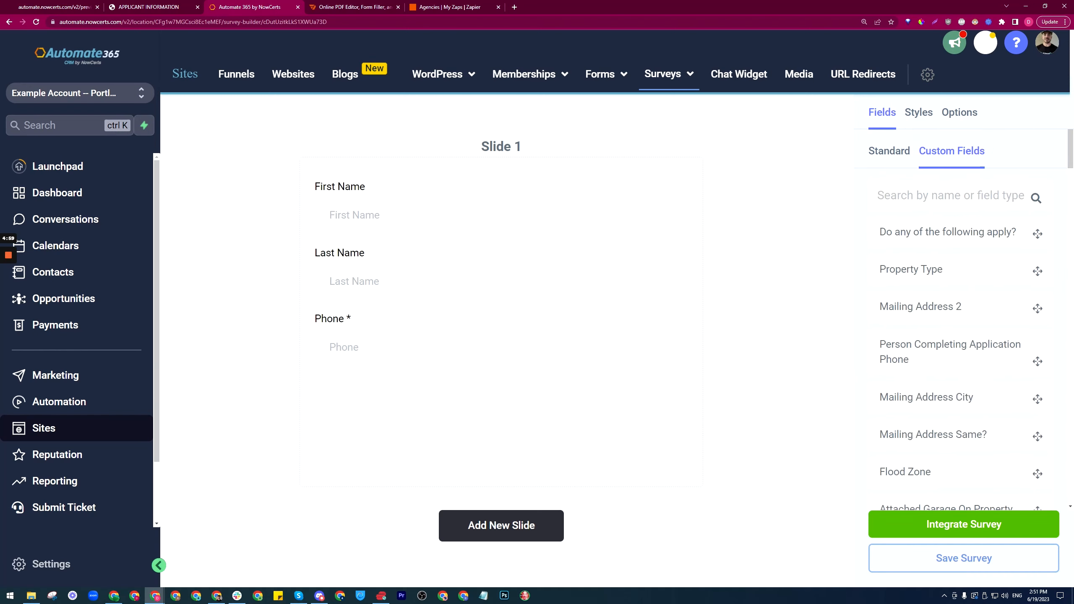
{"action": "type", "text": "Have permits already been obtained?"}
{"action": "left_click", "coordinate": [974, 322]}
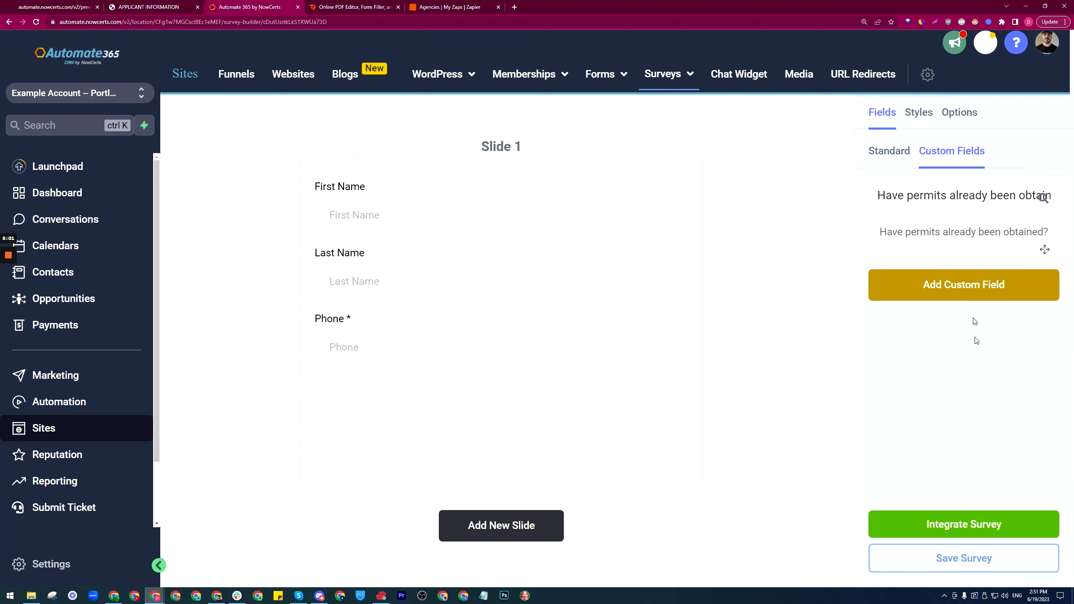
{"action": "left_click_drag", "start_coordinate": [952, 232], "coordinate": [450, 405]}
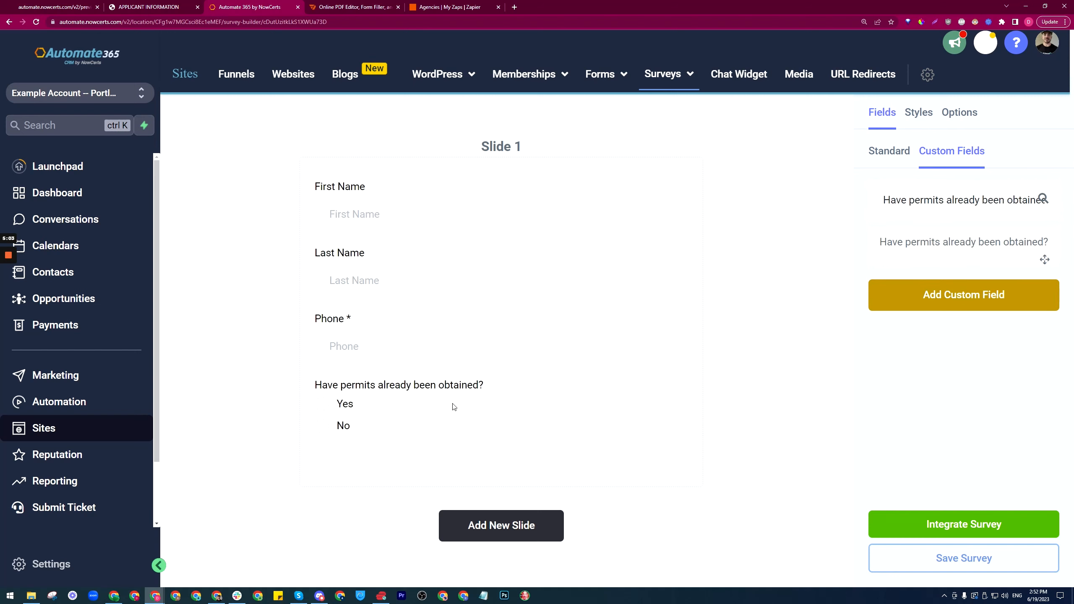
{"action": "left_click", "coordinate": [422, 408]}
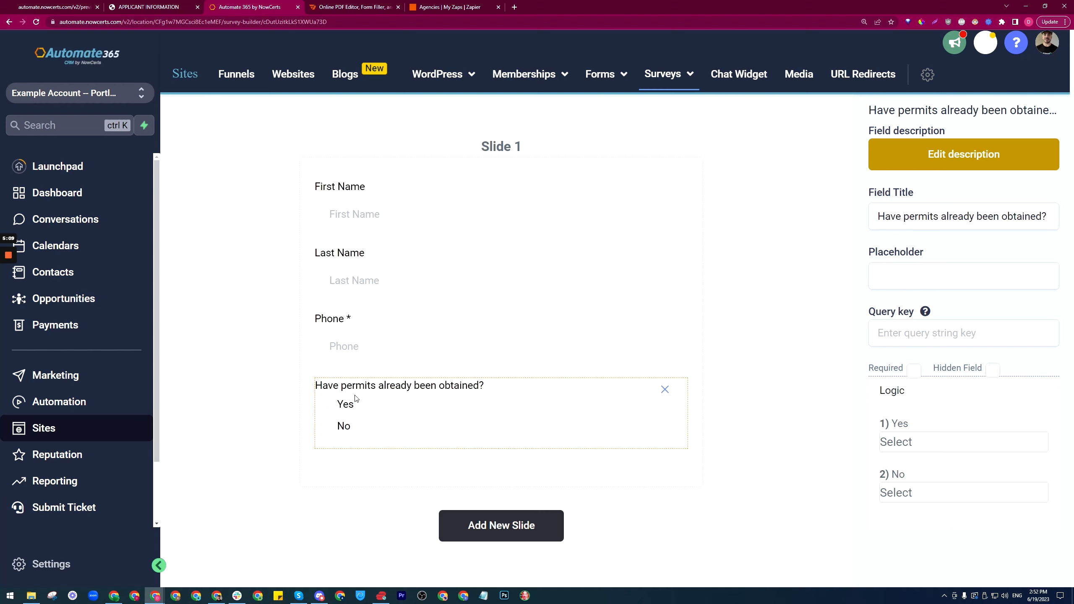
Step: Look over the applicant information PDF, checking whether the AGENCY box is fillable, then go to pdfFiller
{"action": "left_click", "coordinate": [146, 6]}
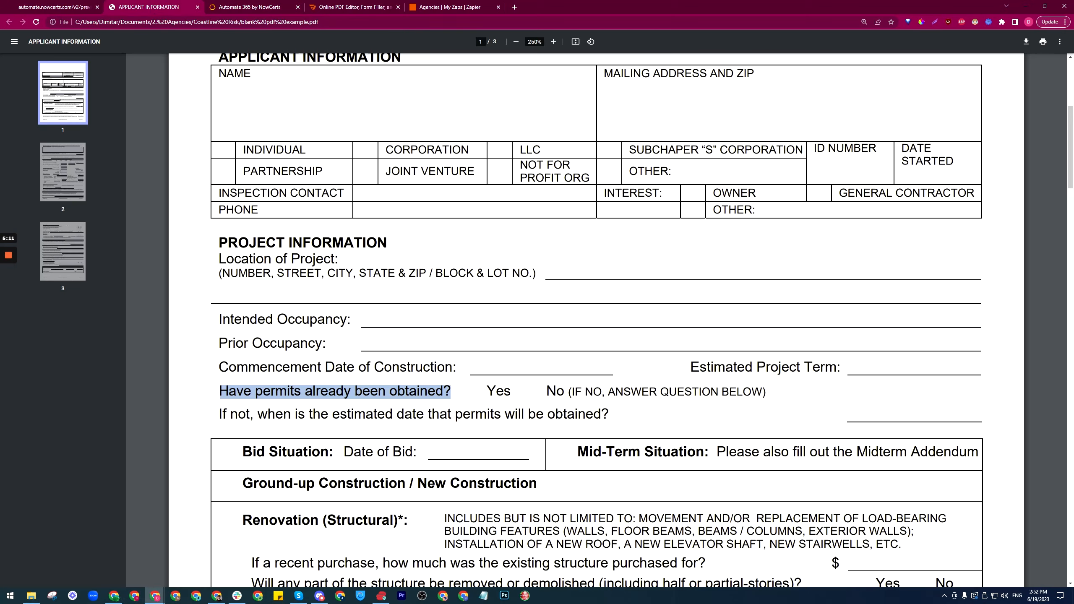
{"action": "scroll", "coordinate": [593, 318], "scroll_direction": "up", "scroll_amount": 5}
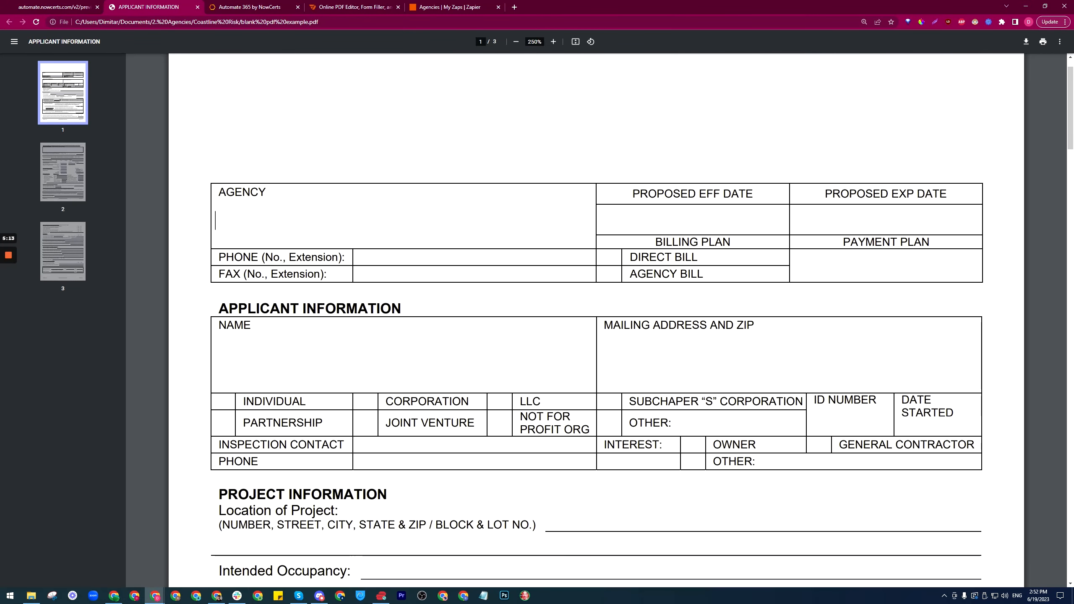
{"action": "left_click", "coordinate": [251, 6]}
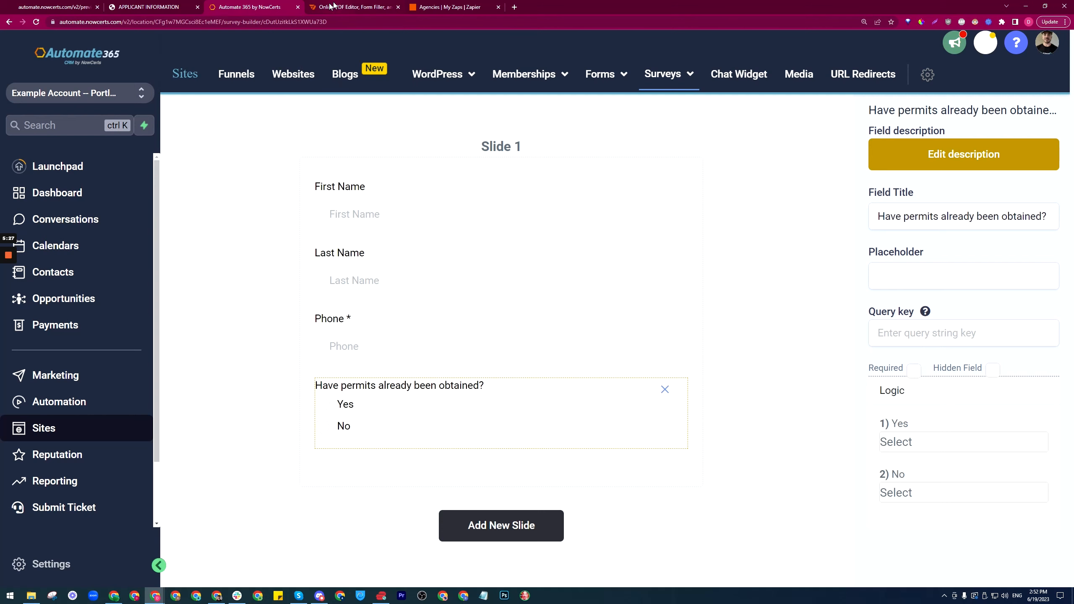
{"action": "left_click", "coordinate": [173, 5]}
{"action": "left_click", "coordinate": [360, 220]}
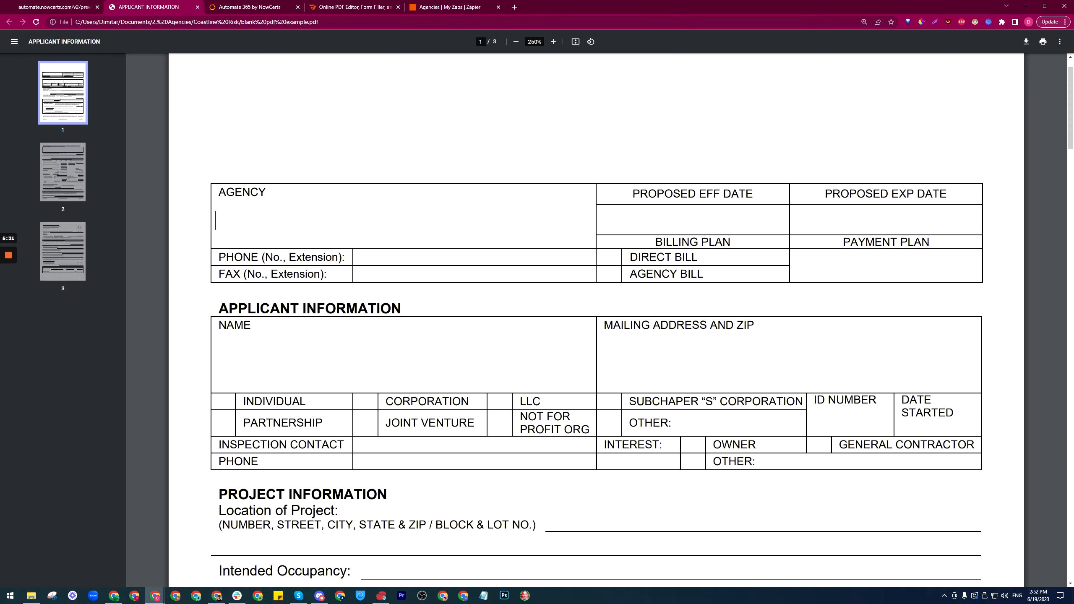
{"action": "left_click", "coordinate": [344, 6]}
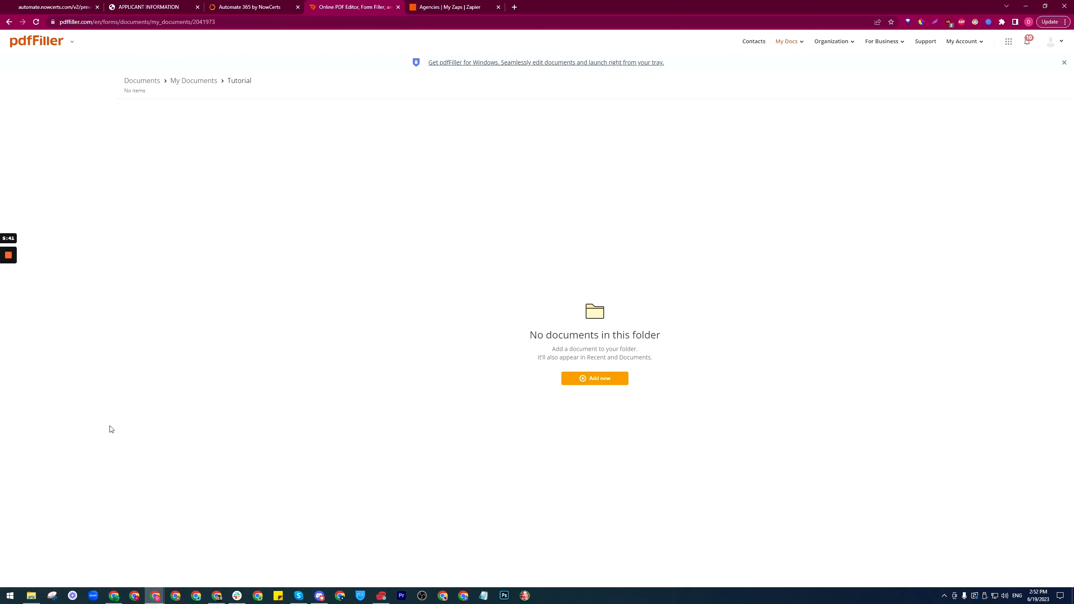
Step: Try dragging blank pdf example.pdf into the browser, and close the PDF that opened by mistake
{"action": "left_click", "coordinate": [37, 596]}
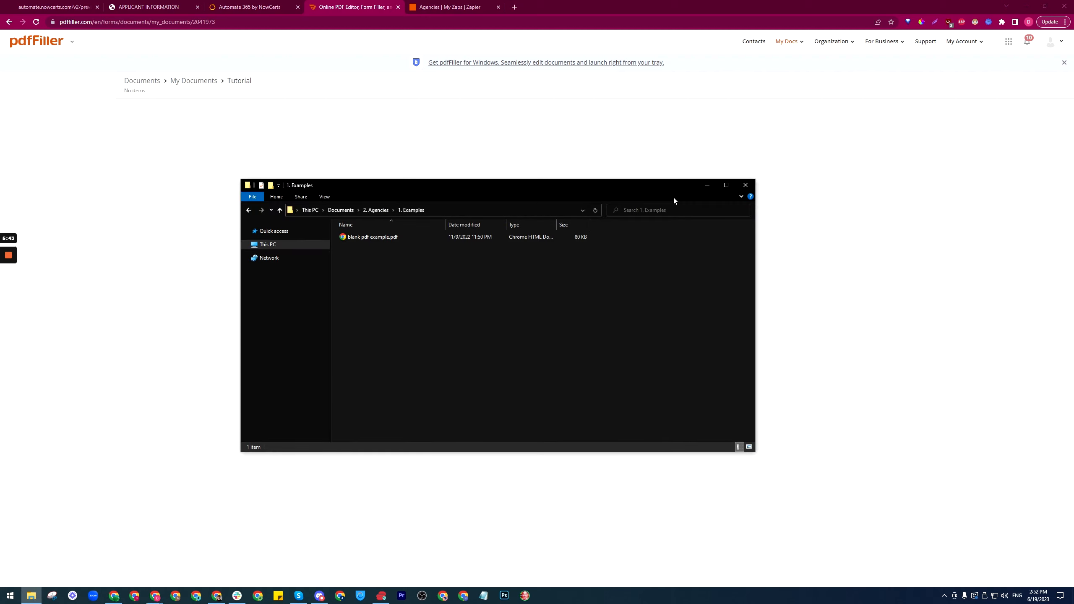
{"action": "left_click_drag", "start_coordinate": [532, 188], "coordinate": [951, 205]}
{"action": "left_click_drag", "start_coordinate": [821, 255], "coordinate": [537, 302]}
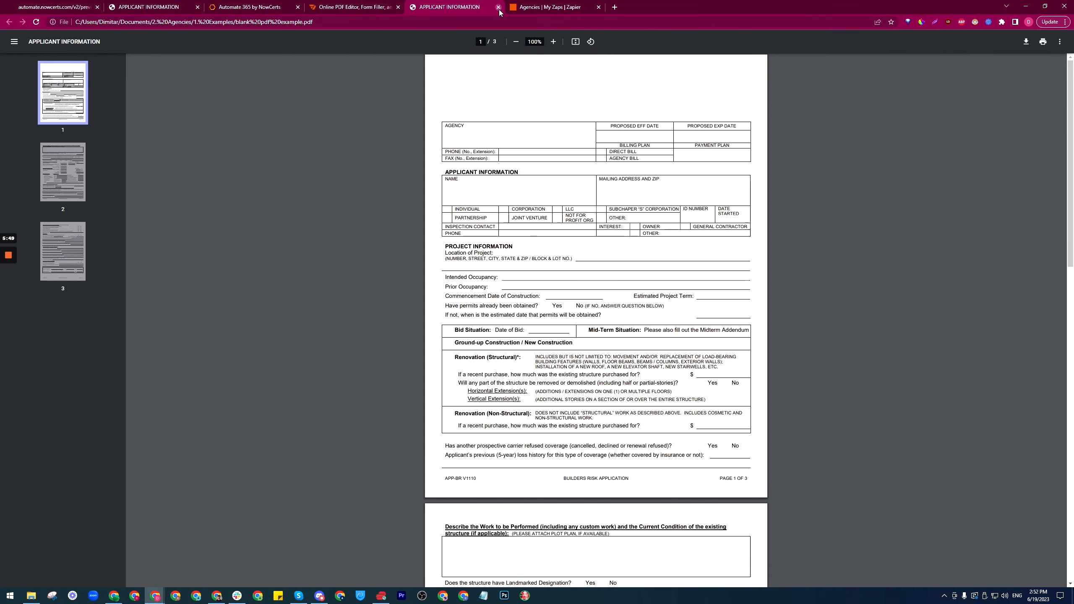
{"action": "left_click", "coordinate": [499, 7]}
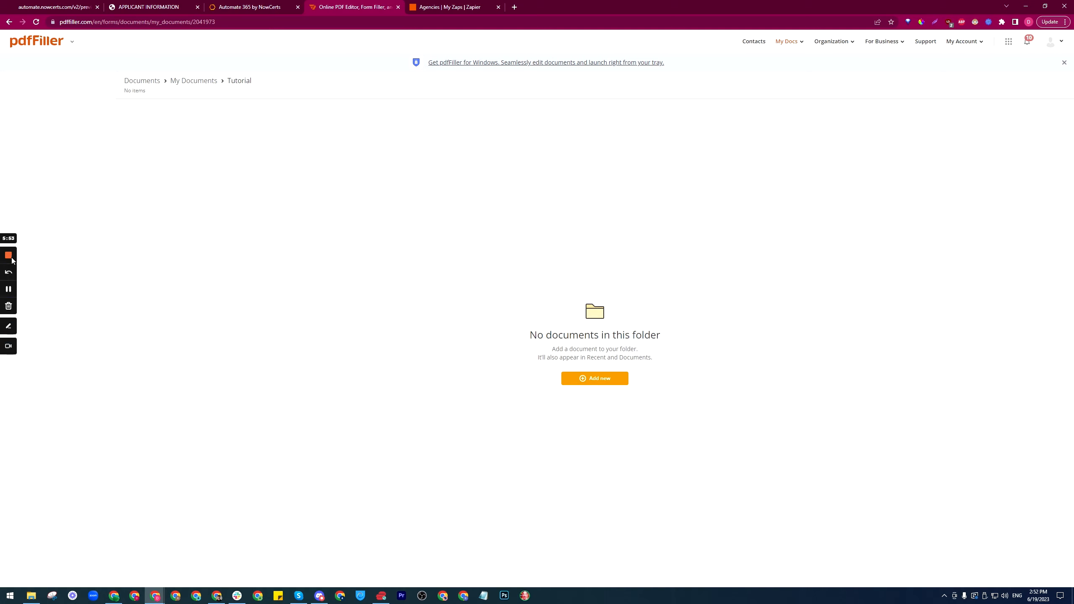
Step: Upload blank pdf example.pdf into the Tutorial folder in My Docs
{"action": "left_click", "coordinate": [603, 383]}
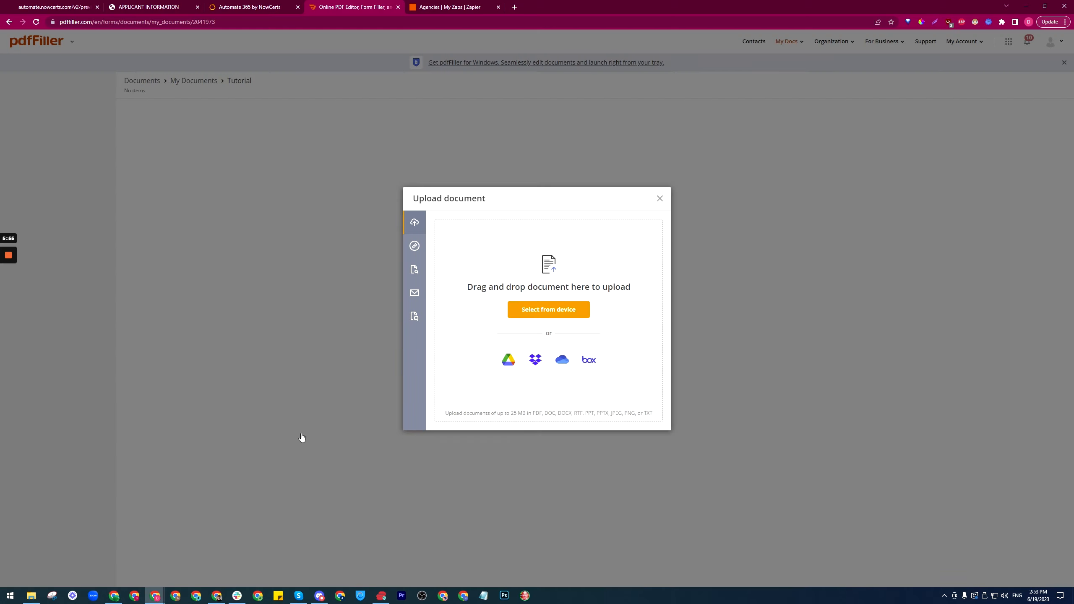
{"action": "left_click", "coordinate": [31, 596]}
{"action": "left_click_drag", "start_coordinate": [802, 202], "coordinate": [821, 191]}
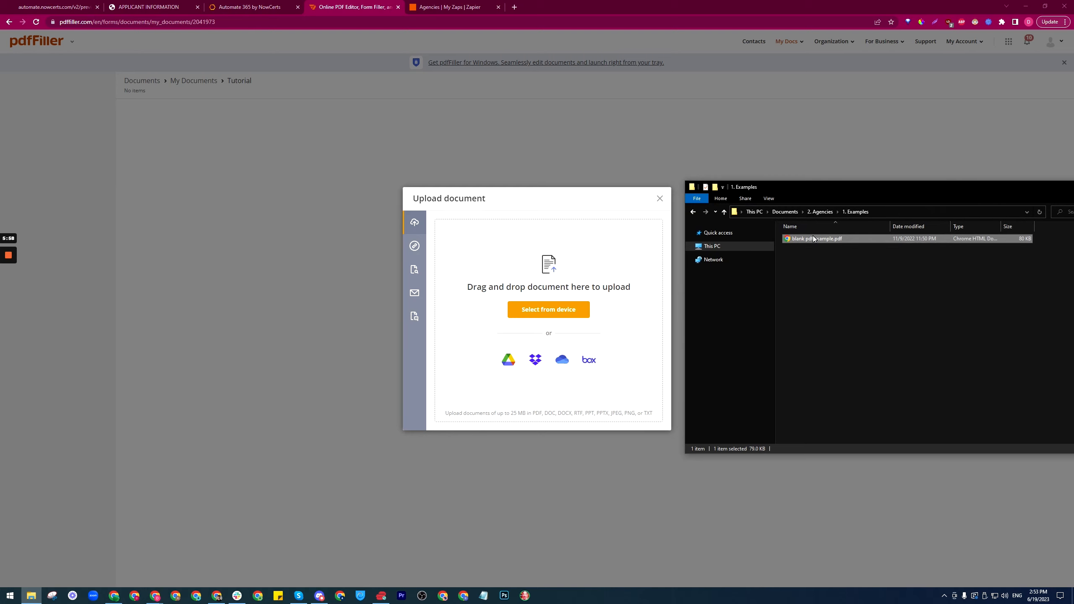
{"action": "left_click_drag", "start_coordinate": [816, 238], "coordinate": [514, 316]}
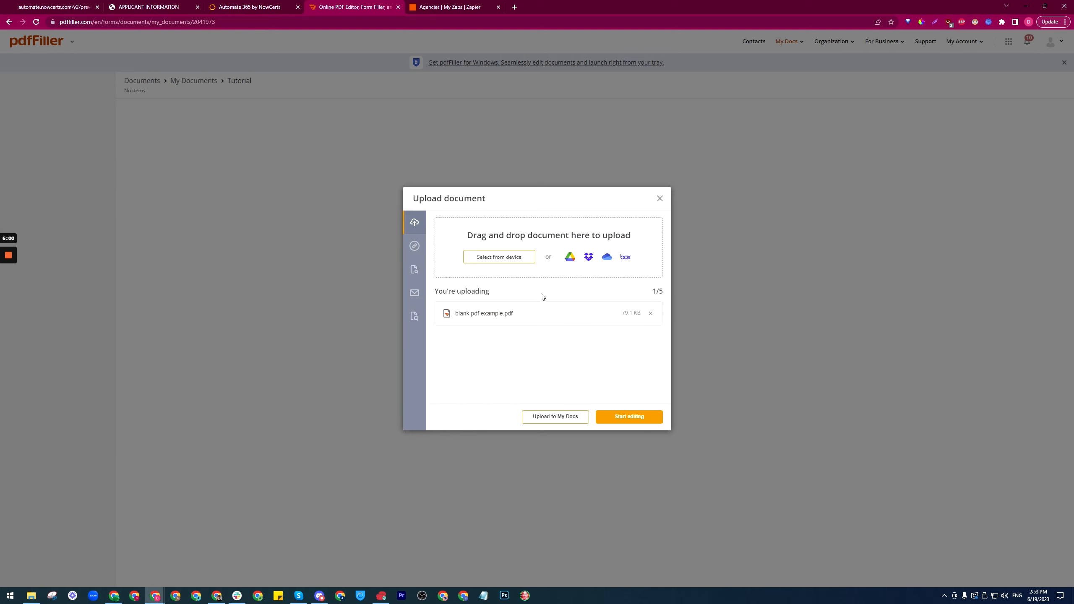
{"action": "left_click", "coordinate": [572, 417]}
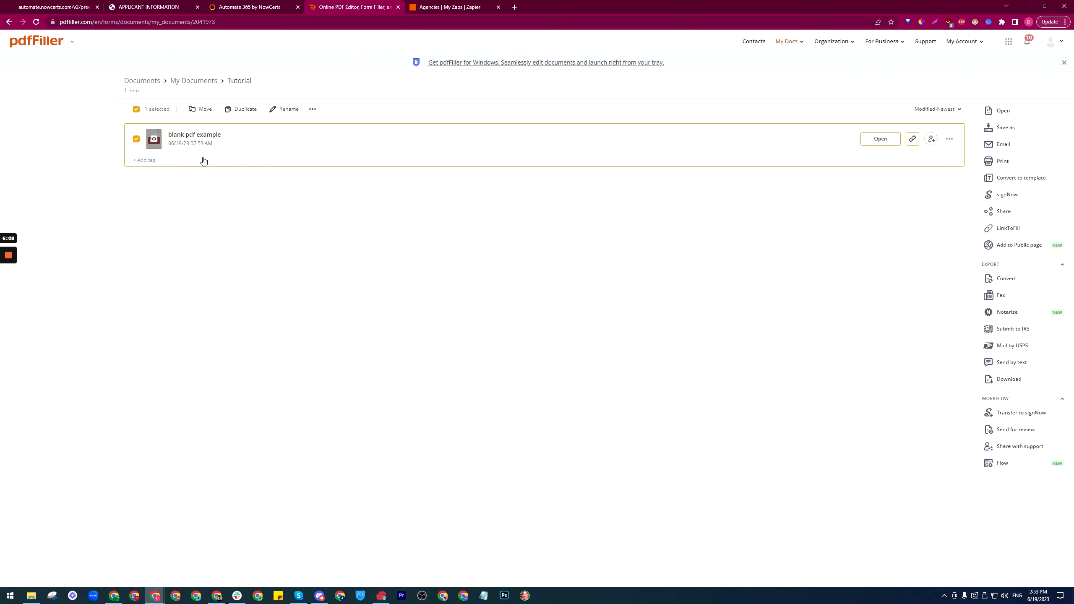
{"action": "left_click", "coordinate": [426, 3]}
{"action": "left_click", "coordinate": [375, 5]}
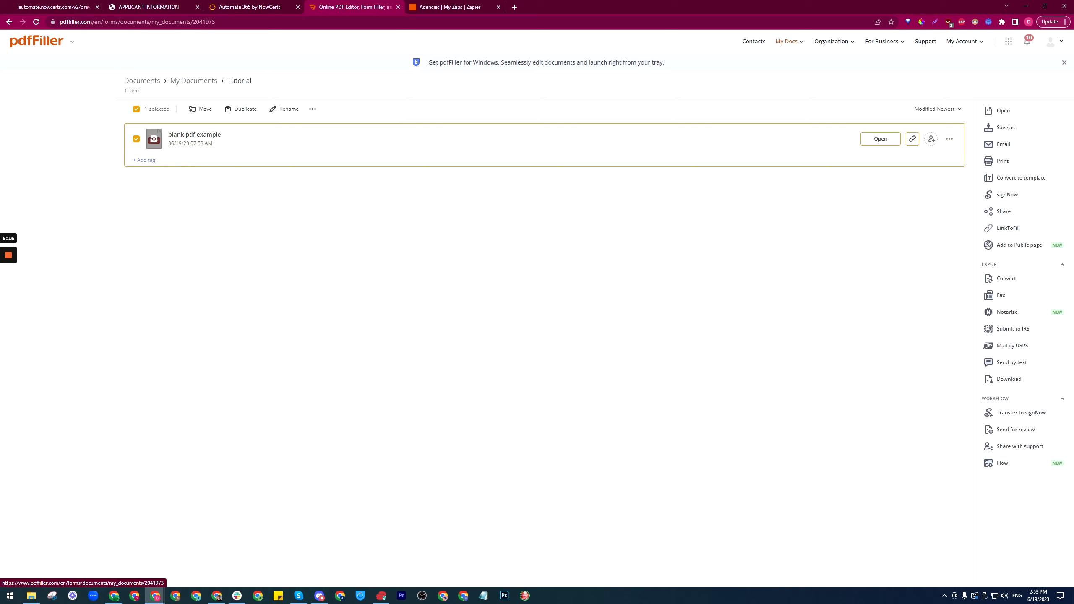
Step: Add a private folder titled 'Example PDF Process' on the Zapier Zaps page
{"action": "left_click", "coordinate": [440, 6]}
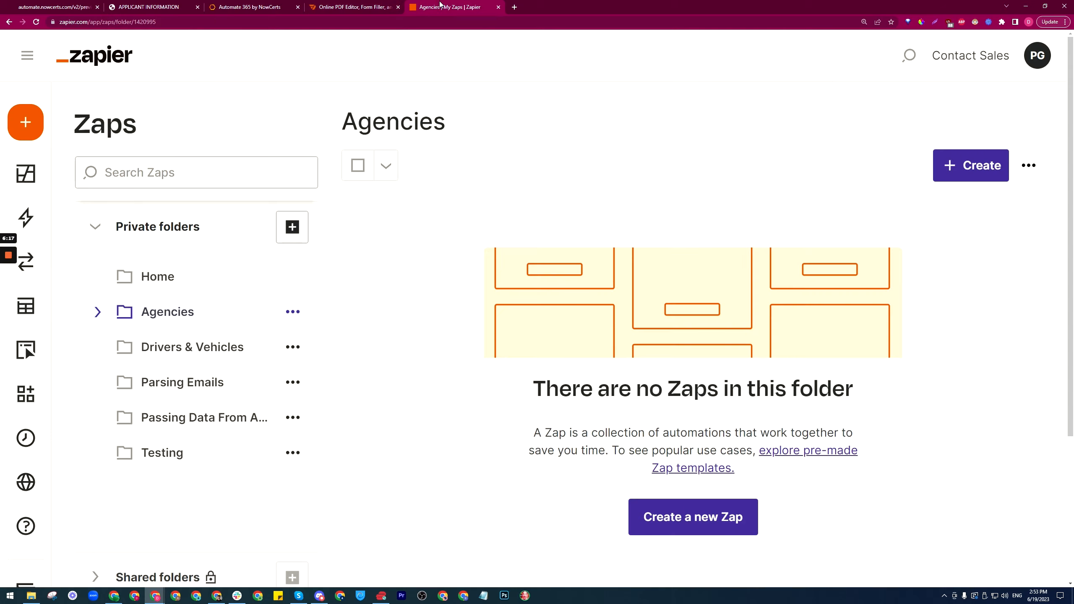
{"action": "left_click", "coordinate": [292, 228]}
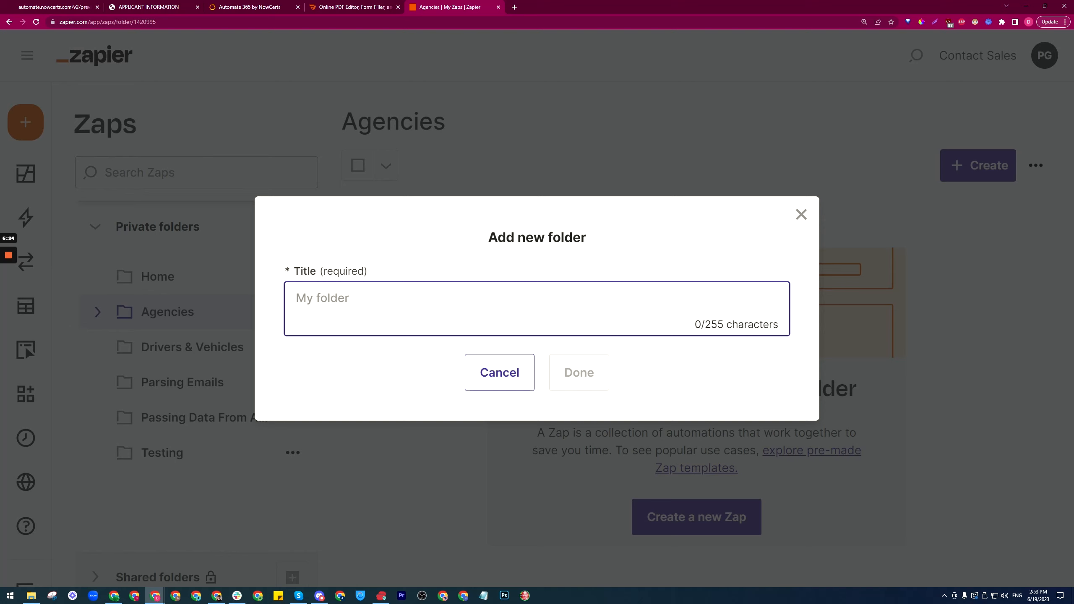
{"action": "type", "text": "Example PDF "}
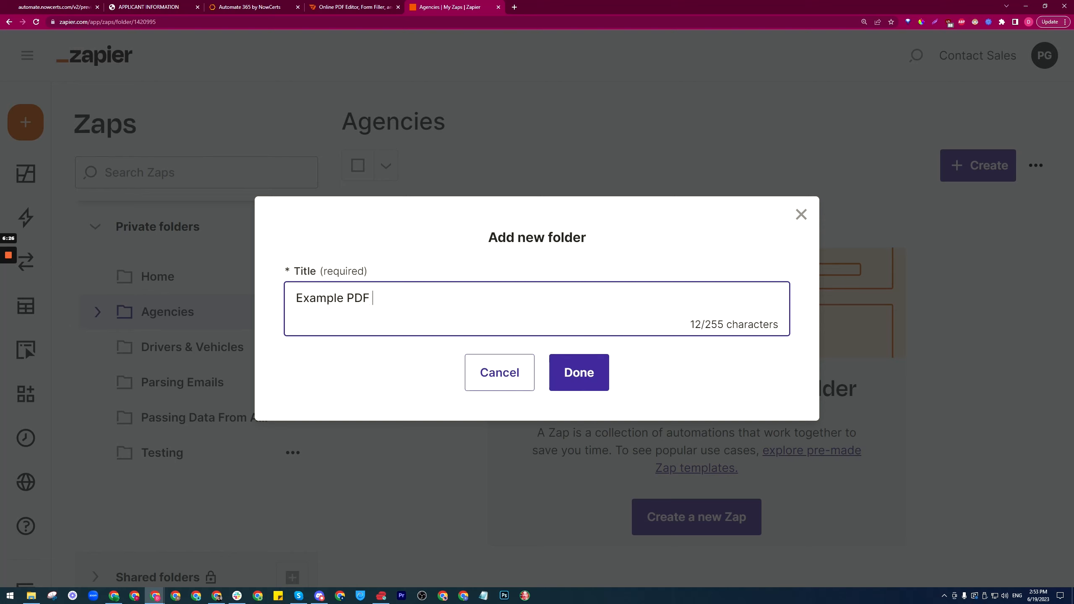
{"action": "type", "text": "Process"}
{"action": "left_click", "coordinate": [585, 358]}
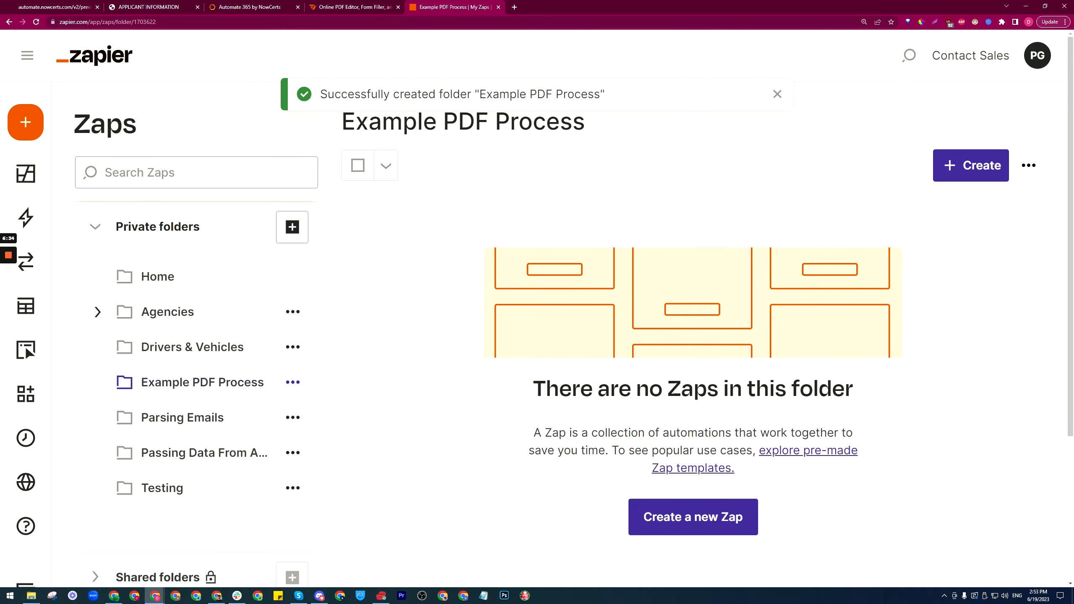
Step: Review the First Name, Last Name, Phone and Slide 1 settings in the survey builder
{"action": "left_click", "coordinate": [255, 7]}
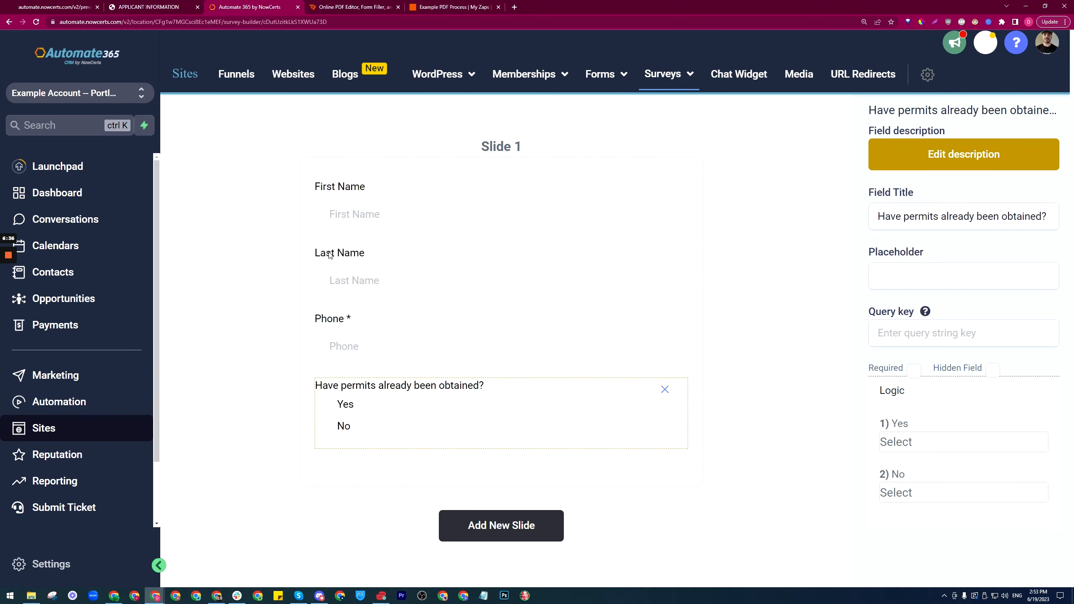
{"action": "left_click", "coordinate": [382, 238]}
{"action": "left_click", "coordinate": [393, 270]}
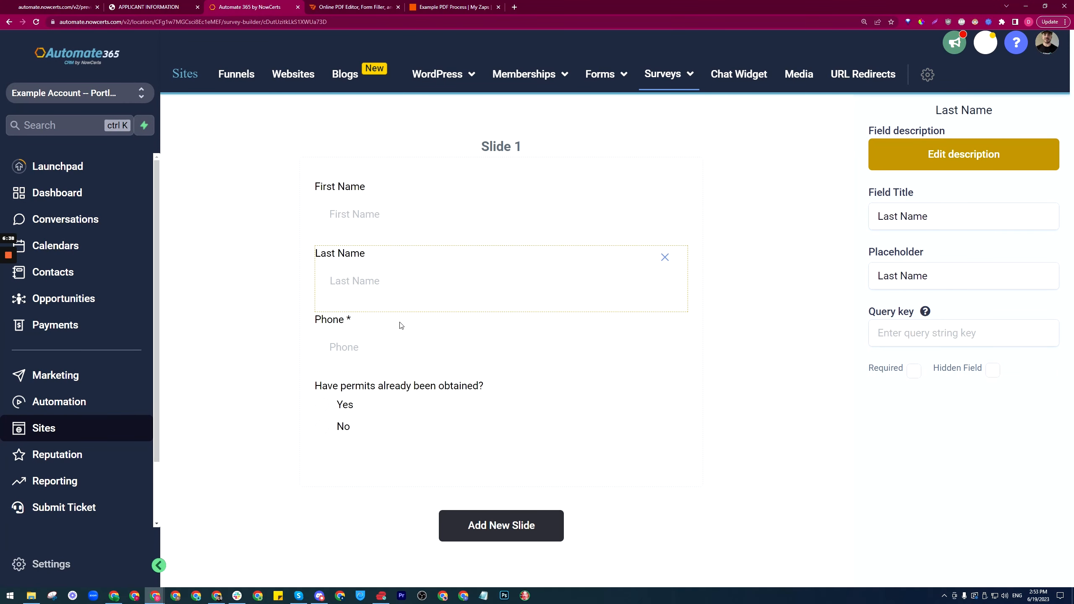
{"action": "left_click", "coordinate": [401, 341]}
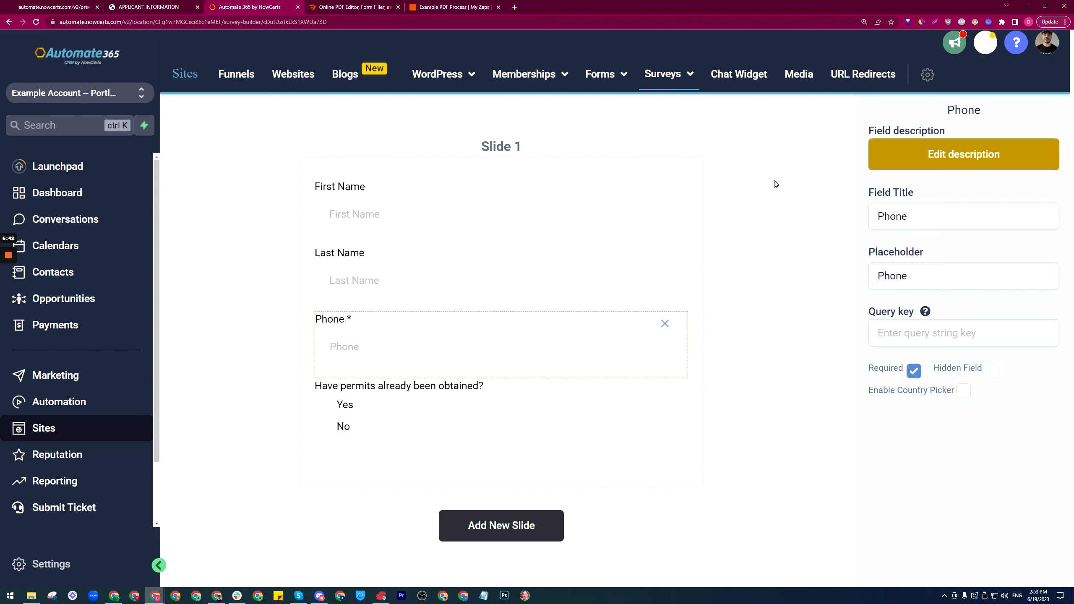
{"action": "left_click", "coordinate": [484, 186]}
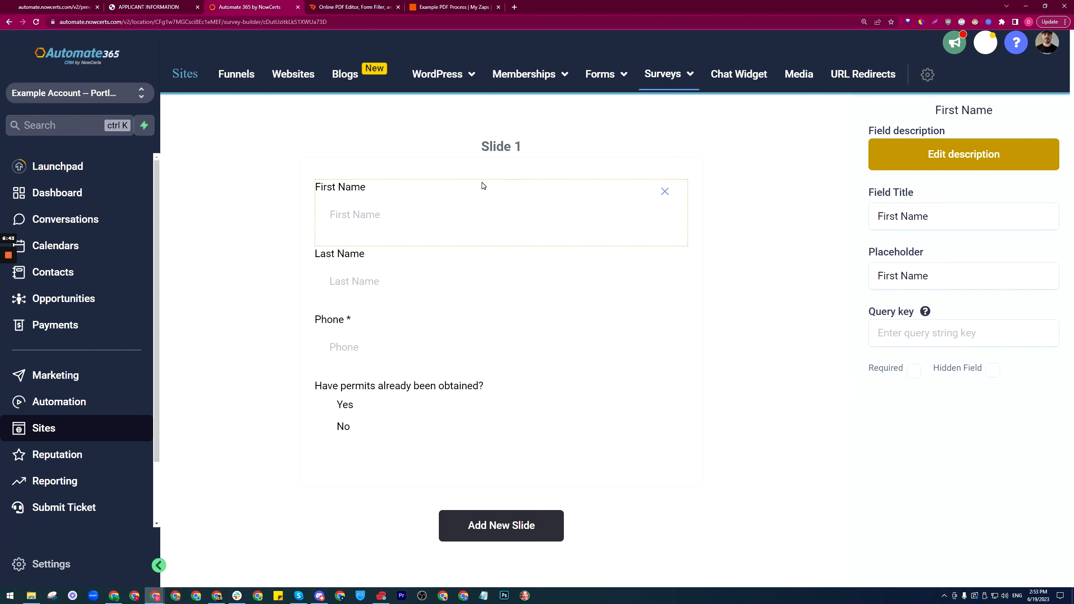
{"action": "left_click", "coordinate": [571, 164]}
{"action": "left_click", "coordinate": [872, 110]}
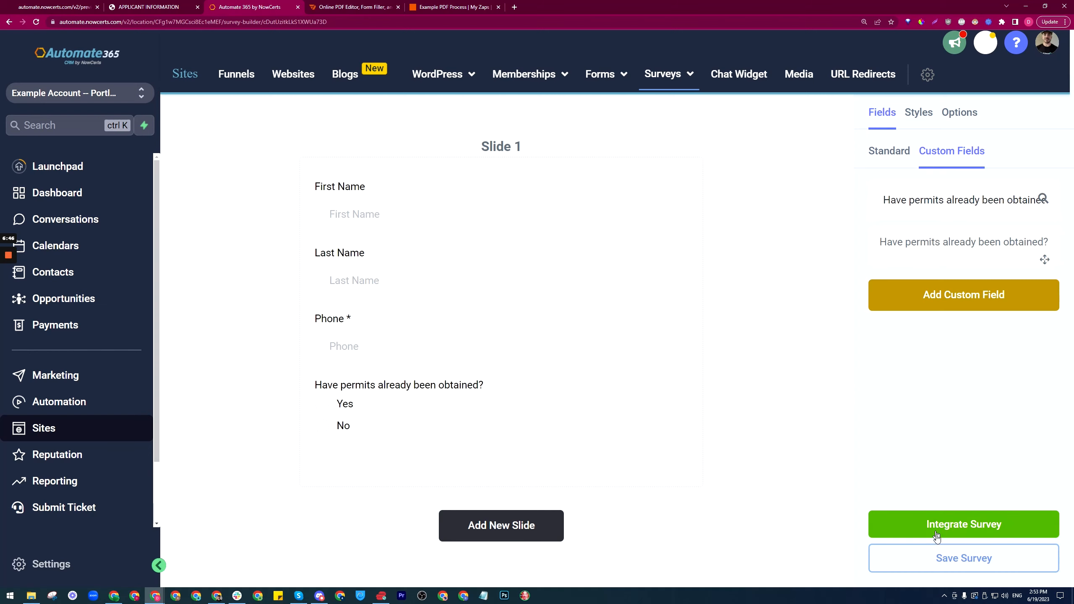
Step: Save the survey, preview its public link in a new tab, and close the sharing dialog
{"action": "left_click", "coordinate": [940, 556]}
{"action": "left_click", "coordinate": [949, 529]}
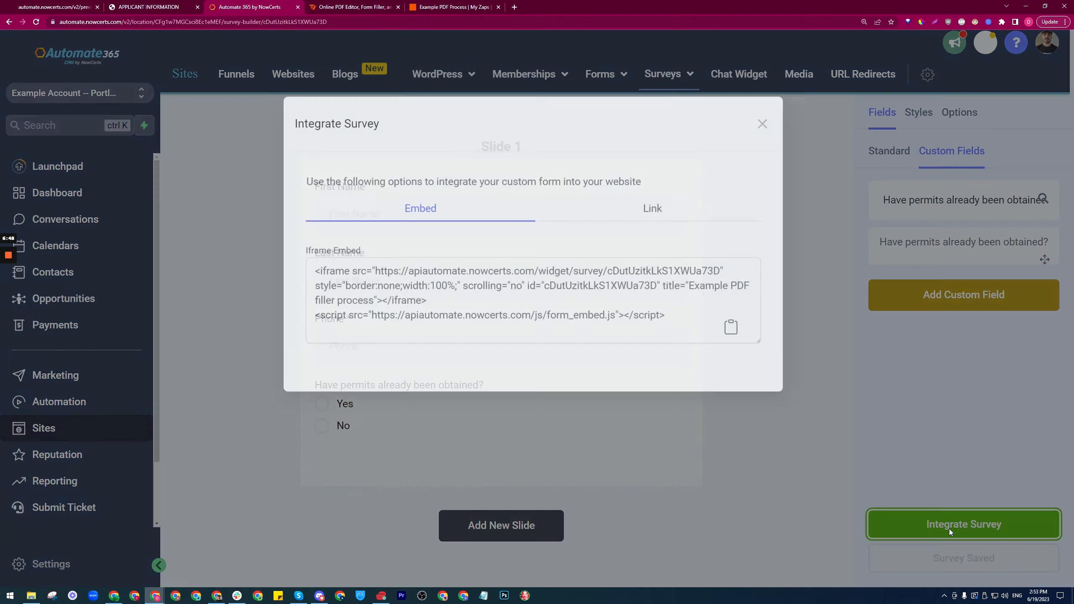
{"action": "left_click", "coordinate": [652, 286]}
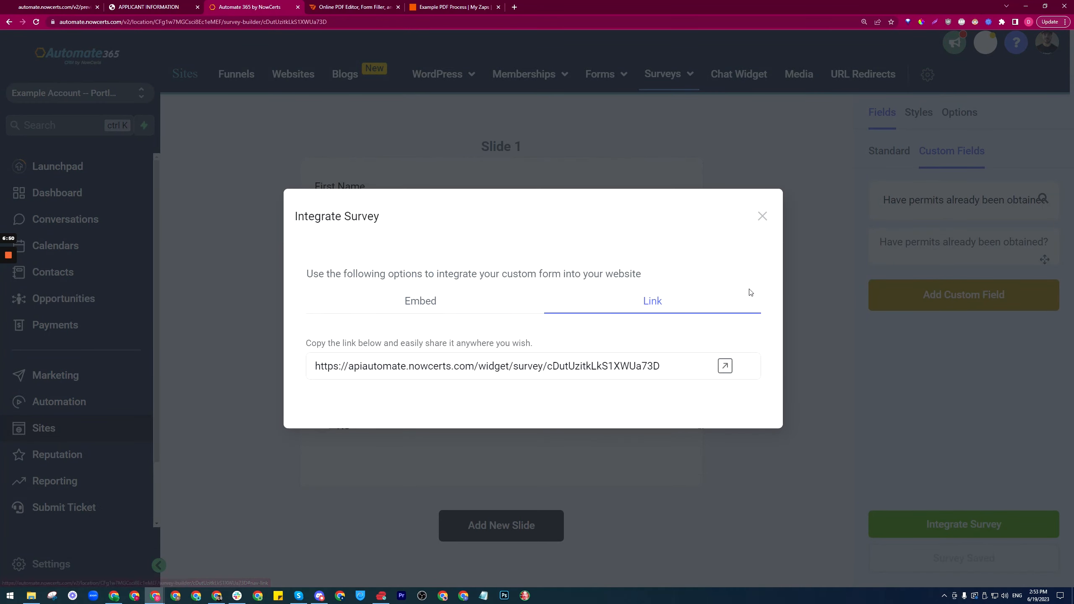
{"action": "left_click", "coordinate": [726, 366]}
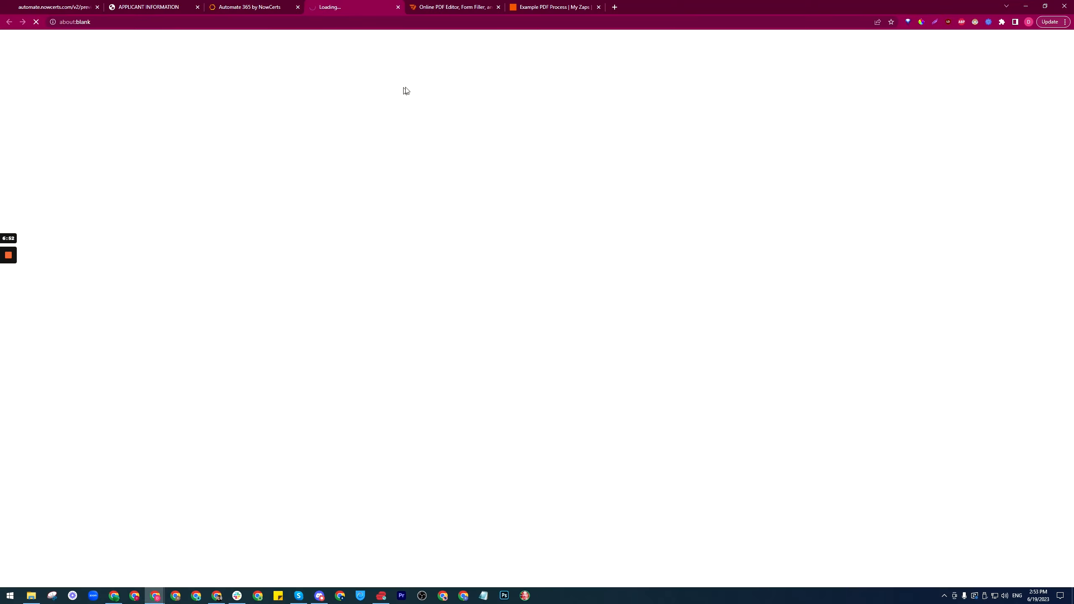
{"action": "left_click", "coordinate": [421, 106]}
{"action": "left_click", "coordinate": [421, 164]}
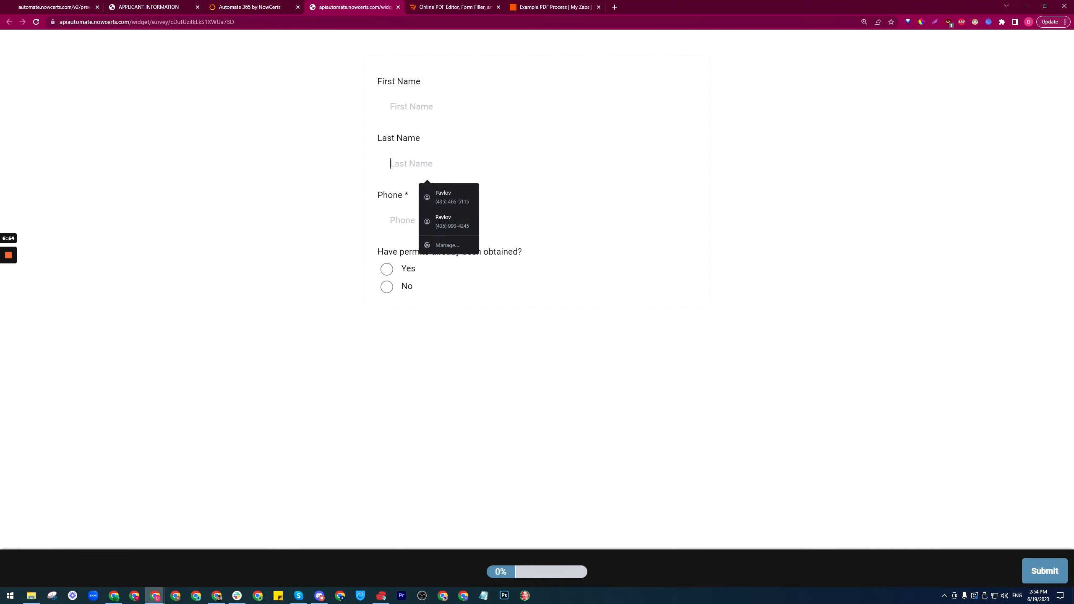
{"action": "left_click", "coordinate": [421, 220]}
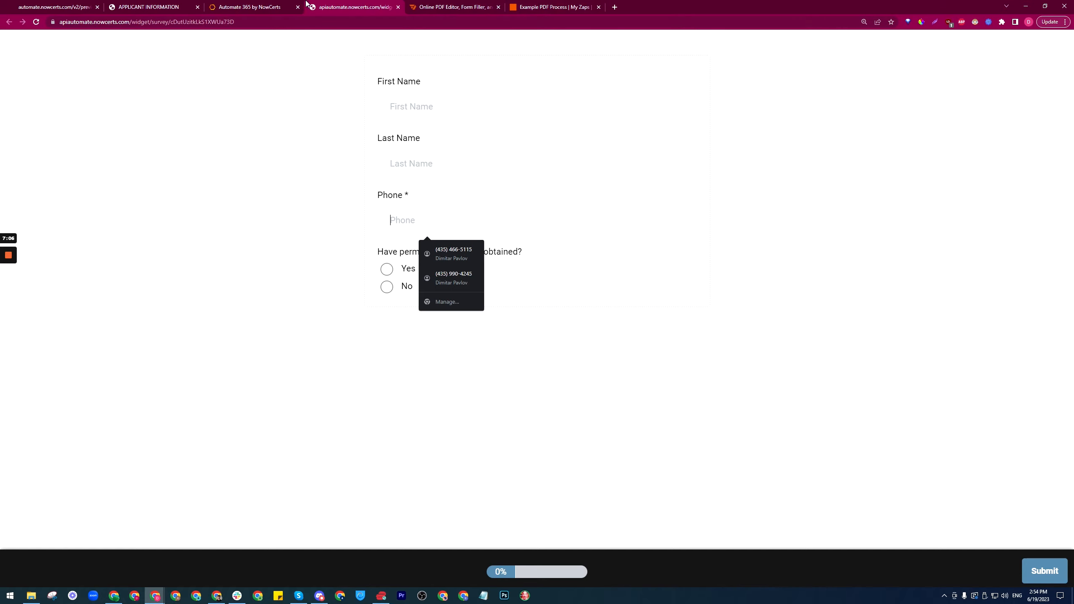
{"action": "left_click", "coordinate": [279, 7]}
{"action": "left_click", "coordinate": [763, 214]}
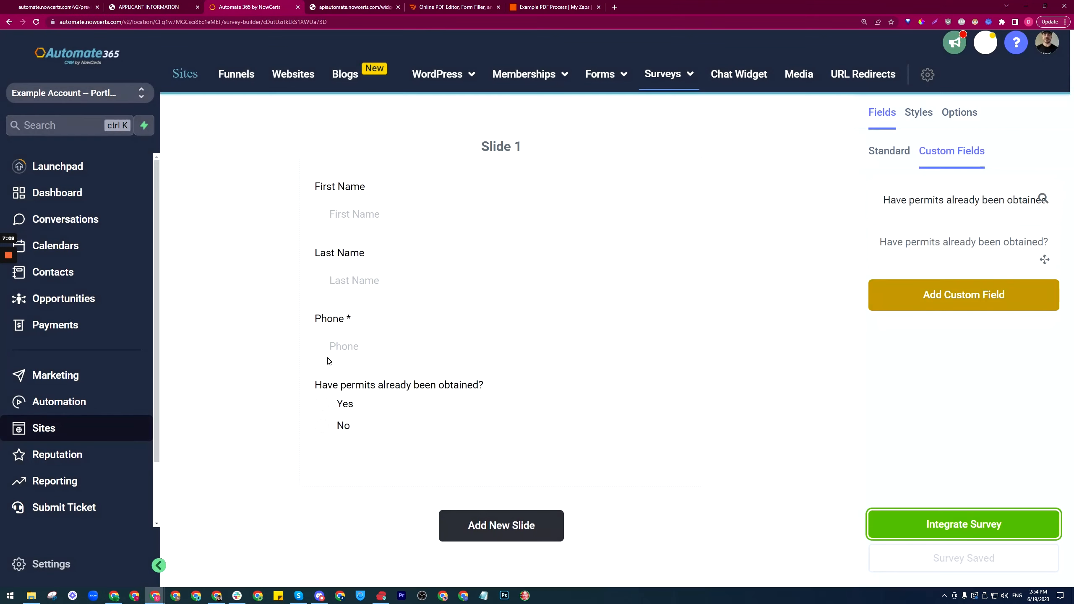
Step: Create a workflow from scratch titled 'New PDF survey submitted'
{"action": "left_click", "coordinate": [62, 407]}
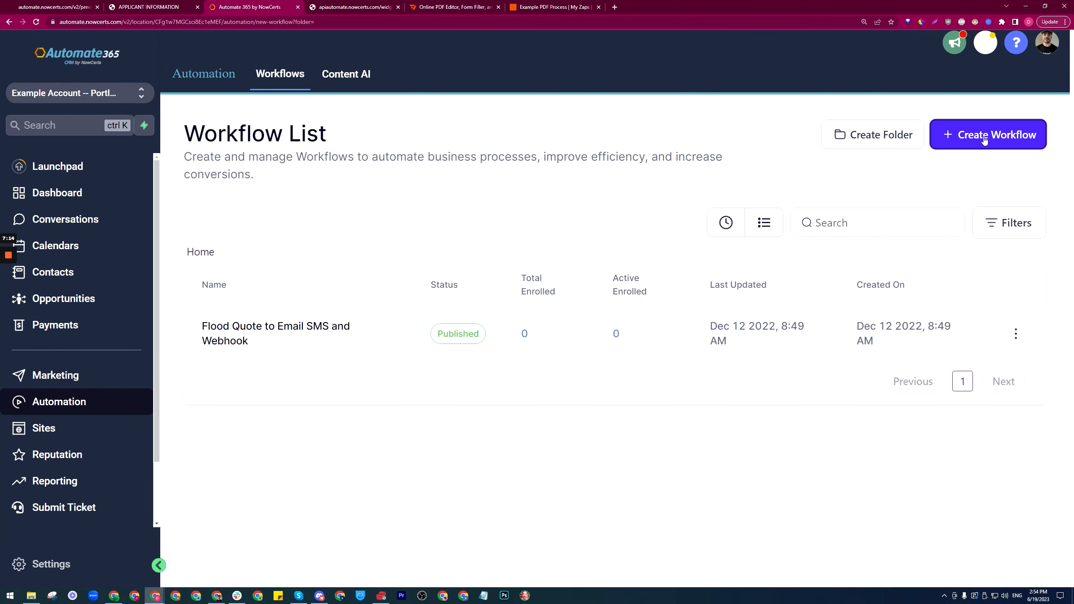
{"action": "left_click", "coordinate": [951, 136]}
{"action": "left_click", "coordinate": [420, 348]}
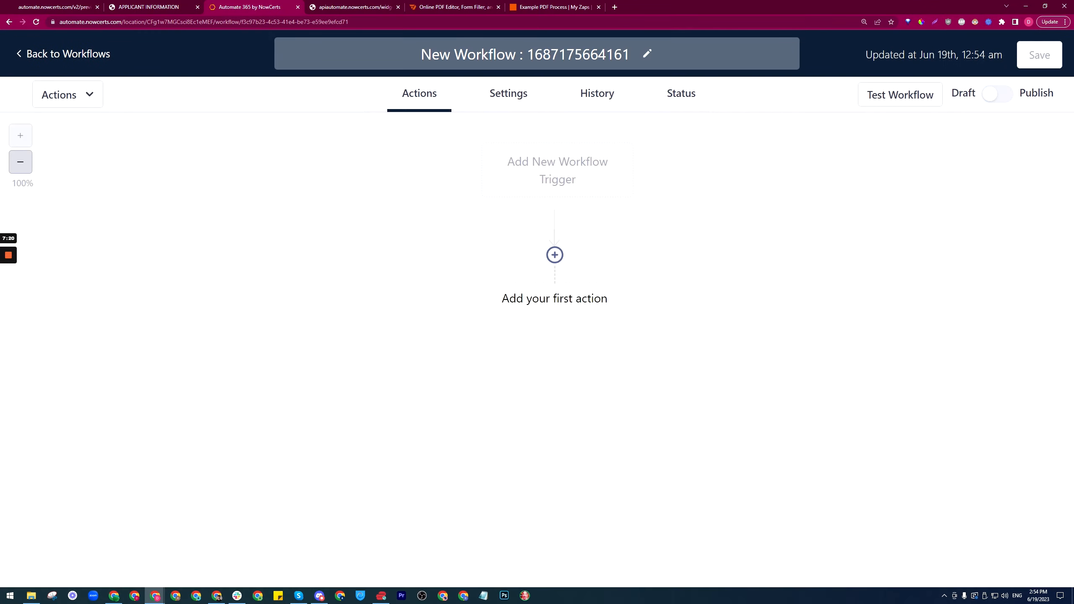
{"action": "left_click", "coordinate": [648, 53]}
{"action": "type", "text": "New PDF "}
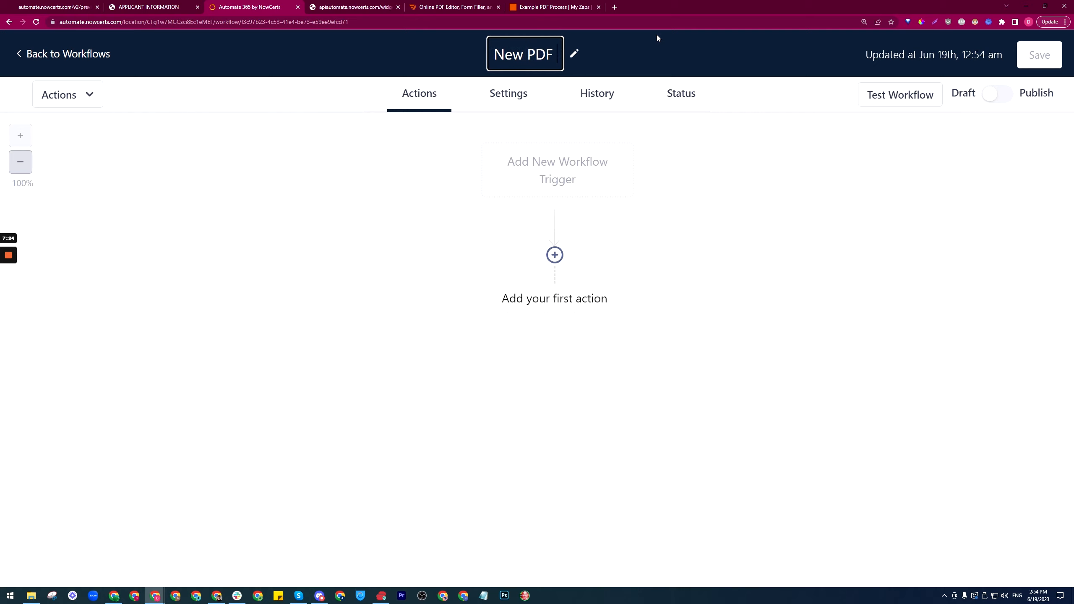
{"action": "type", "text": "survey submitted"}
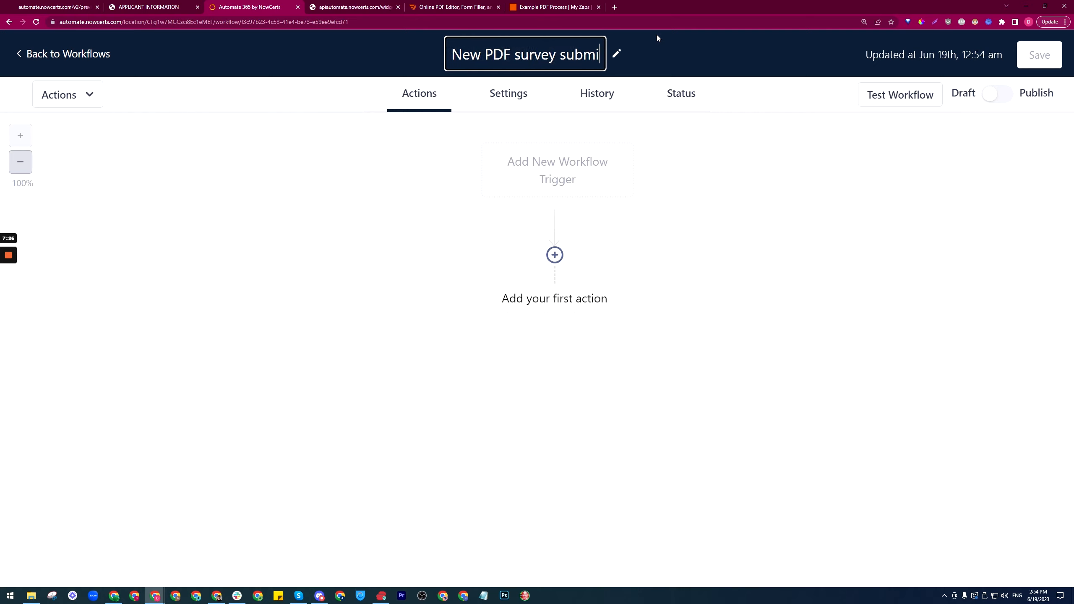
{"action": "left_click", "coordinate": [714, 196]}
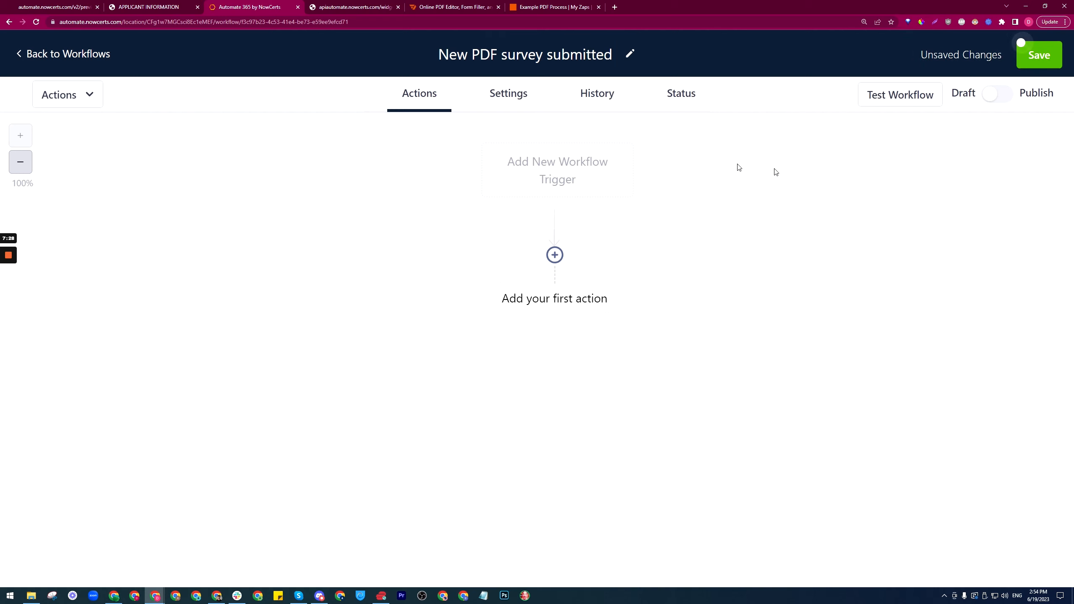
Step: Enable Allow Multiple in the workflow settings and save the workflow
{"action": "left_click", "coordinate": [509, 101]}
{"action": "scroll", "coordinate": [480, 283], "scroll_direction": "down", "scroll_amount": 4}
{"action": "left_click", "coordinate": [473, 450]}
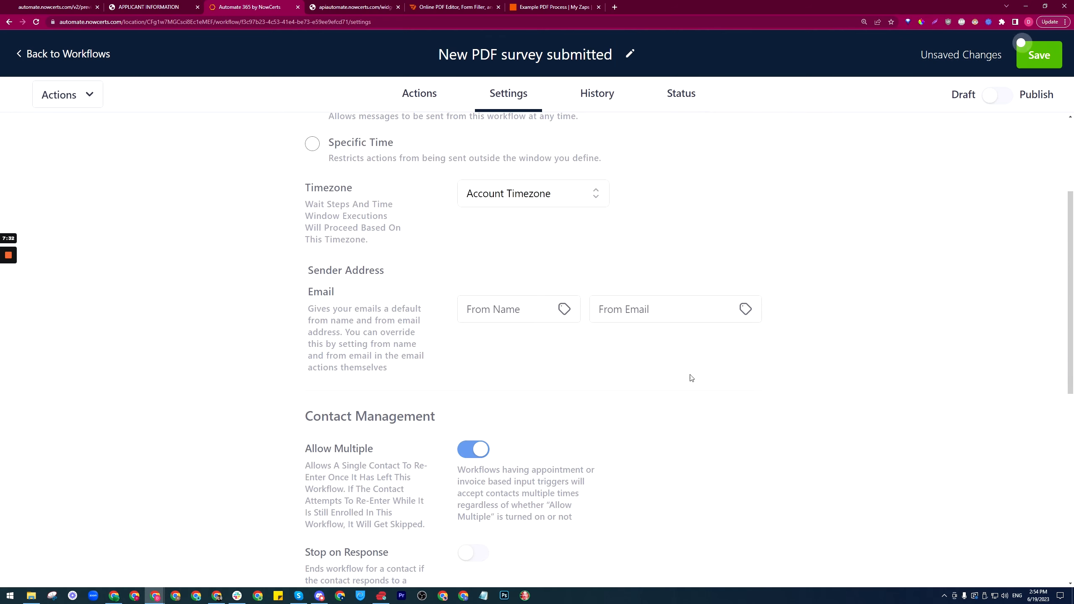
{"action": "left_click", "coordinate": [1034, 55]}
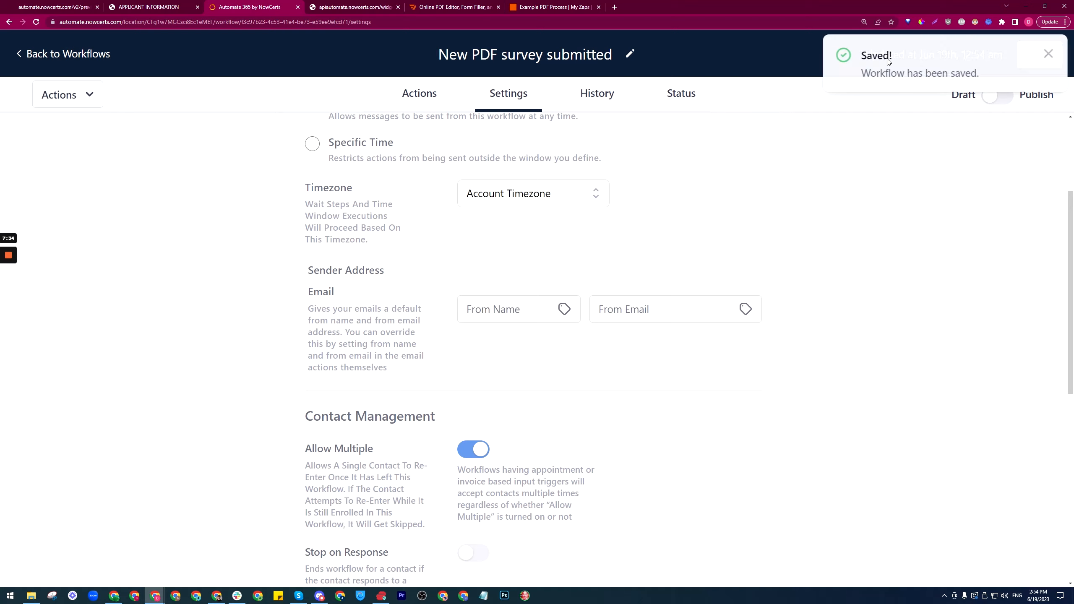
{"action": "left_click", "coordinate": [437, 93]}
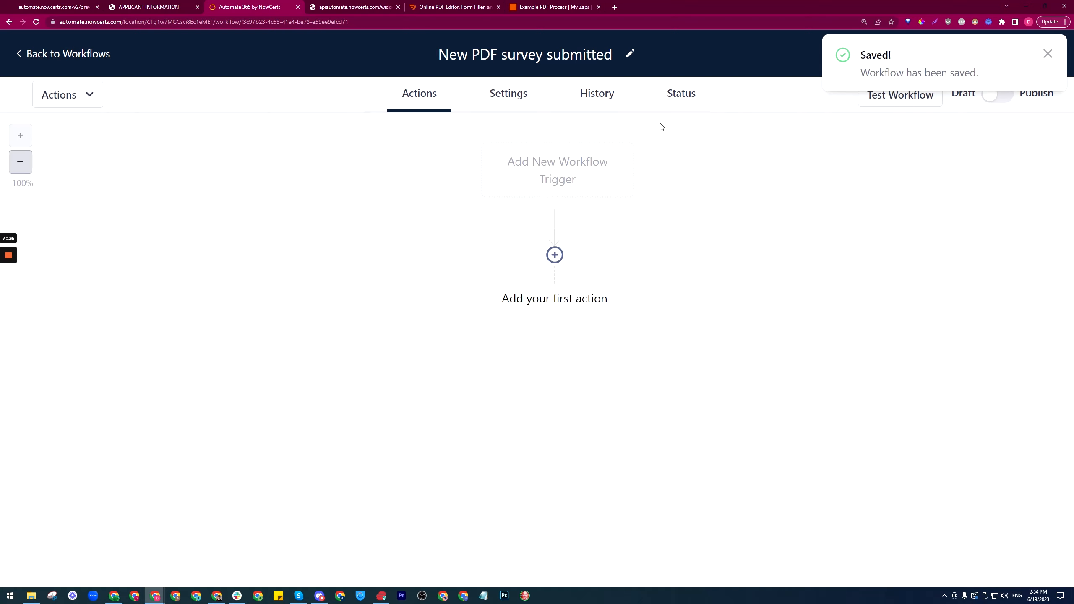
Step: Scroll the applicant PDF down to Project Information and the permits question, then return to pdfFiller
{"action": "left_click", "coordinate": [160, 5]}
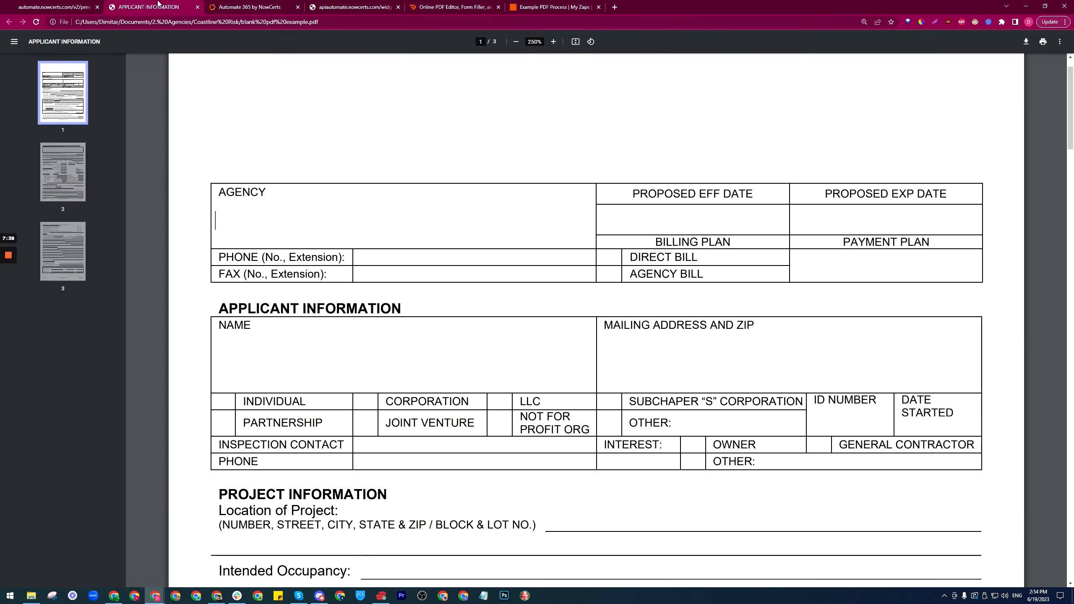
{"action": "scroll", "coordinate": [596, 320], "scroll_direction": "down", "scroll_amount": 3}
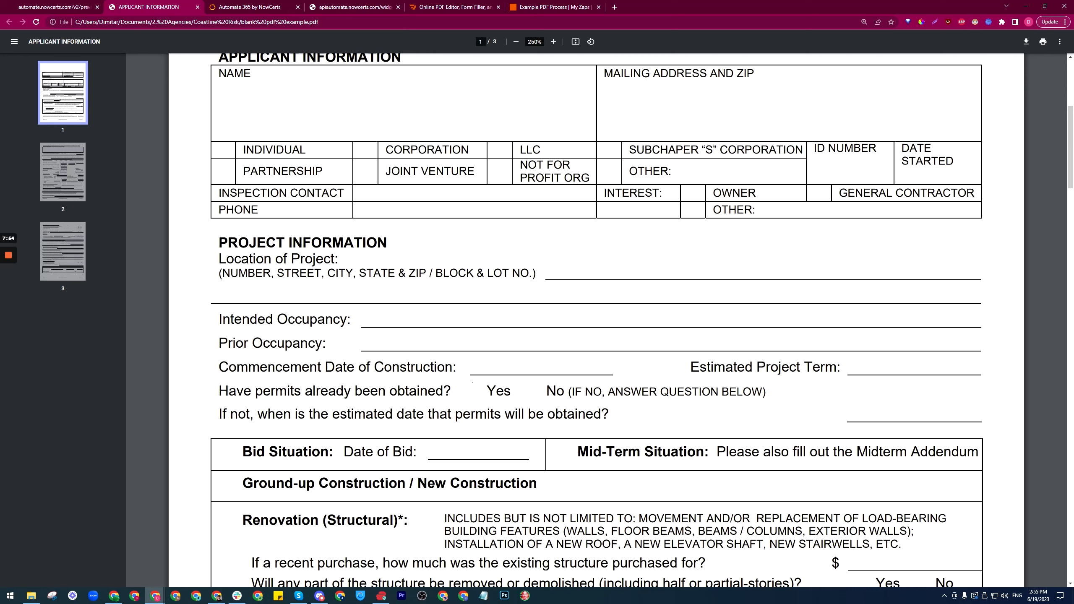
{"action": "left_click", "coordinate": [482, 5]}
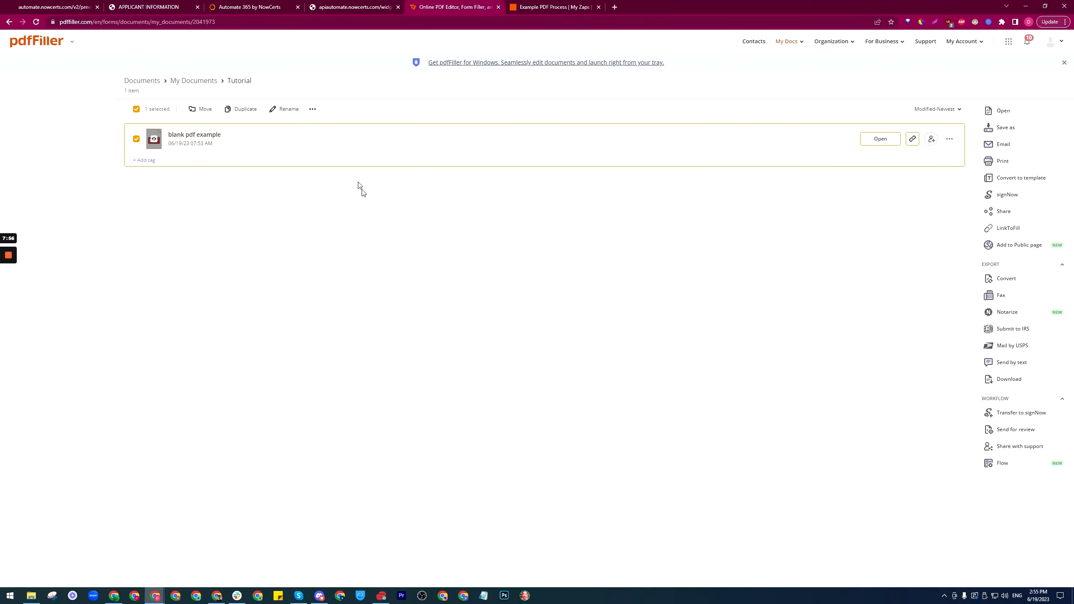
Step: Open blank pdf example in the editor with Add Fillable Fields turned on
{"action": "left_click", "coordinate": [882, 141]}
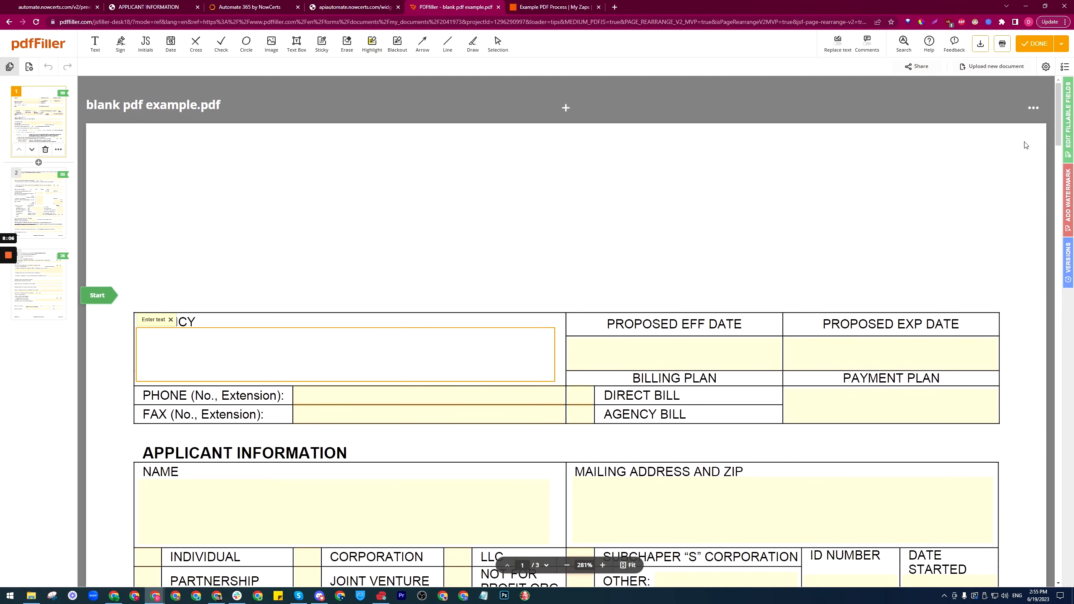
{"action": "scroll", "coordinate": [1024, 145], "scroll_direction": "down", "scroll_amount": 10}
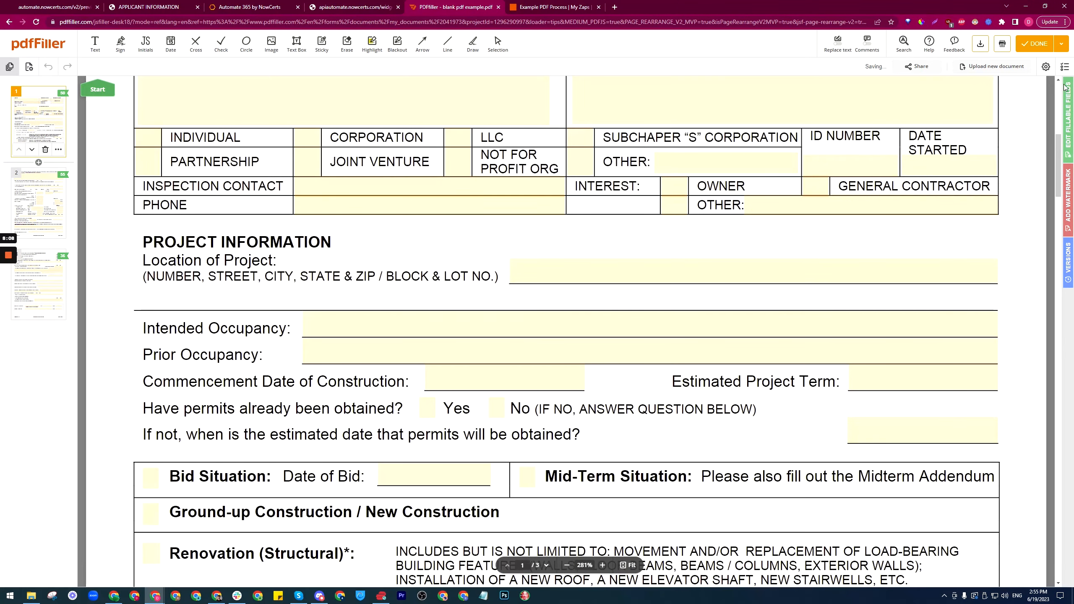
{"action": "left_click", "coordinate": [1069, 108]}
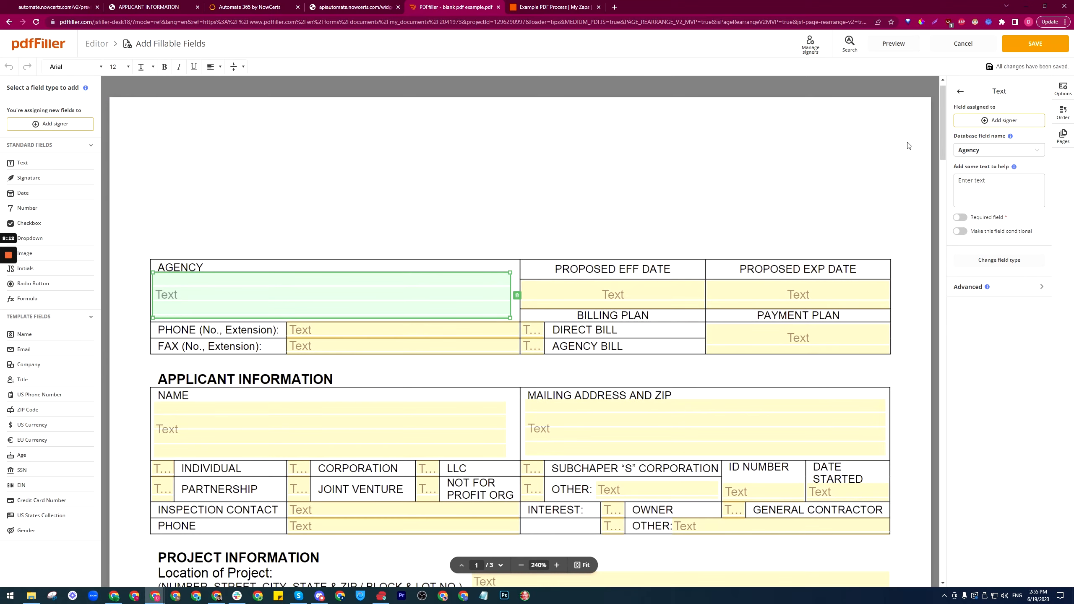
{"action": "scroll", "coordinate": [411, 260], "scroll_direction": "down", "scroll_amount": 10}
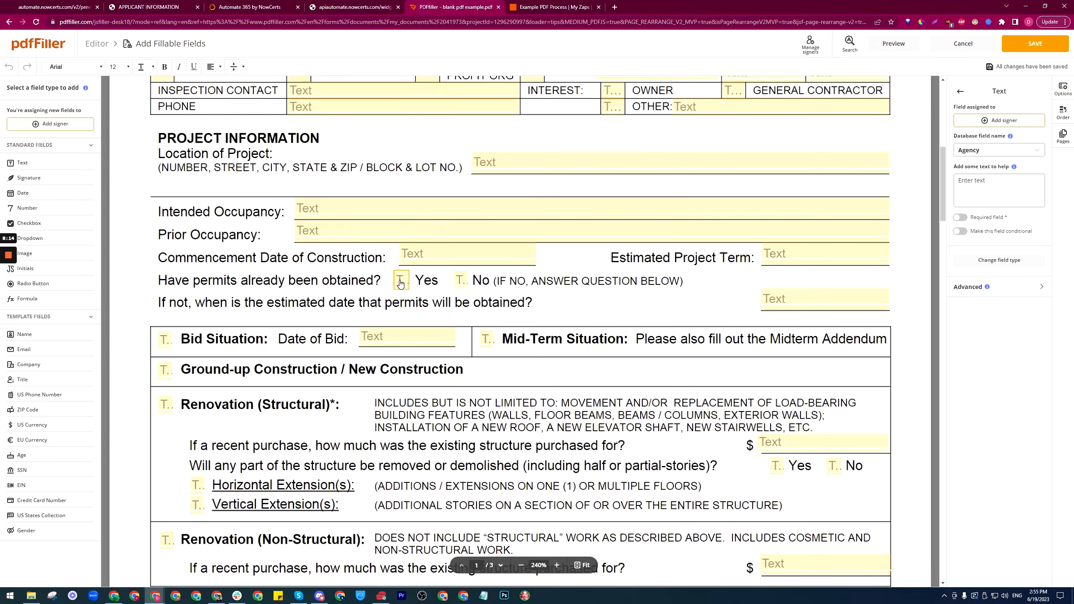
Step: Adjust the permits Yes and No checkbox fields, nudging No slightly up and right
{"action": "left_click", "coordinate": [399, 280]}
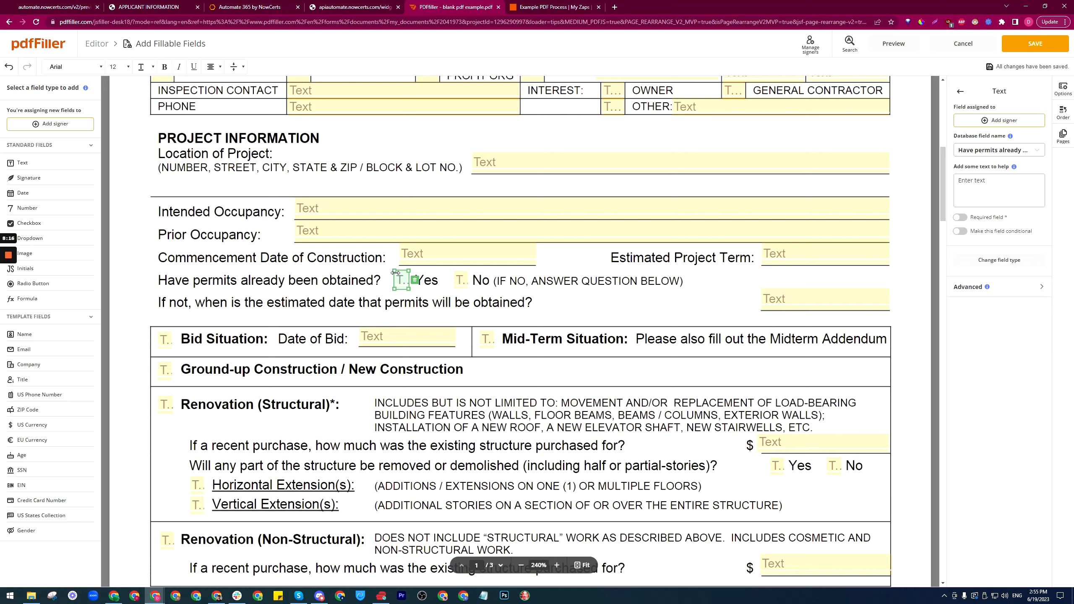
{"action": "left_click_drag", "start_coordinate": [395, 272], "coordinate": [395, 272]}
{"action": "left_click", "coordinate": [463, 280]}
{"action": "left_click", "coordinate": [405, 282]}
{"action": "left_click_drag", "start_coordinate": [461, 280], "coordinate": [462, 279]}
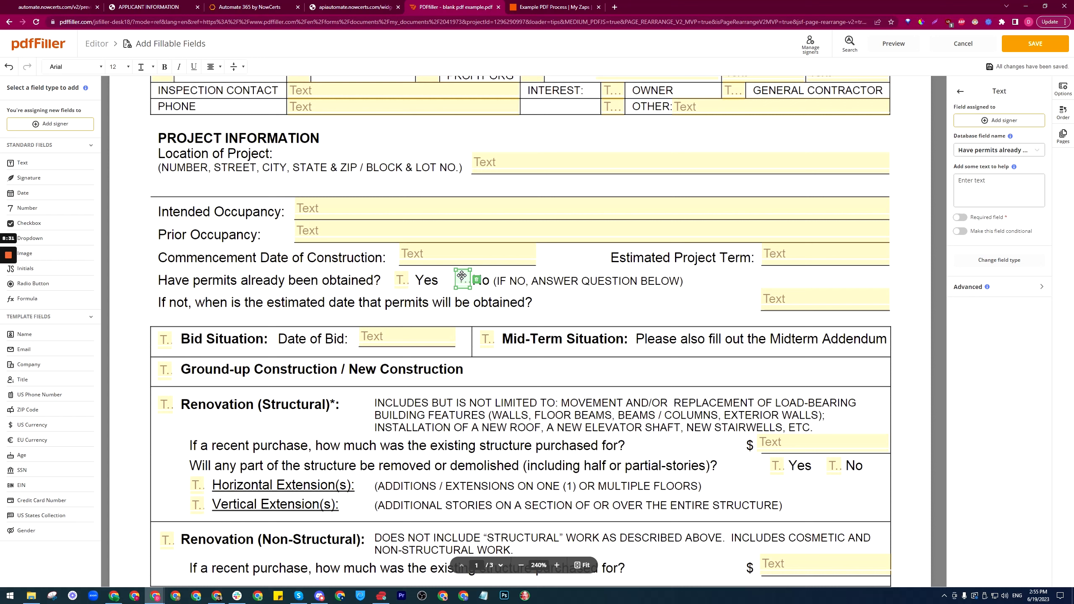
{"action": "left_click", "coordinate": [402, 282]}
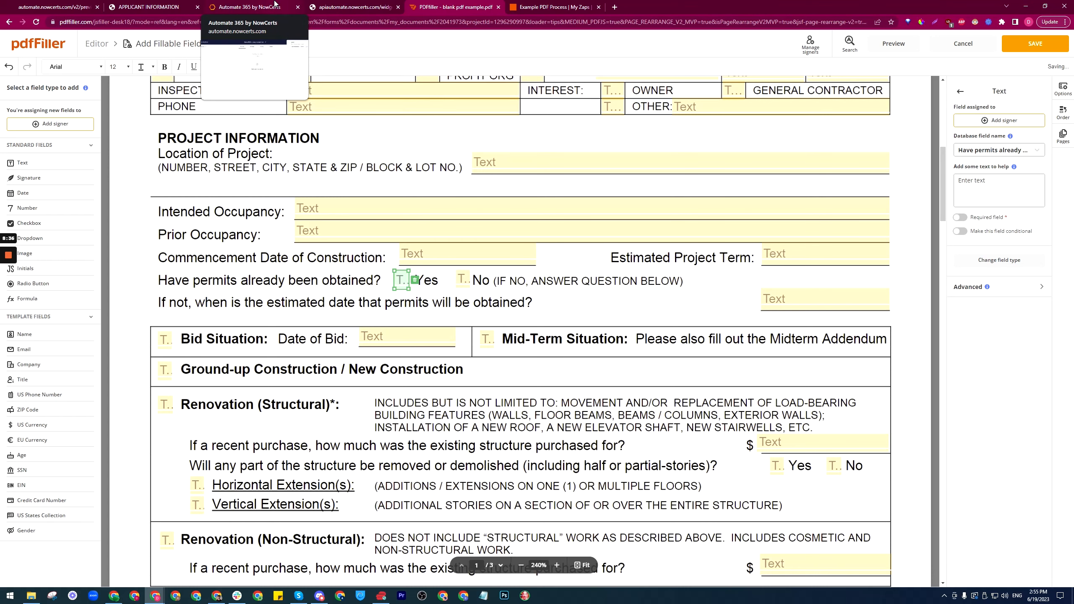
Step: Return to Automate365's workflow list and reopen 'New PDF survey submitted'
{"action": "left_click", "coordinate": [274, 6]}
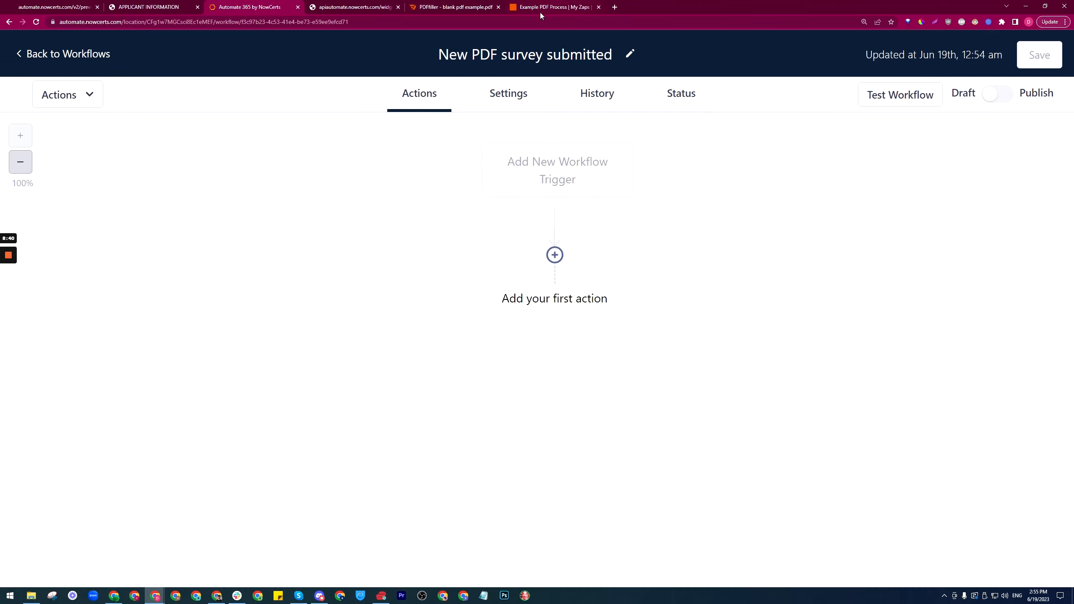
{"action": "left_click", "coordinate": [102, 57]}
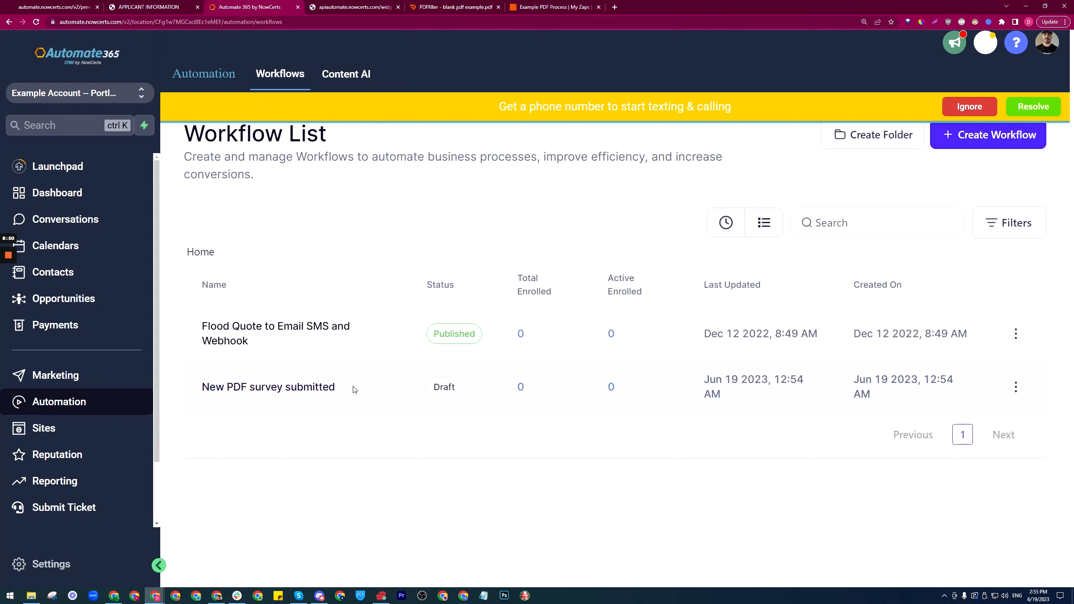
{"action": "left_click", "coordinate": [279, 393]}
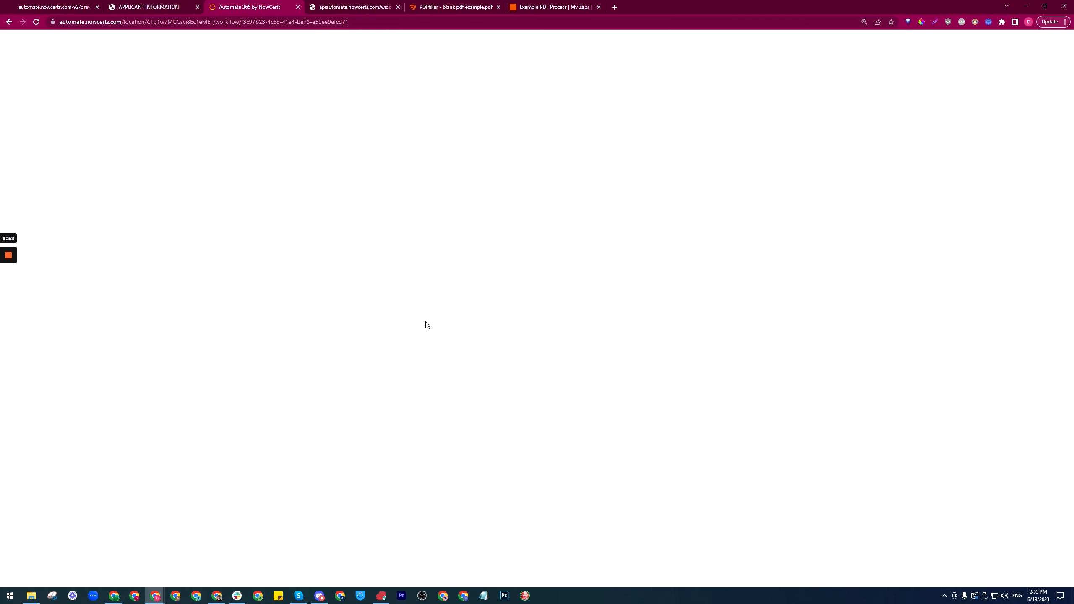
Step: Choose Survey Submitted as the workflow's trigger and add a filter to it
{"action": "left_click", "coordinate": [545, 183]}
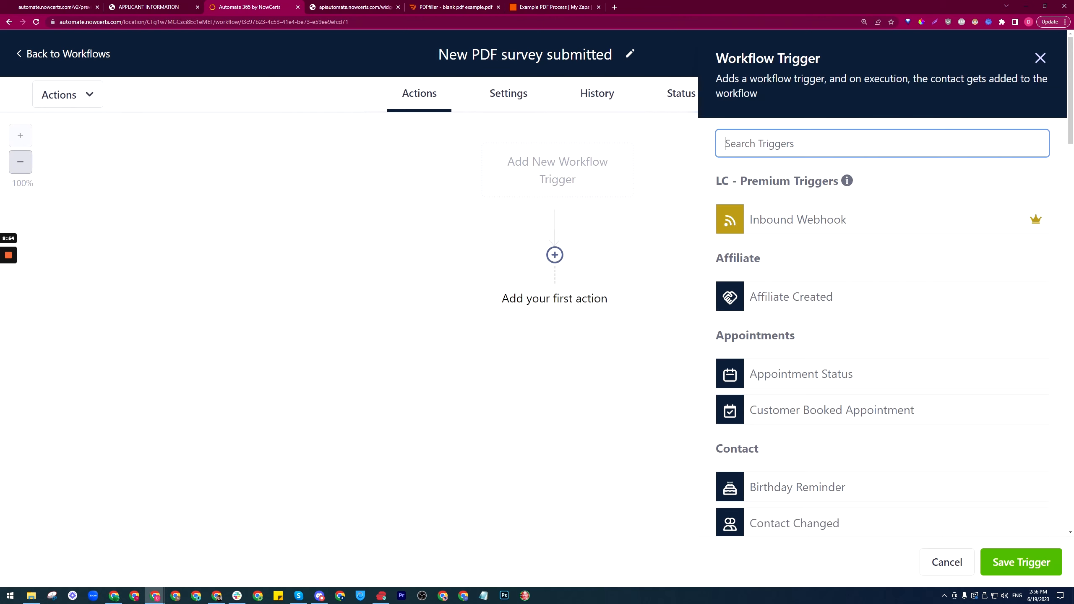
{"action": "type", "text": "survey"}
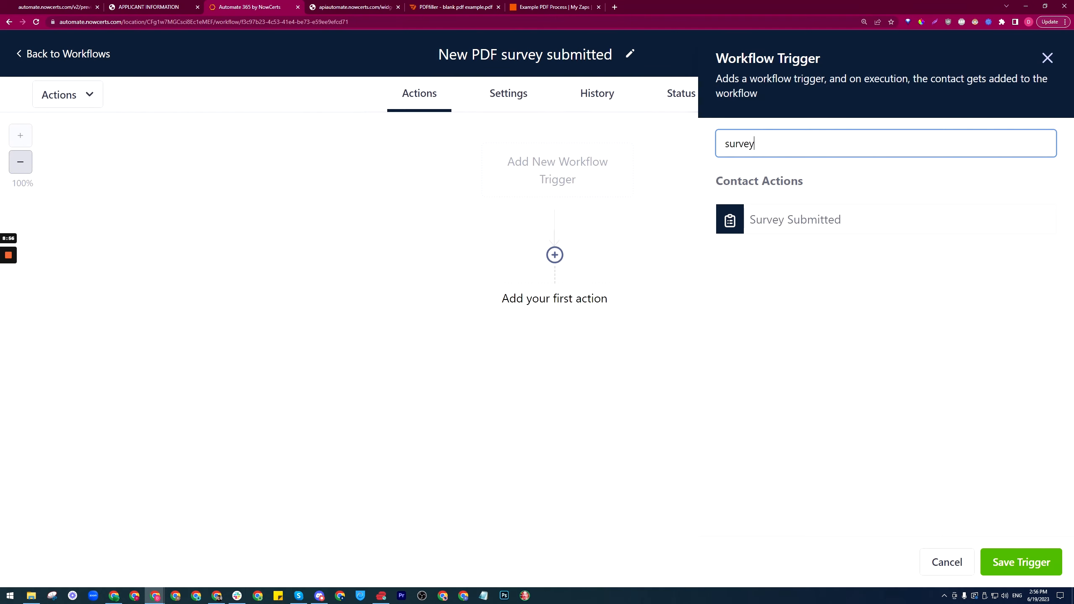
{"action": "left_click", "coordinate": [792, 223]}
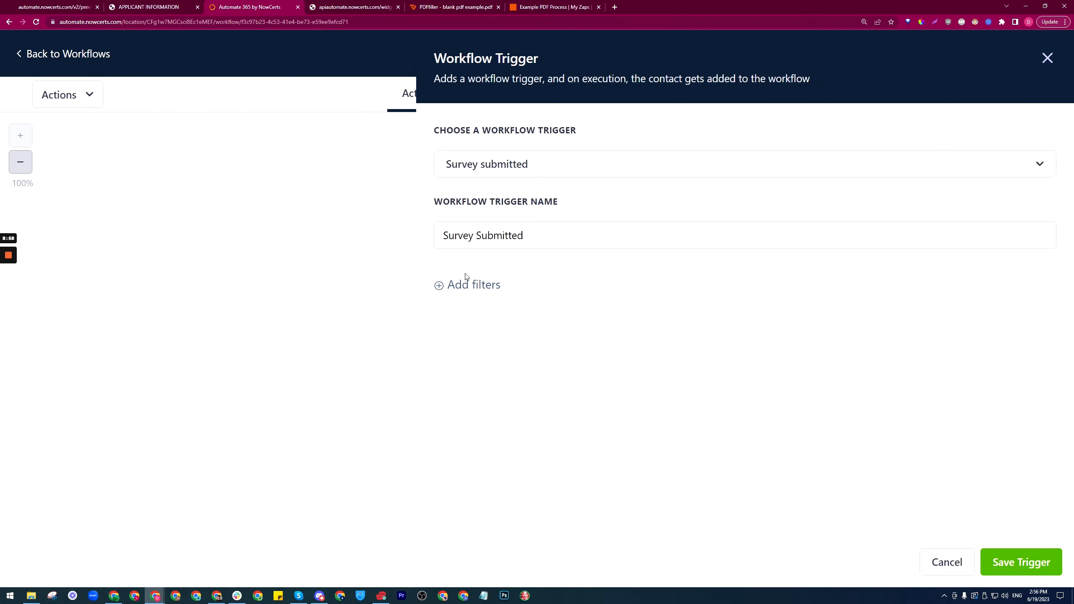
{"action": "left_click", "coordinate": [470, 286]}
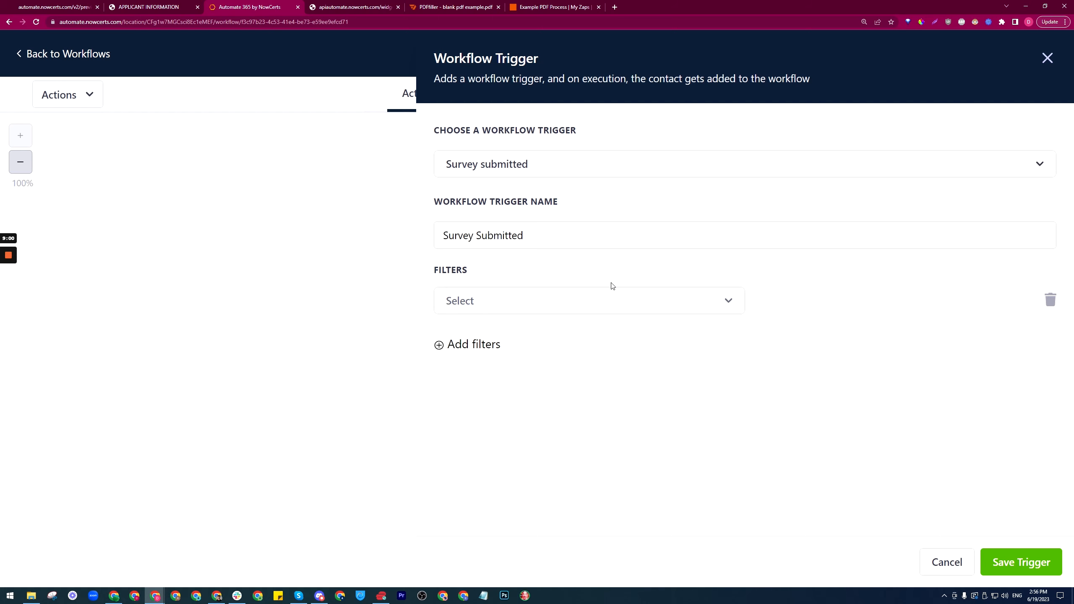
Step: Review the blank PDF form's questions and the pdfFiller field editor in the other tabs
{"action": "left_click", "coordinate": [151, 5]}
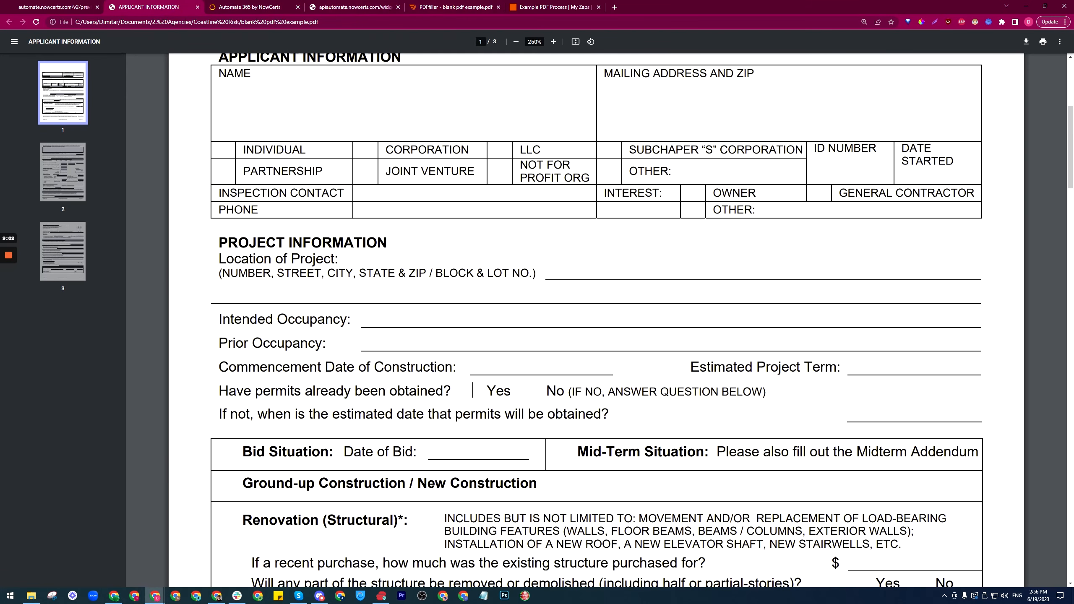
{"action": "scroll", "coordinate": [596, 318], "scroll_direction": "down", "scroll_amount": 1}
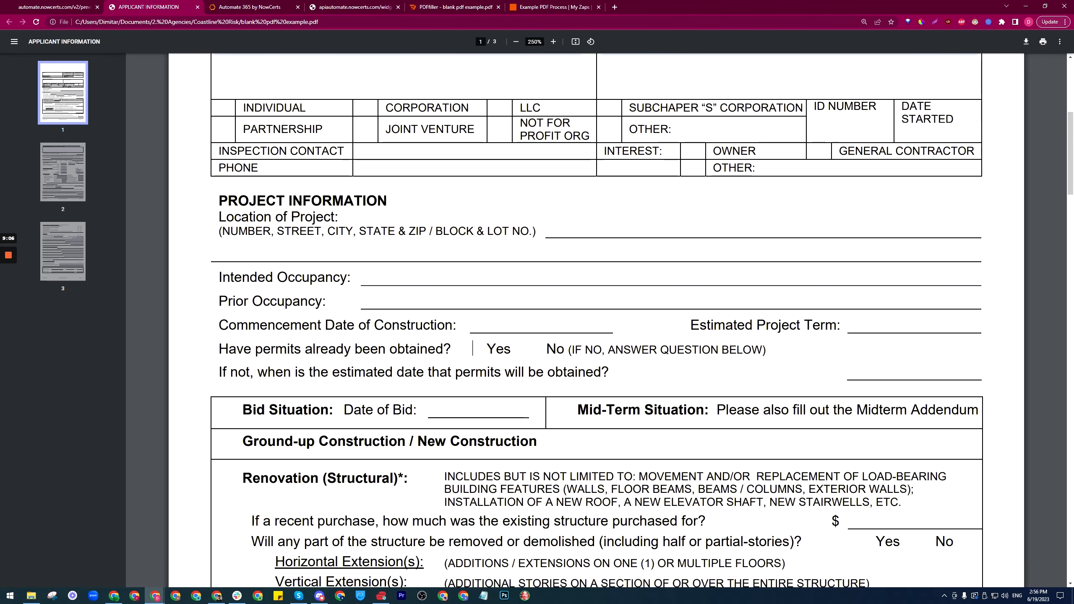
{"action": "left_click", "coordinate": [446, 5]}
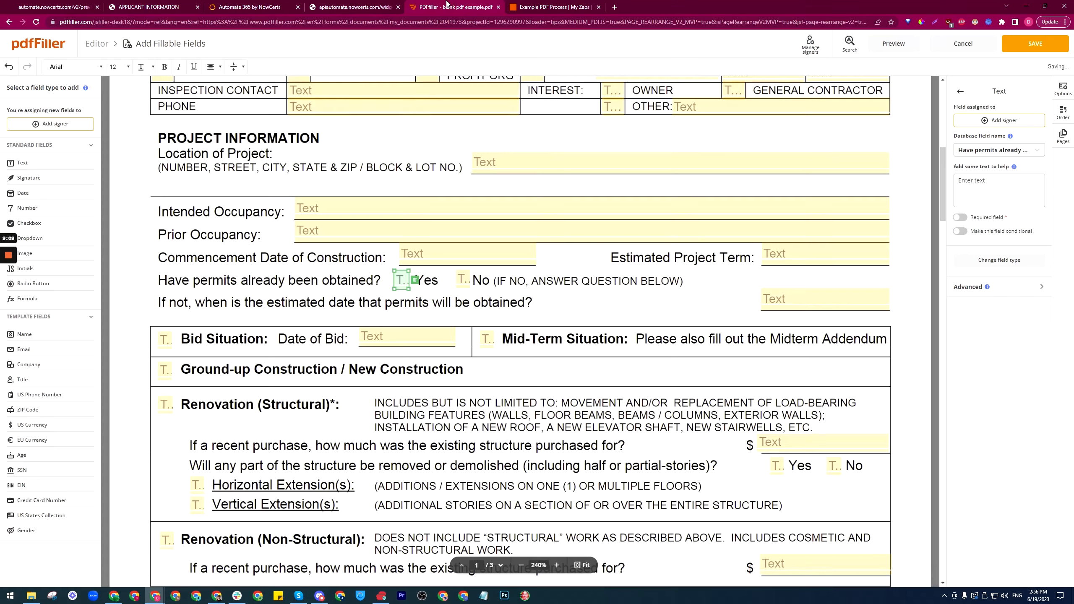
{"action": "left_click", "coordinate": [380, 5]}
{"action": "left_click", "coordinate": [233, 5]}
Step: Filter the trigger to Survey is 'Example PDF filler process', then save the trigger and workflow
{"action": "left_click", "coordinate": [528, 298]}
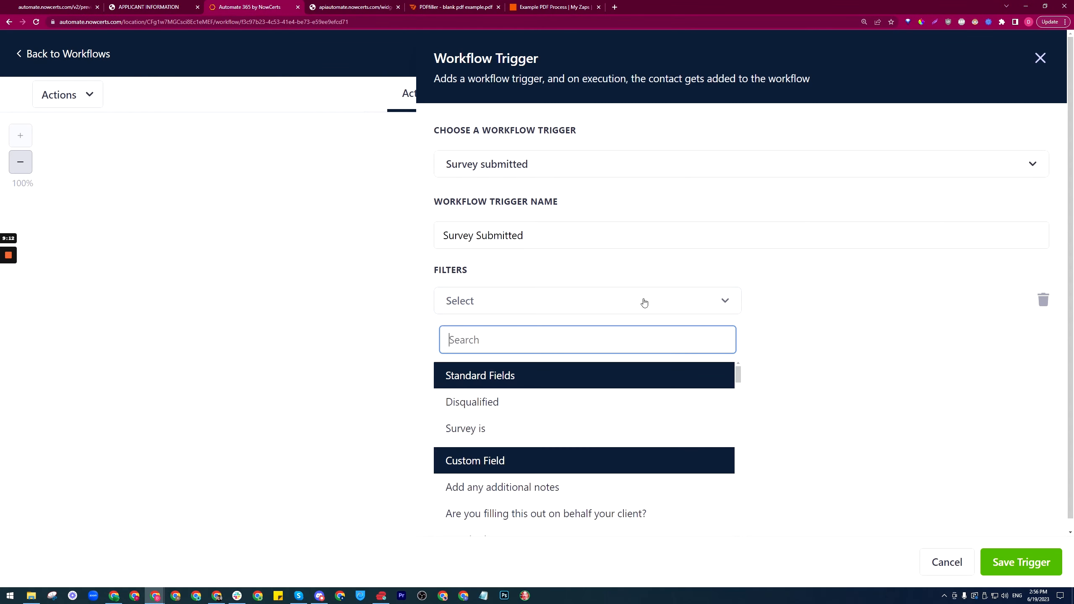
{"action": "left_click", "coordinate": [467, 428]}
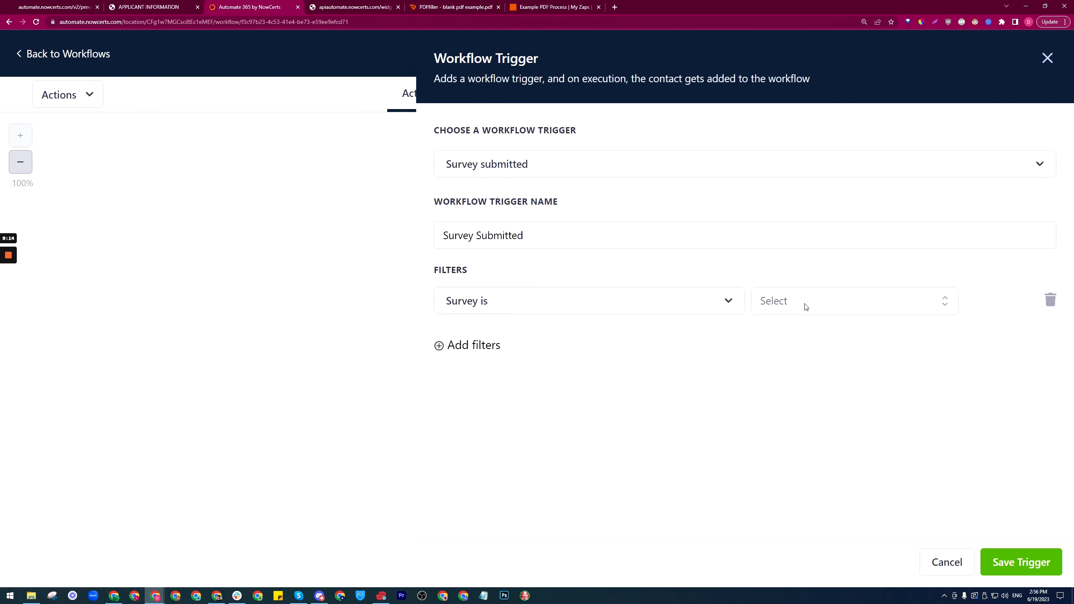
{"action": "left_click", "coordinate": [848, 301]}
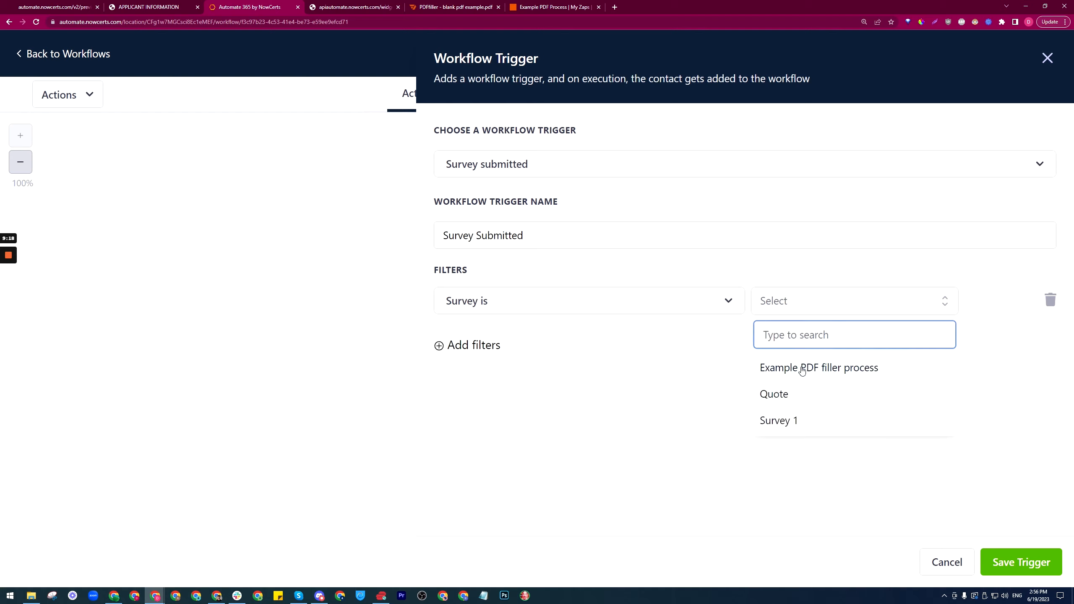
{"action": "left_click", "coordinate": [830, 366]}
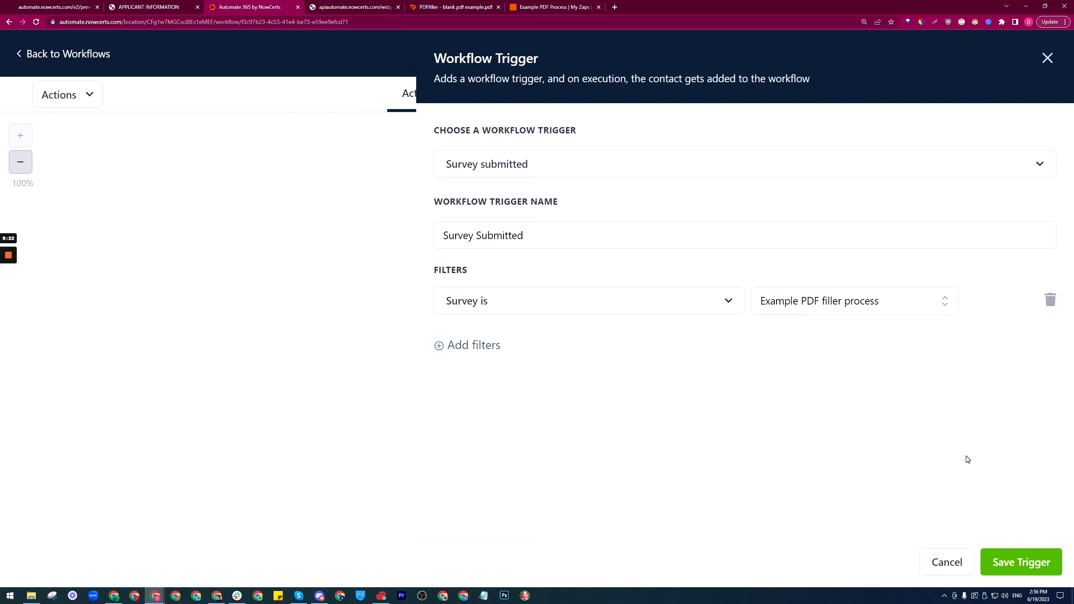
{"action": "left_click", "coordinate": [989, 562]}
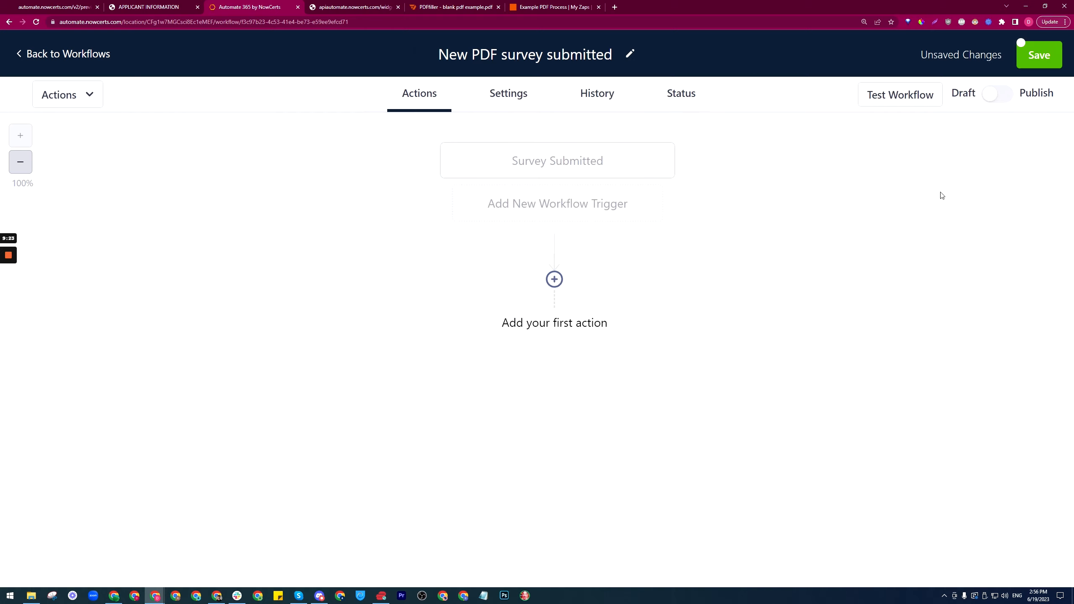
{"action": "left_click", "coordinate": [1040, 55]}
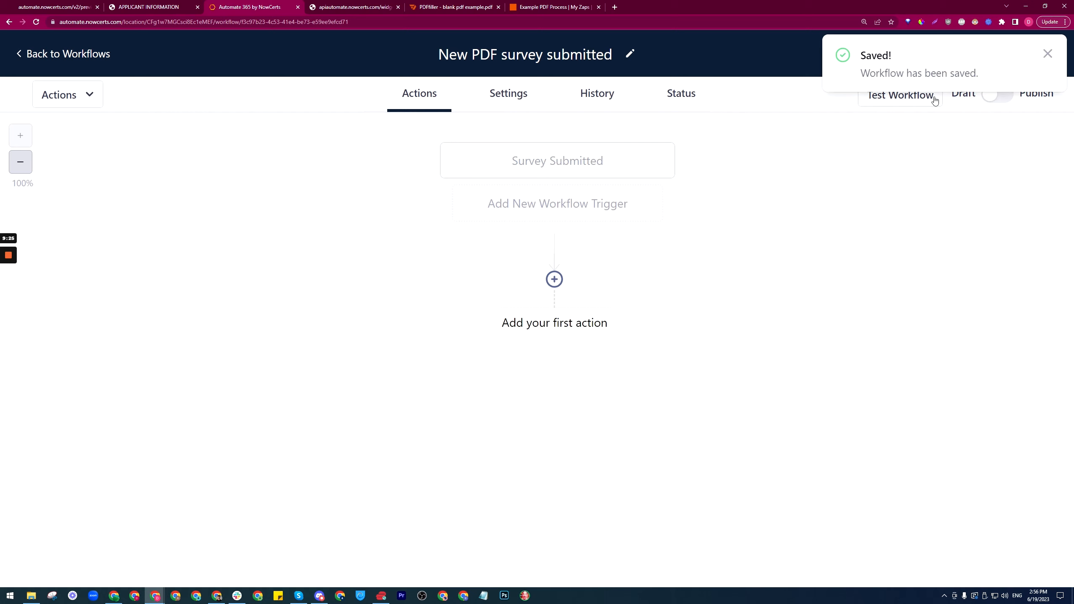
{"action": "left_click", "coordinate": [1049, 54]}
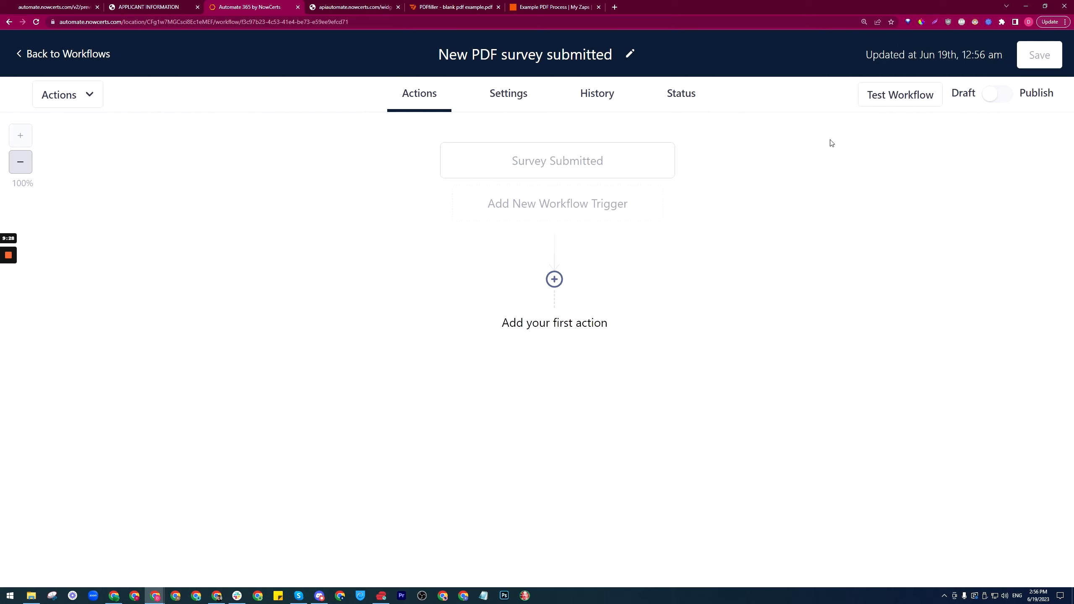
Step: Add an If / Else condition whose first branch matches 'Have permits already been obtained?' Is Yes
{"action": "left_click", "coordinate": [555, 322]}
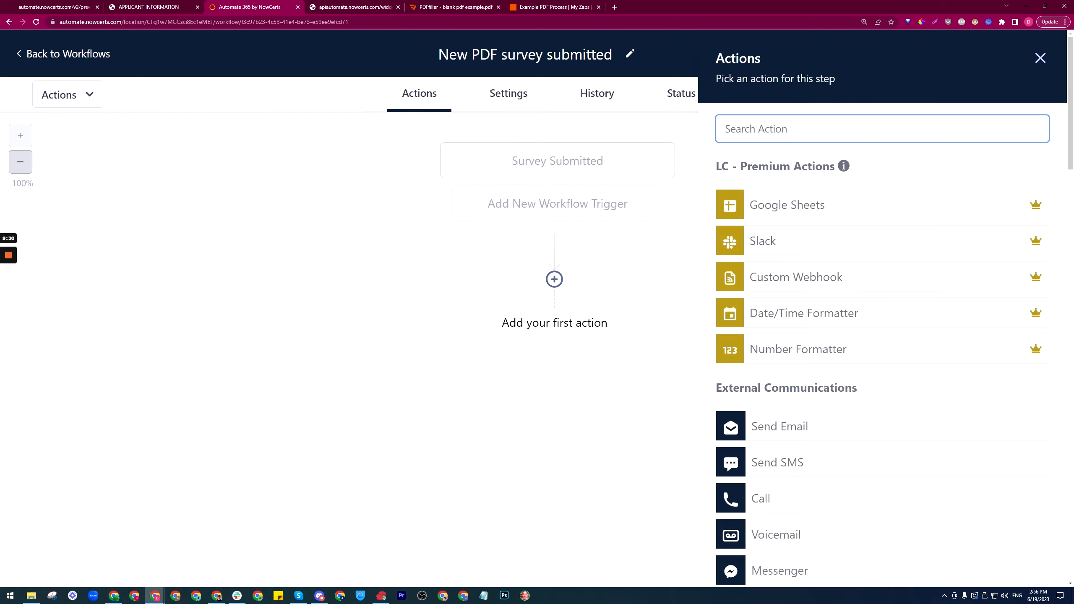
{"action": "type", "text": "if"}
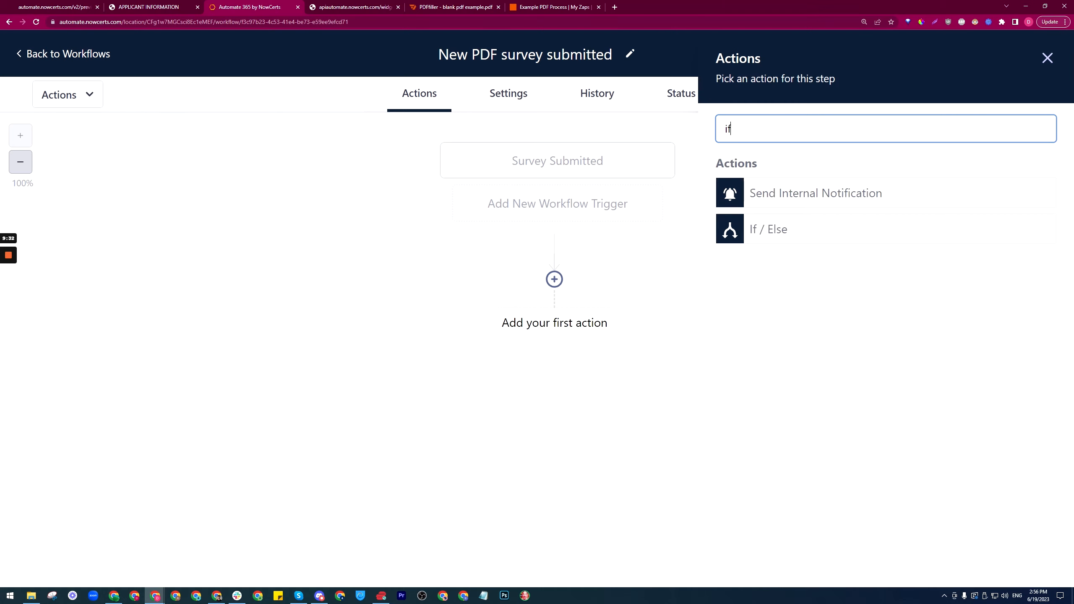
{"action": "left_click", "coordinate": [766, 225]}
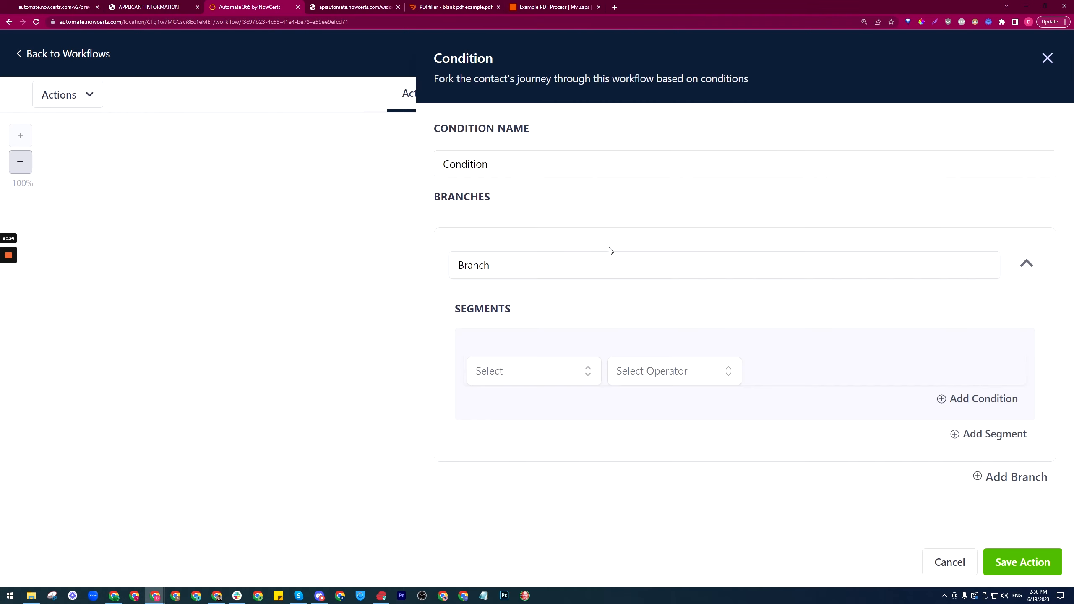
{"action": "left_click", "coordinate": [573, 373]}
{"action": "scroll", "coordinate": [614, 322], "scroll_direction": "down", "scroll_amount": 1}
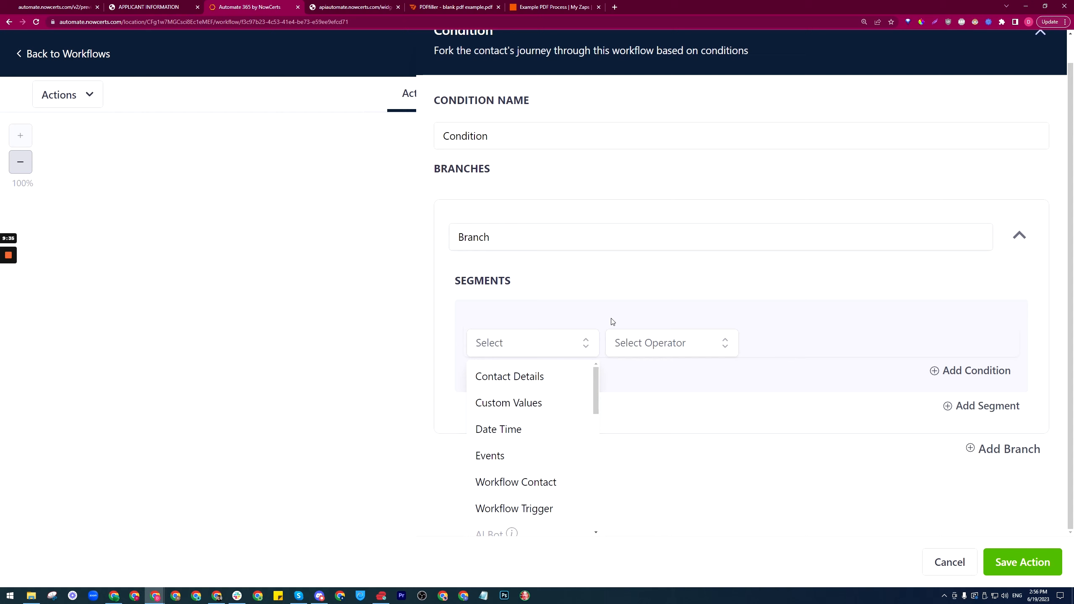
{"action": "left_click", "coordinate": [553, 381]}
{"action": "left_click", "coordinate": [526, 381]}
{"action": "type", "text": "Have permits already been obtained?"}
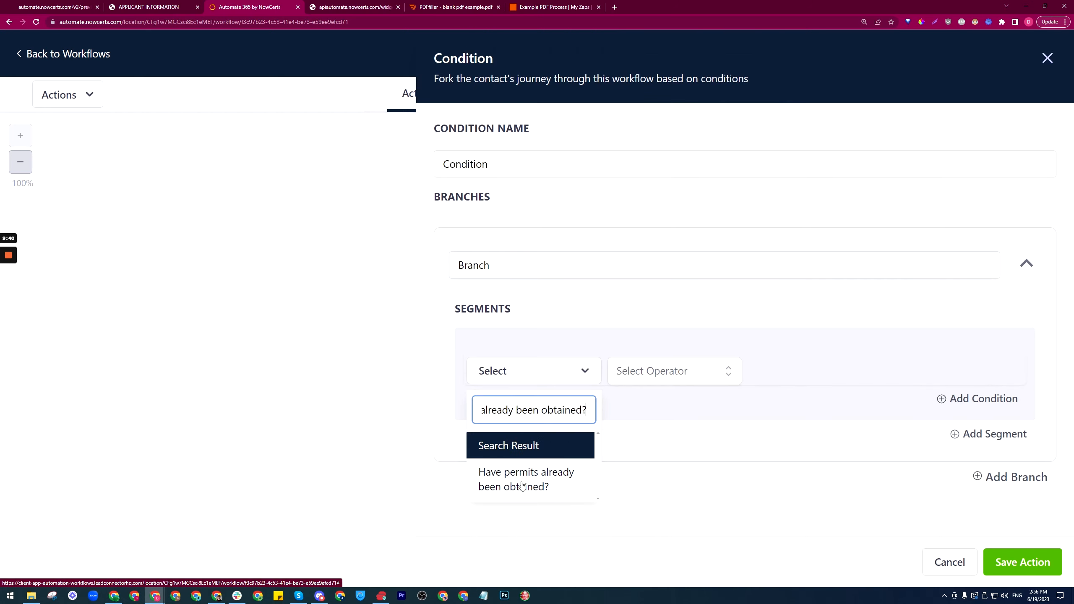
{"action": "left_click", "coordinate": [542, 481]}
{"action": "left_click", "coordinate": [693, 374]}
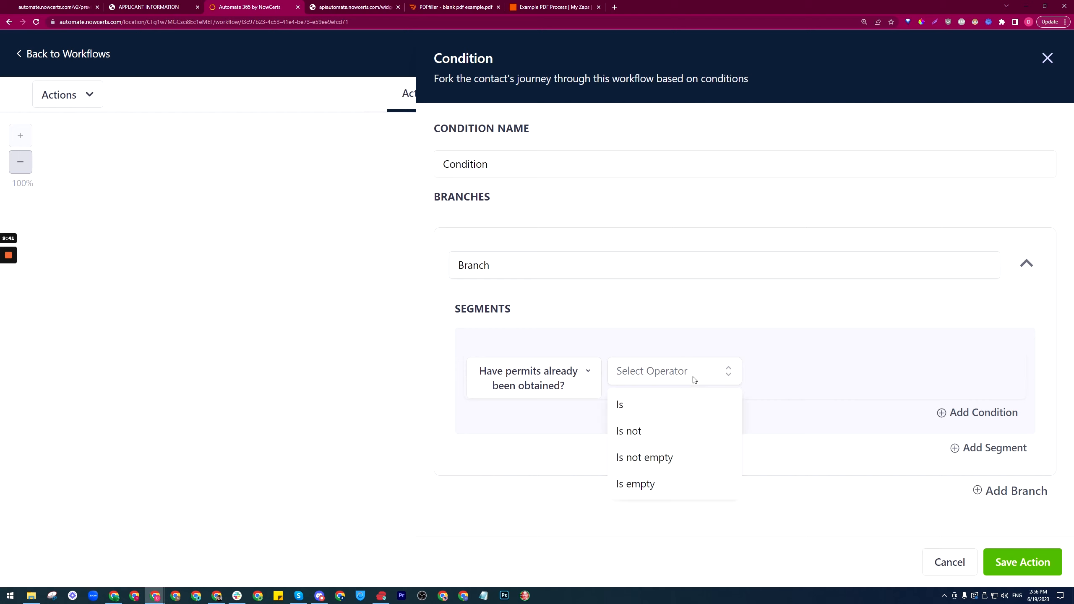
{"action": "left_click", "coordinate": [629, 408]}
{"action": "left_click", "coordinate": [816, 373]}
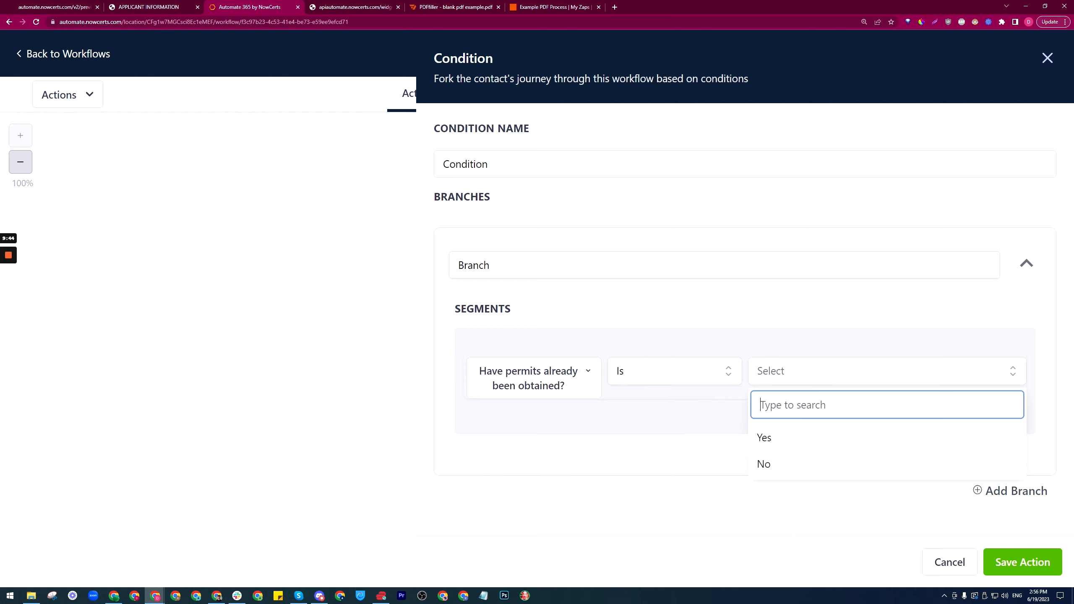
{"action": "left_click", "coordinate": [772, 441]}
Step: Add a second branch matching 'Have permits already been obtained?' Is No
{"action": "left_click", "coordinate": [990, 488]}
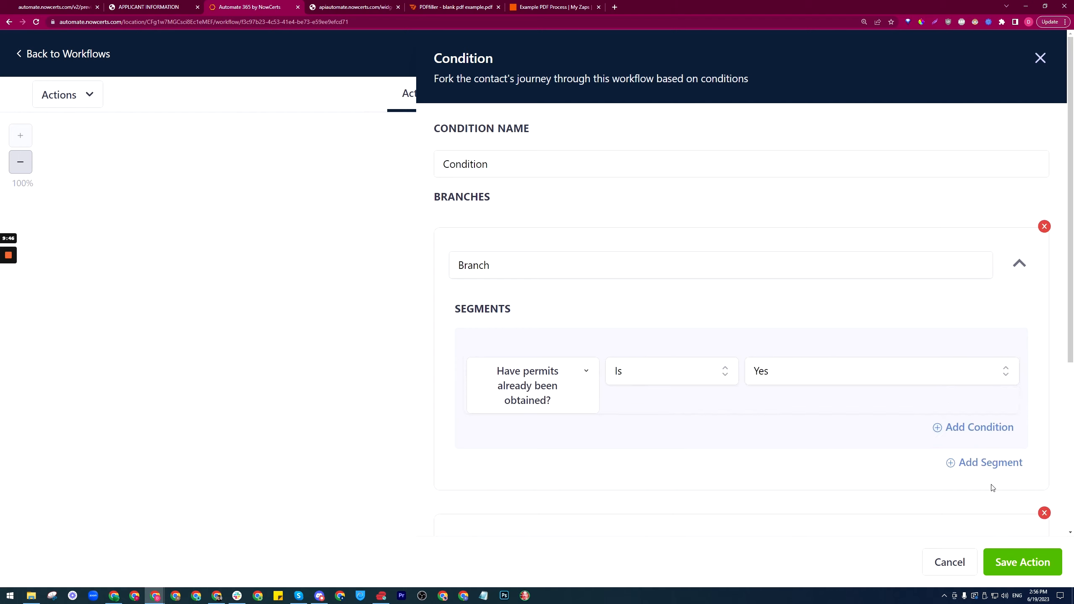
{"action": "scroll", "coordinate": [532, 384], "scroll_direction": "down", "scroll_amount": 6}
{"action": "left_click", "coordinate": [533, 404]}
{"action": "left_click", "coordinate": [523, 441]}
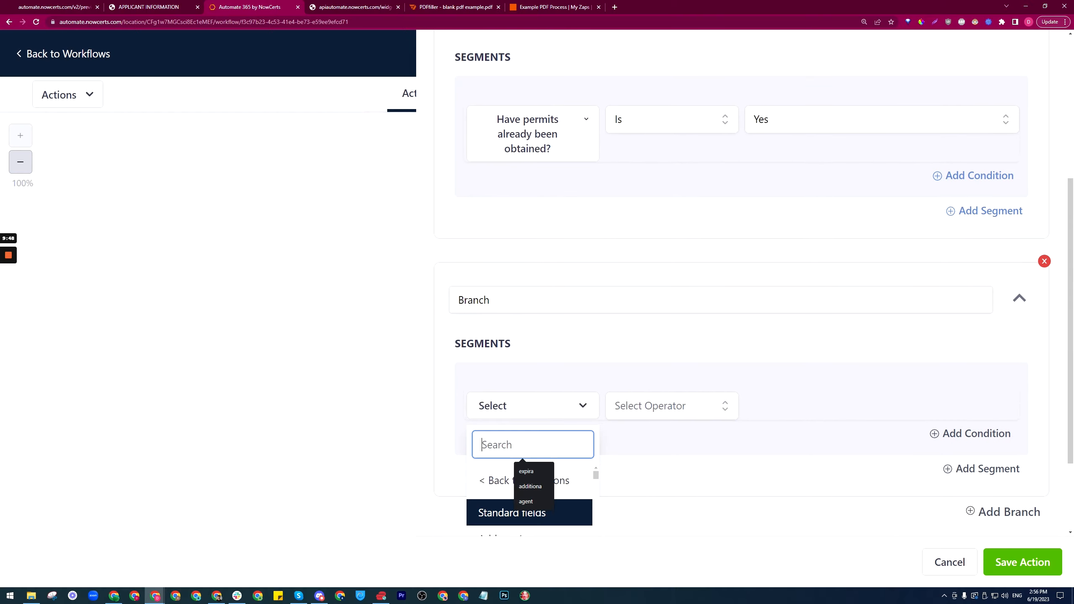
{"action": "type", "text": "Have permits already been obtained?"}
{"action": "left_click", "coordinate": [542, 497]}
{"action": "left_click", "coordinate": [681, 391]}
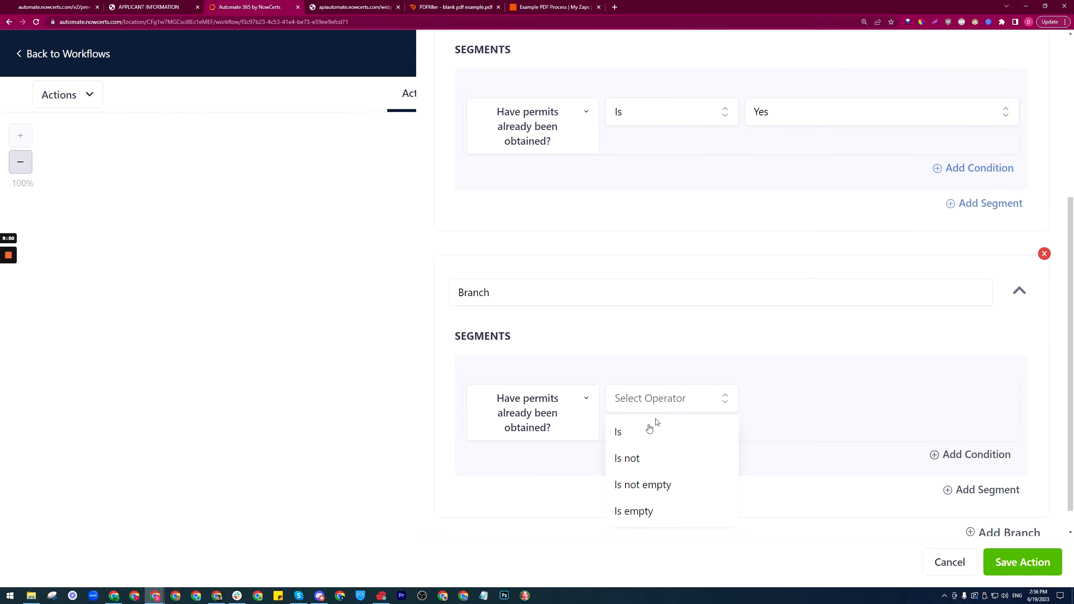
{"action": "left_click", "coordinate": [640, 437]}
{"action": "left_click", "coordinate": [812, 399]}
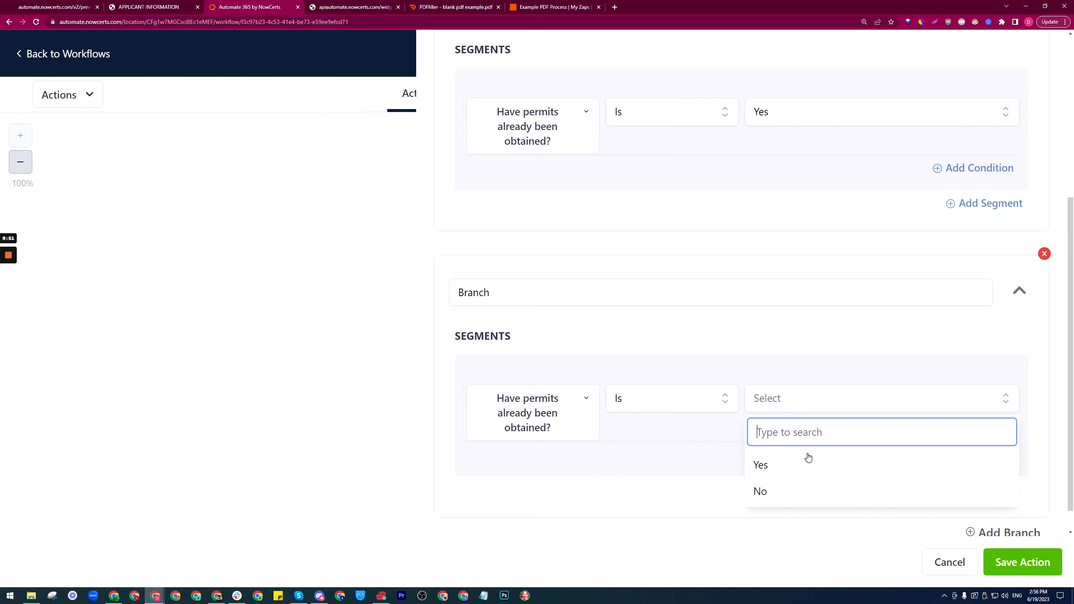
{"action": "left_click", "coordinate": [775, 499]}
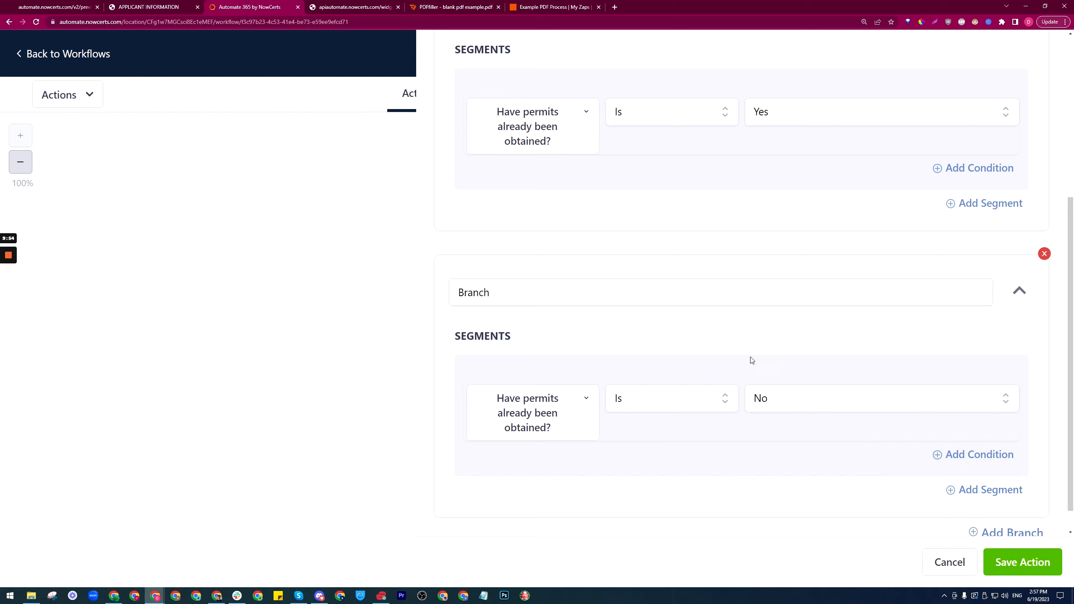
Step: Rename the branches Yes and No and name the condition after the permits question
{"action": "scroll", "coordinate": [752, 361], "scroll_direction": "up", "scroll_amount": 3}
{"action": "left_click_drag", "start_coordinate": [492, 132], "coordinate": [446, 148]}
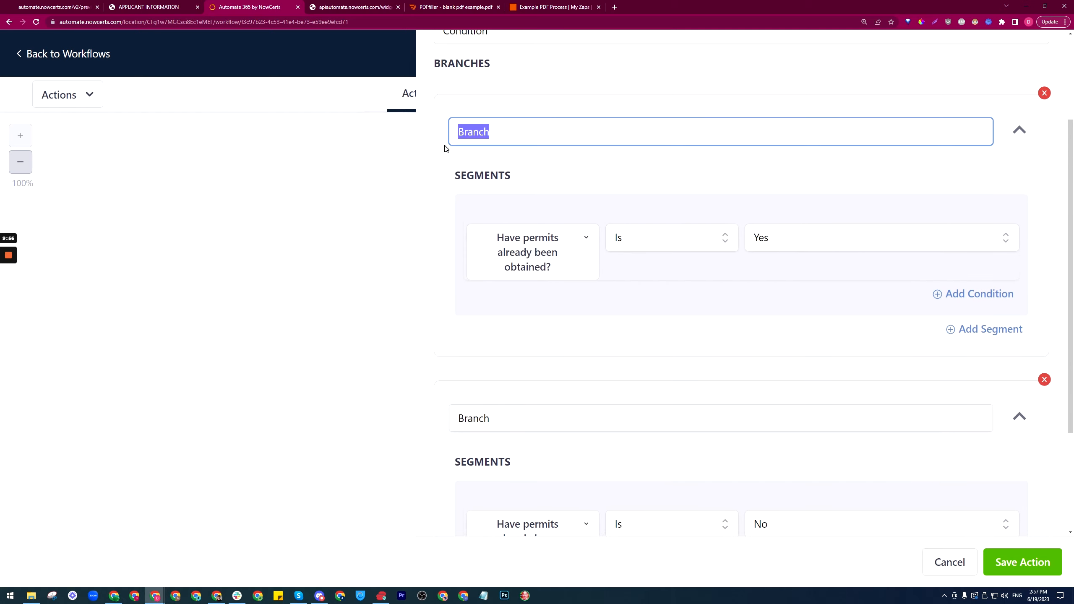
{"action": "type", "text": "Yes"}
{"action": "scroll", "coordinate": [549, 312], "scroll_direction": "down", "scroll_amount": 3}
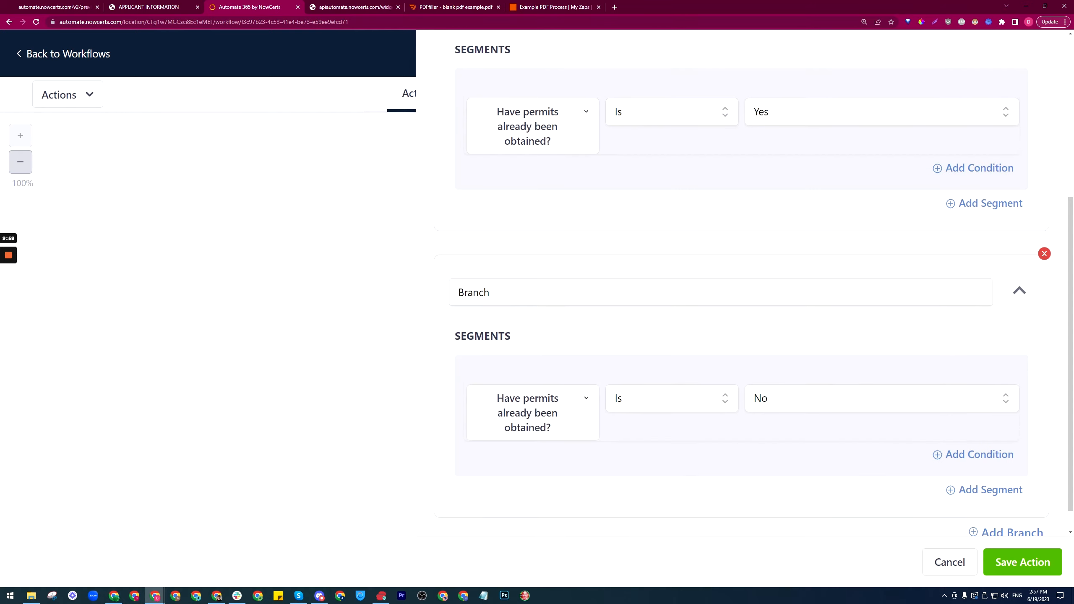
{"action": "left_click_drag", "start_coordinate": [490, 292], "coordinate": [421, 300]}
{"action": "type", "text": "No"}
{"action": "scroll", "coordinate": [556, 254], "scroll_direction": "up", "scroll_amount": 6}
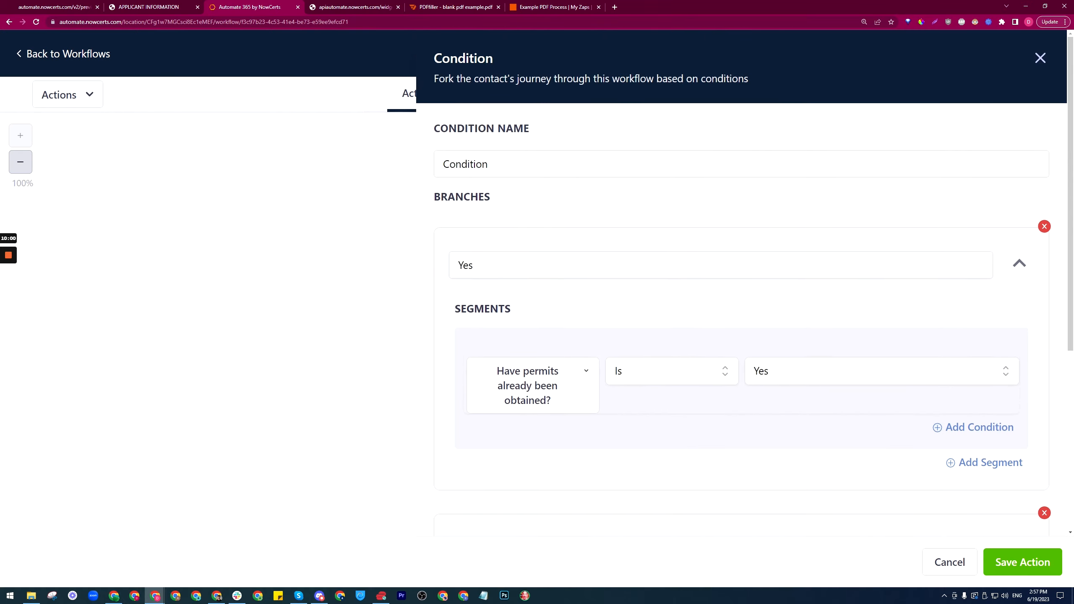
{"action": "left_click_drag", "start_coordinate": [490, 164], "coordinate": [432, 170]}
{"action": "type", "text": "Have permits already been obtained?"}
{"action": "left_click", "coordinate": [536, 198]}
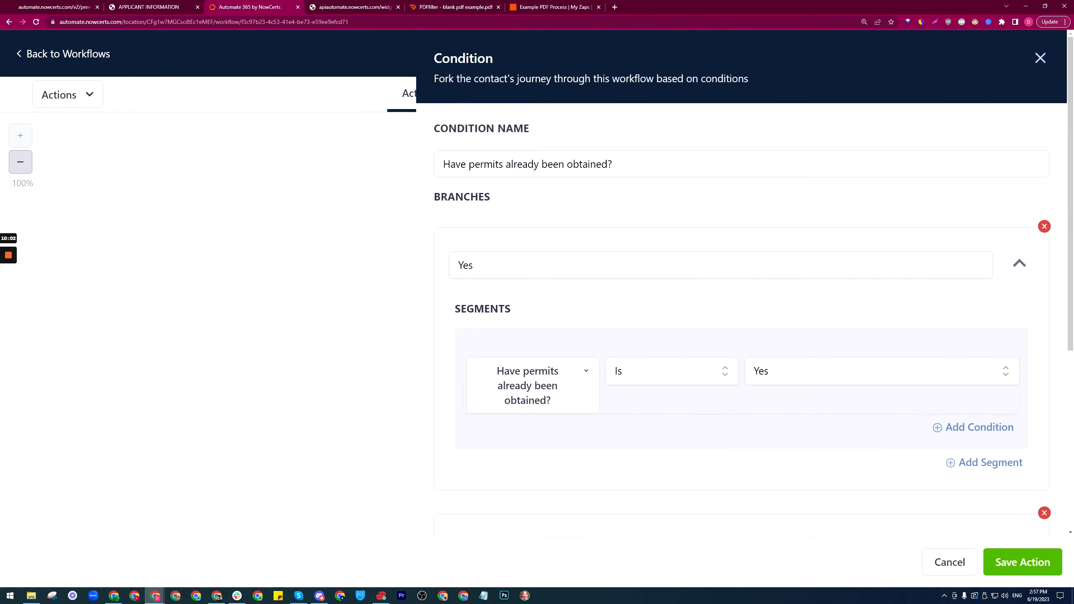
{"action": "scroll", "coordinate": [691, 233], "scroll_direction": "down", "scroll_amount": 6}
Step: Save the permits condition and the workflow
{"action": "left_click", "coordinate": [1007, 562]}
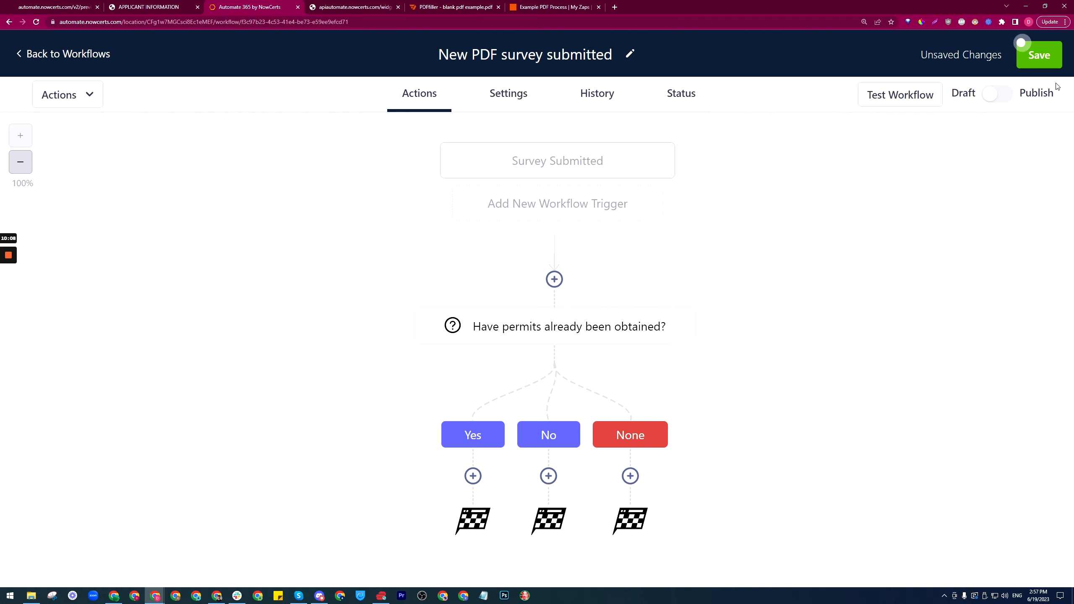
{"action": "left_click", "coordinate": [1038, 55]}
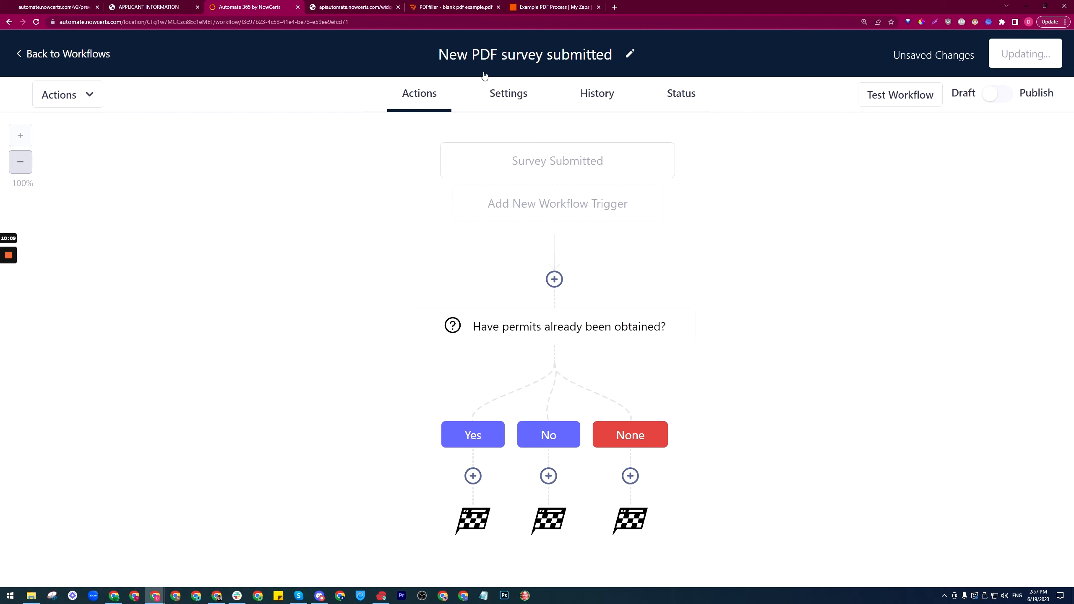
{"action": "left_click", "coordinate": [87, 54]}
Step: Open the Example PDF filler process survey from Sites > Surveys
{"action": "left_click", "coordinate": [84, 430]}
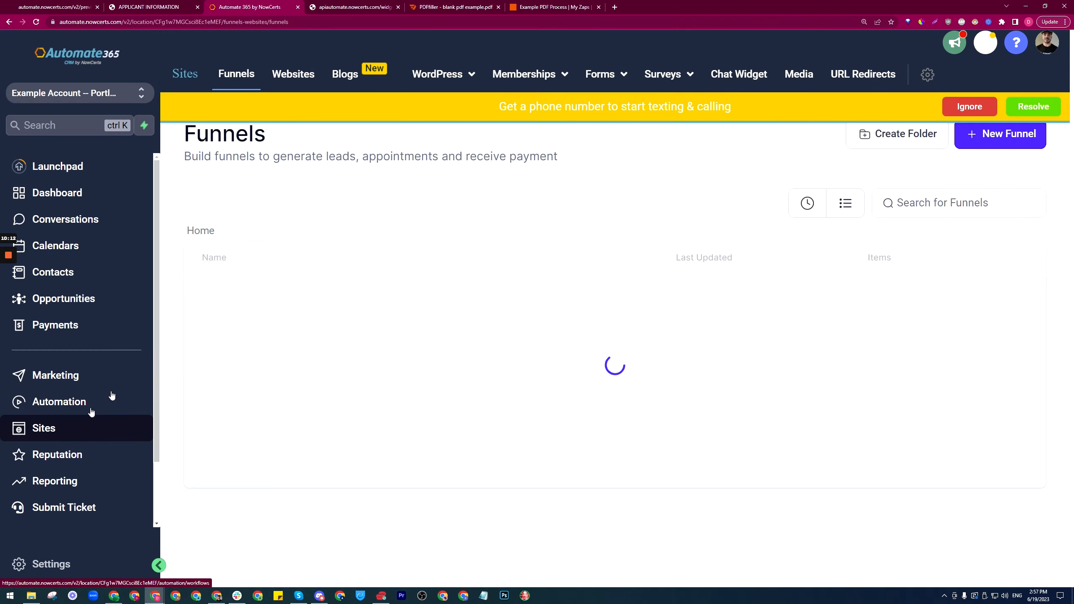
{"action": "left_click", "coordinate": [658, 78]}
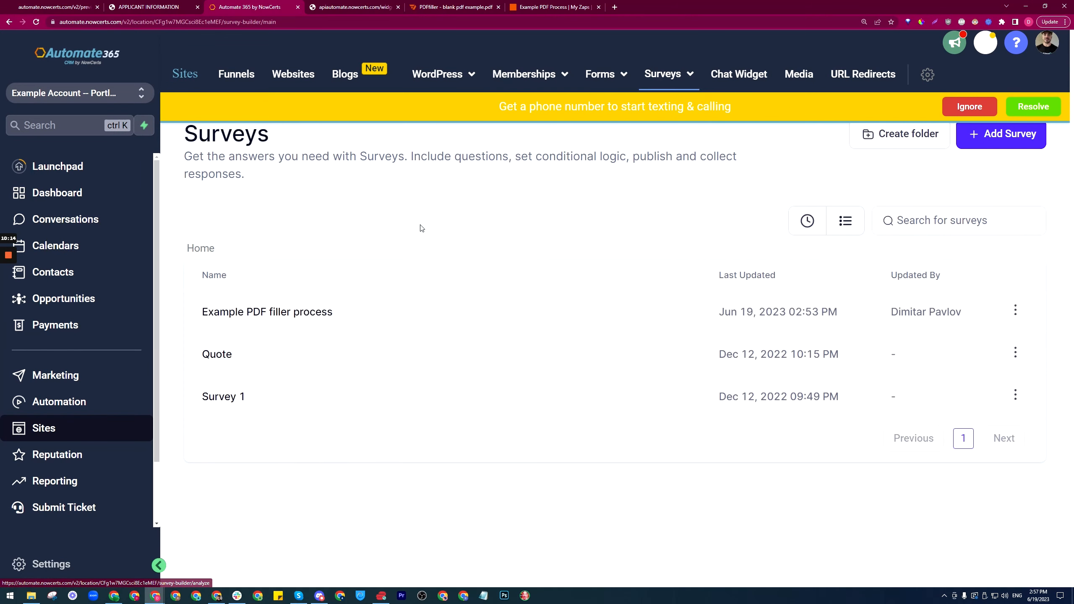
{"action": "left_click", "coordinate": [276, 312]}
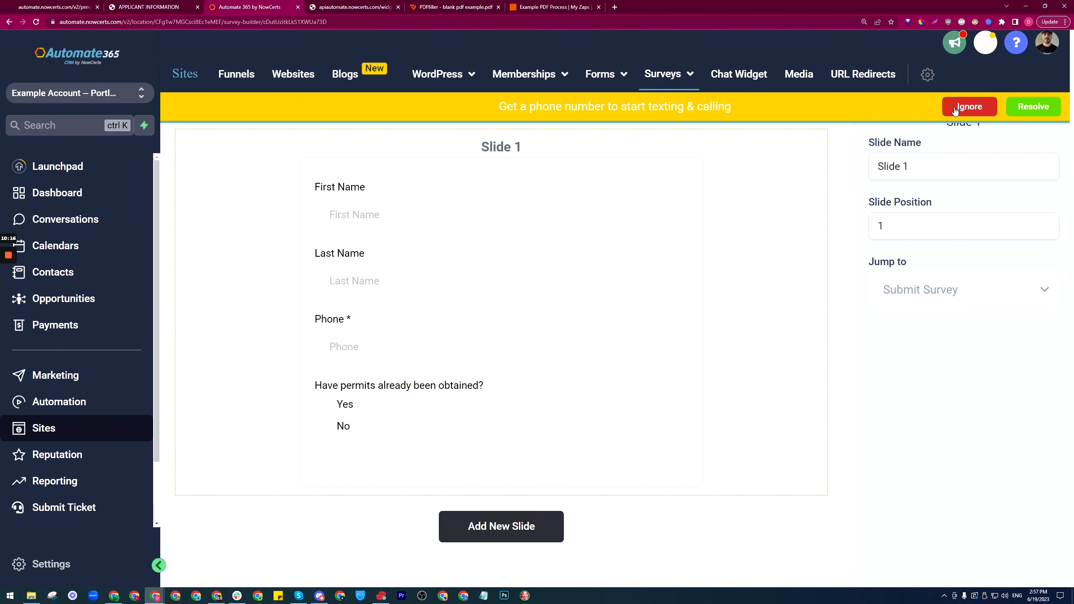
{"action": "left_click", "coordinate": [969, 106]}
{"action": "left_click", "coordinate": [380, 400]}
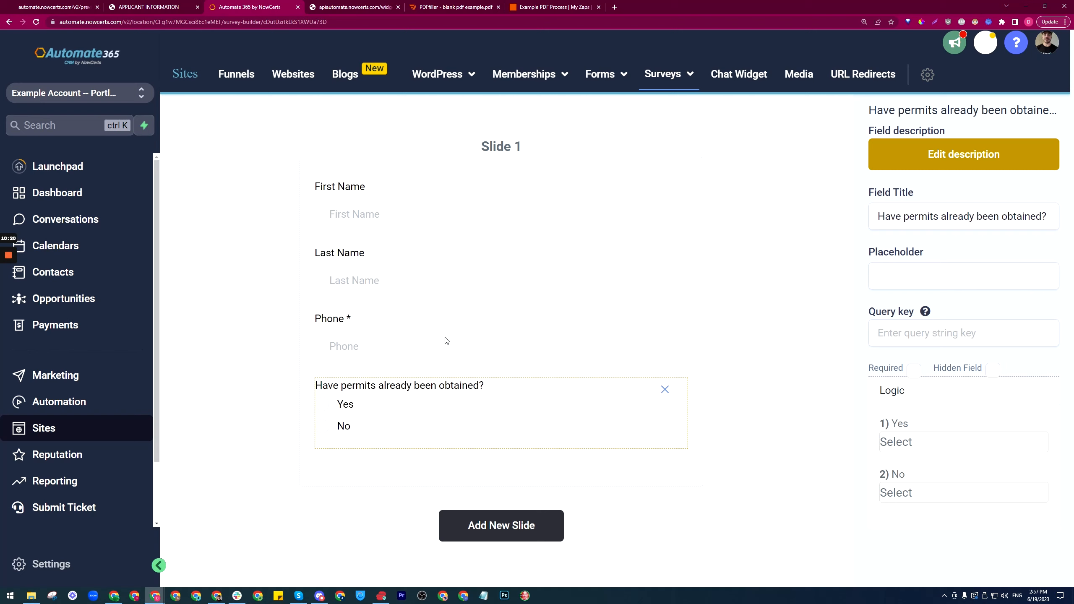
Step: Mark the First Name and Last Name questions as Required
{"action": "left_click", "coordinate": [414, 280]}
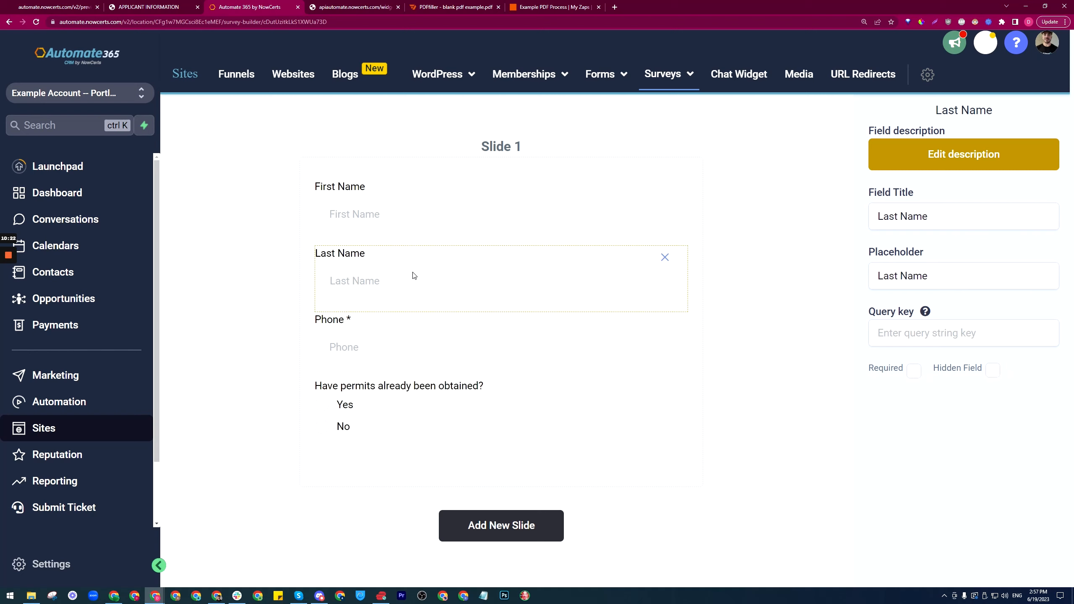
{"action": "left_click", "coordinate": [412, 211]}
{"action": "left_click", "coordinate": [914, 371]}
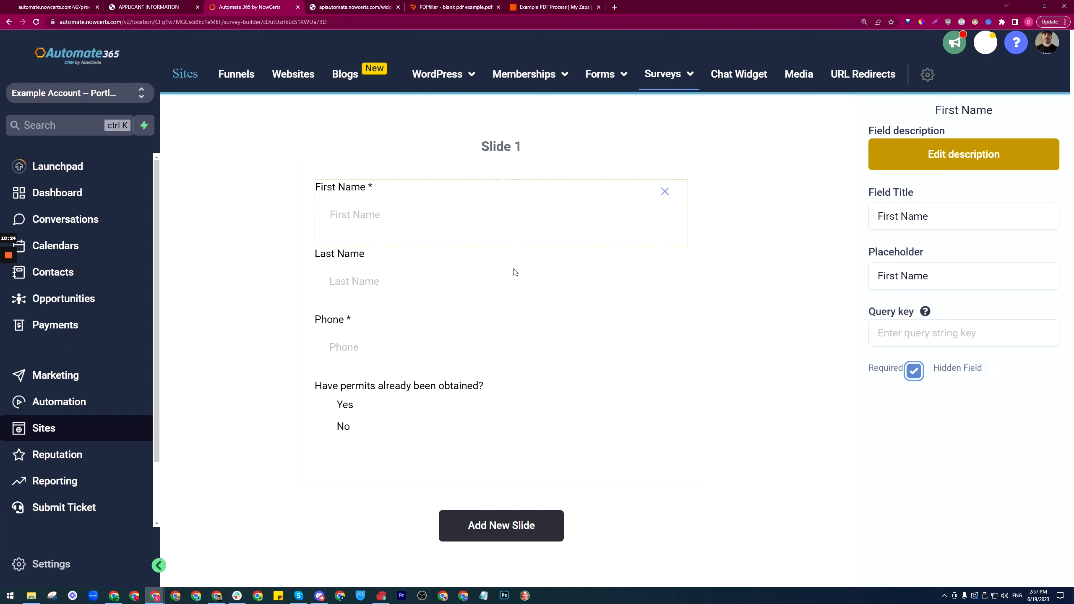
{"action": "left_click", "coordinate": [494, 285]}
{"action": "left_click", "coordinate": [913, 371]}
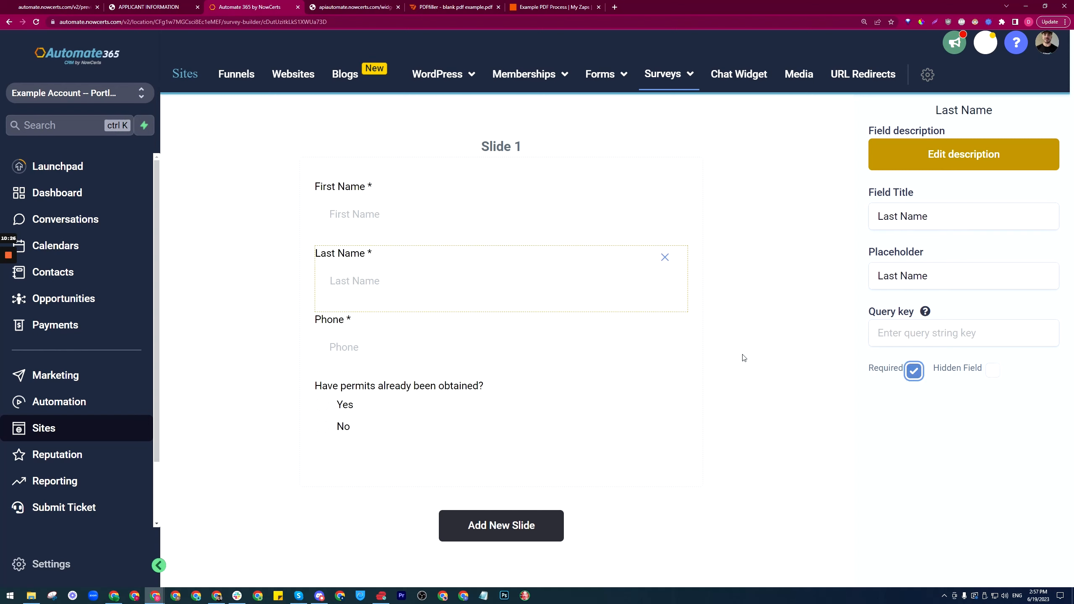
Step: Review the permits question's logic and save the survey
{"action": "left_click", "coordinate": [359, 409]}
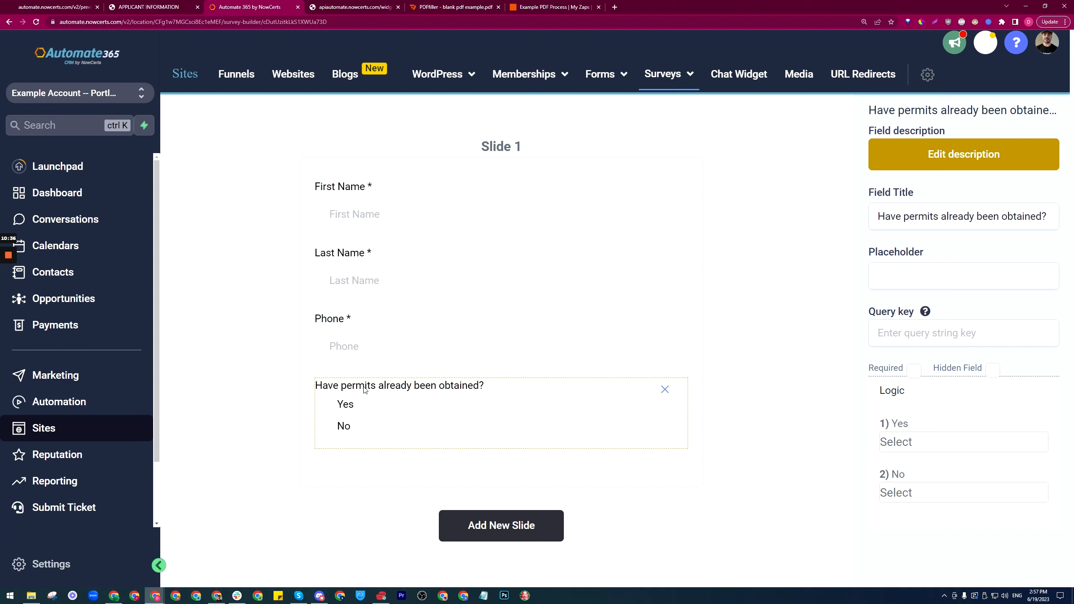
{"action": "scroll", "coordinate": [85, 508], "scroll_direction": "down", "scroll_amount": 2}
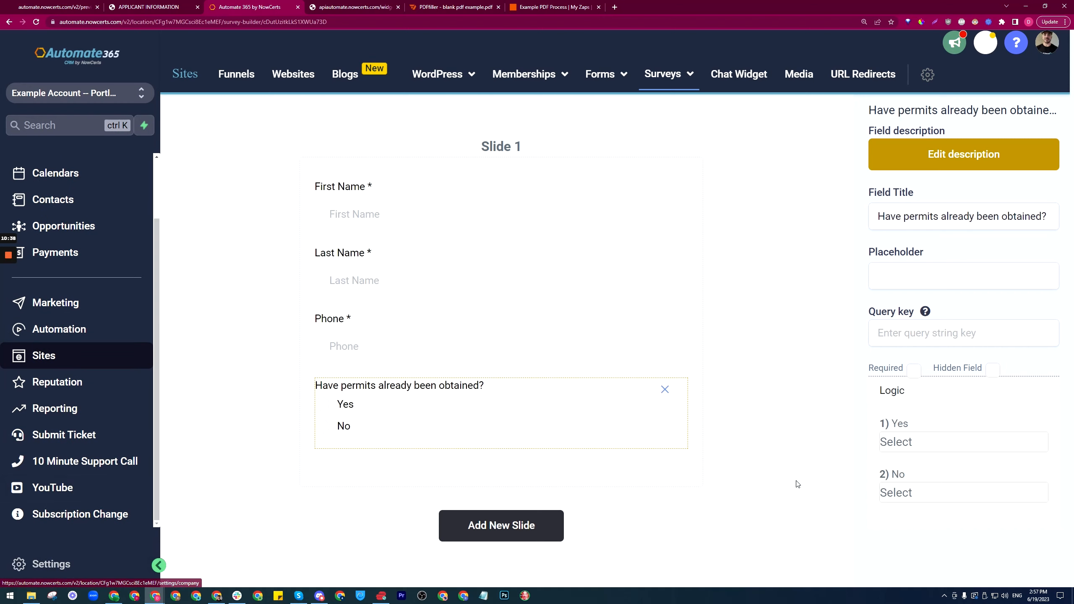
{"action": "left_click", "coordinate": [529, 179]}
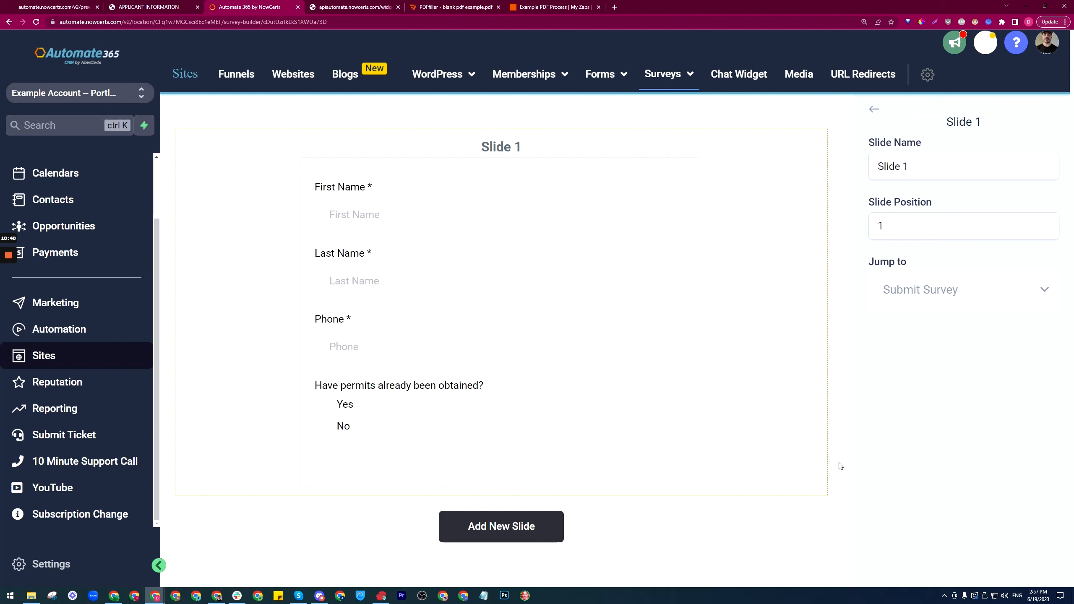
{"action": "left_click", "coordinate": [873, 113]}
{"action": "left_click", "coordinate": [946, 558]}
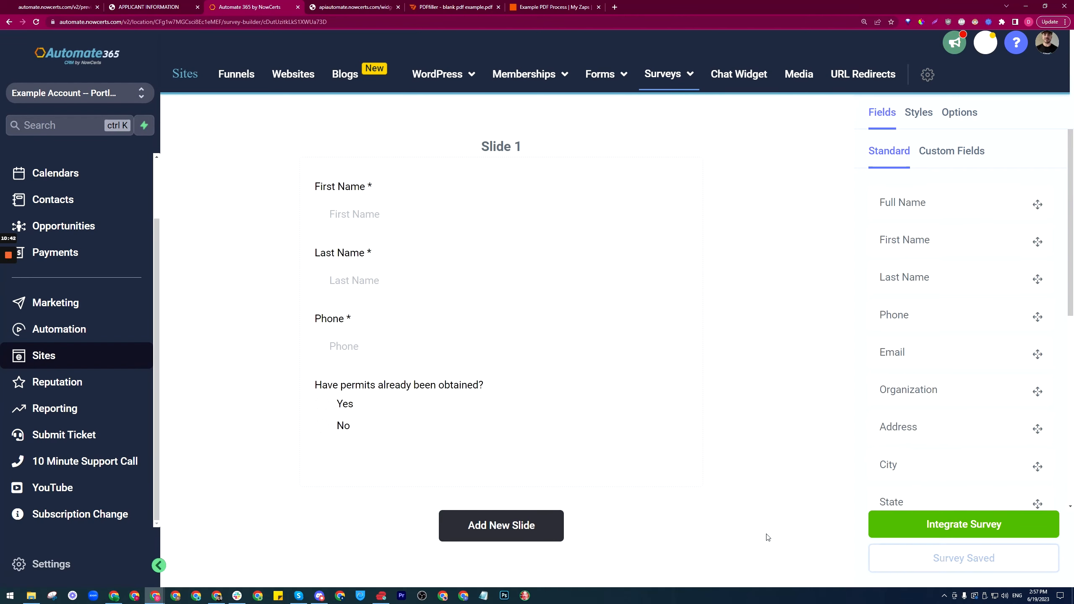
{"action": "left_click", "coordinate": [50, 566]}
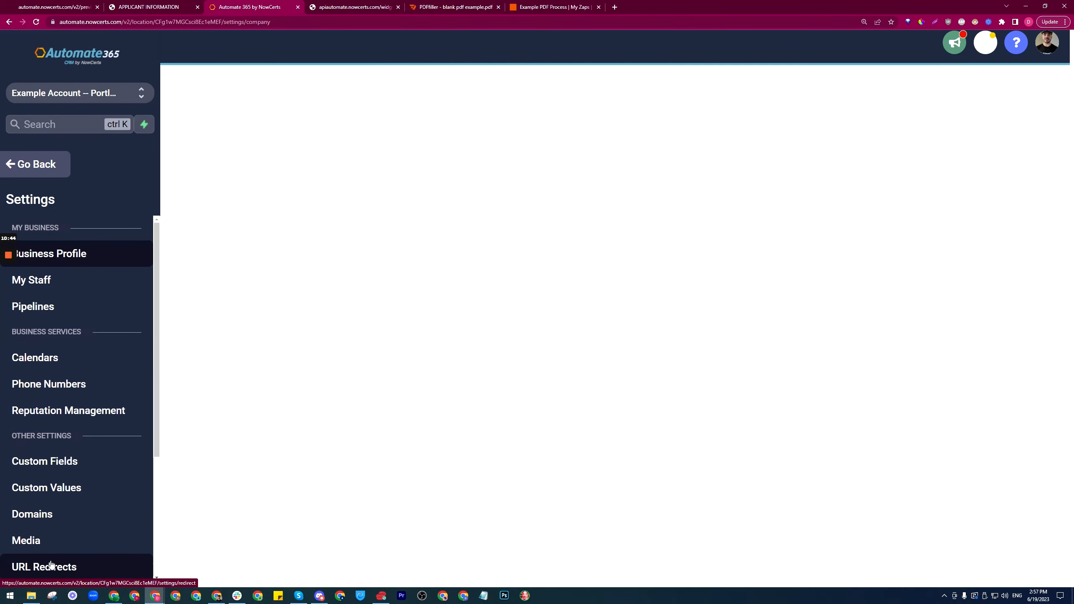
Step: Browse the custom field folders and the fields inside General Info
{"action": "left_click", "coordinate": [59, 463]}
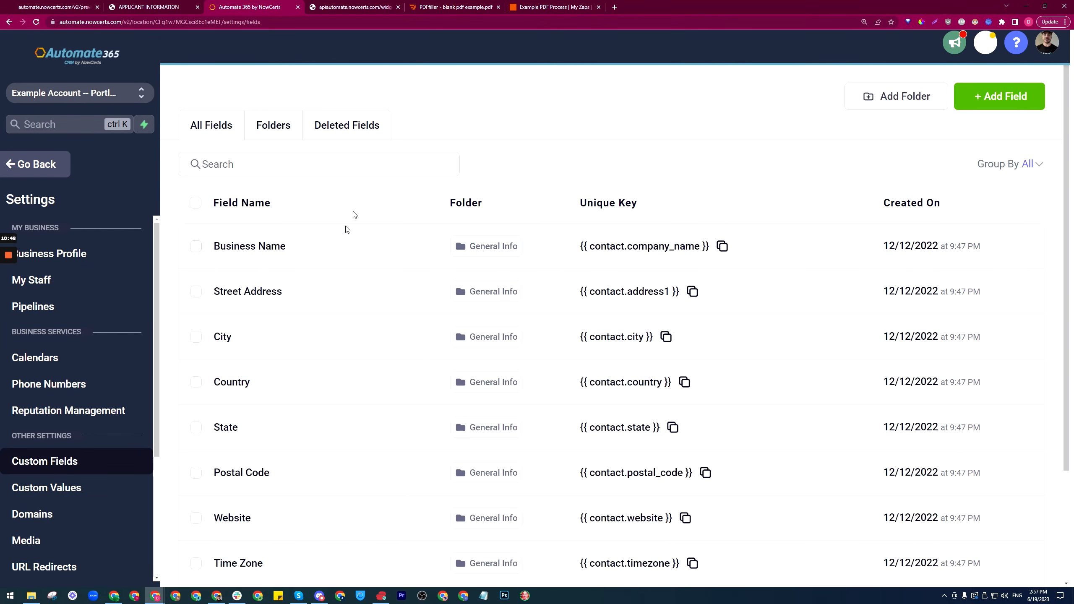
{"action": "left_click", "coordinate": [272, 140]}
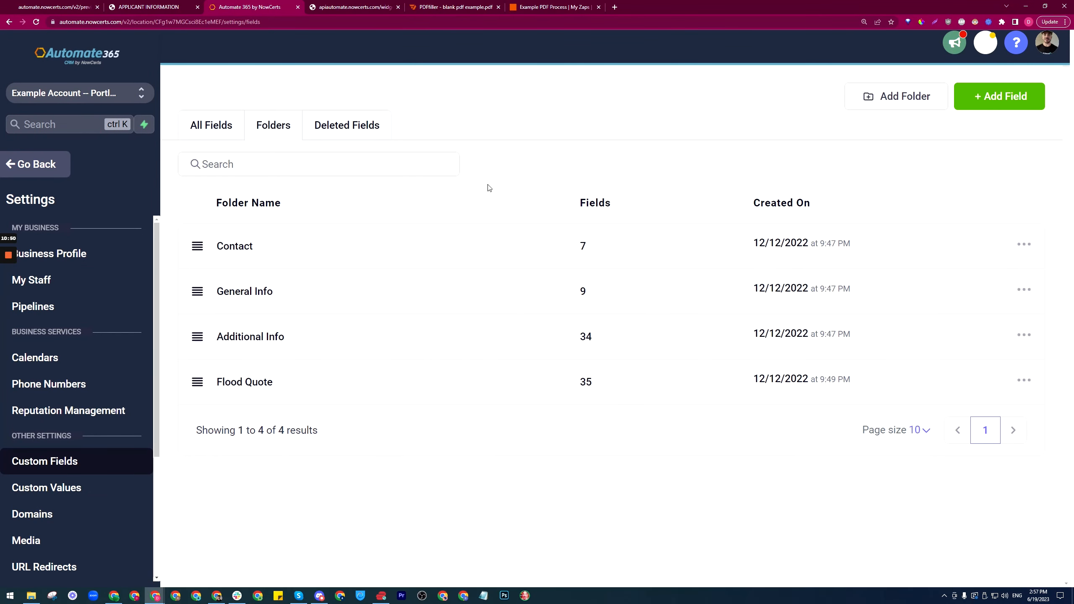
{"action": "left_click", "coordinate": [273, 292]}
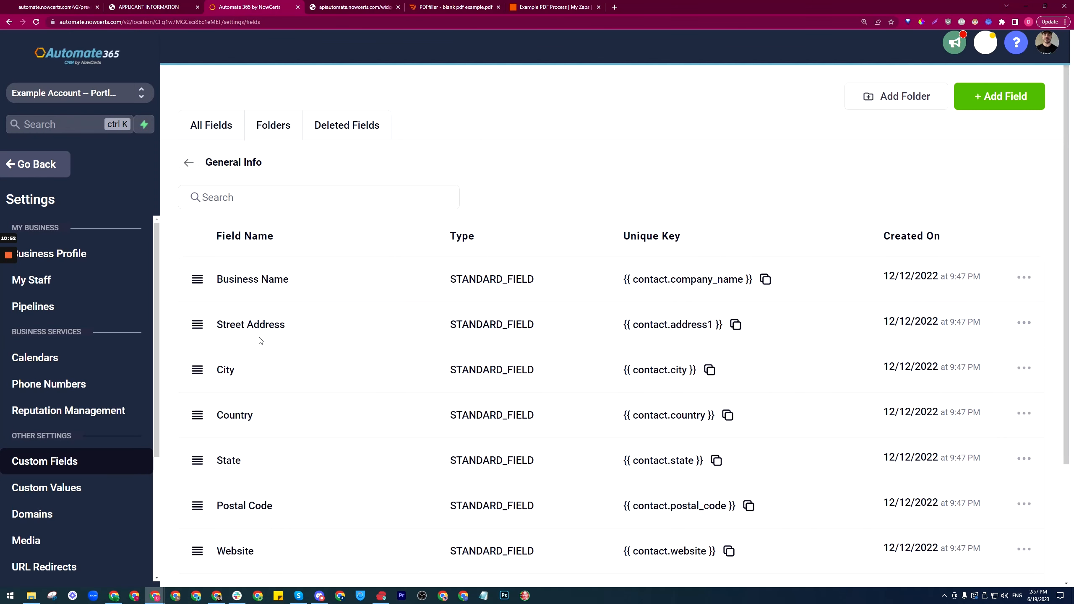
{"action": "scroll", "coordinate": [250, 388], "scroll_direction": "down", "scroll_amount": 3}
{"action": "scroll", "coordinate": [246, 221], "scroll_direction": "up", "scroll_amount": 3}
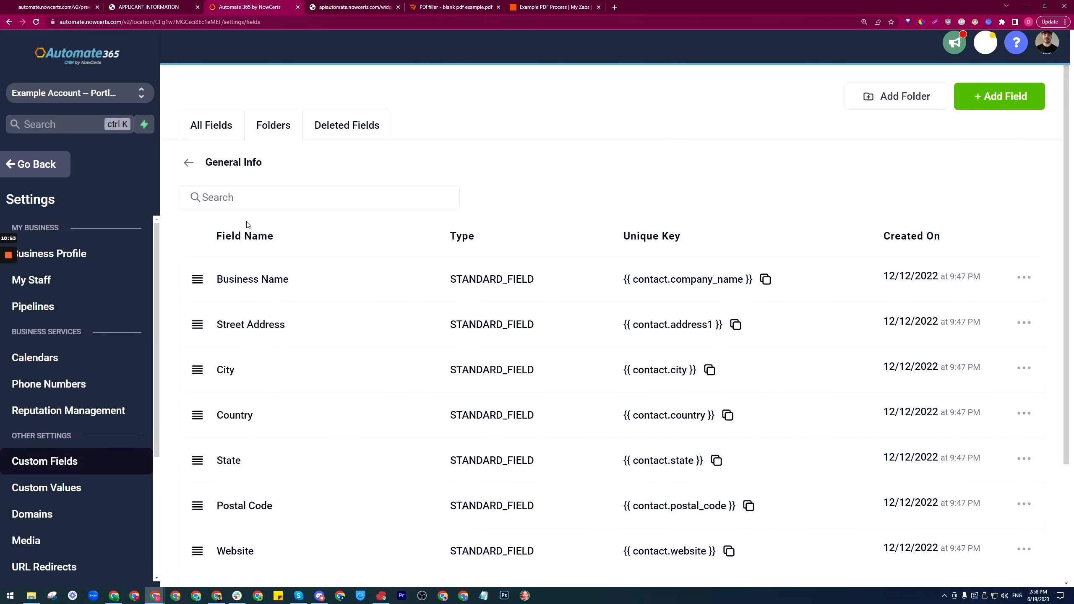
{"action": "left_click", "coordinate": [195, 165]}
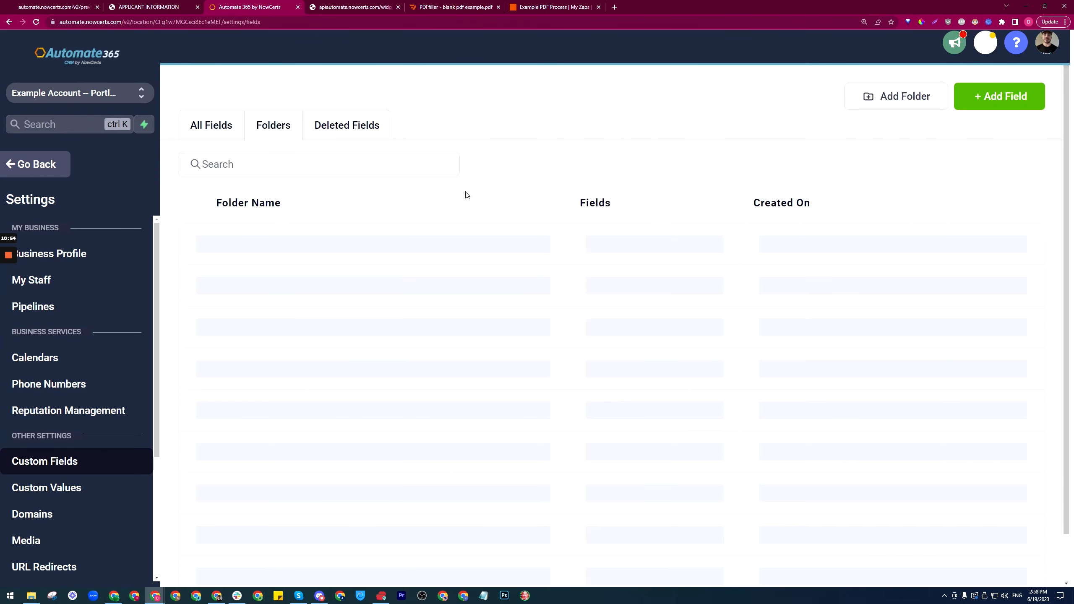
Step: Create a new custom field folder named 'PDF File Name'
{"action": "left_click", "coordinate": [870, 96]}
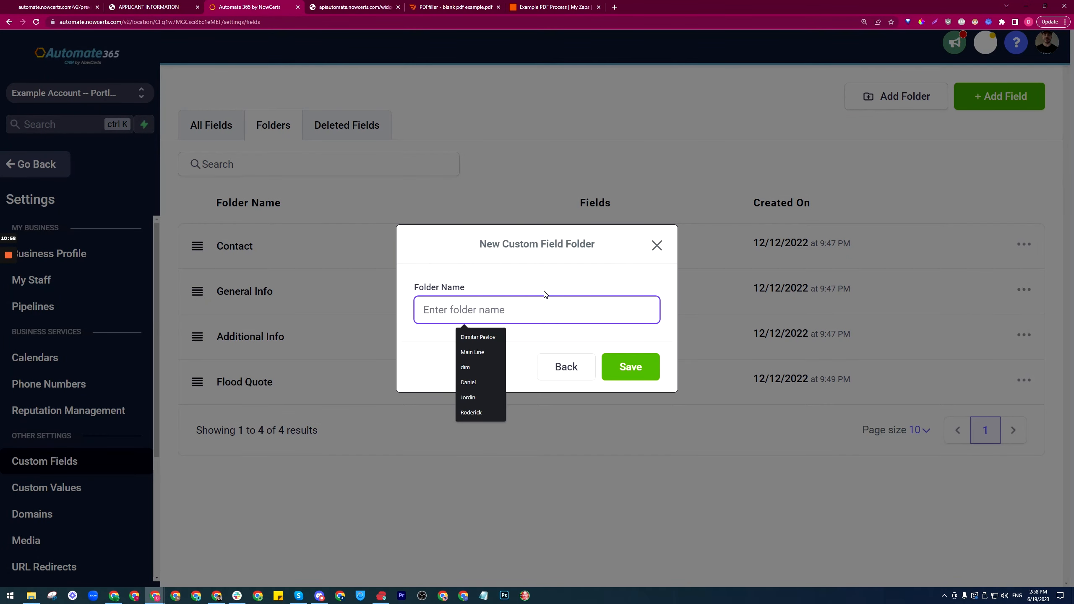
{"action": "type", "text": "PDF File Name"}
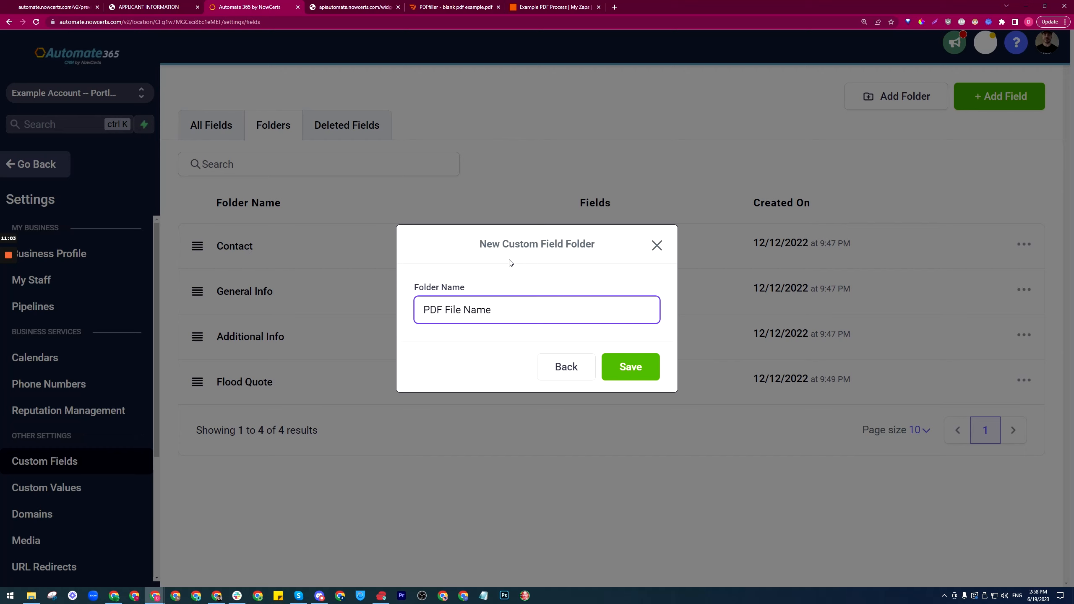
{"action": "left_click", "coordinate": [496, 355]}
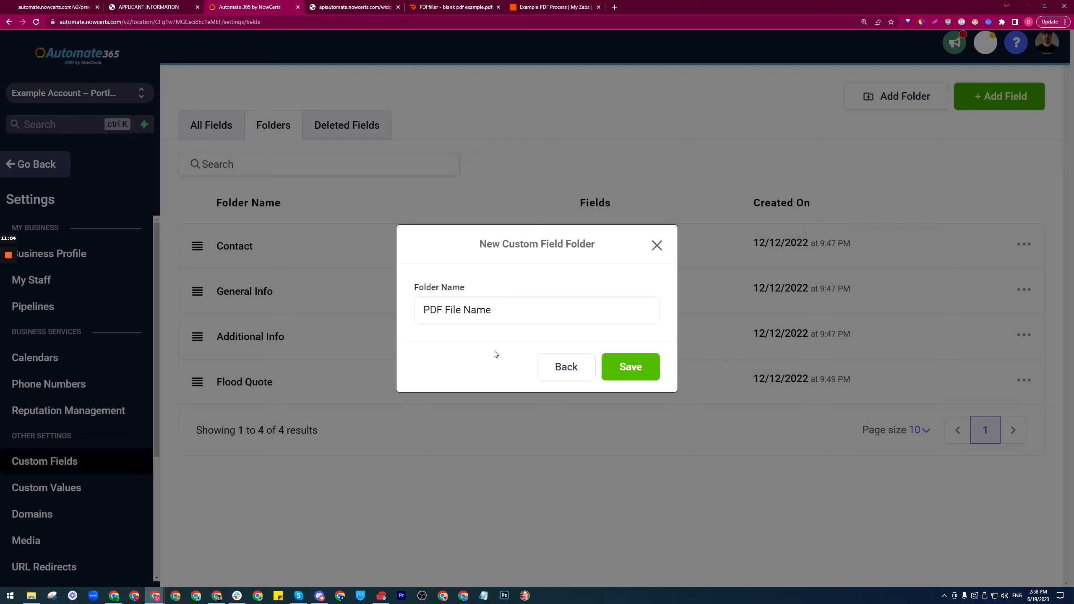
{"action": "left_click", "coordinate": [641, 372]}
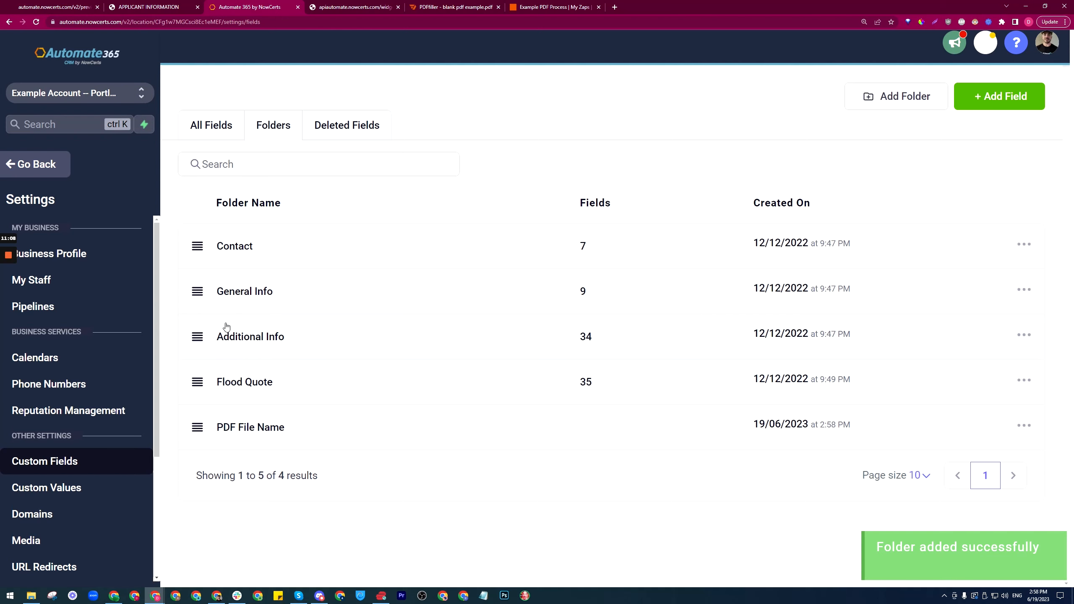
Step: Move the 'Have permits already been obtained?' field from General Info into PDF File Name
{"action": "left_click", "coordinate": [229, 300]}
{"action": "scroll", "coordinate": [288, 293], "scroll_direction": "down", "scroll_amount": 2}
{"action": "left_click", "coordinate": [272, 117]}
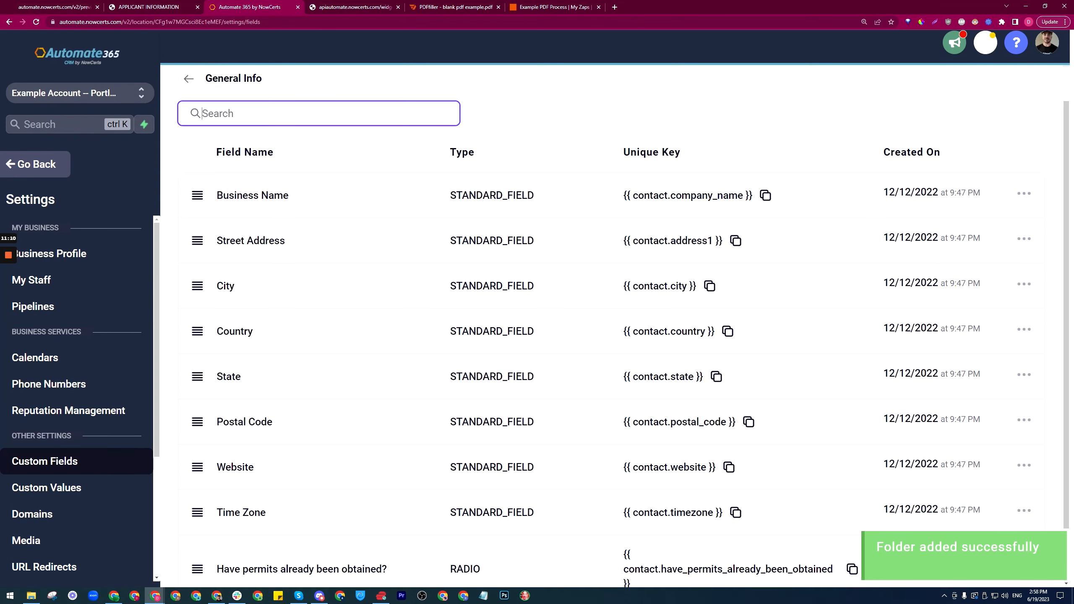
{"action": "type", "text": "Have permits already been obtained?"}
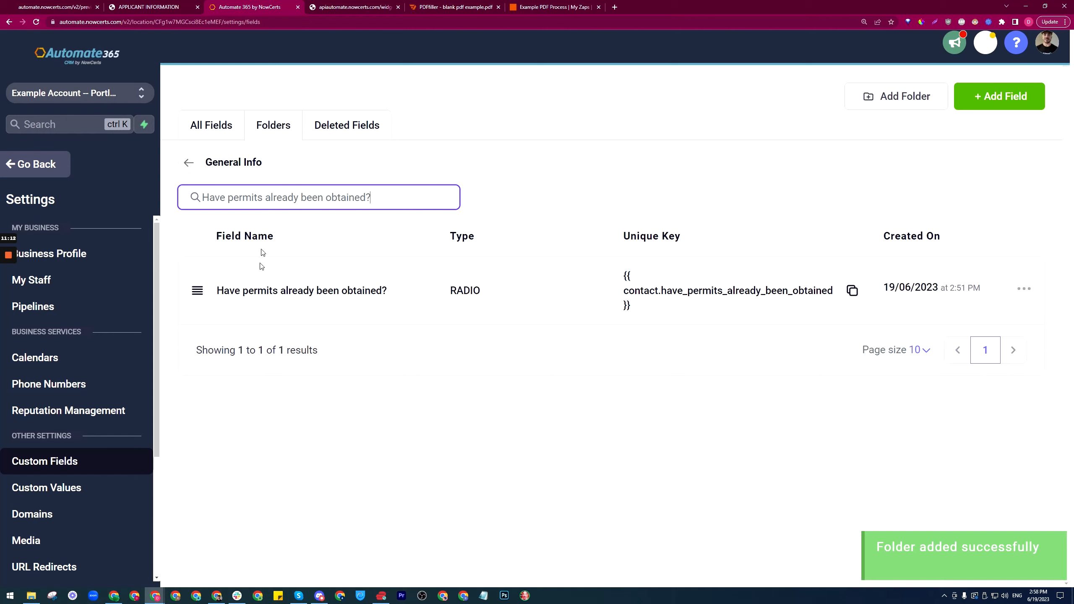
{"action": "left_click", "coordinate": [1024, 289]}
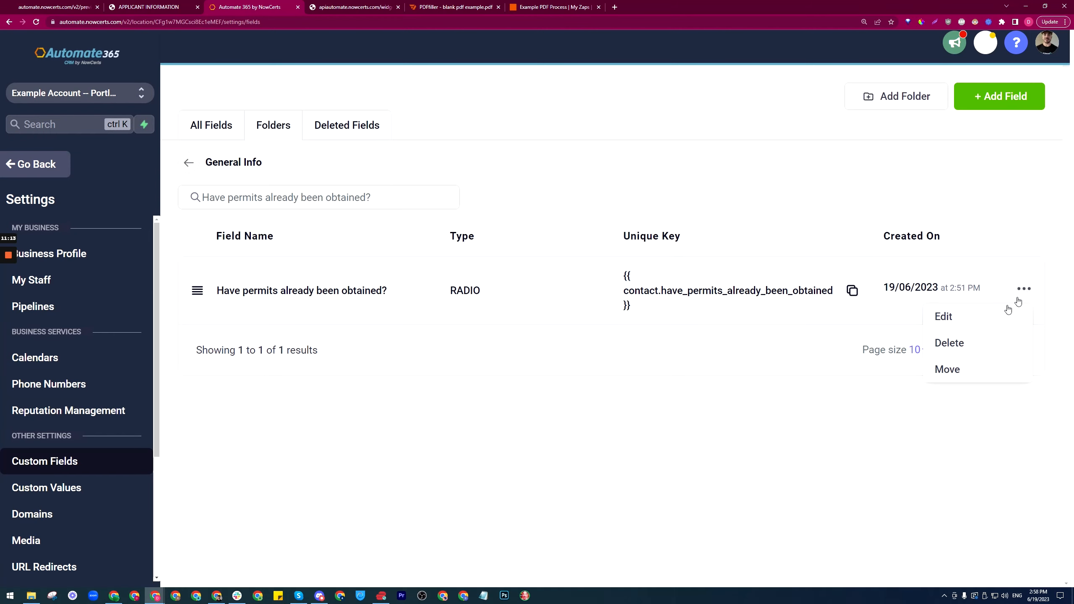
{"action": "left_click", "coordinate": [948, 369]}
{"action": "left_click", "coordinate": [619, 309]}
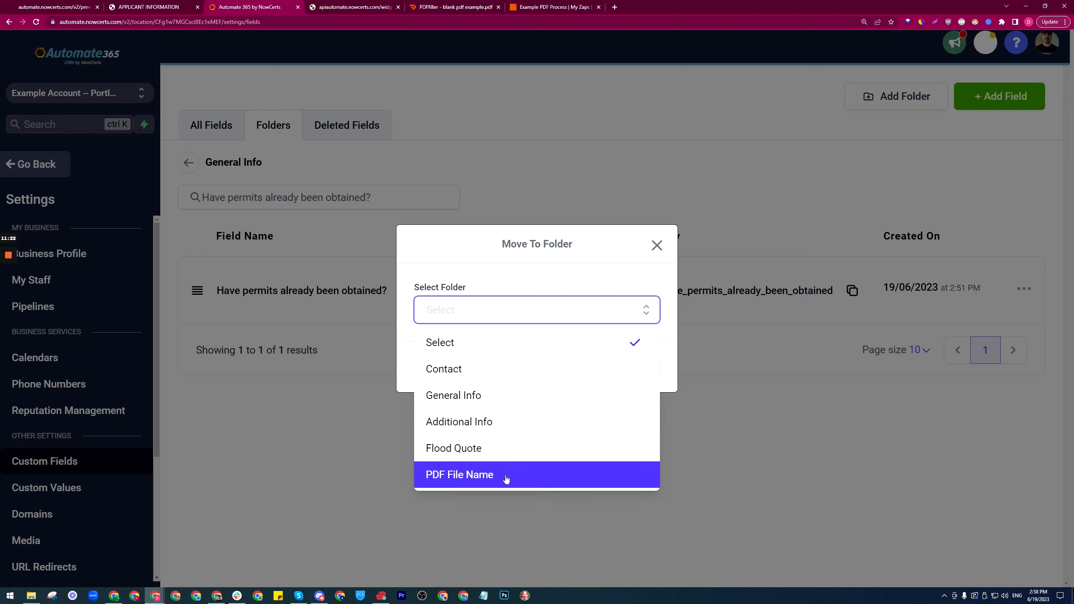
{"action": "left_click", "coordinate": [473, 483]}
{"action": "left_click", "coordinate": [628, 367]}
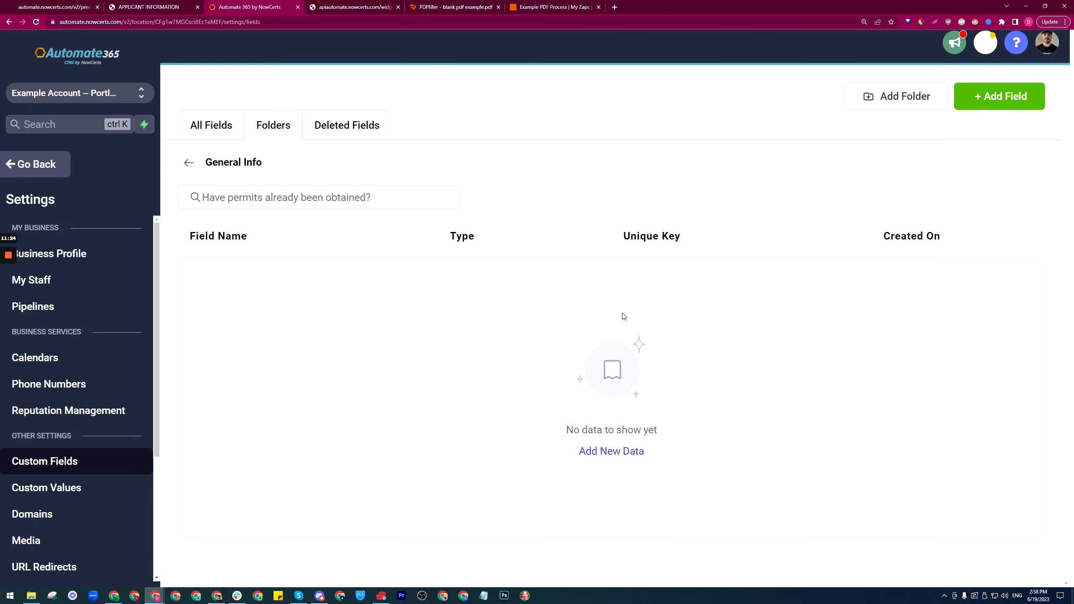
{"action": "left_click", "coordinate": [196, 167]}
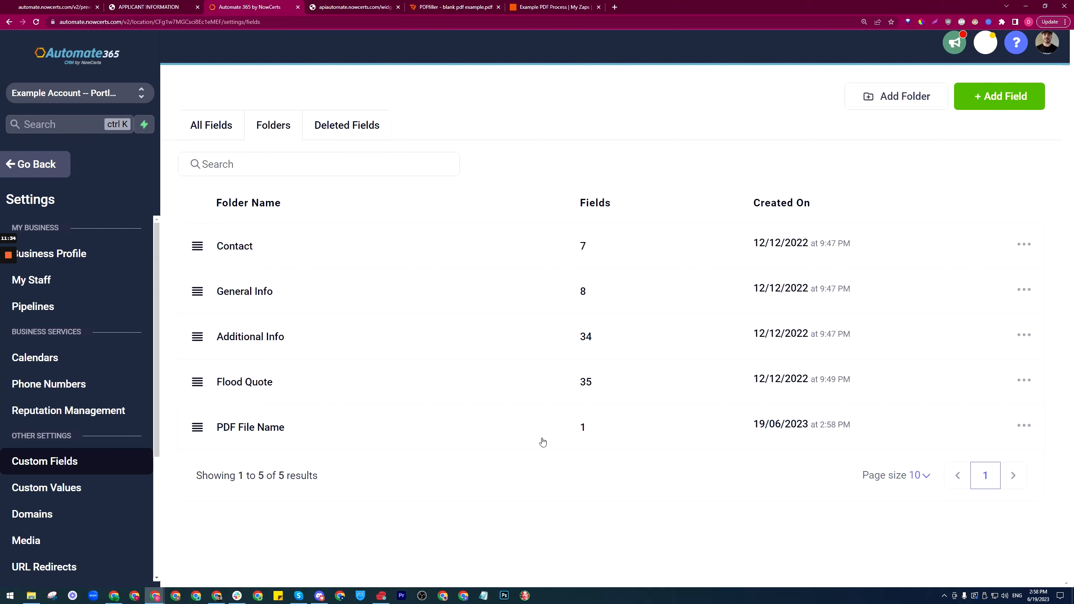
Step: Add a single-line text field 'Have permits already been obtained? - Yes' to PDF File Name
{"action": "left_click", "coordinate": [258, 433]}
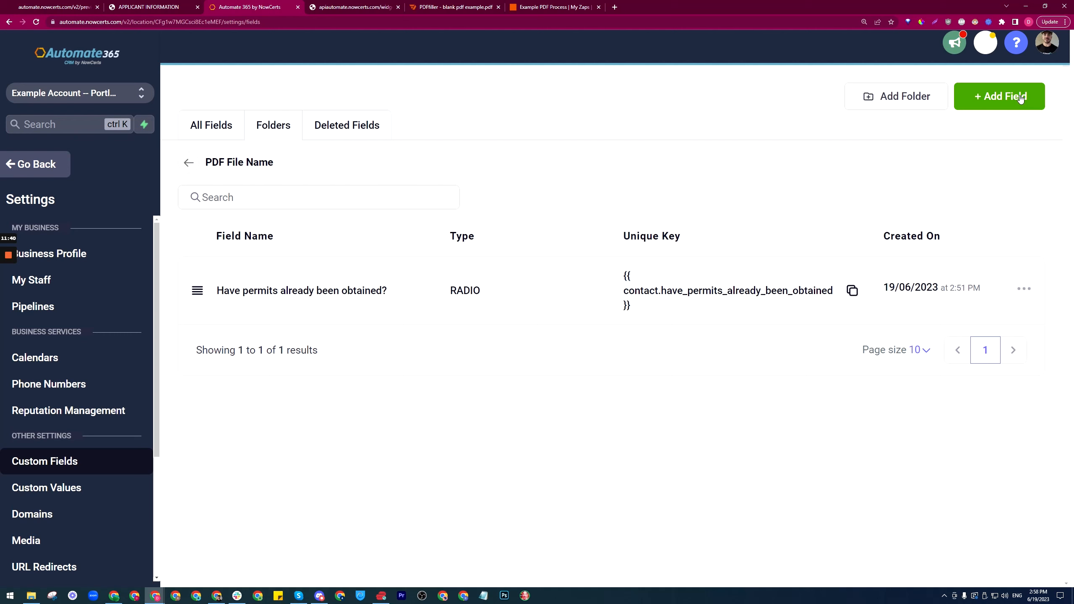
{"action": "left_click", "coordinate": [1008, 98]}
{"action": "left_click", "coordinate": [296, 191]}
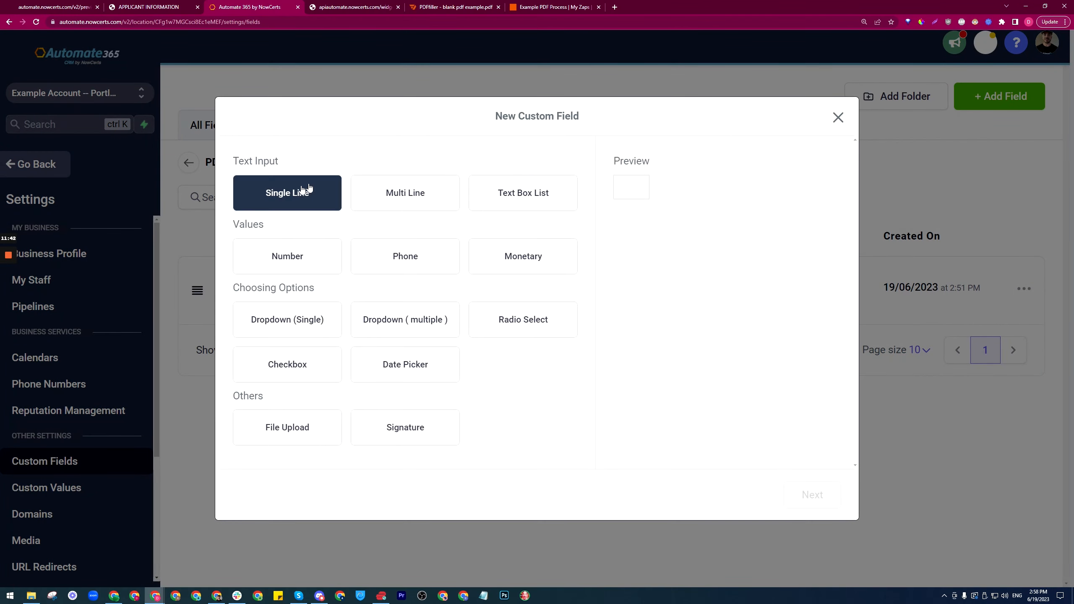
{"action": "left_click", "coordinate": [813, 494]}
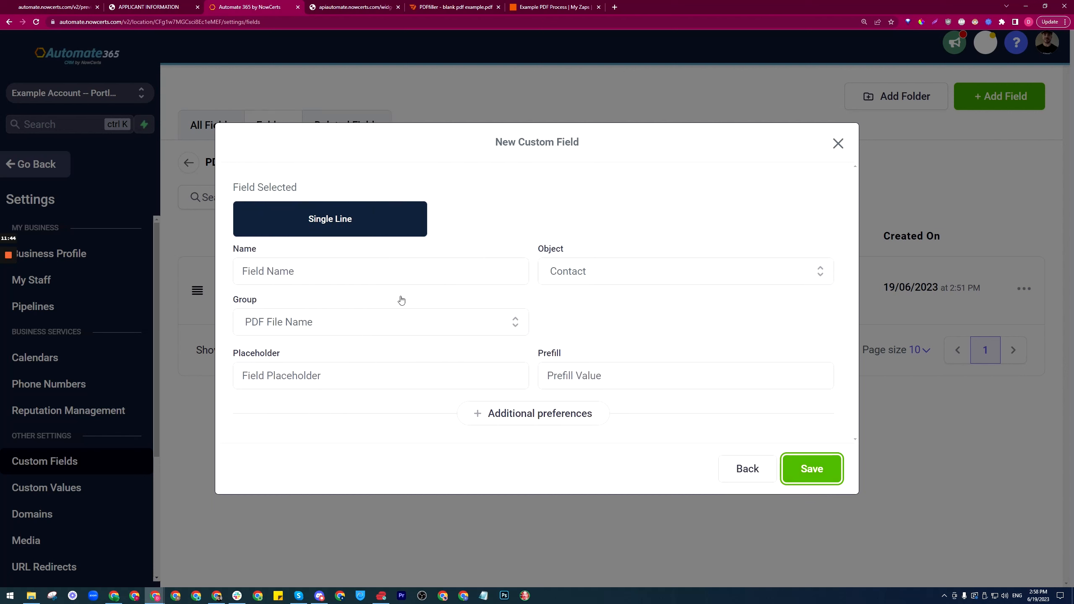
{"action": "left_click", "coordinate": [398, 272]}
{"action": "type", "text": "Have permits already been obtained?"}
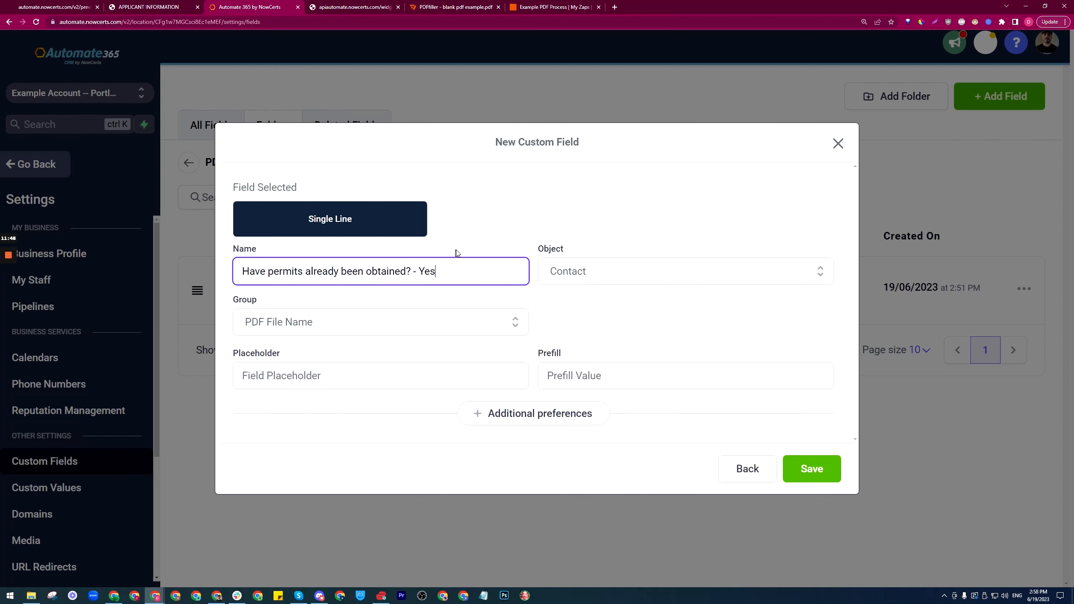
{"action": "left_click", "coordinate": [700, 325]}
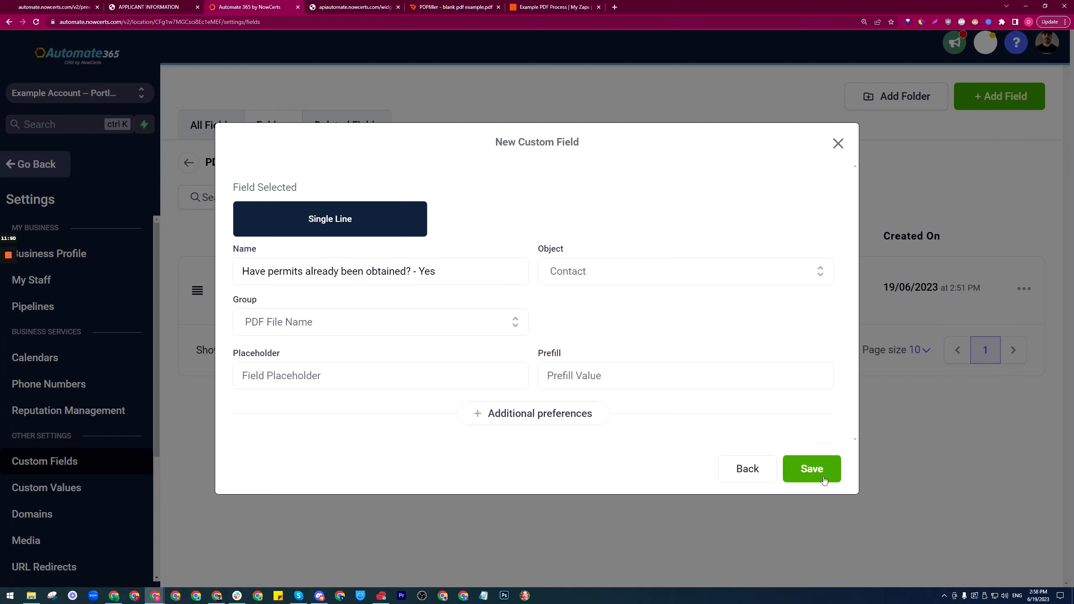
{"action": "left_click", "coordinate": [812, 469]}
Step: Add a matching single-line text field 'Have permits already been obtained? - No'
{"action": "left_click", "coordinate": [1000, 96]}
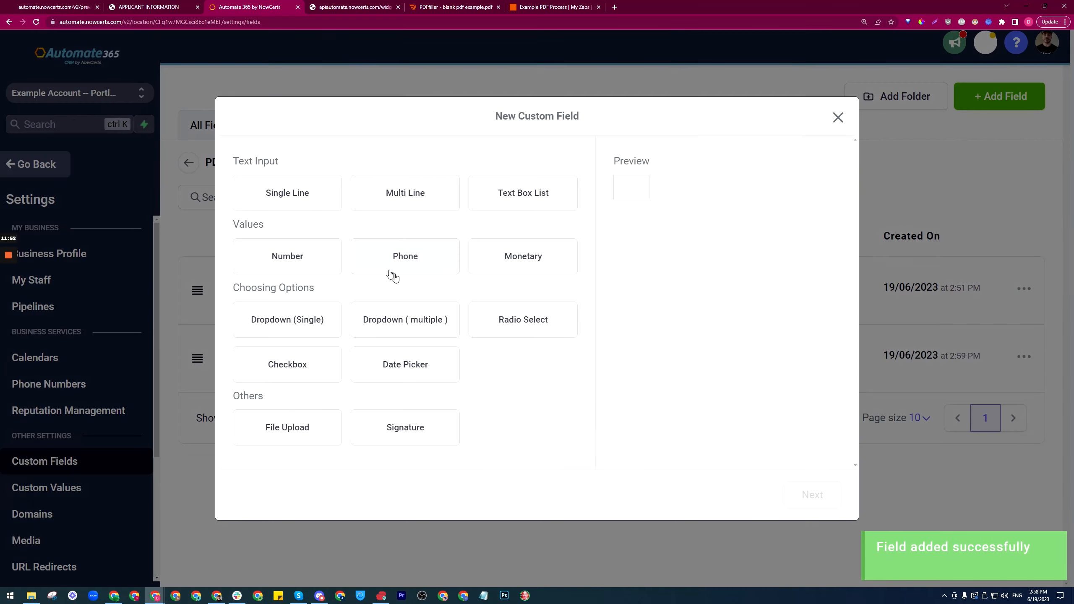
{"action": "left_click", "coordinate": [304, 199]}
{"action": "left_click", "coordinate": [812, 495]}
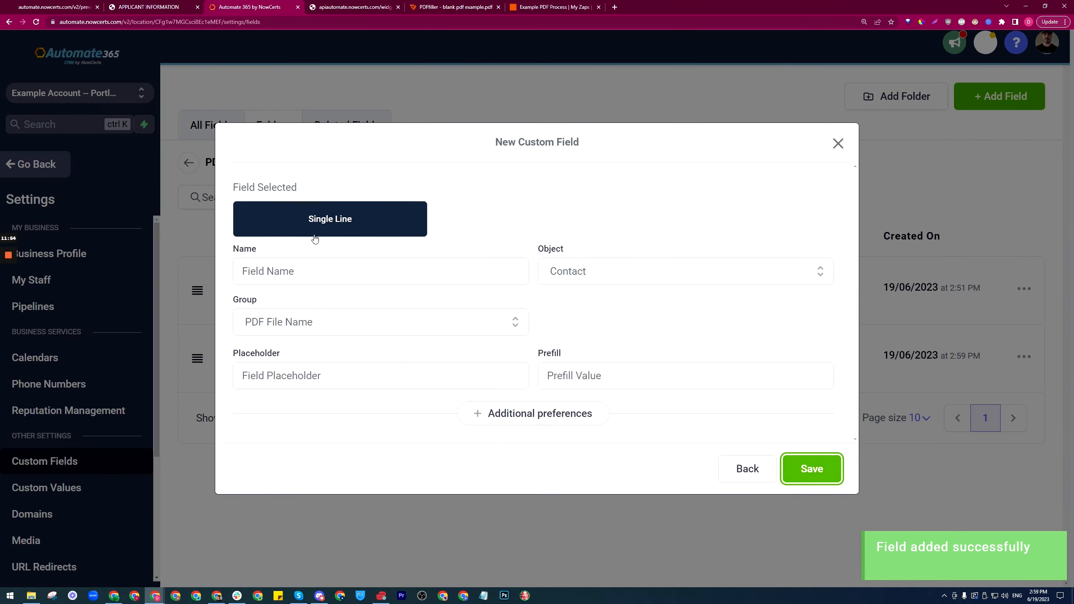
{"action": "type", "text": "Have permits already been obtained?"}
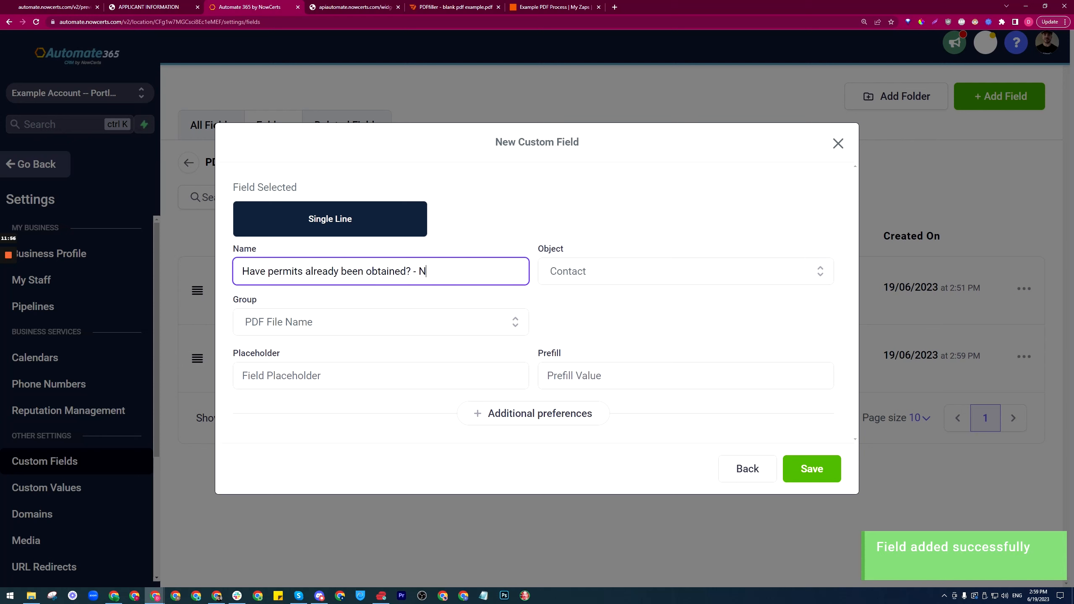
{"action": "left_click", "coordinate": [811, 469]}
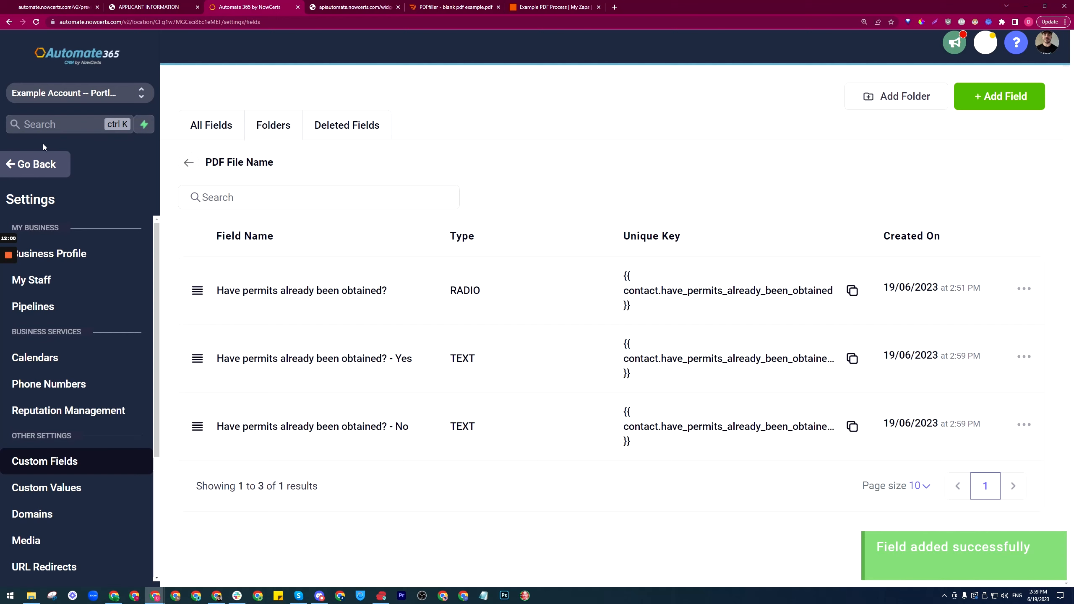
{"action": "left_click", "coordinate": [36, 173]}
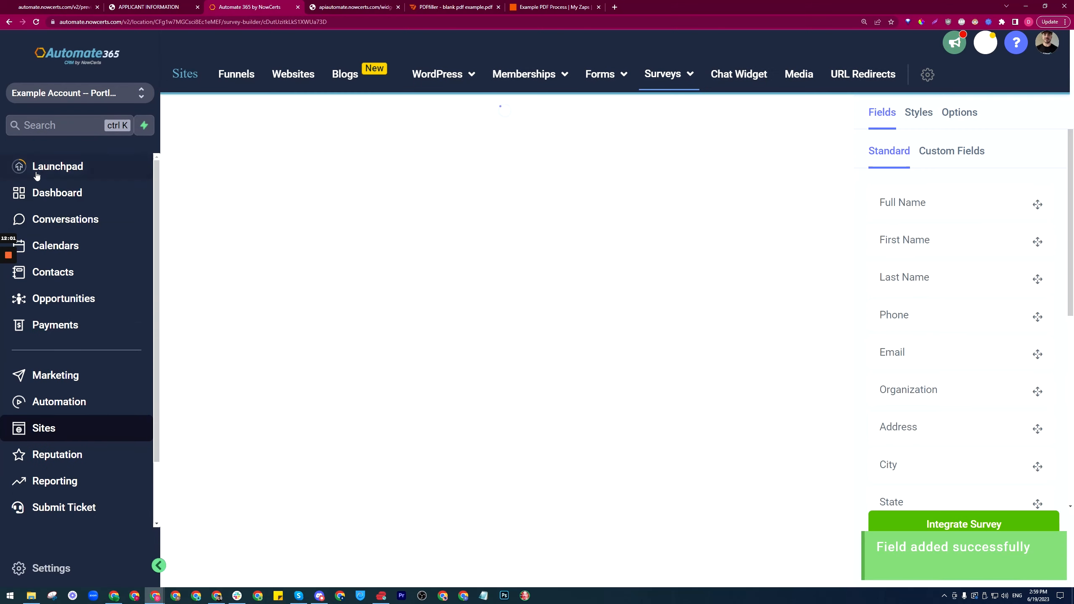
Step: In the New PDF survey submitted workflow, make the Yes branch set the '- Yes' field to X
{"action": "left_click", "coordinate": [82, 404]}
{"action": "left_click", "coordinate": [762, 185]}
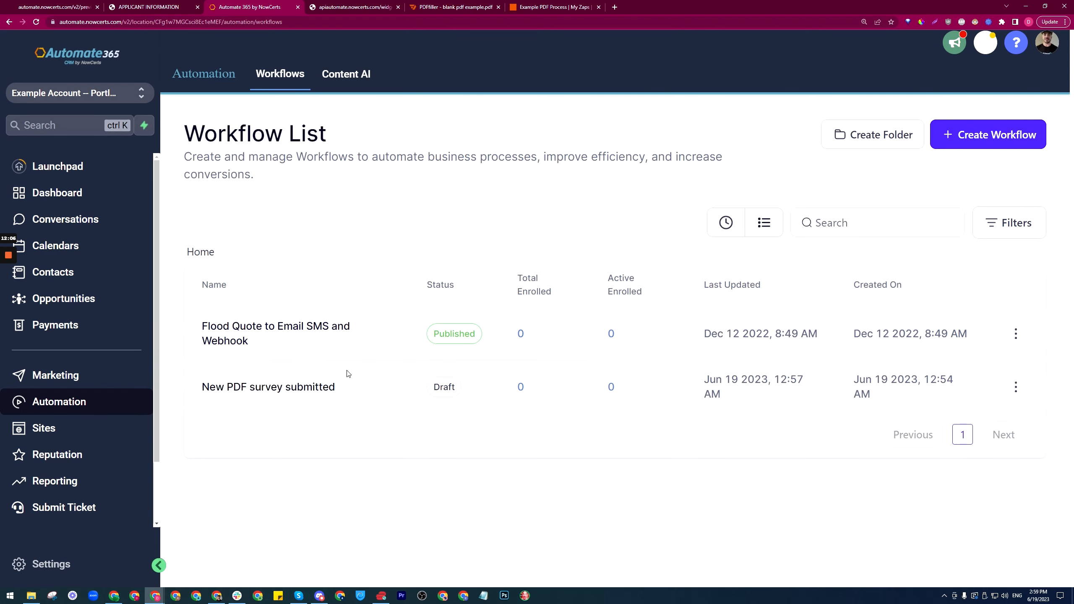
{"action": "left_click", "coordinate": [323, 390]}
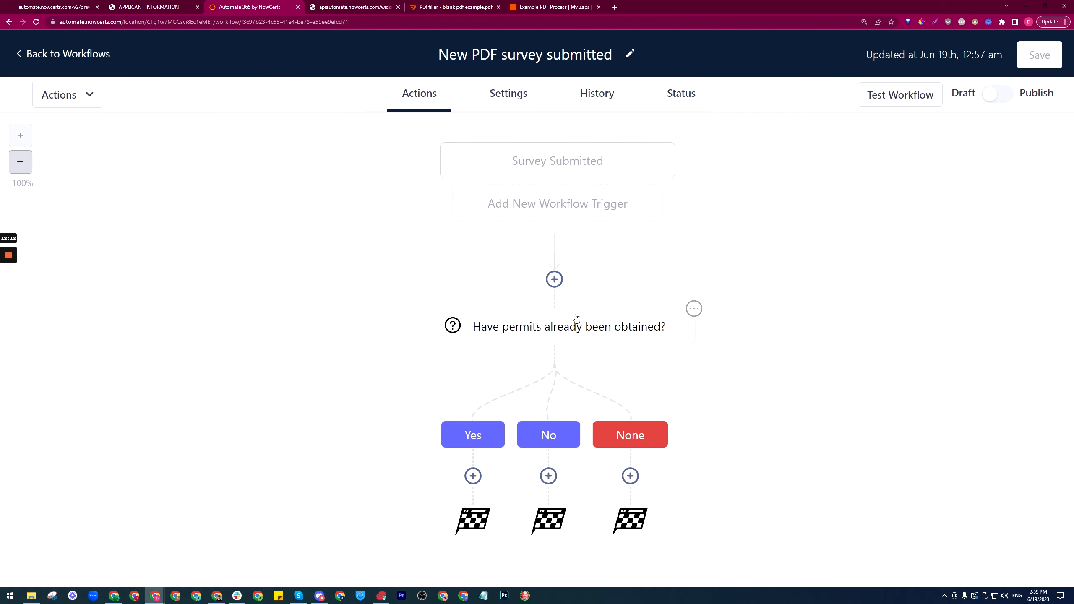
{"action": "left_click", "coordinate": [472, 476]}
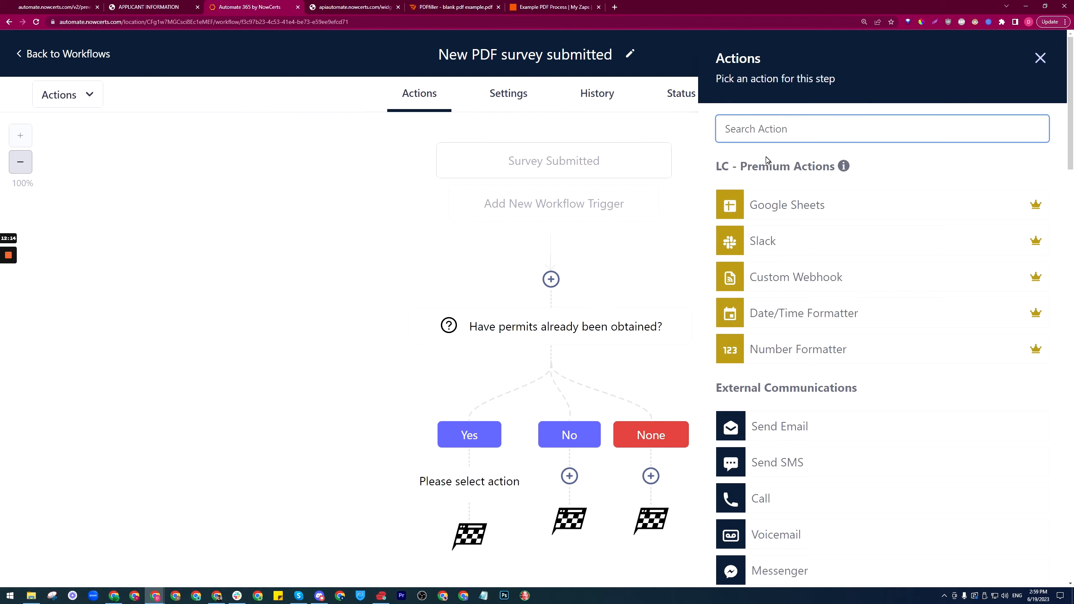
{"action": "type", "text": "update"}
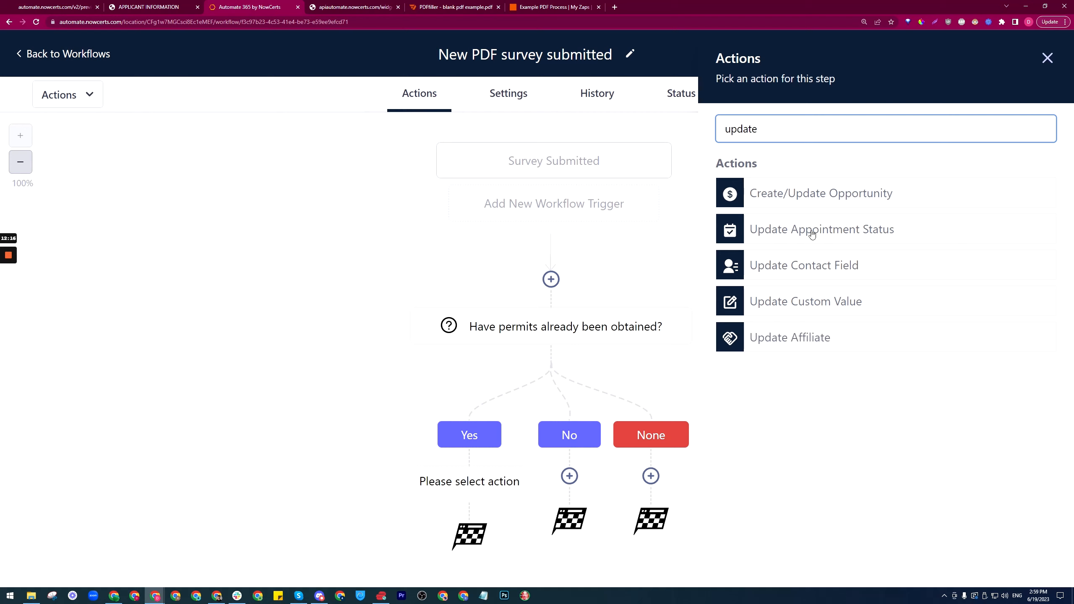
{"action": "left_click", "coordinate": [816, 271]}
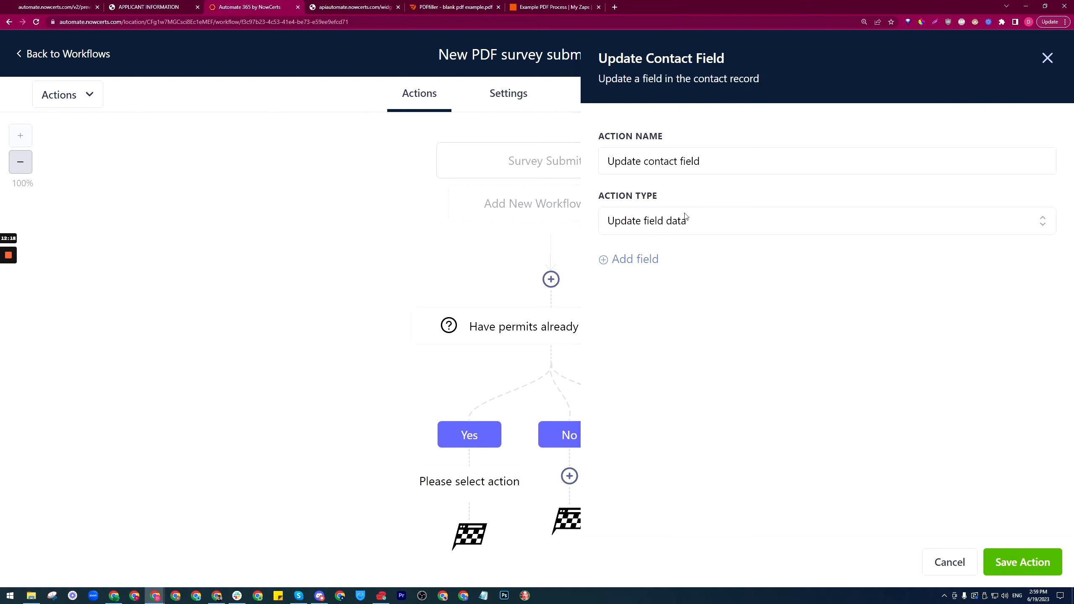
{"action": "left_click", "coordinate": [635, 259]}
{"action": "left_click", "coordinate": [751, 288]}
{"action": "type", "text": "Have permits already been obtained?"}
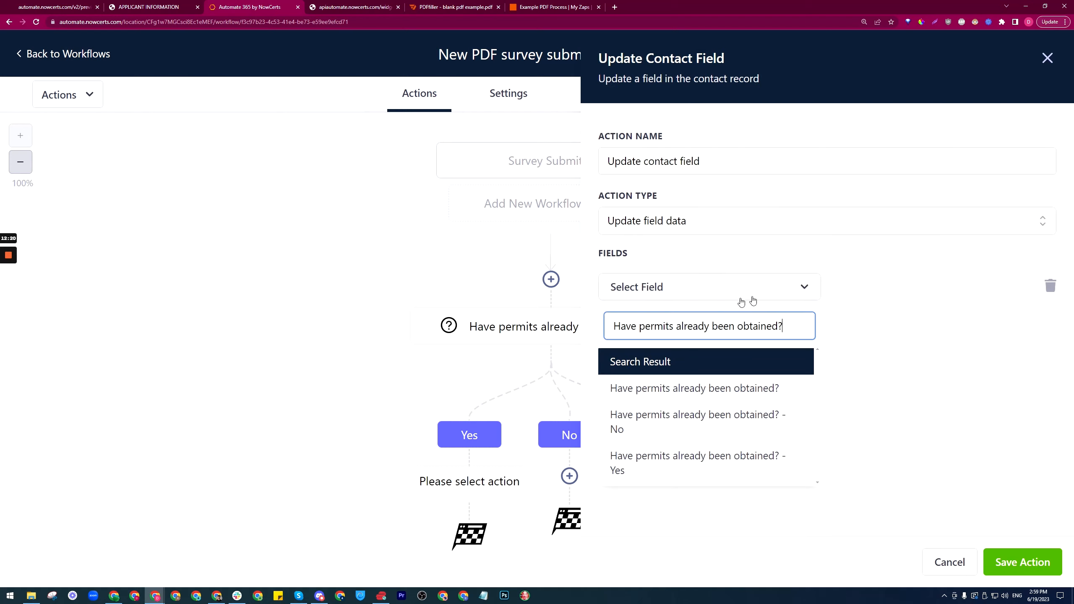
{"action": "left_click", "coordinate": [669, 465]}
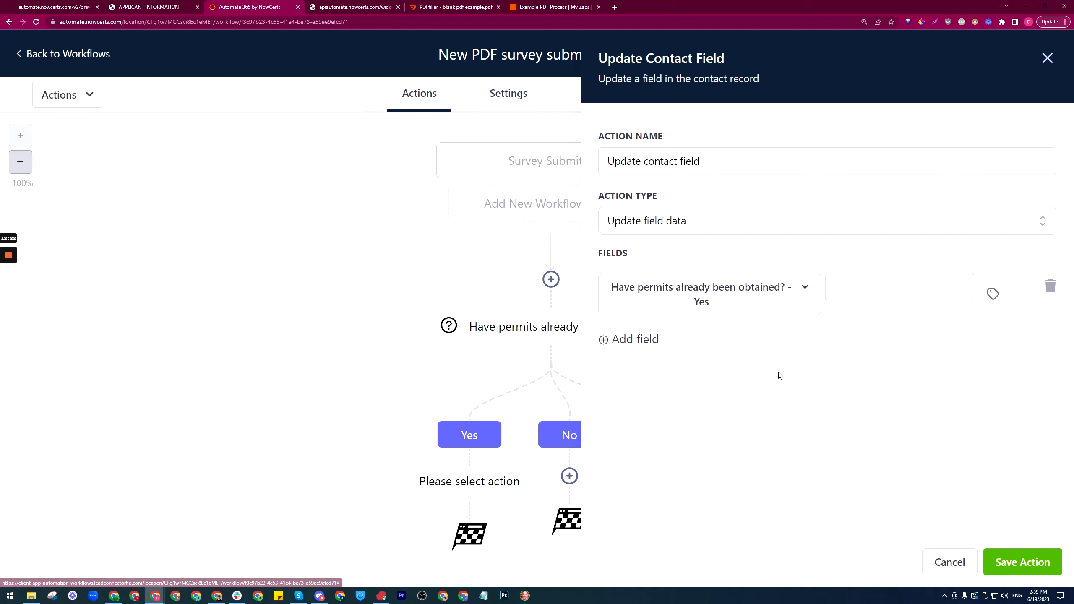
{"action": "left_click", "coordinate": [846, 288]}
{"action": "type", "text": "X"}
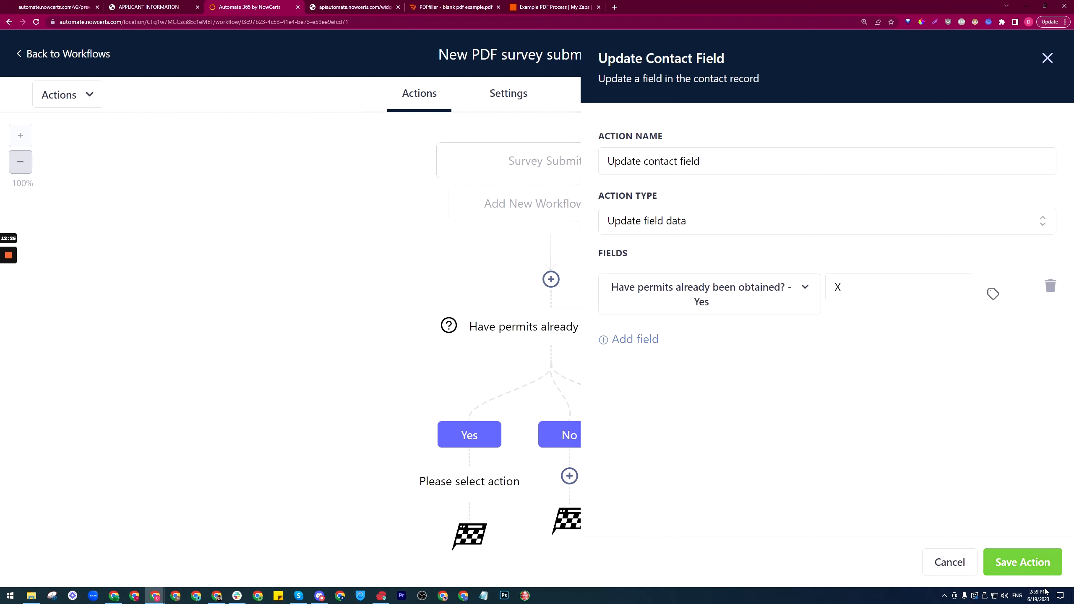
{"action": "left_click", "coordinate": [1023, 562]}
Step: Copy that action to the No branch, retarget it to the '- No' field with X, and save
{"action": "left_click", "coordinate": [556, 426]}
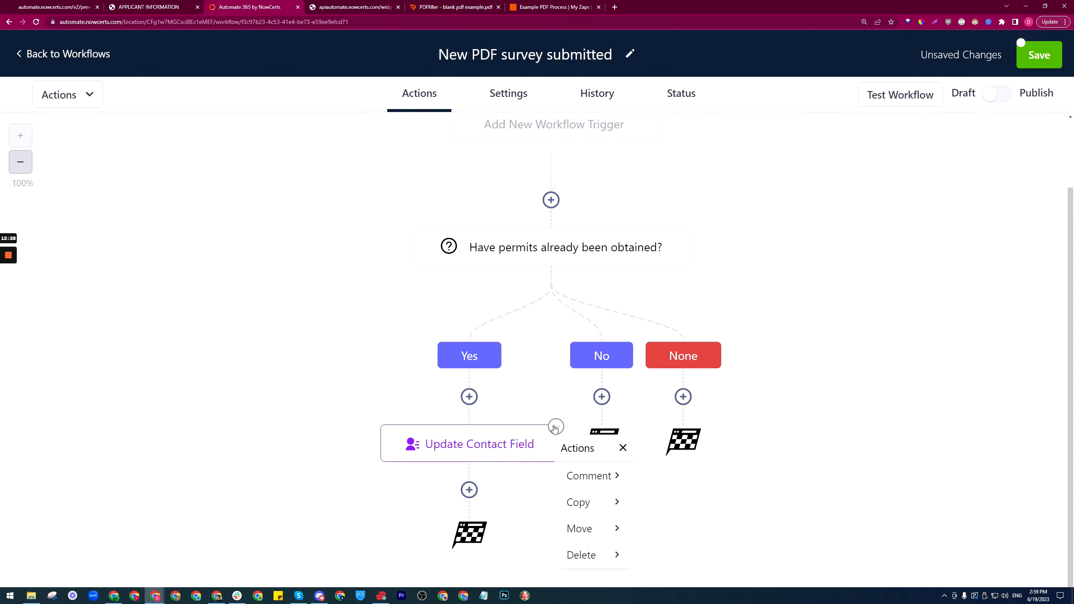
{"action": "mouse_move", "coordinate": [595, 503]}
{"action": "left_click", "coordinate": [674, 476]}
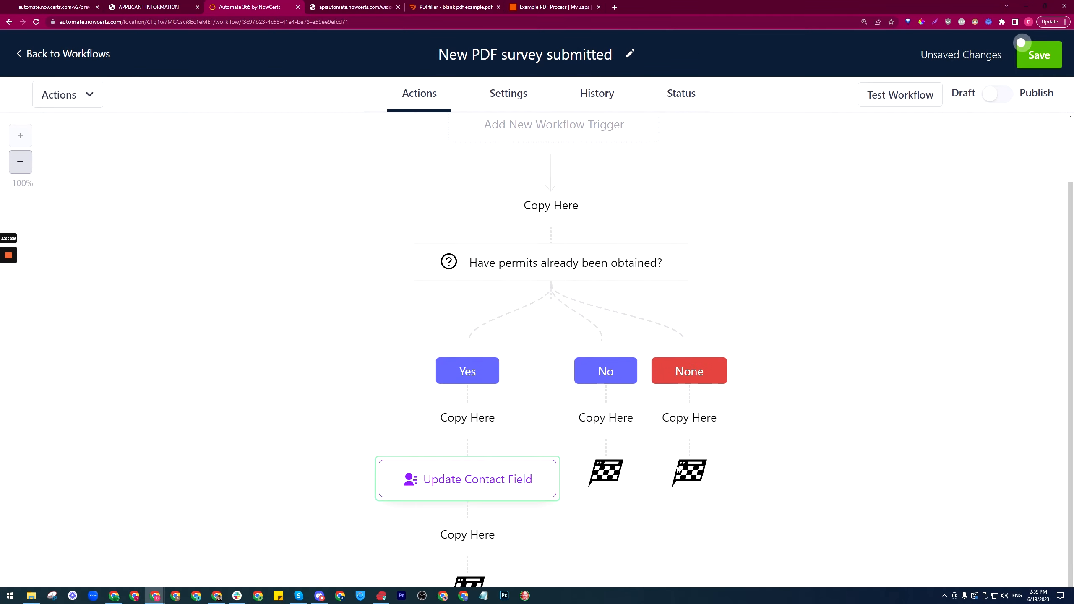
{"action": "left_click", "coordinate": [608, 418]}
{"action": "left_click", "coordinate": [618, 441]}
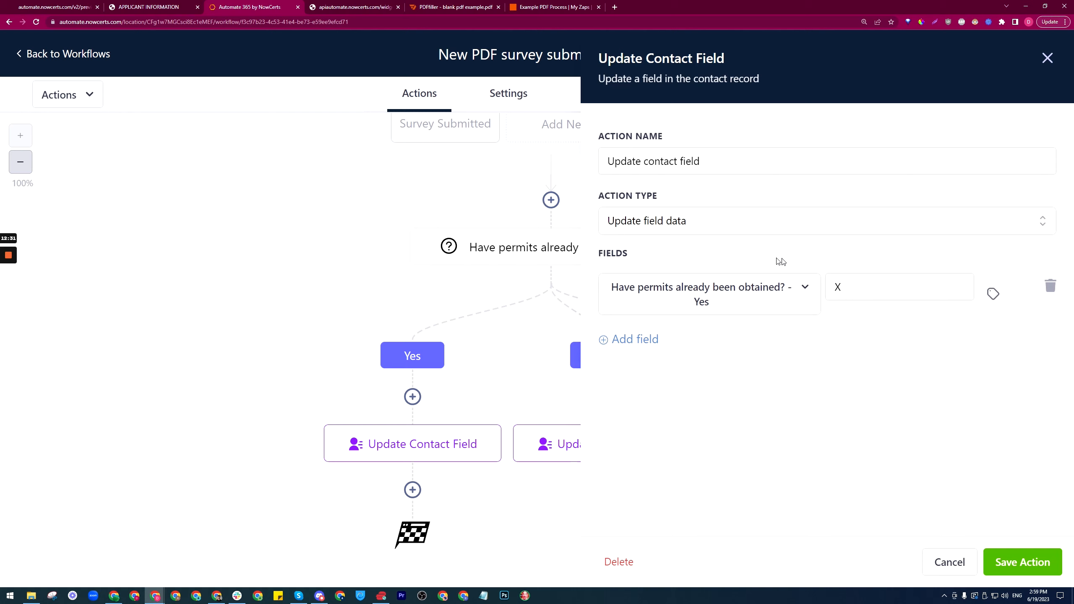
{"action": "left_click", "coordinate": [801, 287]}
{"action": "key", "text": "ctrl+v"}
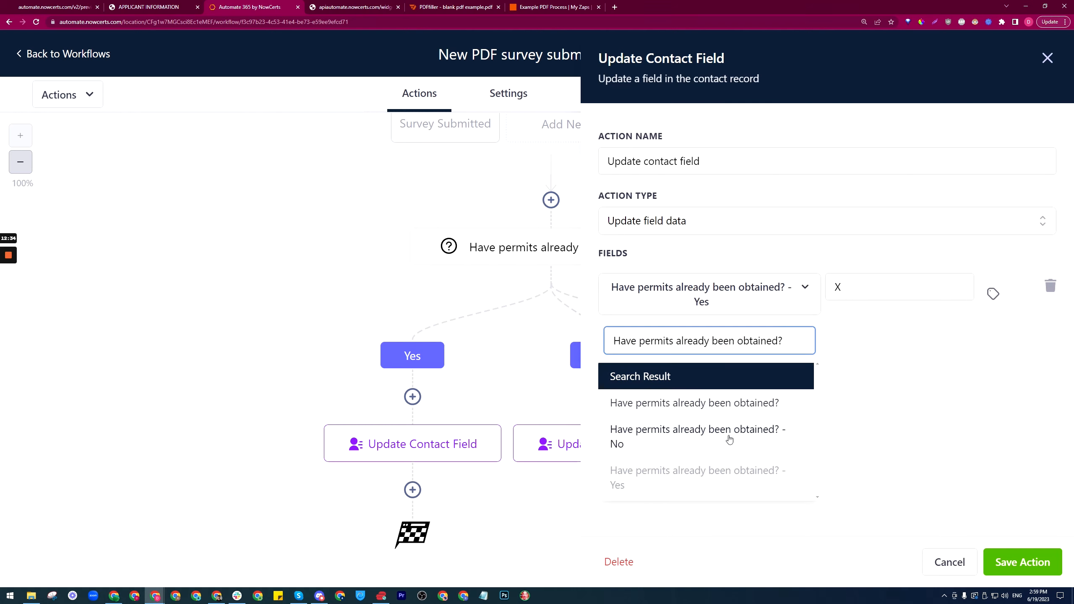
{"action": "left_click", "coordinate": [697, 443]}
{"action": "left_click", "coordinate": [846, 288]}
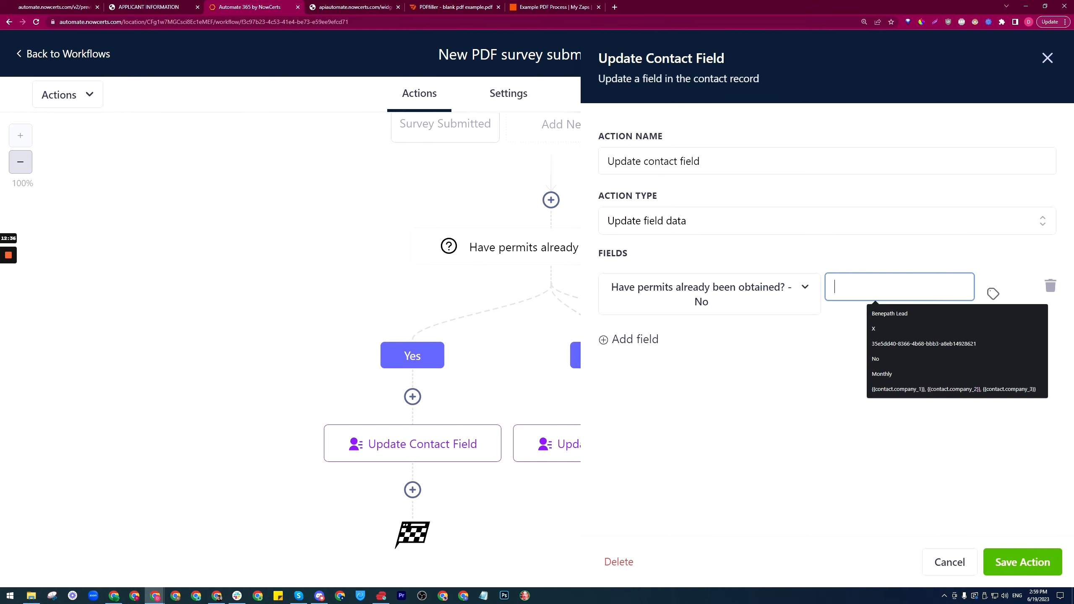
{"action": "left_click", "coordinate": [814, 415]}
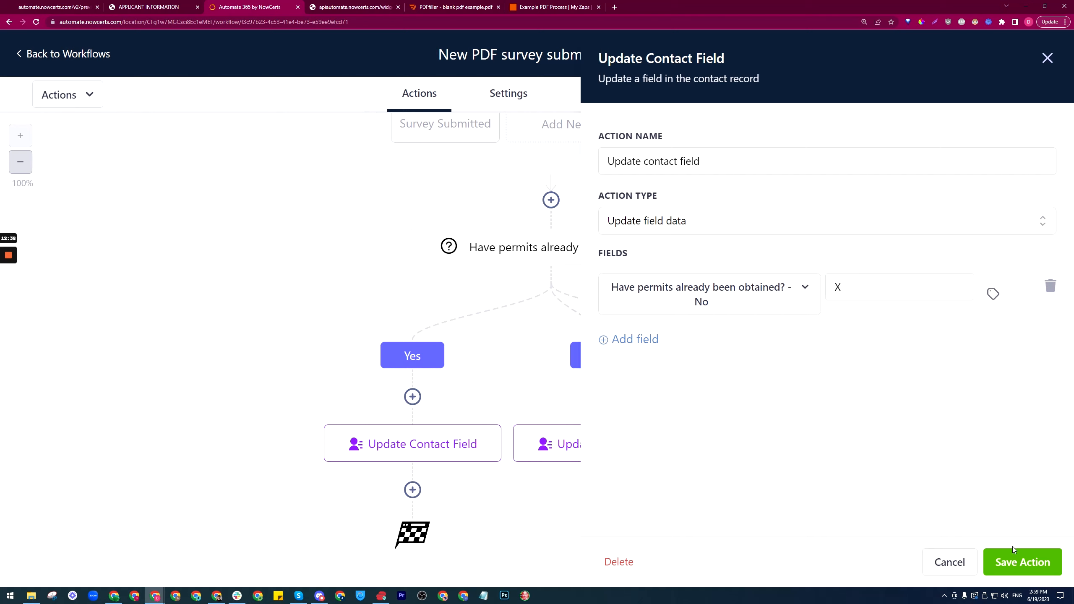
{"action": "left_click", "coordinate": [1020, 559]}
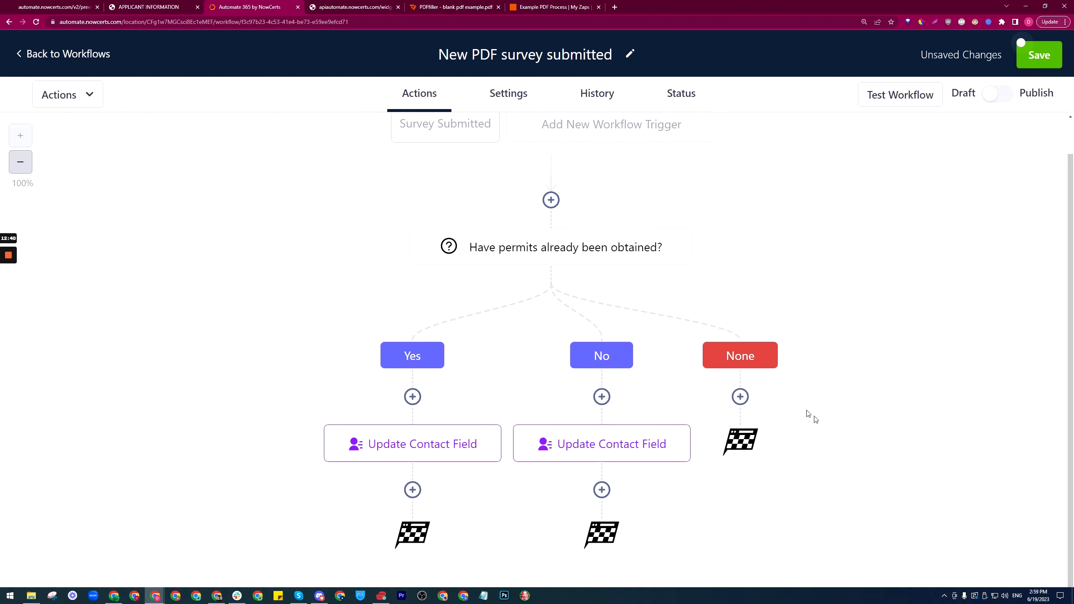
{"action": "left_click", "coordinate": [1023, 44]}
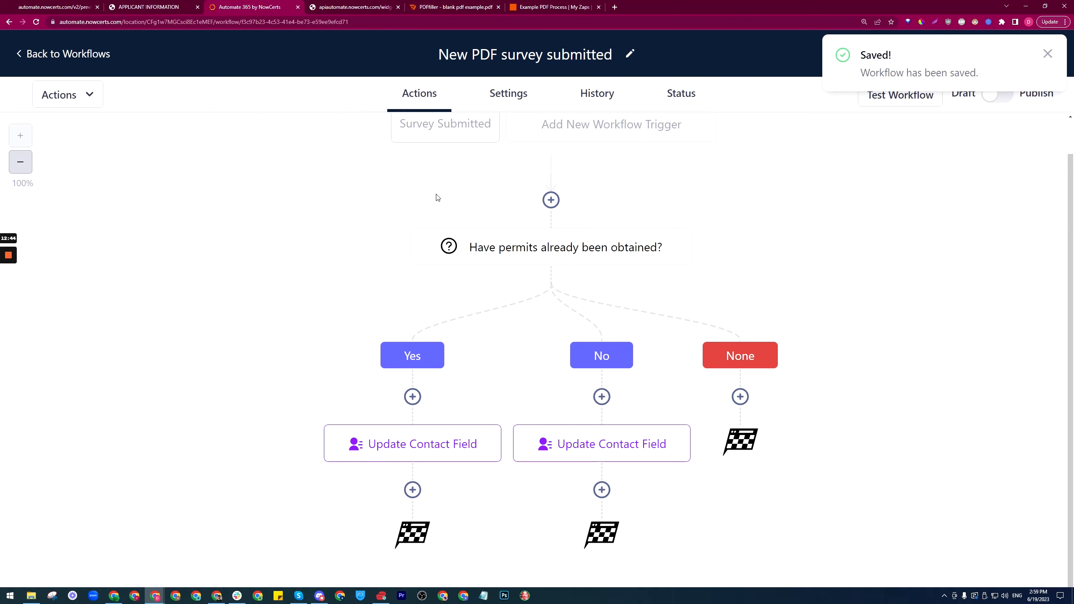
{"action": "left_click", "coordinate": [541, 4]}
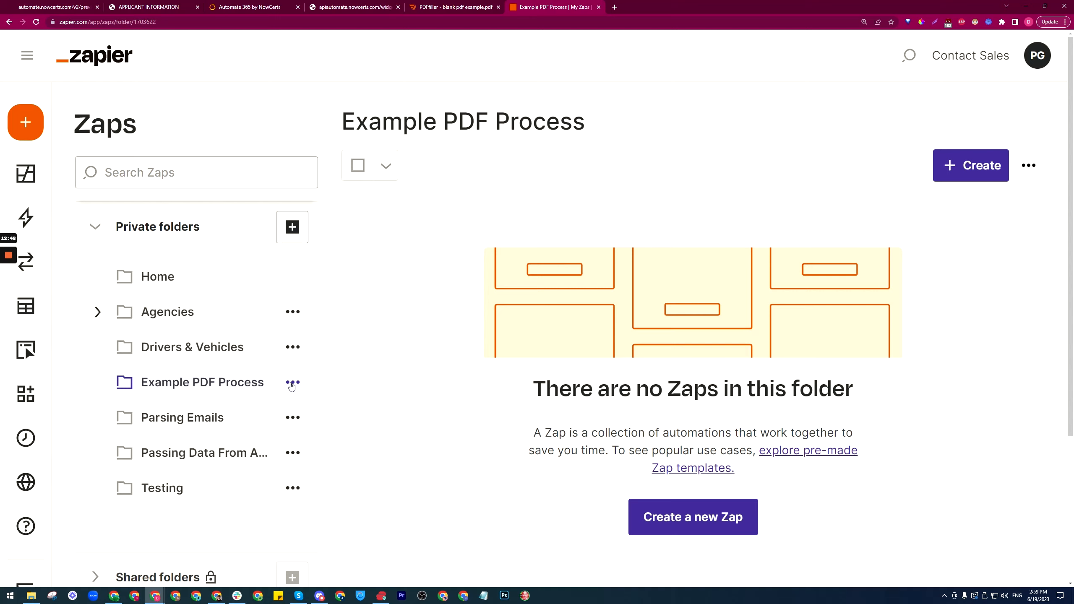
Step: Start a Zap with Webhooks by Zapier's Catch Hook event and copy the generated webhook URL
{"action": "left_click", "coordinate": [699, 516]}
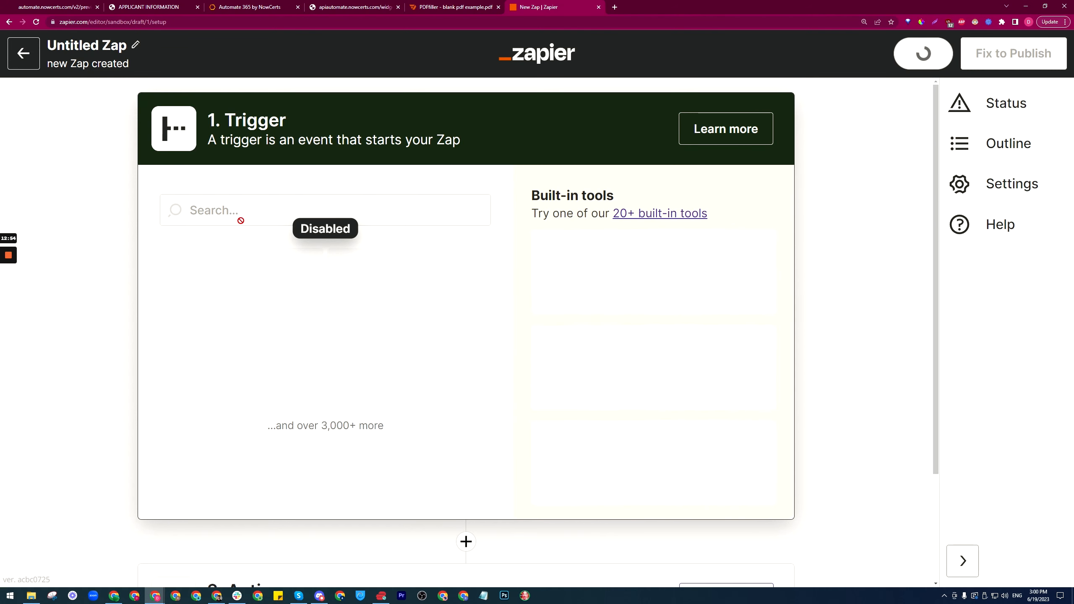
{"action": "left_click", "coordinate": [240, 216]}
{"action": "type", "text": "web"}
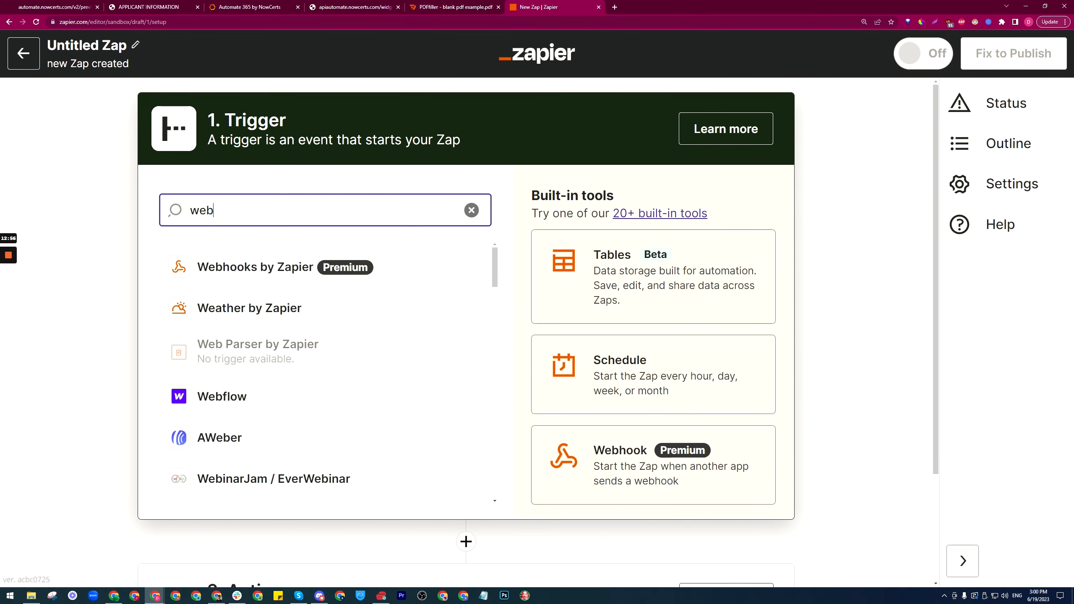
{"action": "left_click", "coordinate": [250, 265]}
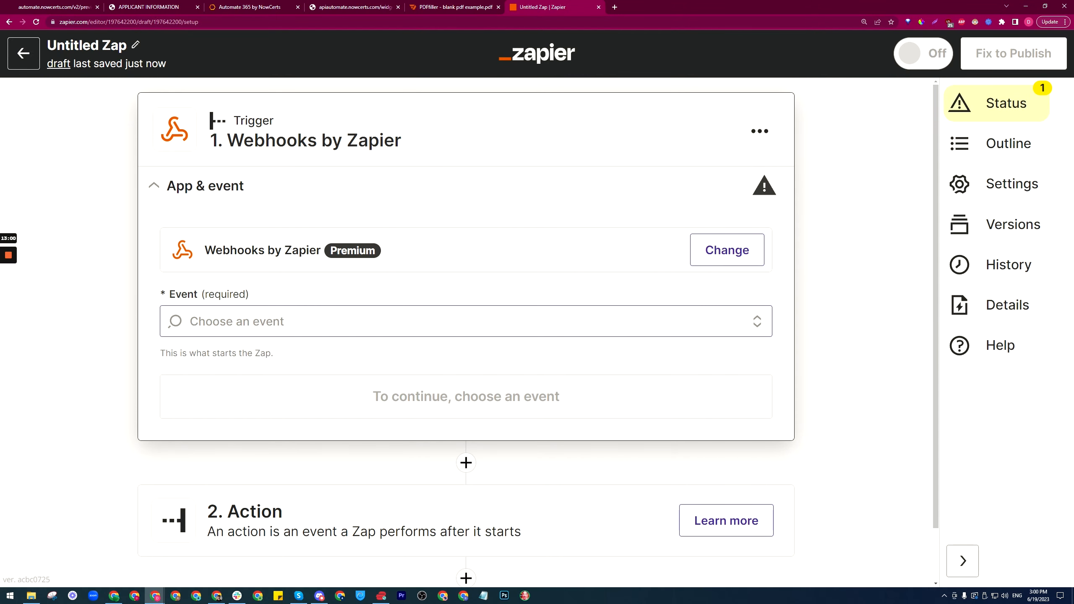
{"action": "left_click", "coordinate": [256, 321]}
{"action": "left_click", "coordinate": [239, 326]}
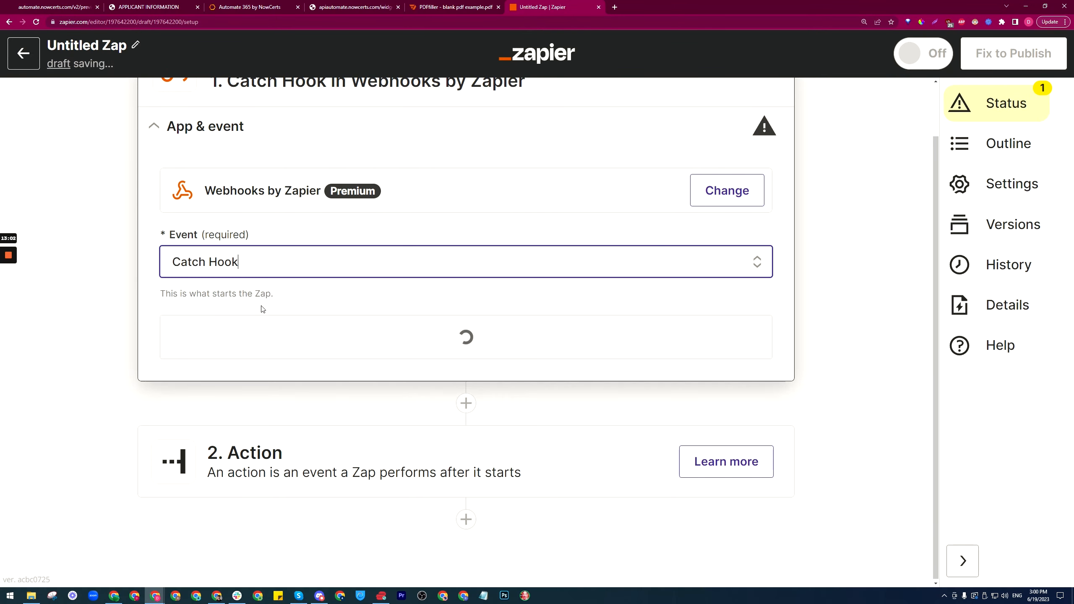
{"action": "left_click", "coordinate": [354, 332]}
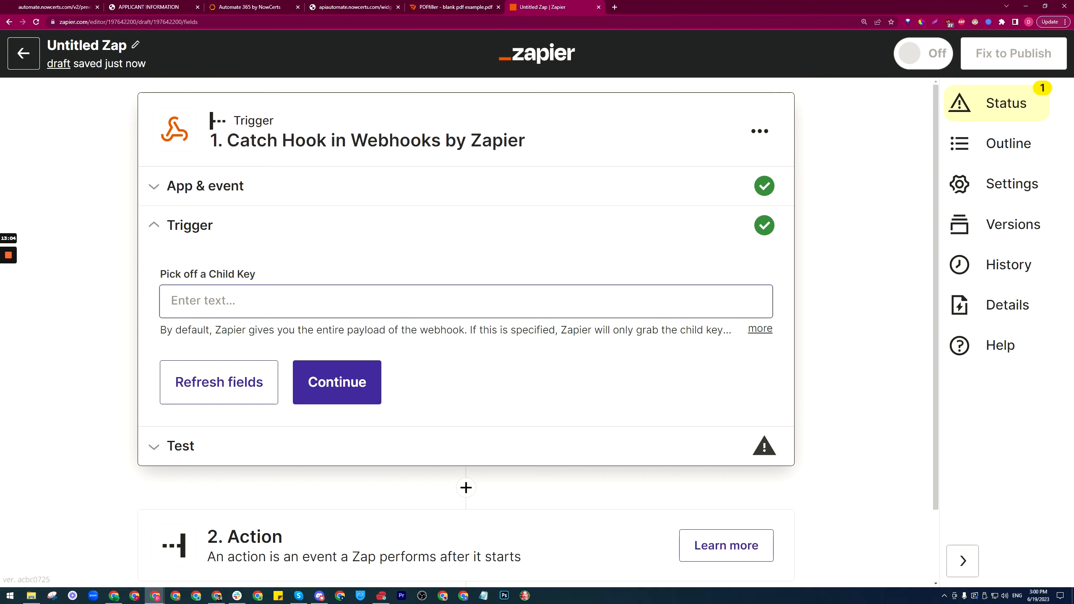
{"action": "left_click", "coordinate": [319, 387]}
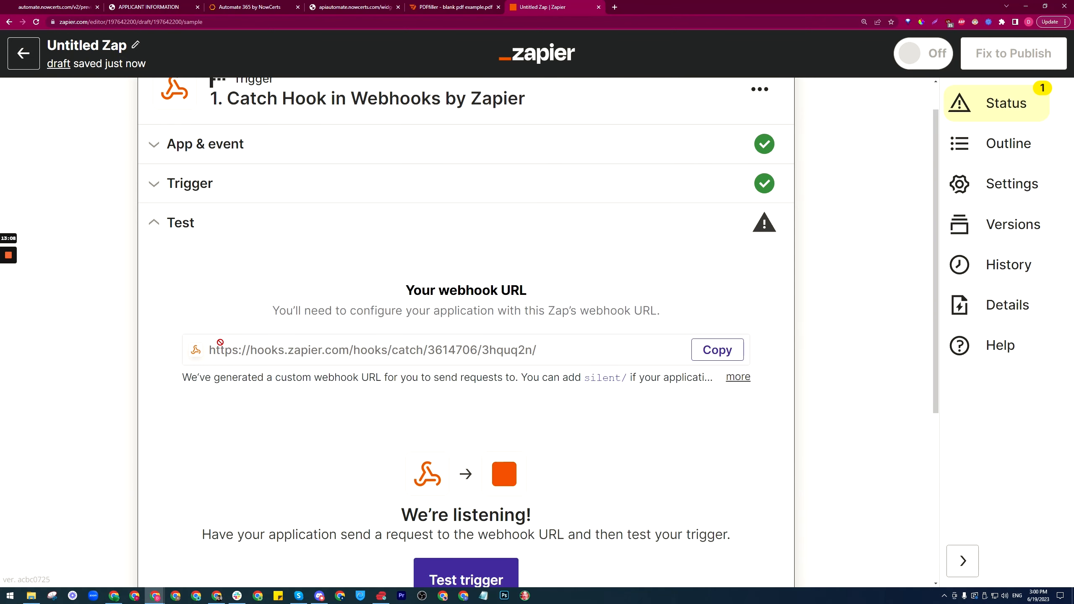
{"action": "left_click", "coordinate": [716, 351]}
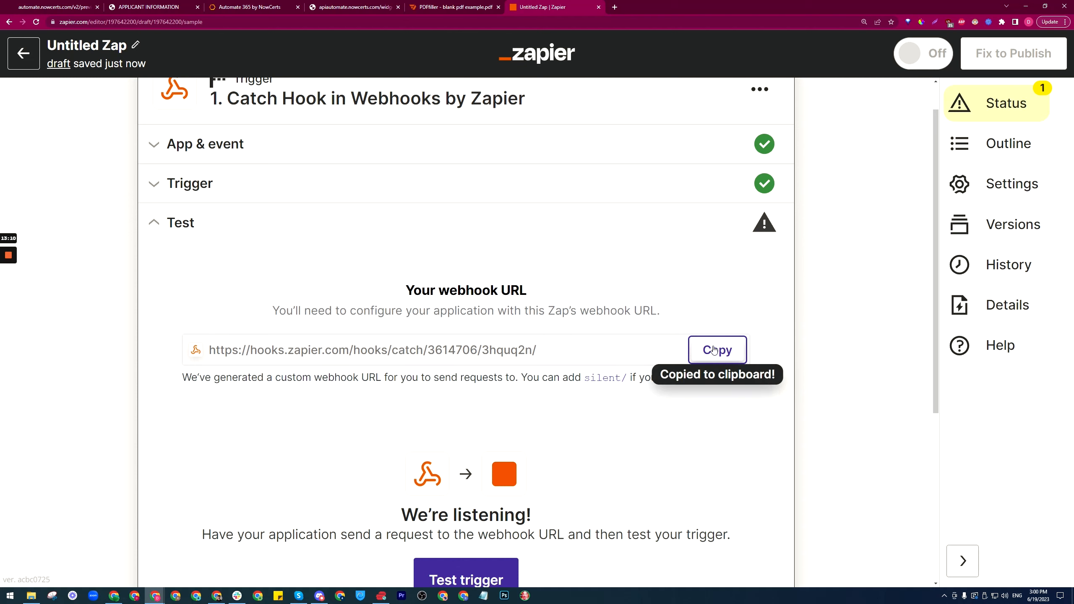
{"action": "left_click", "coordinate": [248, 6]}
Step: Add a Webhook action after the Yes branch's Update Contact Field that posts to the Zapier catch-hook URL
{"action": "left_click", "coordinate": [413, 491]}
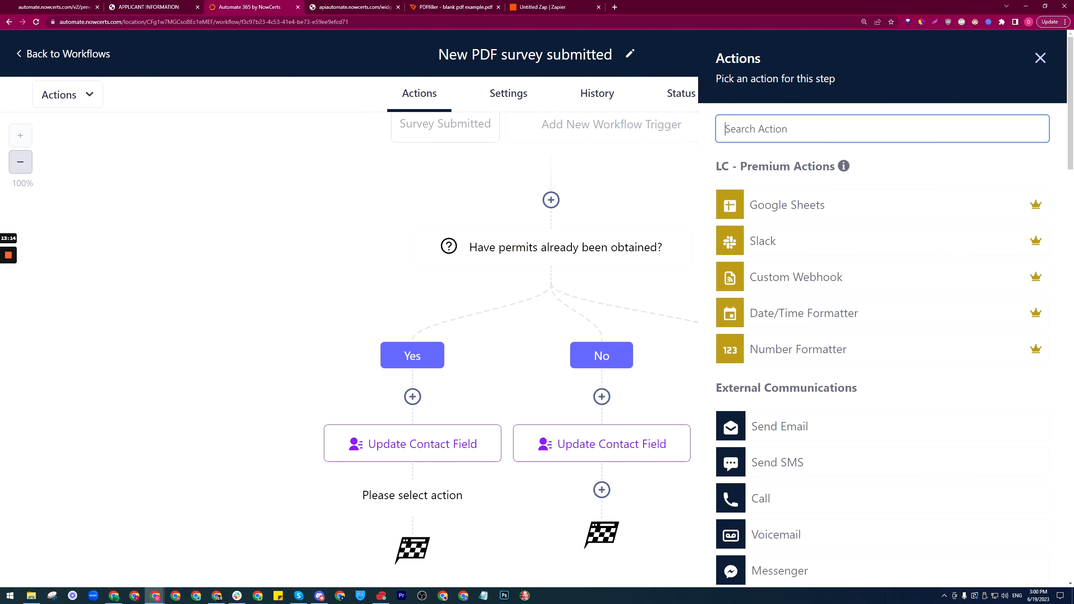
{"action": "type", "text": "we"}
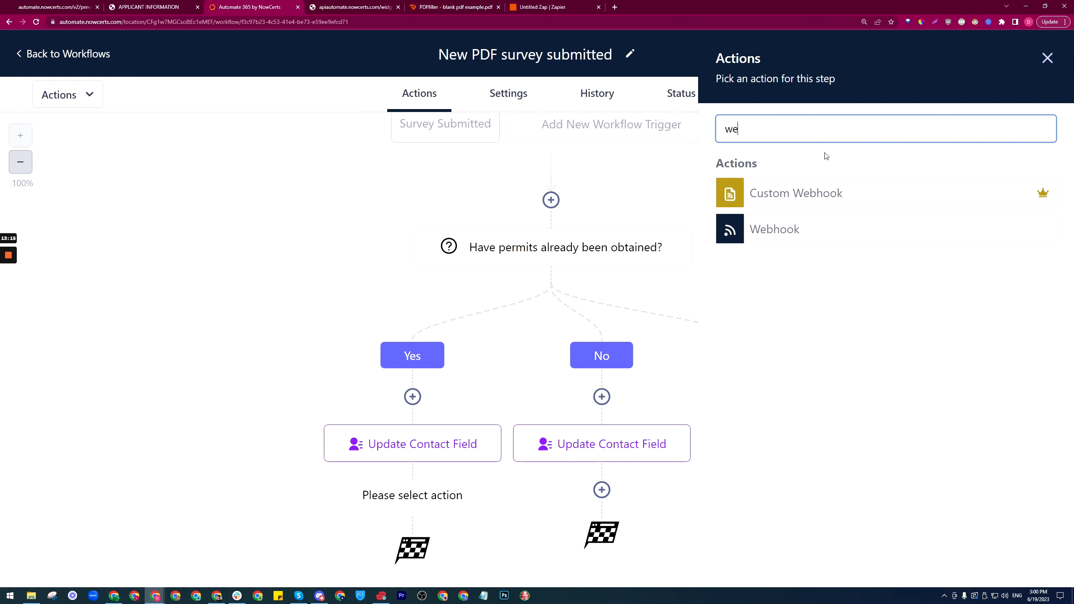
{"action": "left_click", "coordinate": [783, 238]}
{"action": "left_click", "coordinate": [798, 279]}
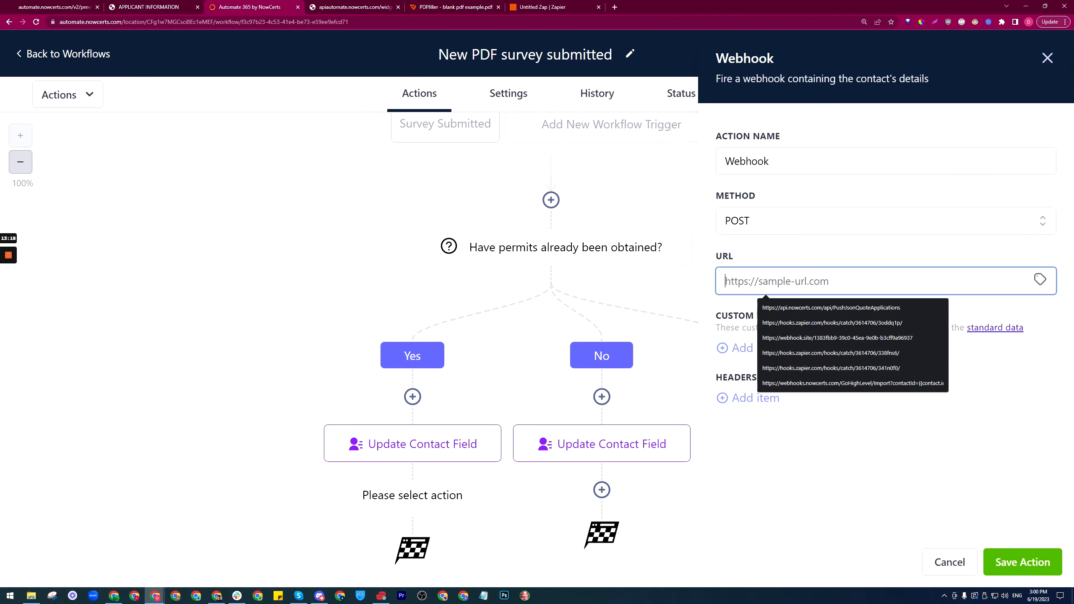
{"action": "left_click", "coordinate": [851, 326]}
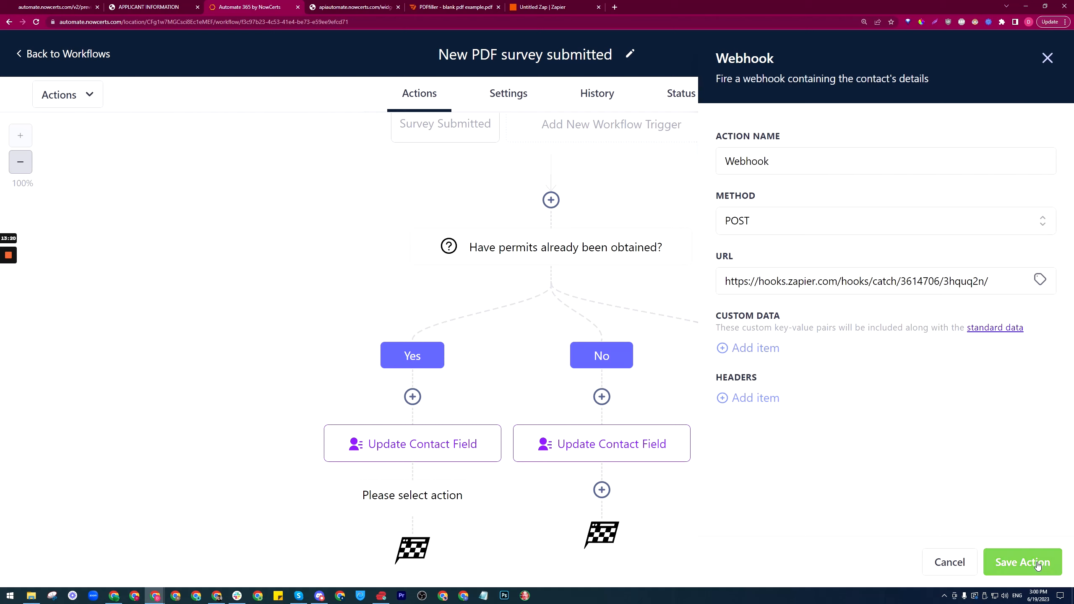
{"action": "left_click", "coordinate": [1023, 562]}
{"action": "scroll", "coordinate": [771, 384], "scroll_direction": "down", "scroll_amount": 2}
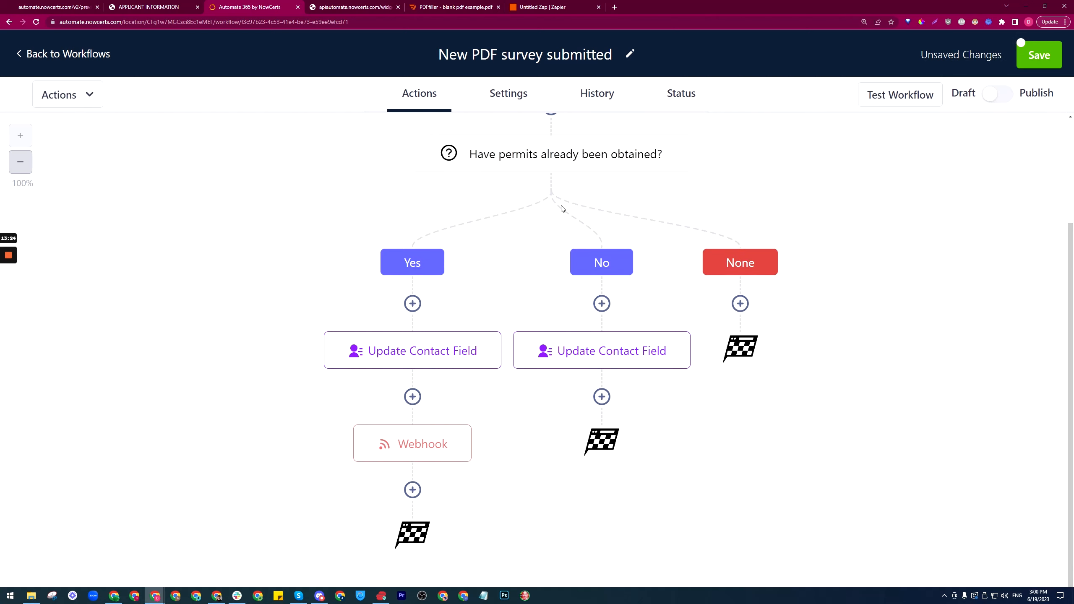
Step: Add a Go To step under the No branch
{"action": "left_click", "coordinate": [602, 397]}
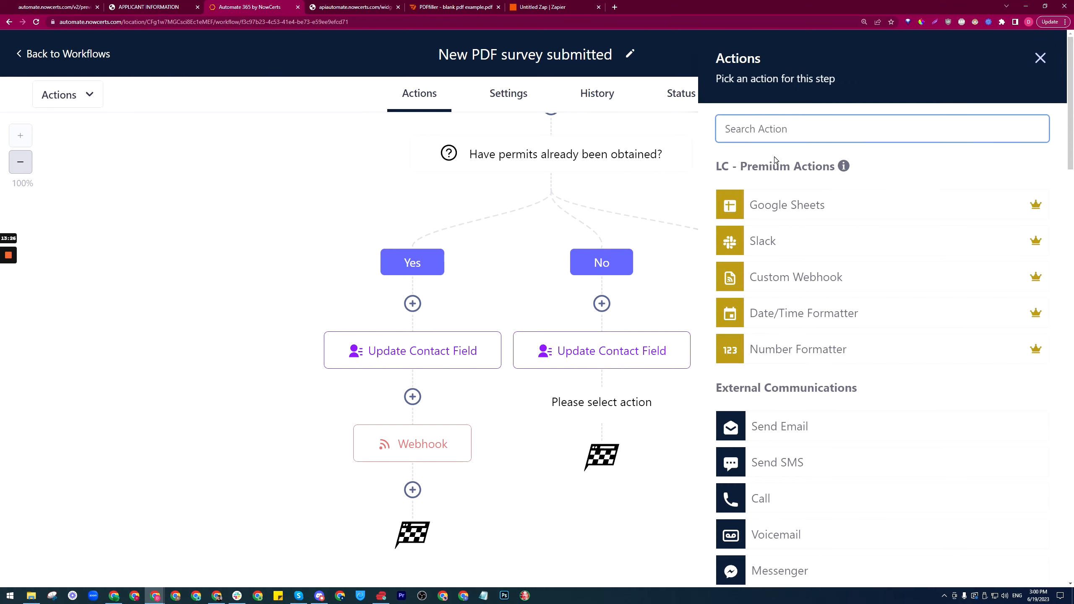
{"action": "type", "text": "we"}
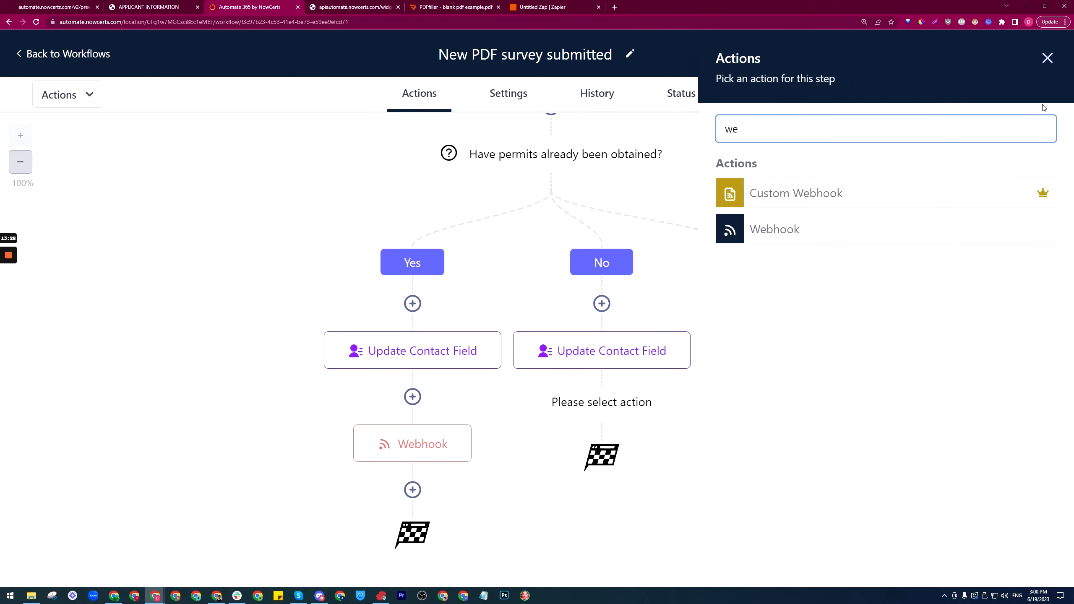
{"action": "left_click", "coordinate": [1044, 58]}
{"action": "left_click", "coordinate": [603, 396]}
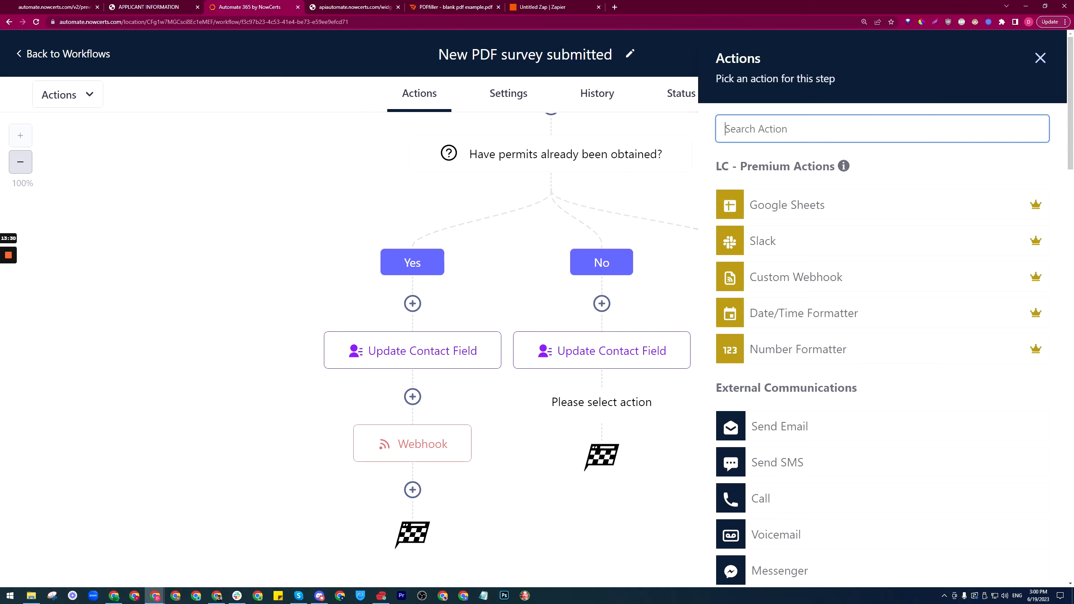
{"action": "type", "text": "go"}
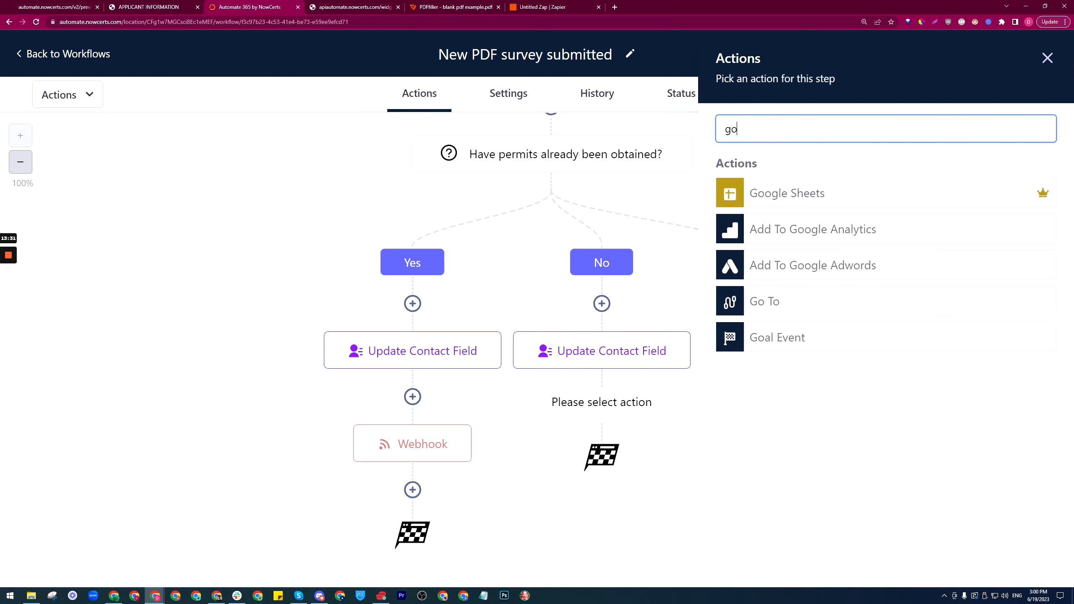
{"action": "left_click", "coordinate": [808, 295]}
{"action": "left_click", "coordinate": [1027, 563]}
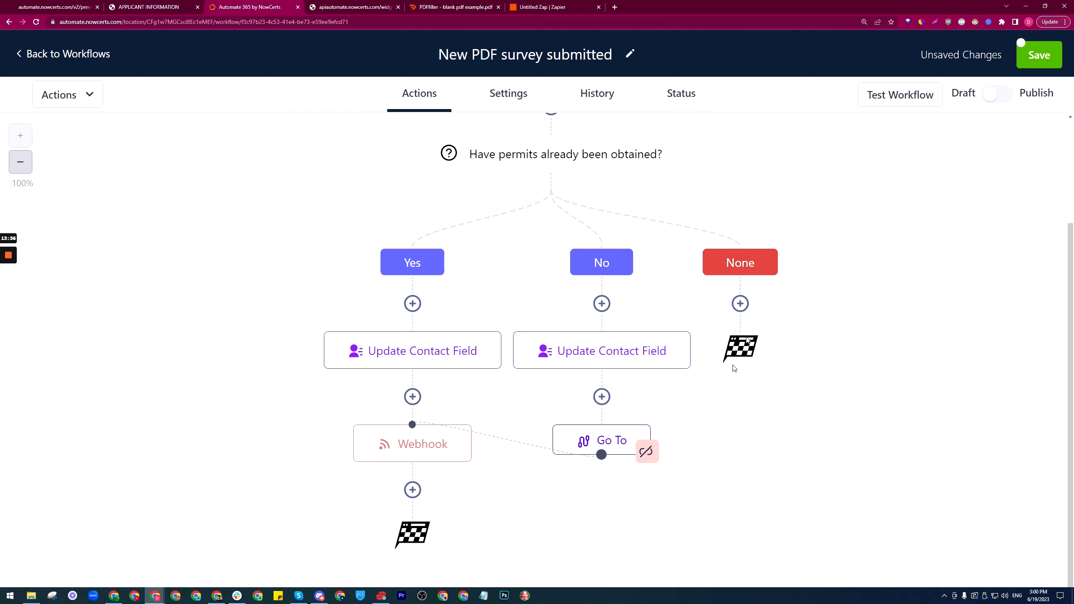
Step: Add a Go To step under the None branch that jumps to the Webhook step
{"action": "left_click", "coordinate": [740, 304]}
{"action": "type", "text": "go to"}
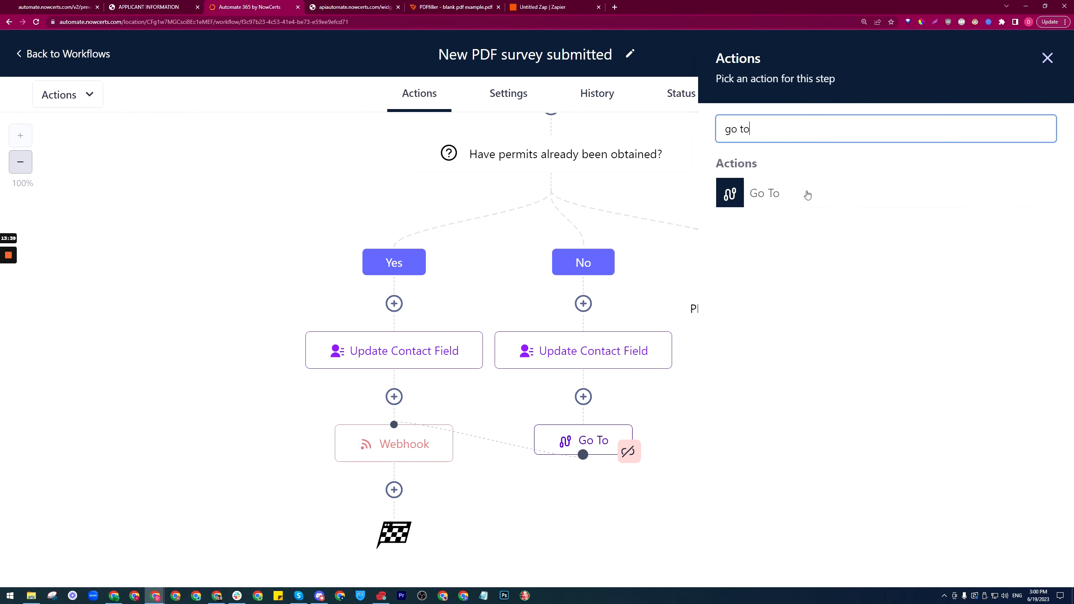
{"action": "left_click", "coordinate": [808, 195]}
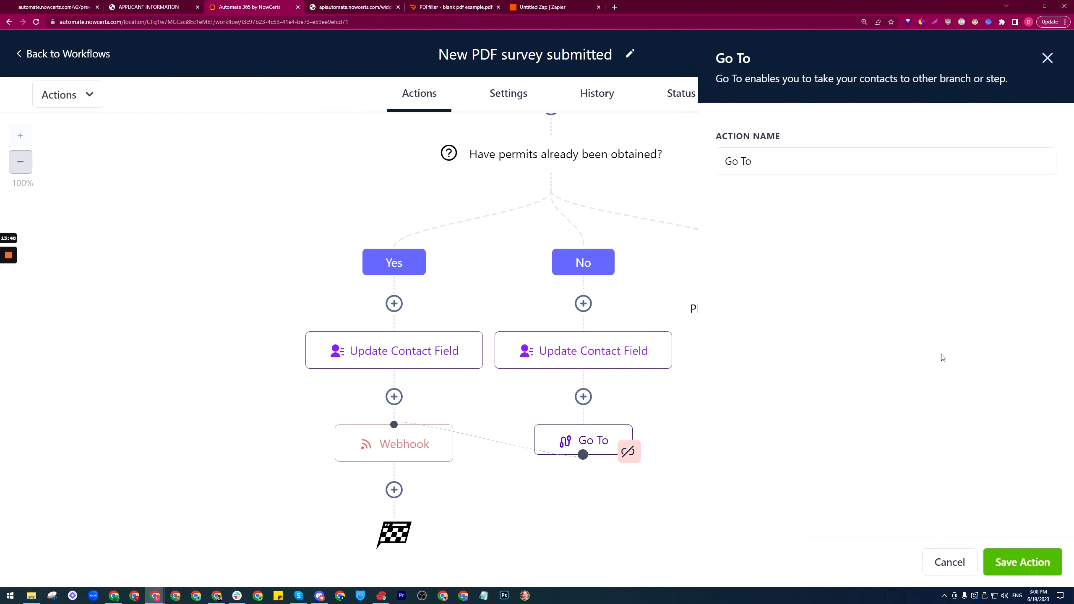
{"action": "left_click", "coordinate": [1028, 565]}
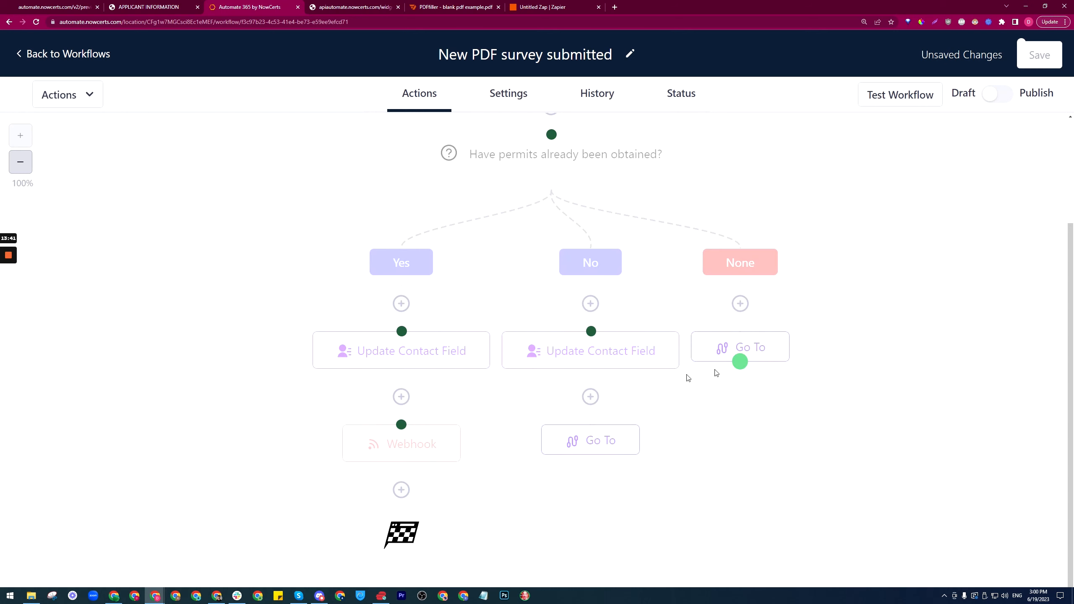
{"action": "left_click", "coordinate": [401, 424]}
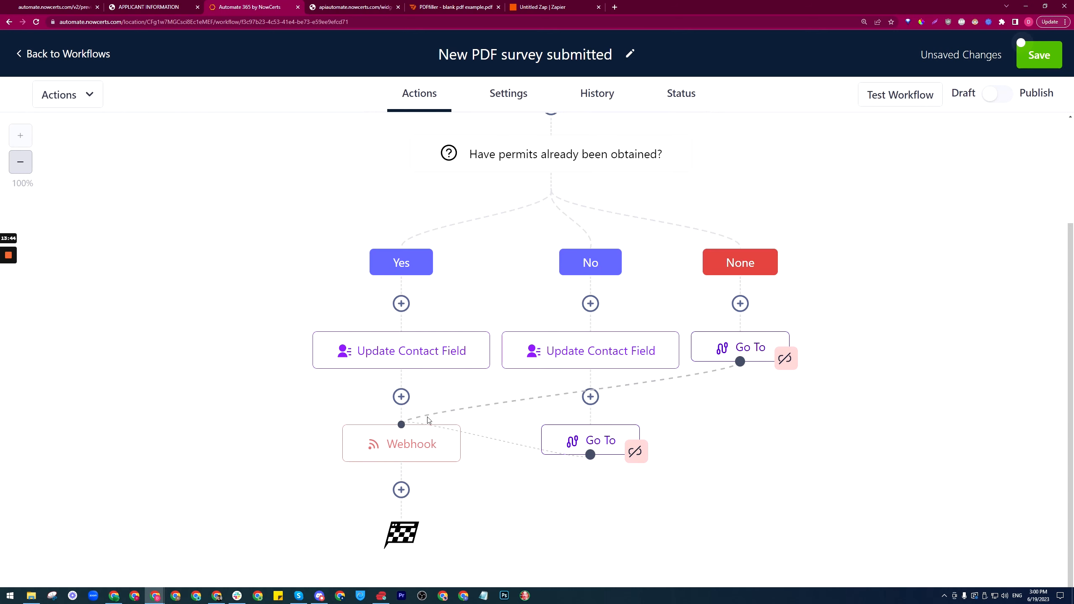
Step: Save the workflow, glance at the Zap, then return to the workflow's trigger
{"action": "left_click", "coordinate": [995, 98]}
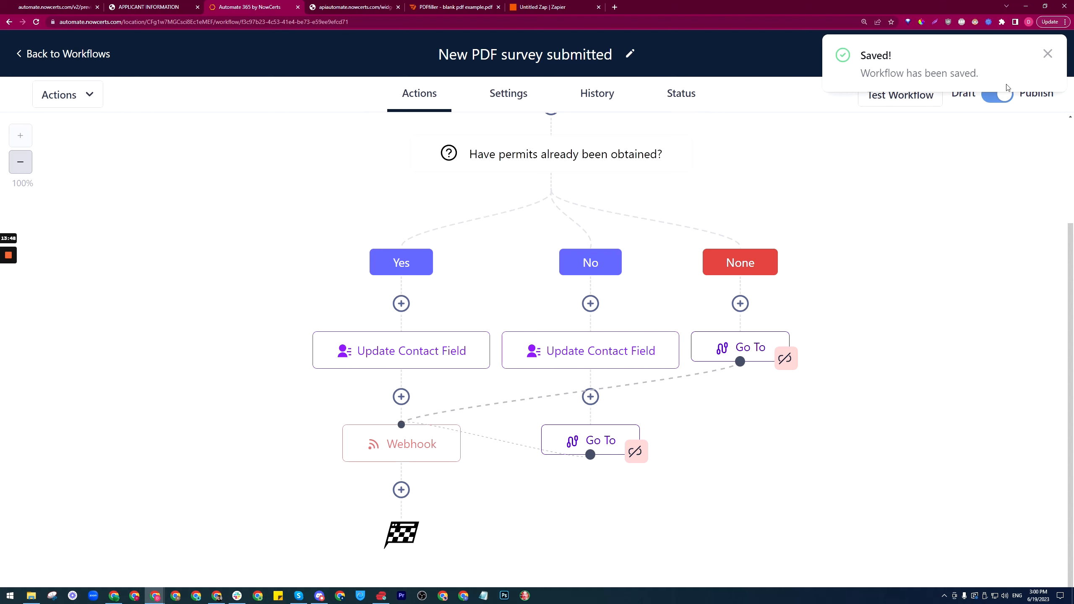
{"action": "left_click", "coordinate": [1050, 50]}
{"action": "left_click", "coordinate": [509, 5]}
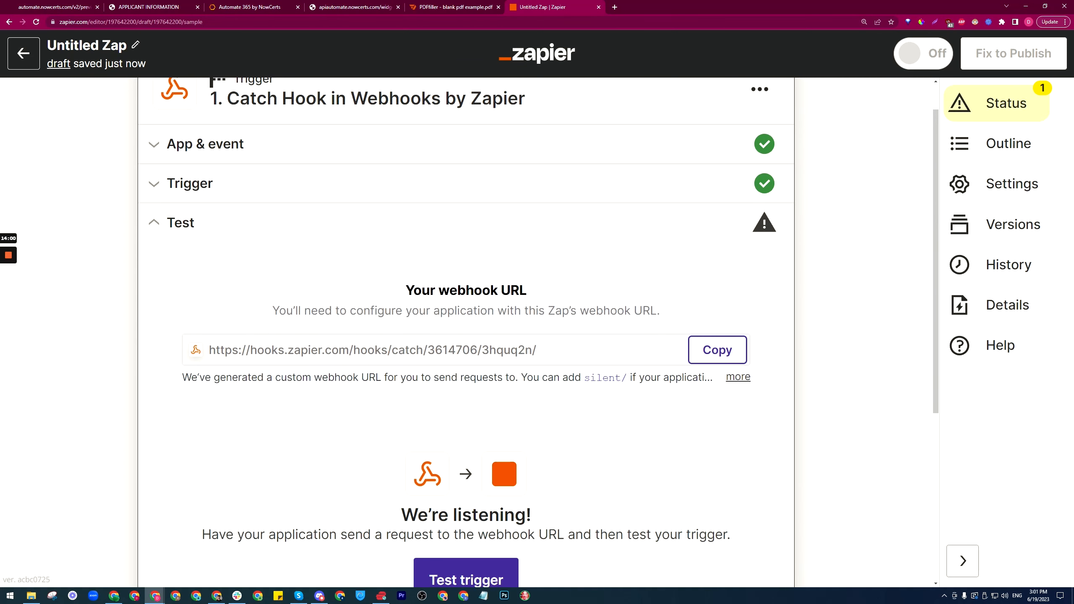
{"action": "left_click", "coordinate": [295, 4]}
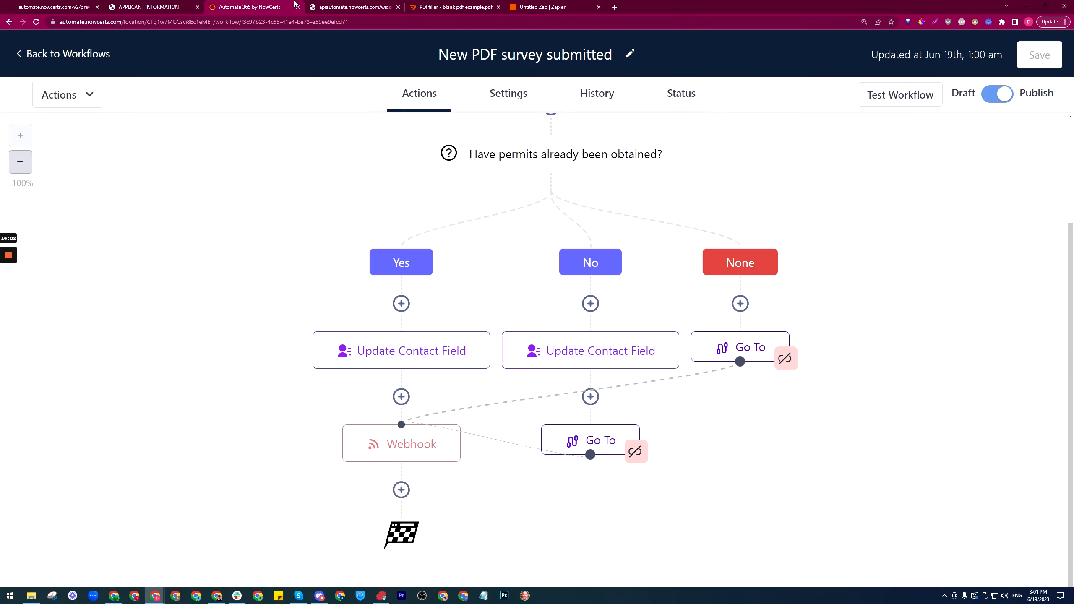
{"action": "scroll", "coordinate": [160, 115], "scroll_direction": "up", "scroll_amount": 1}
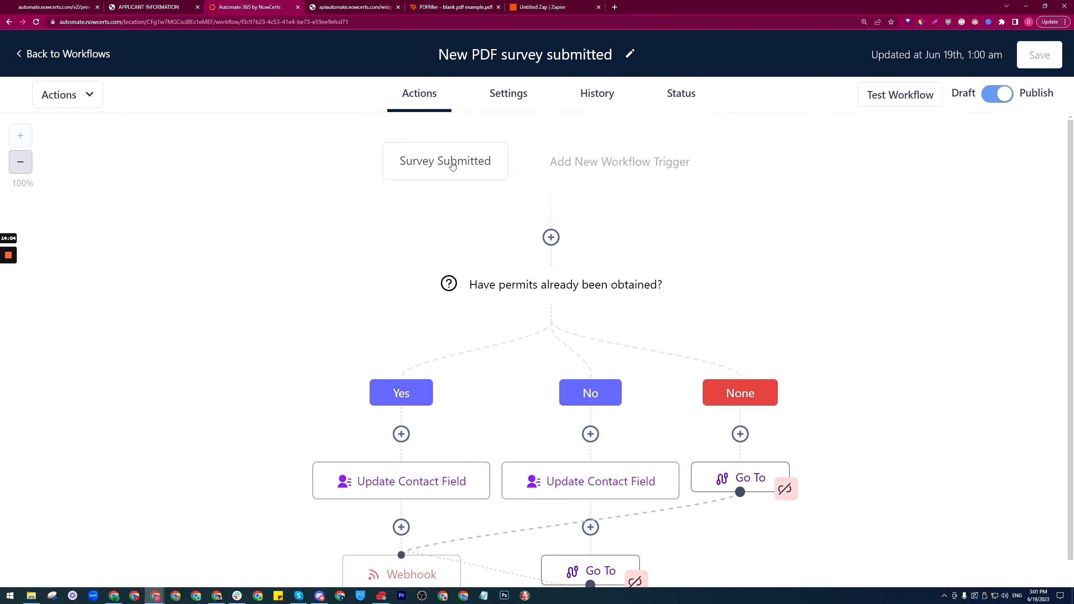
Step: Open the Example PDF filler process survey from Sites > Surveys and save it
{"action": "left_click", "coordinate": [75, 59]}
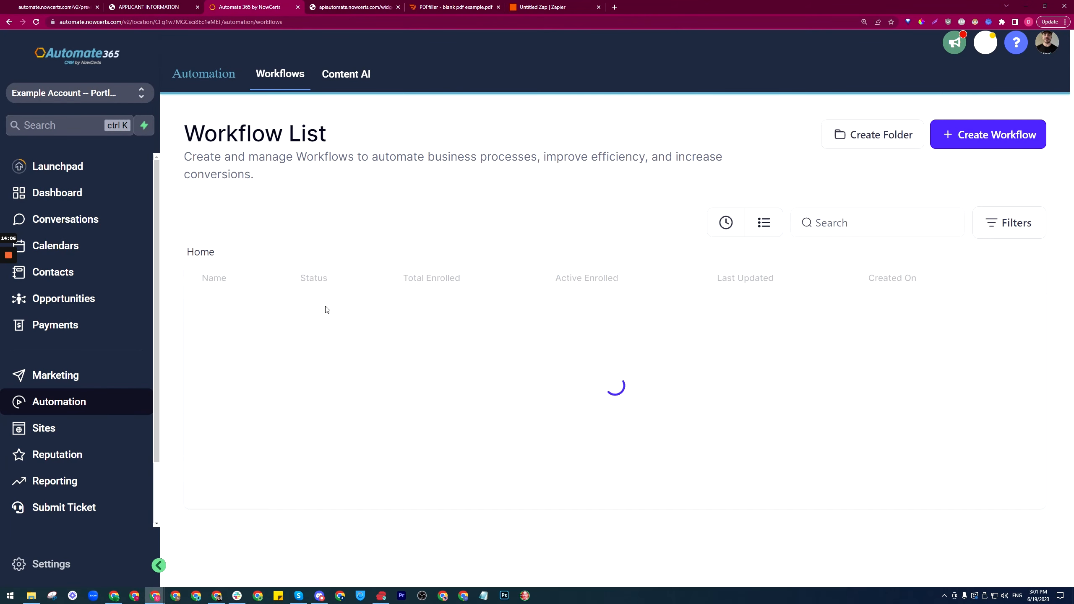
{"action": "left_click", "coordinate": [44, 429]}
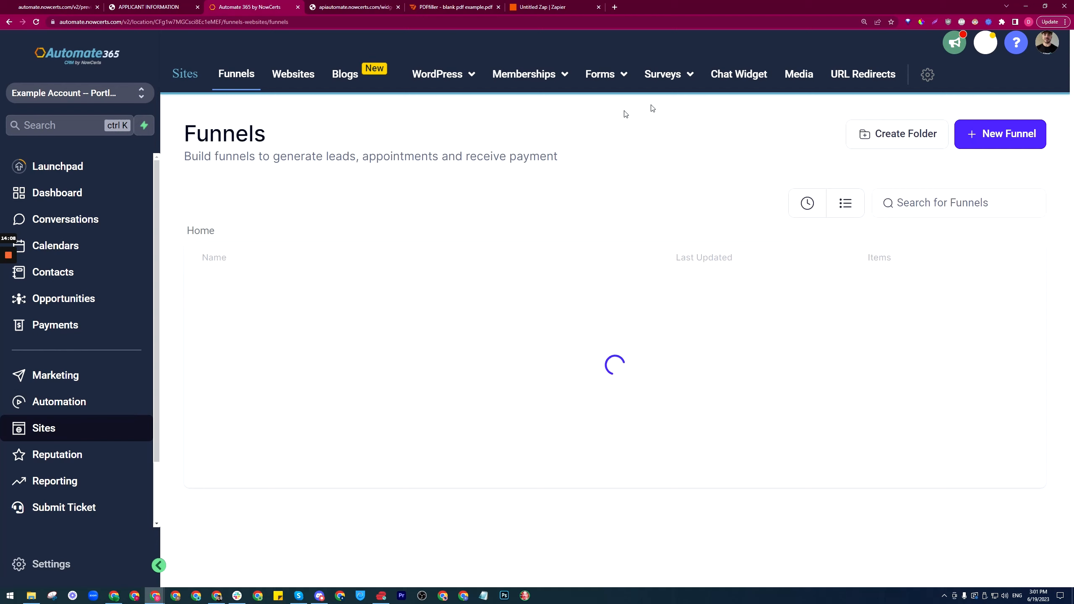
{"action": "left_click", "coordinate": [689, 81]}
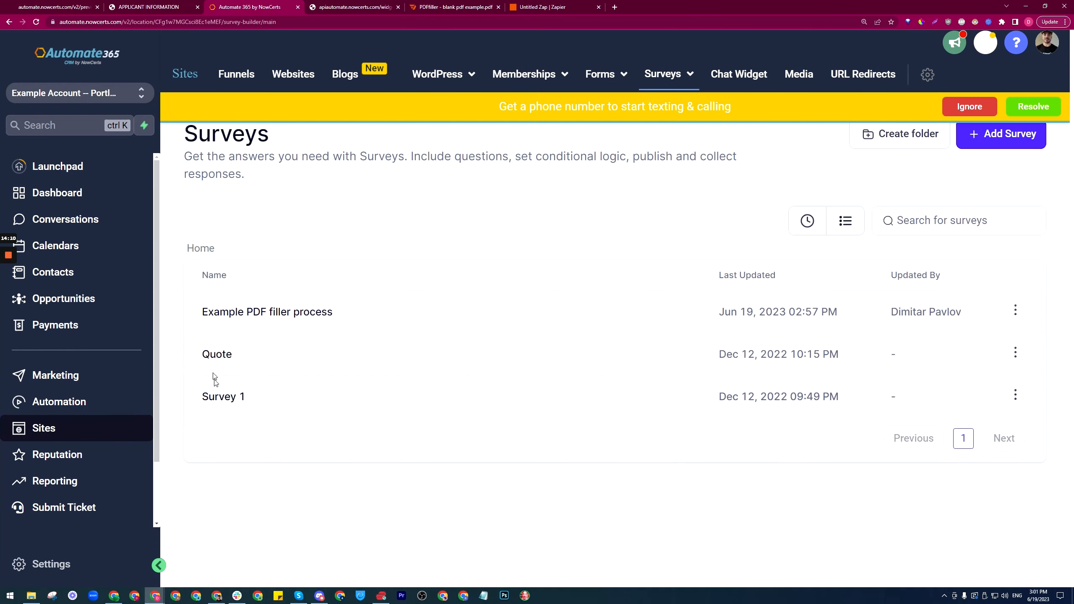
{"action": "left_click", "coordinate": [230, 312]}
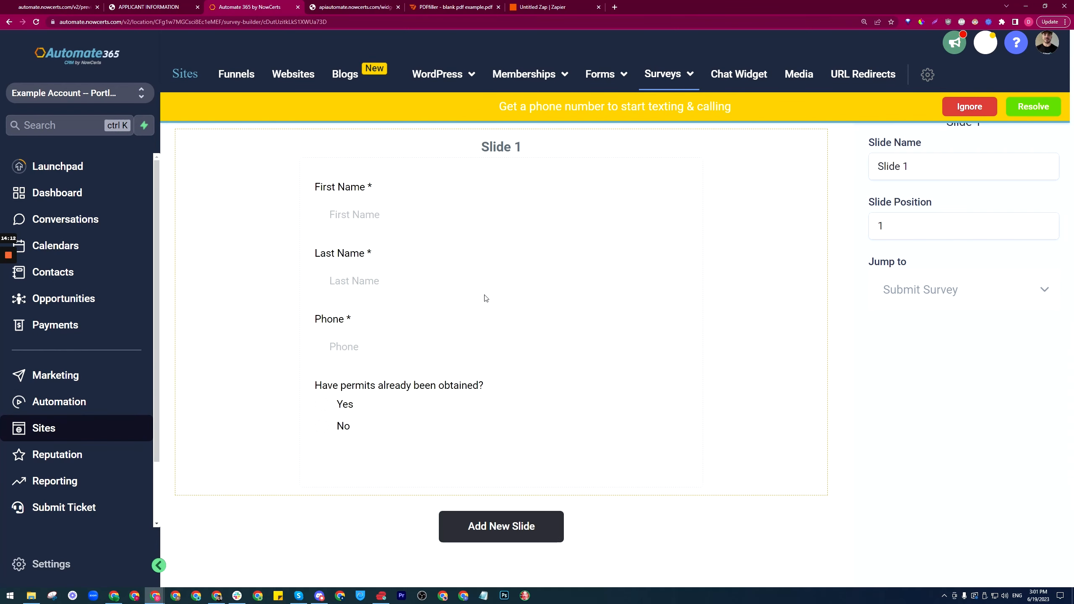
{"action": "left_click", "coordinate": [970, 111]}
{"action": "left_click", "coordinate": [879, 114]}
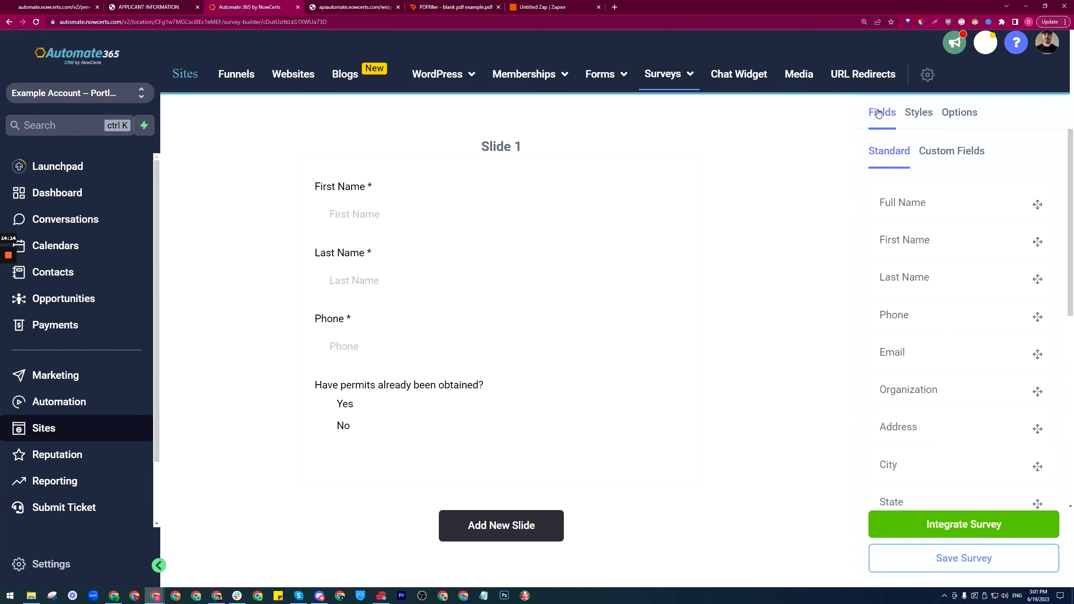
{"action": "left_click", "coordinate": [949, 564]}
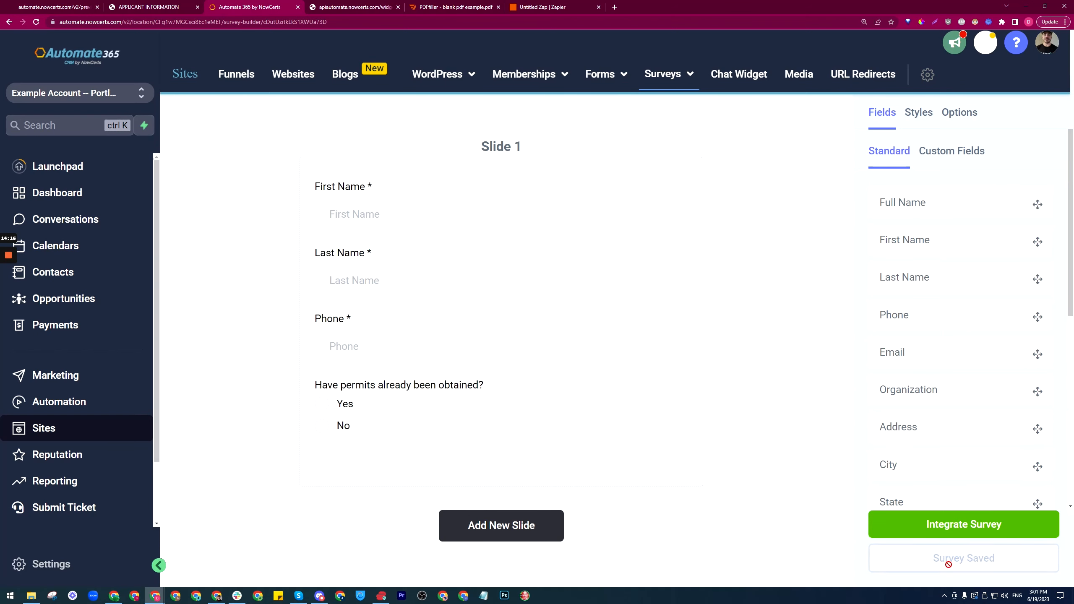
Step: Open the survey's shareable link in a new tab
{"action": "left_click", "coordinate": [961, 525]}
{"action": "left_click", "coordinate": [652, 282]}
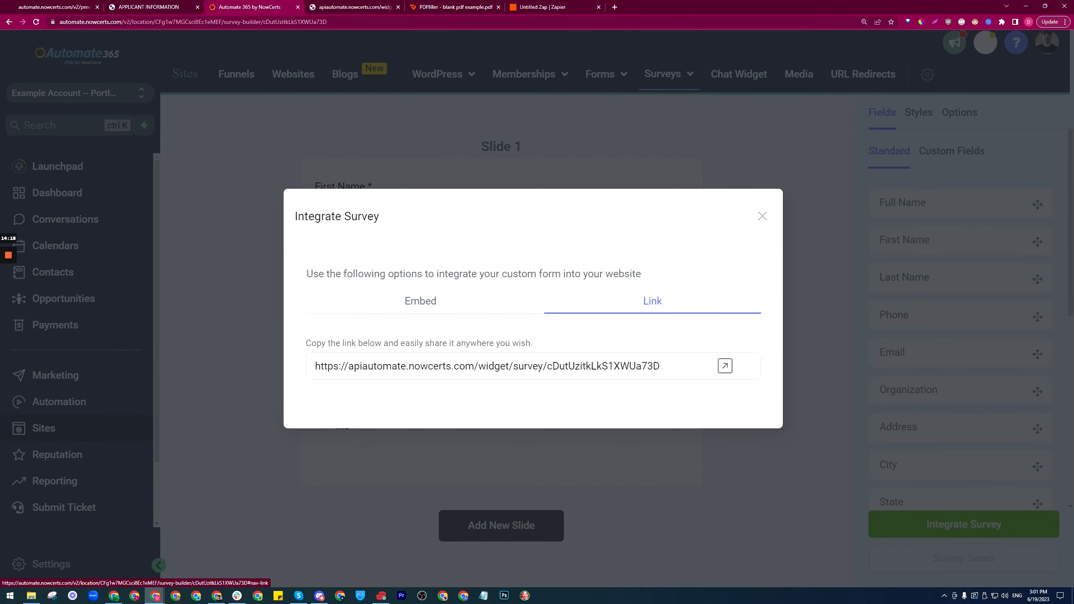
{"action": "left_click", "coordinate": [724, 364]}
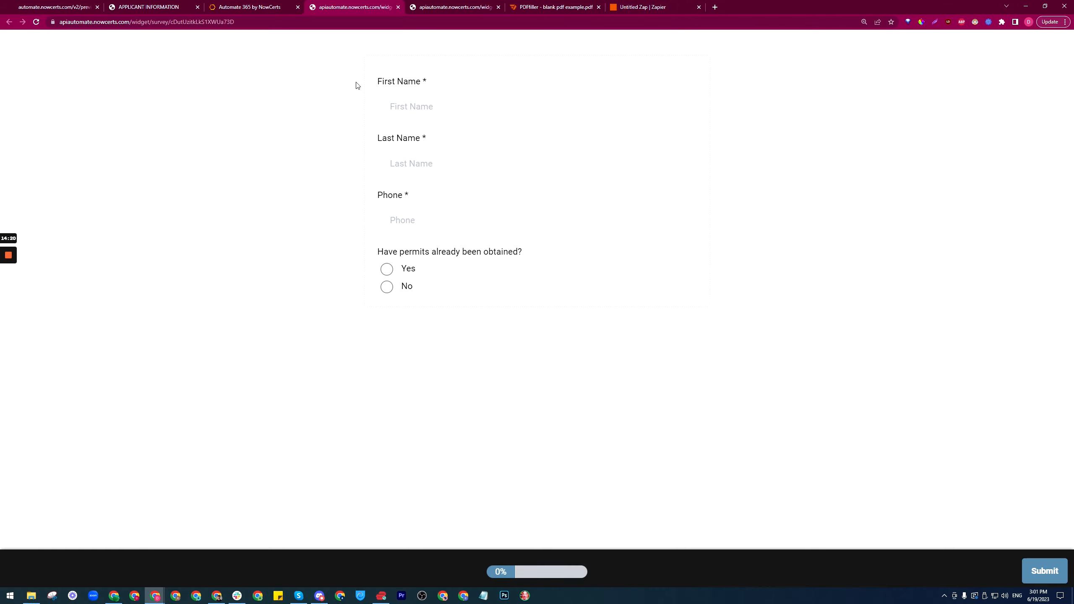
Step: Fill in the test name and phone number in +1 format, answer Yes to permits, and submit
{"action": "left_click", "coordinate": [398, 107]}
{"action": "left_click", "coordinate": [449, 138]}
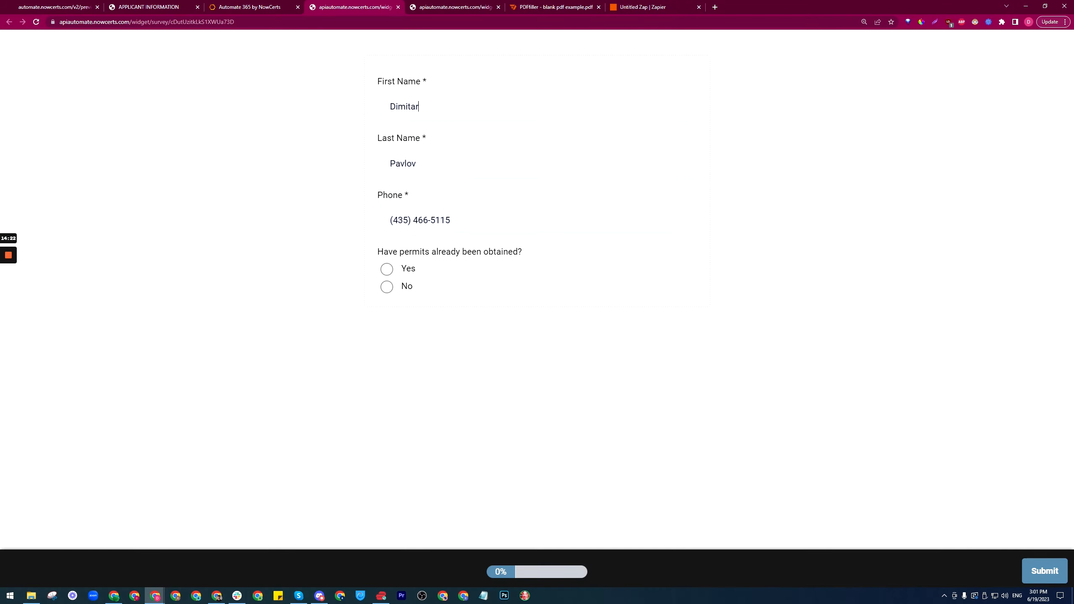
{"action": "left_click_drag", "start_coordinate": [449, 220], "coordinate": [316, 235]}
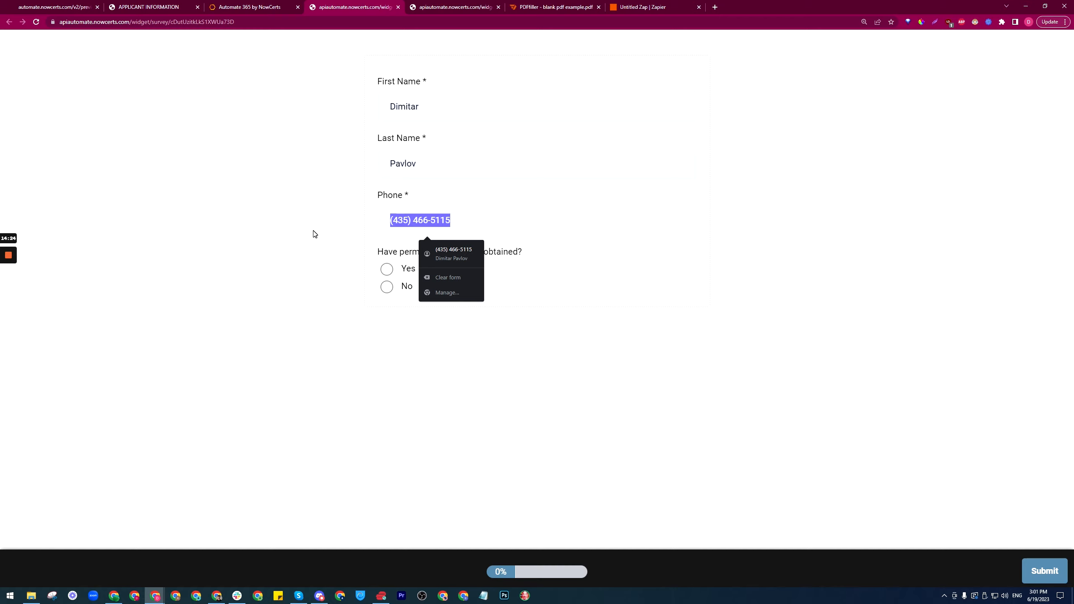
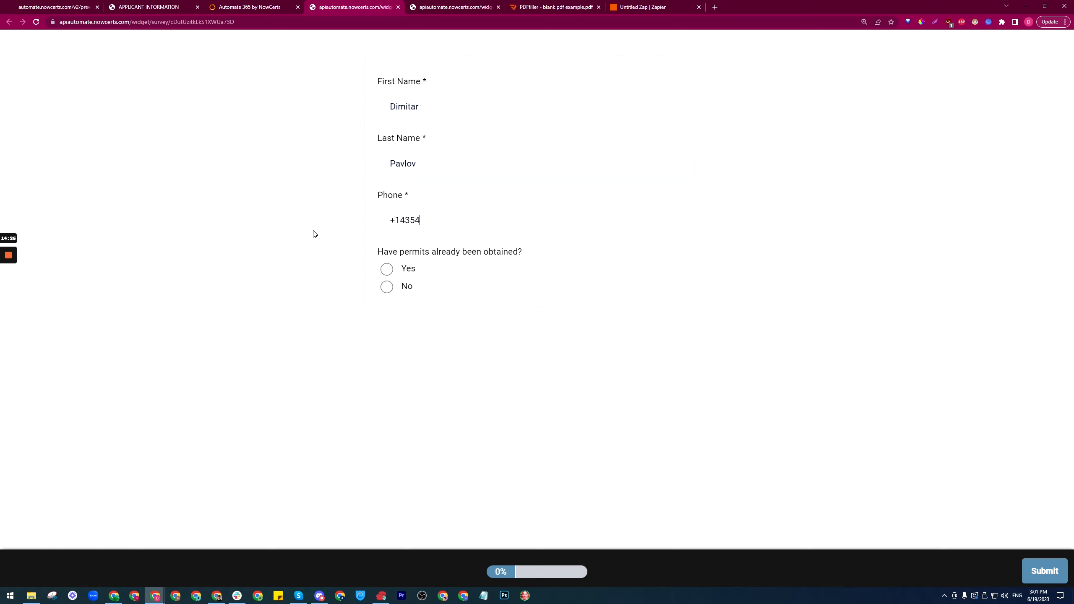
{"action": "left_click", "coordinate": [387, 271]}
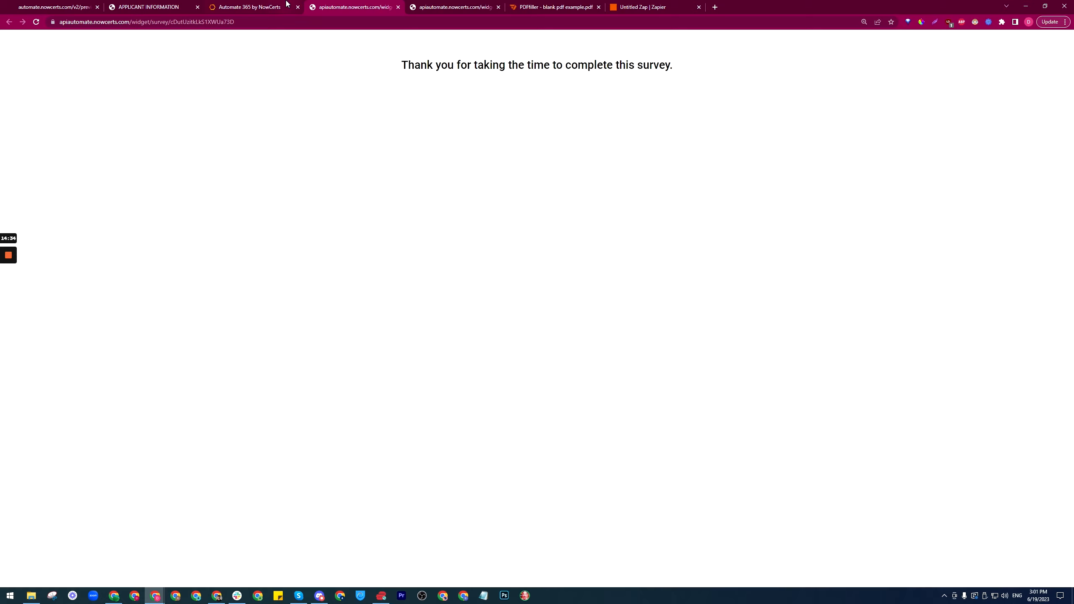
Step: Rerun the Catch Hook trigger test until it finds the survey request
{"action": "left_click", "coordinate": [677, 3]}
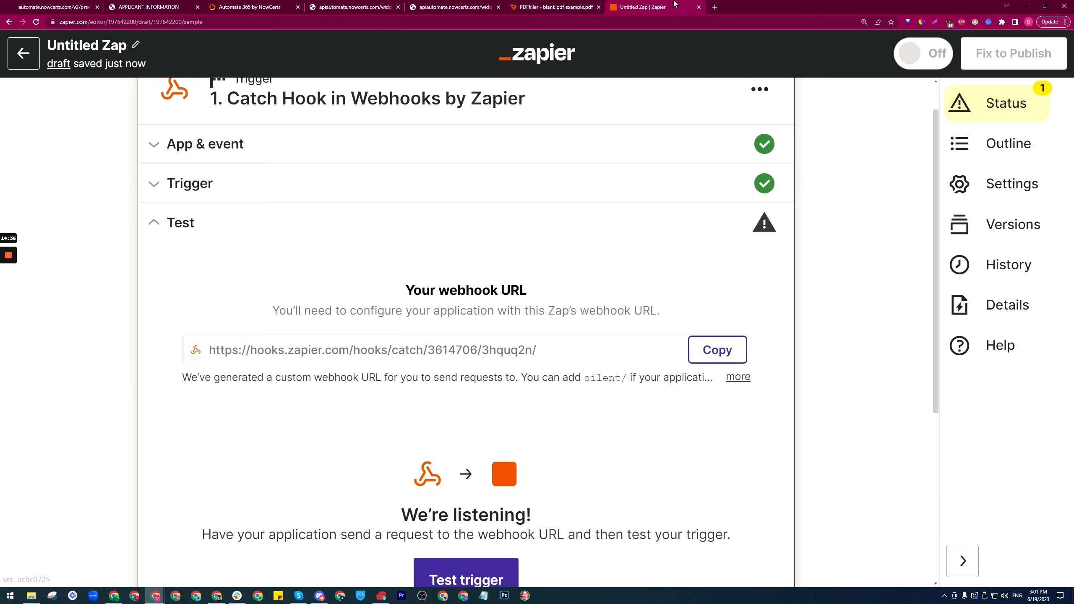
{"action": "scroll", "coordinate": [691, 192], "scroll_direction": "down", "scroll_amount": 5}
{"action": "left_click", "coordinate": [459, 379]}
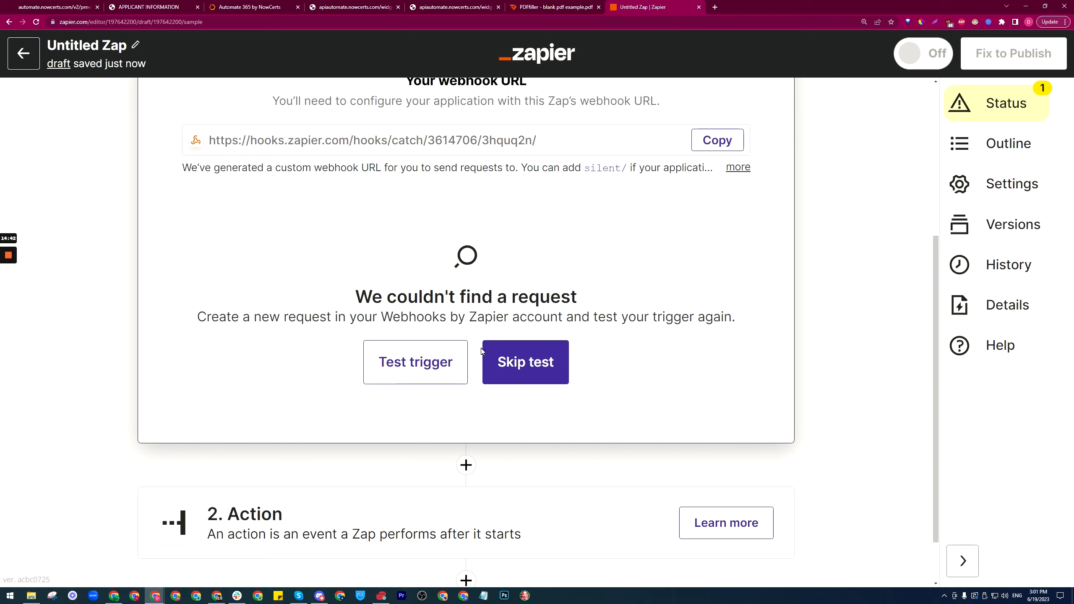
{"action": "left_click", "coordinate": [418, 363]}
{"action": "left_click", "coordinate": [428, 360]}
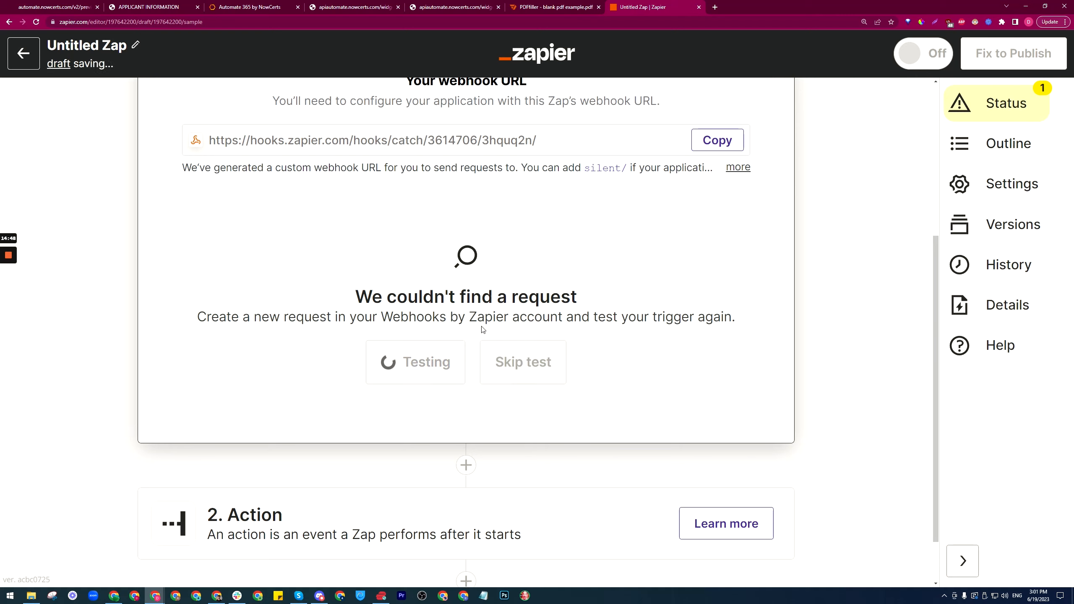
{"action": "left_click", "coordinate": [408, 360]}
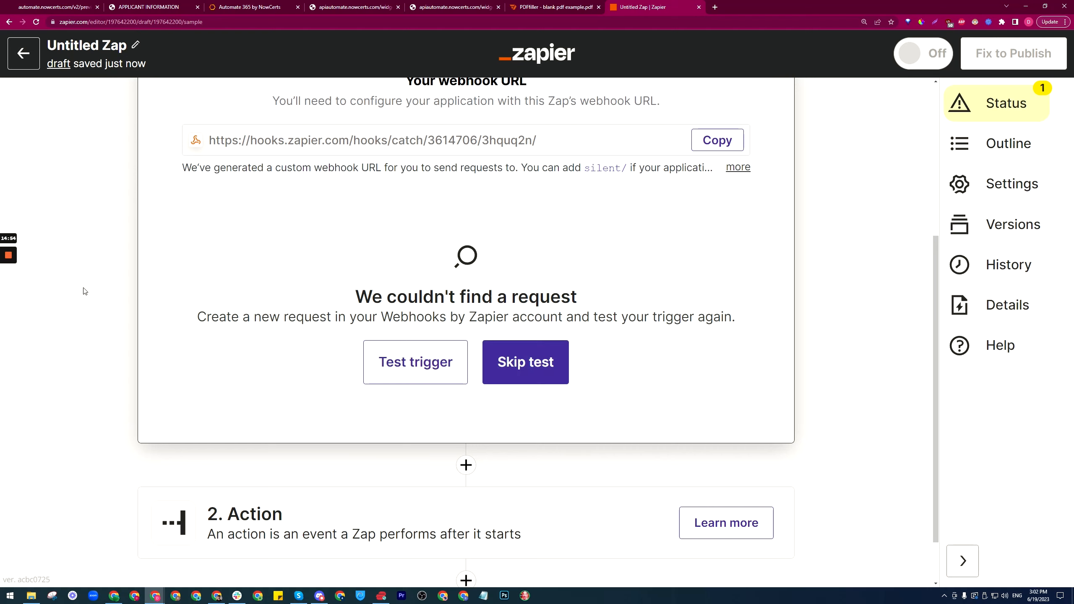
Step: Review the captured request A and continue to the action step
{"action": "mouse_move", "coordinate": [8, 263]}
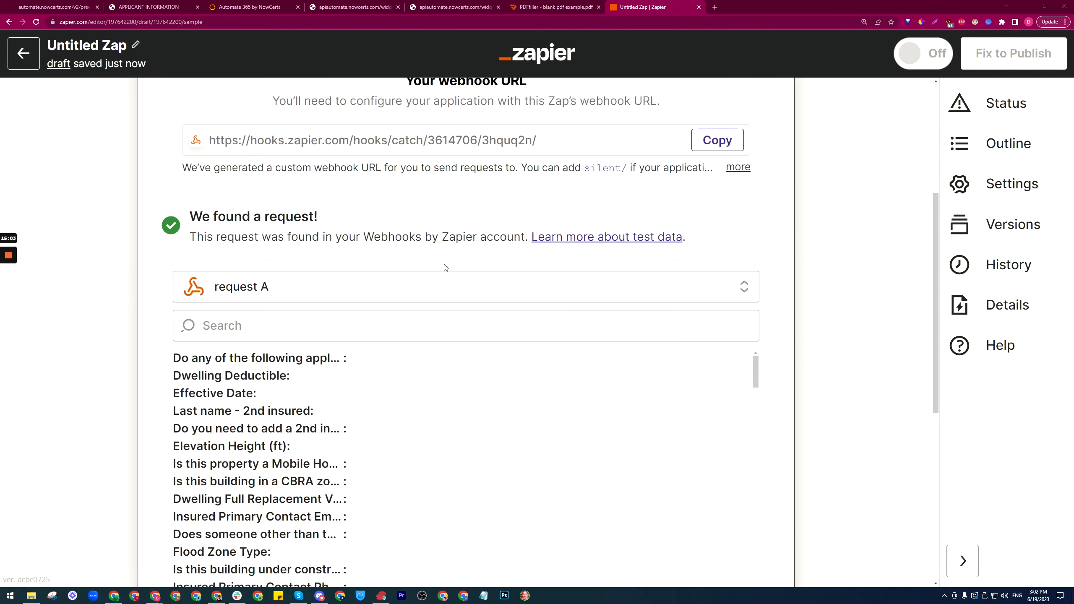
{"action": "scroll", "coordinate": [444, 268], "scroll_direction": "down", "scroll_amount": 4}
{"action": "left_click_drag", "start_coordinate": [757, 195], "coordinate": [756, 445]}
{"action": "scroll", "coordinate": [823, 408], "scroll_direction": "down", "scroll_amount": 5}
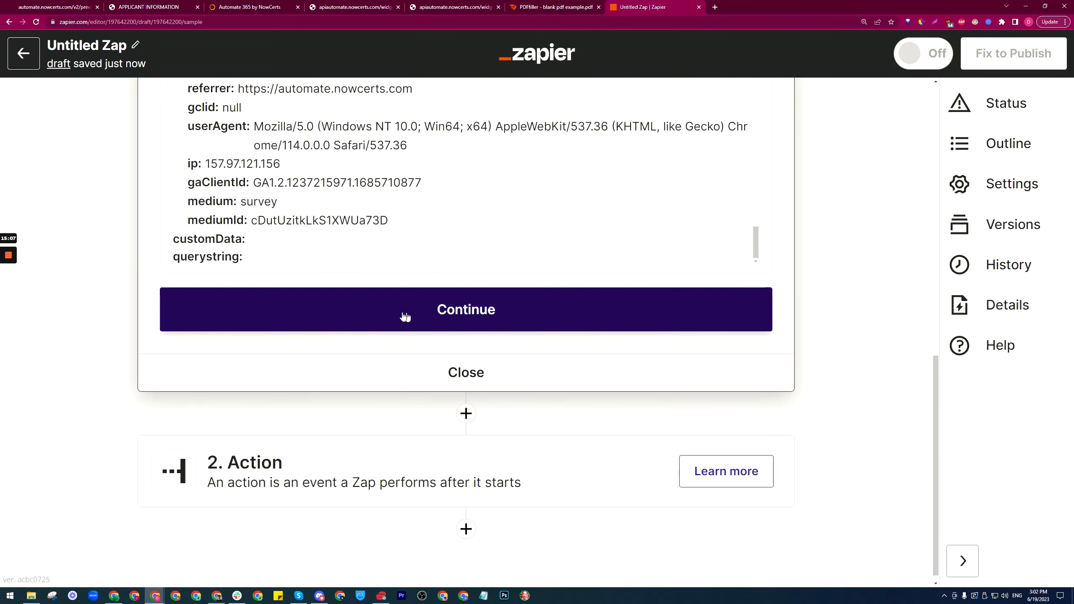
{"action": "left_click", "coordinate": [405, 317]}
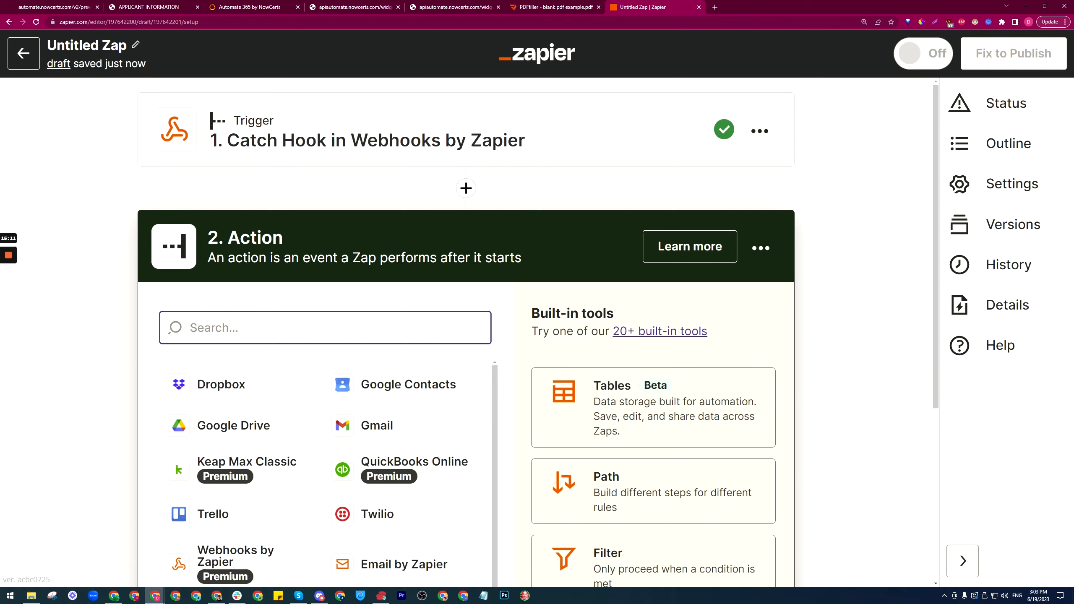
Step: Set the action to pdfFiller's Create Filled Document event and confirm the connected pdfFiller account
{"action": "type", "text": "pdf"}
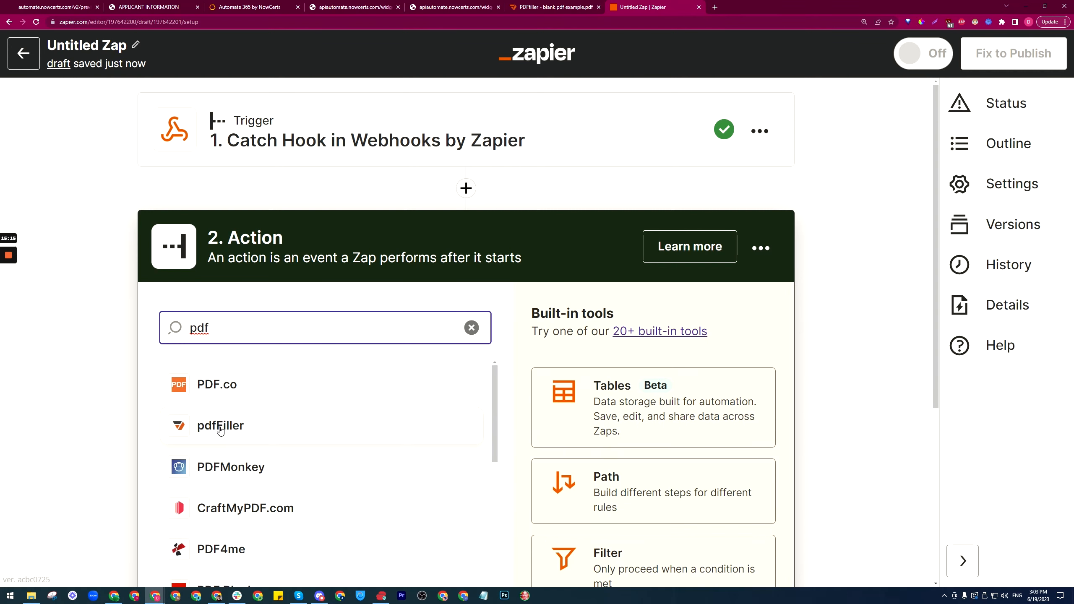
{"action": "left_click", "coordinate": [220, 426]}
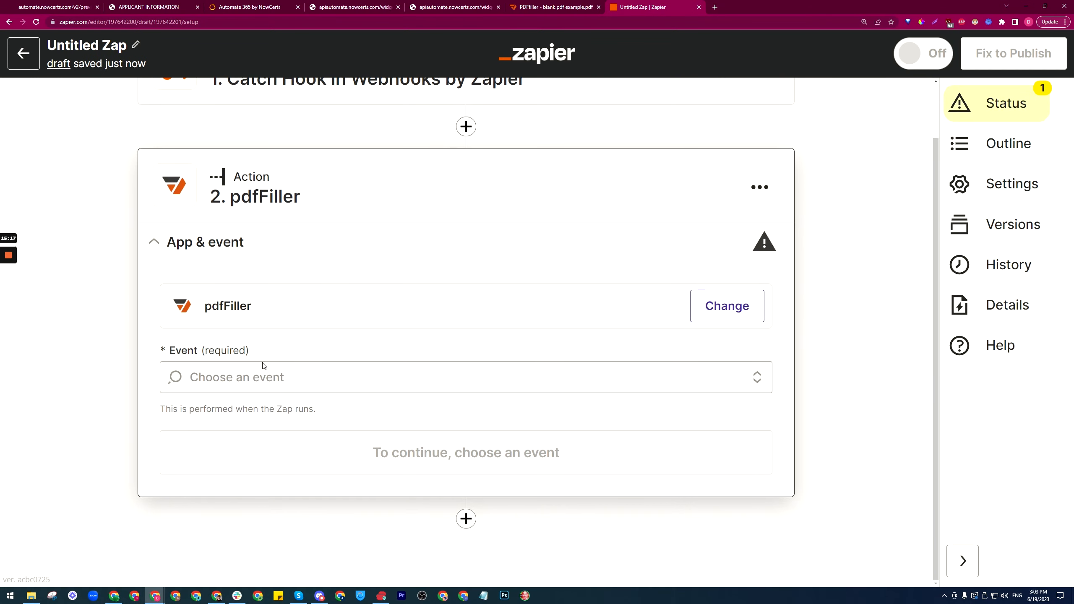
{"action": "left_click", "coordinate": [263, 366]}
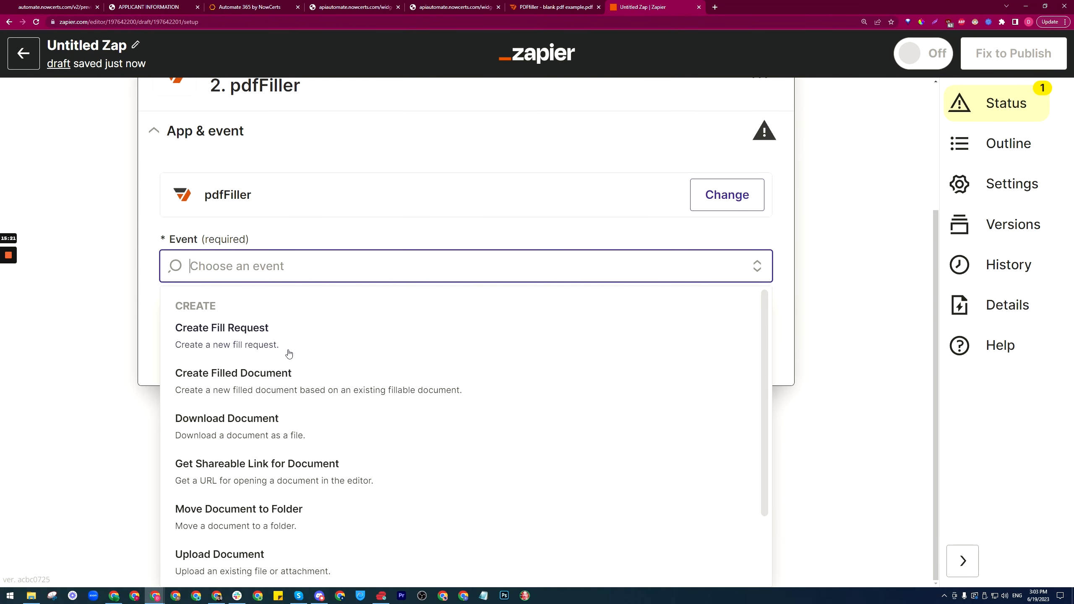
{"action": "scroll", "coordinate": [253, 398], "scroll_direction": "down", "scroll_amount": 2}
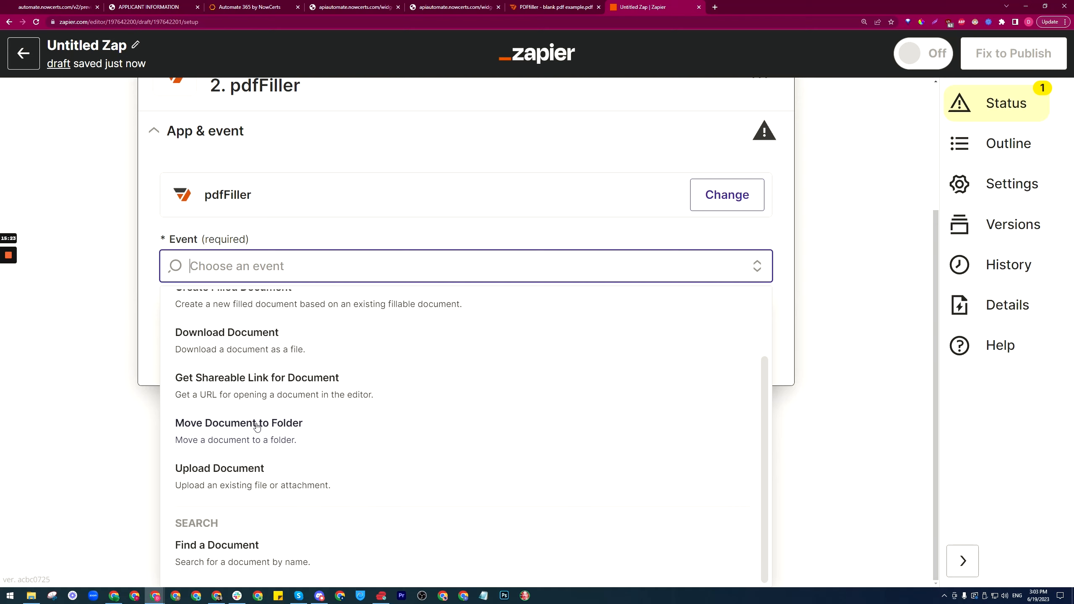
{"action": "scroll", "coordinate": [257, 426], "scroll_direction": "up", "scroll_amount": 2}
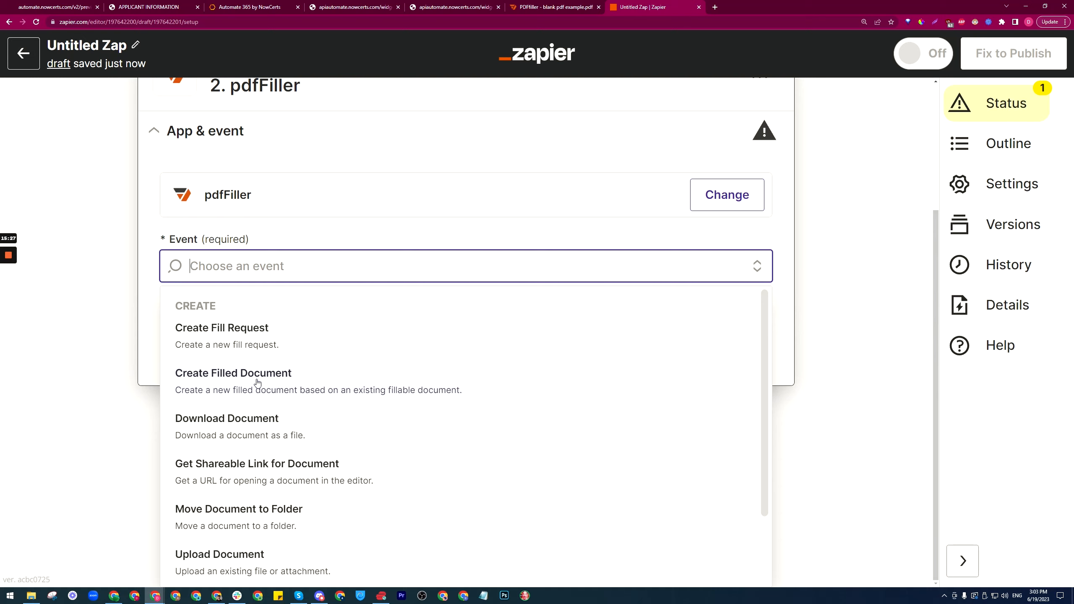
{"action": "left_click", "coordinate": [287, 378]}
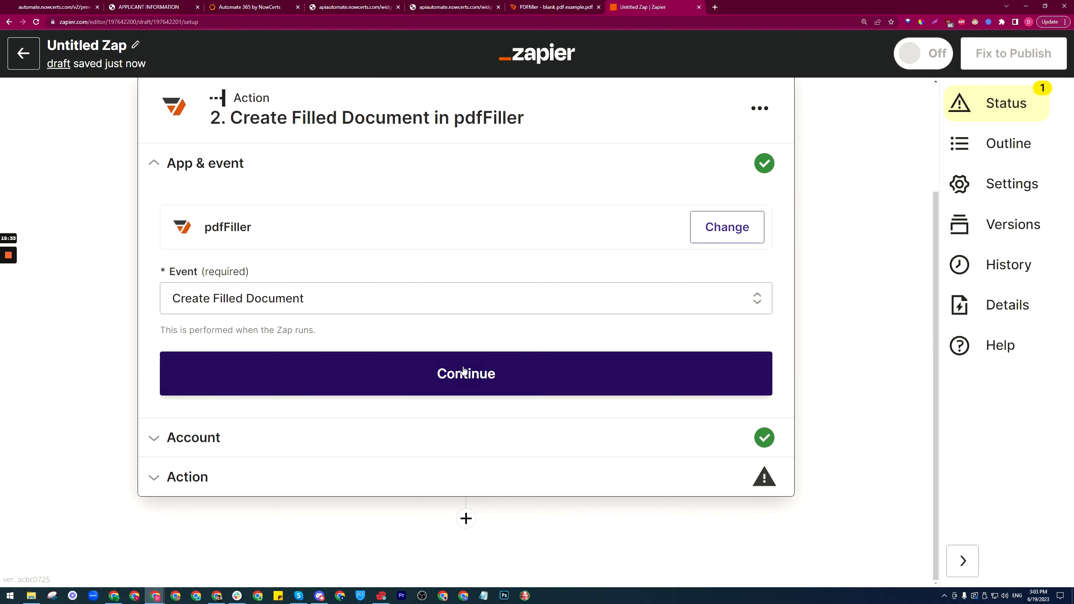
{"action": "left_click", "coordinate": [442, 363]}
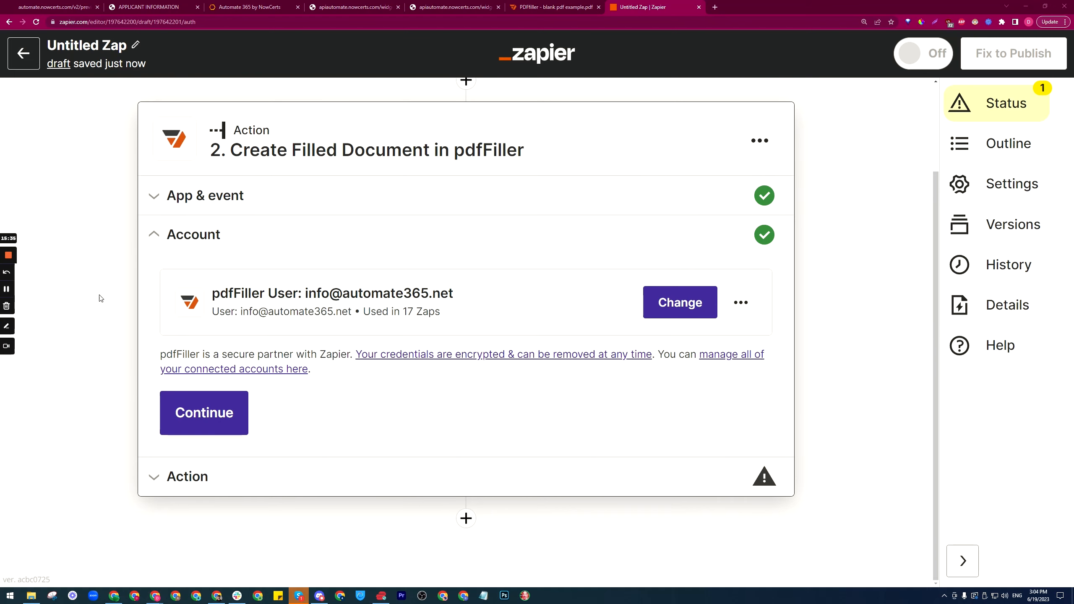
{"action": "left_click", "coordinate": [211, 419]}
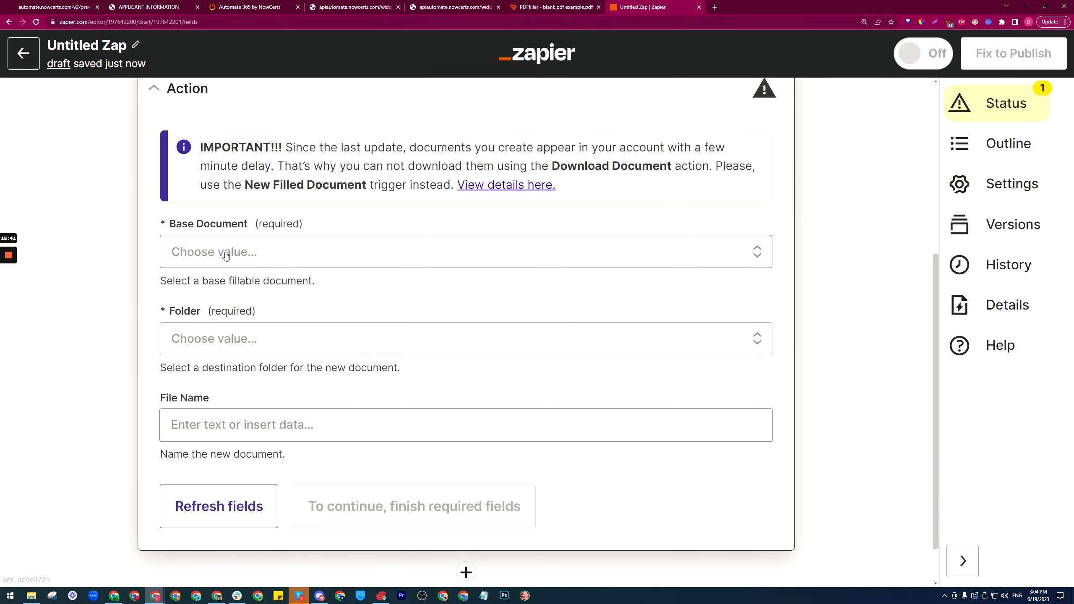
Step: Set the base document to blank pdf example.pdf and the destination folder to Tutorial
{"action": "left_click", "coordinate": [261, 244]}
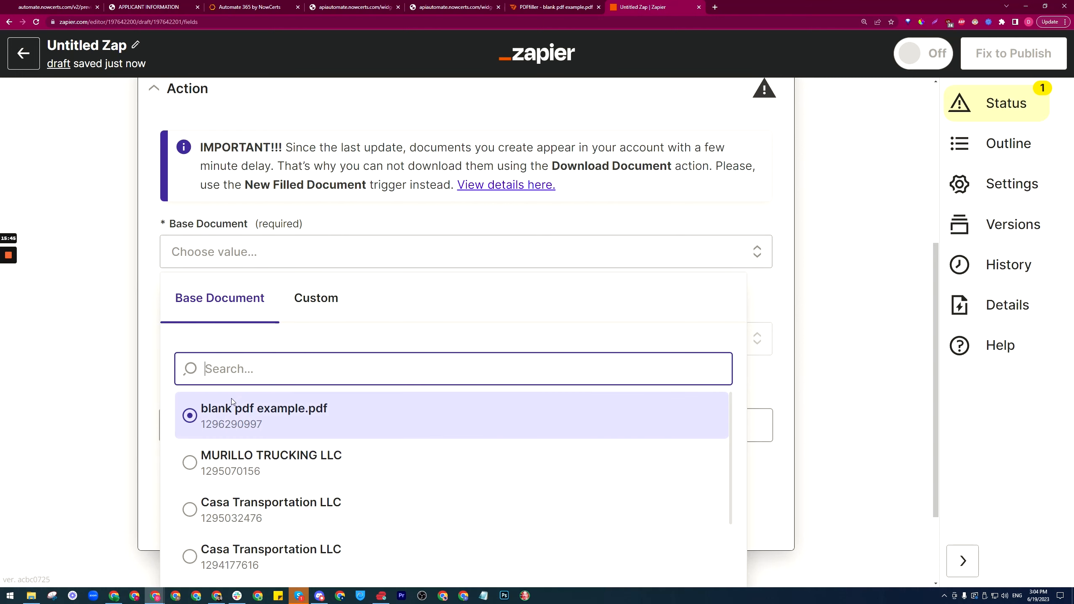
{"action": "left_click", "coordinate": [246, 416]}
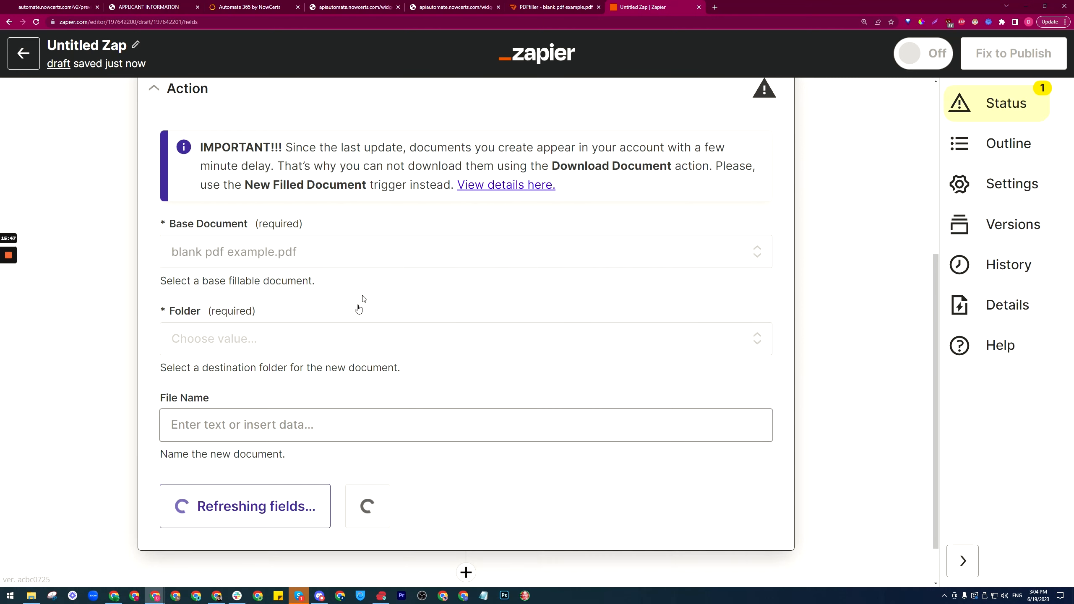
{"action": "scroll", "coordinate": [296, 288], "scroll_direction": "down", "scroll_amount": 2}
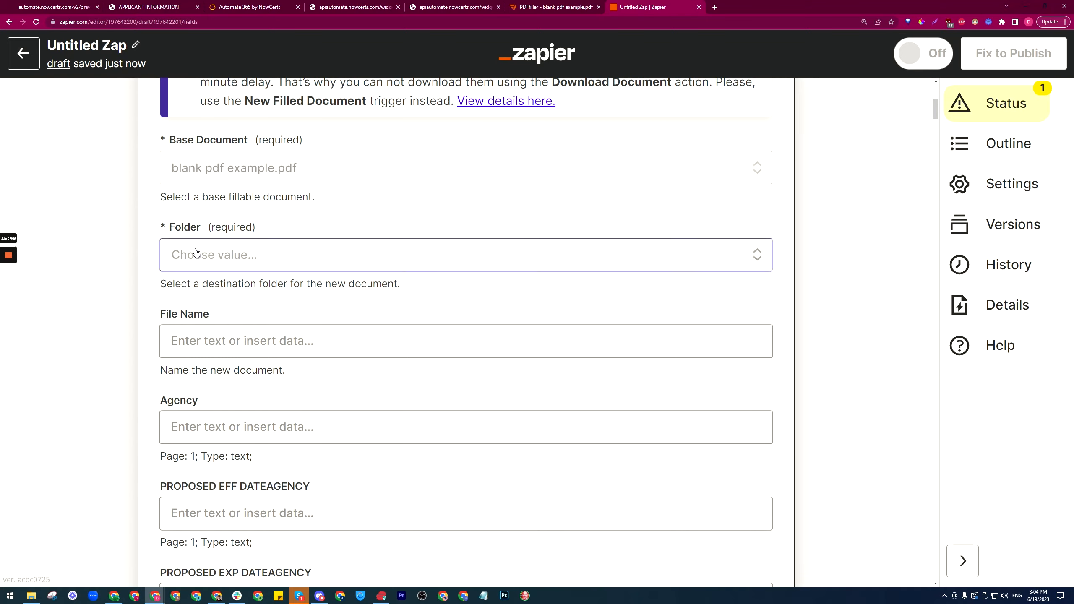
{"action": "left_click", "coordinate": [215, 262]}
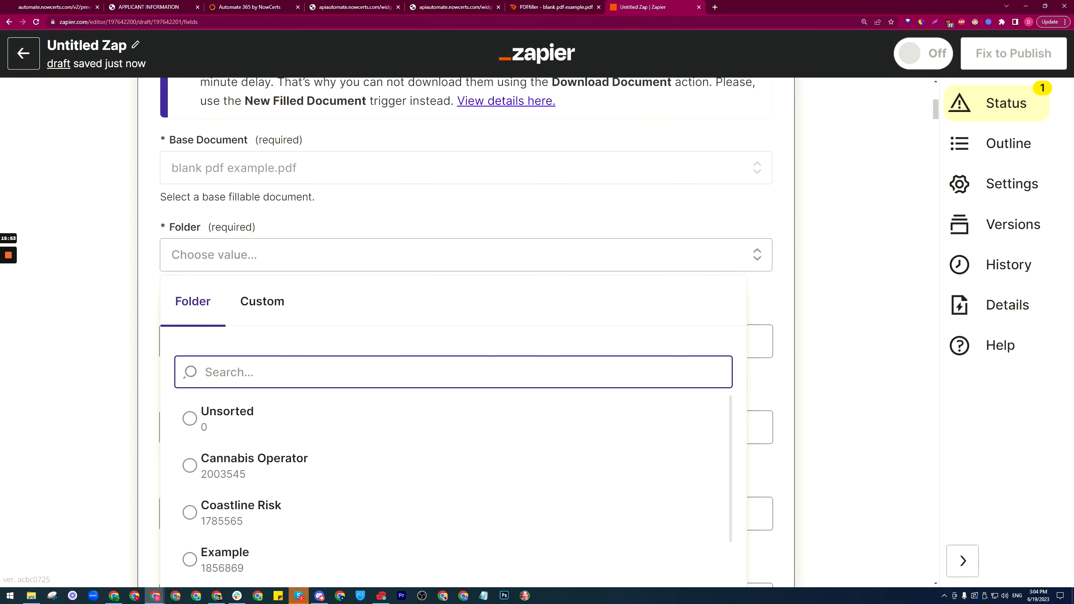
{"action": "type", "text": "tuto"}
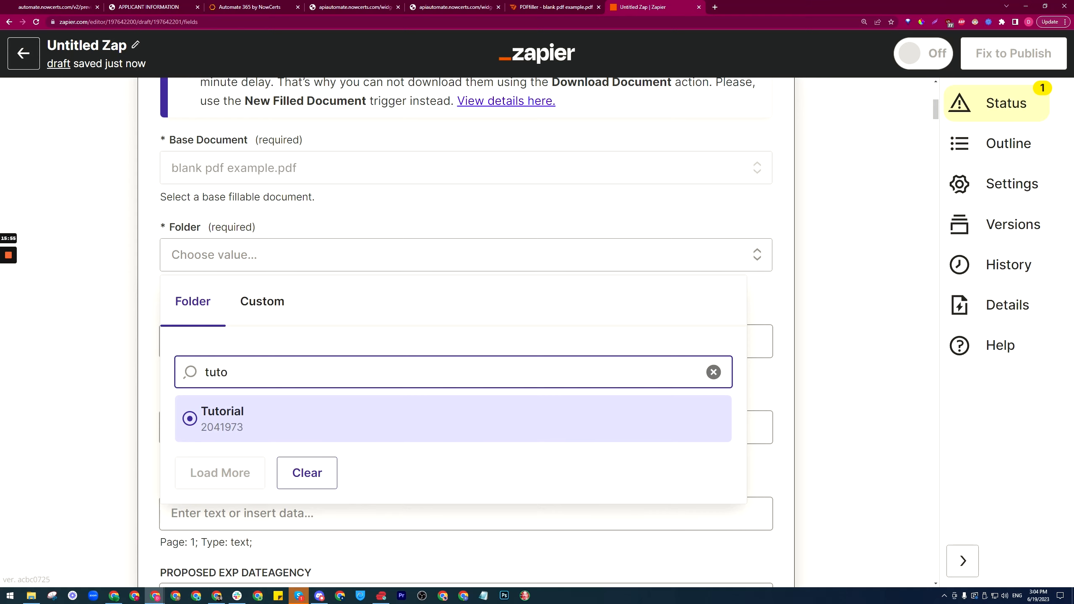
{"action": "left_click", "coordinate": [248, 407]}
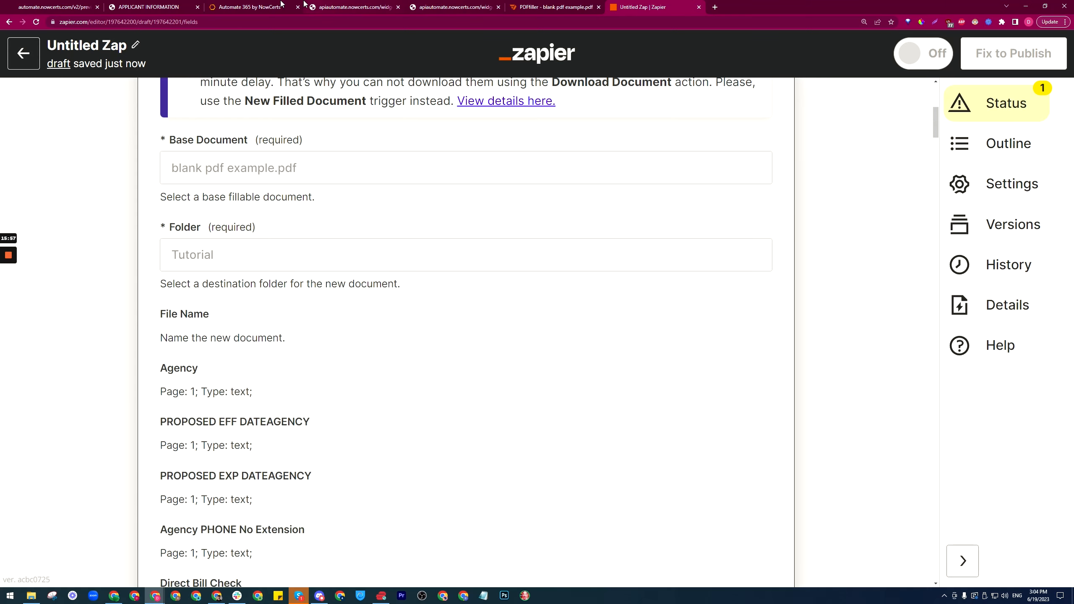
{"action": "left_click", "coordinate": [554, 7]}
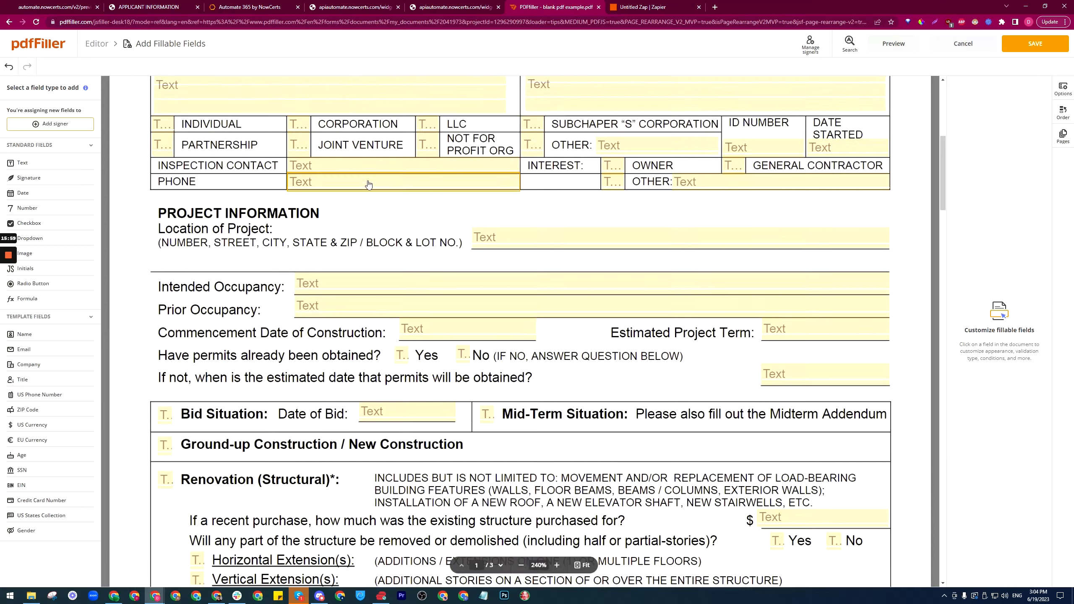
Step: Exit pdfFiller's fillable-field editing, dismiss the folders popup, and return to the Zap
{"action": "scroll", "coordinate": [369, 184], "scroll_direction": "up", "scroll_amount": 8}
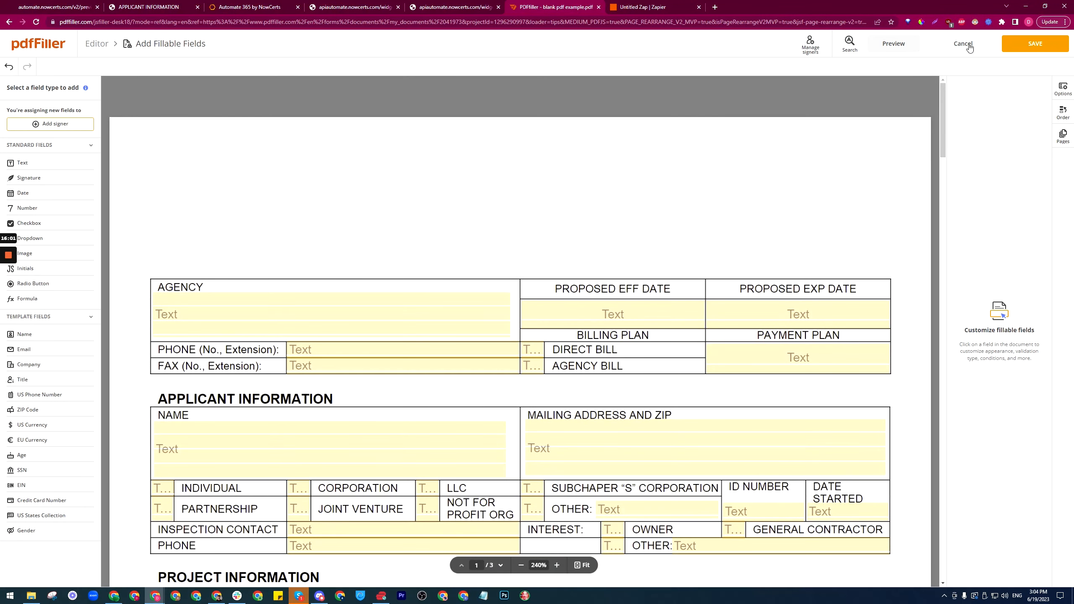
{"action": "left_click", "coordinate": [963, 44]}
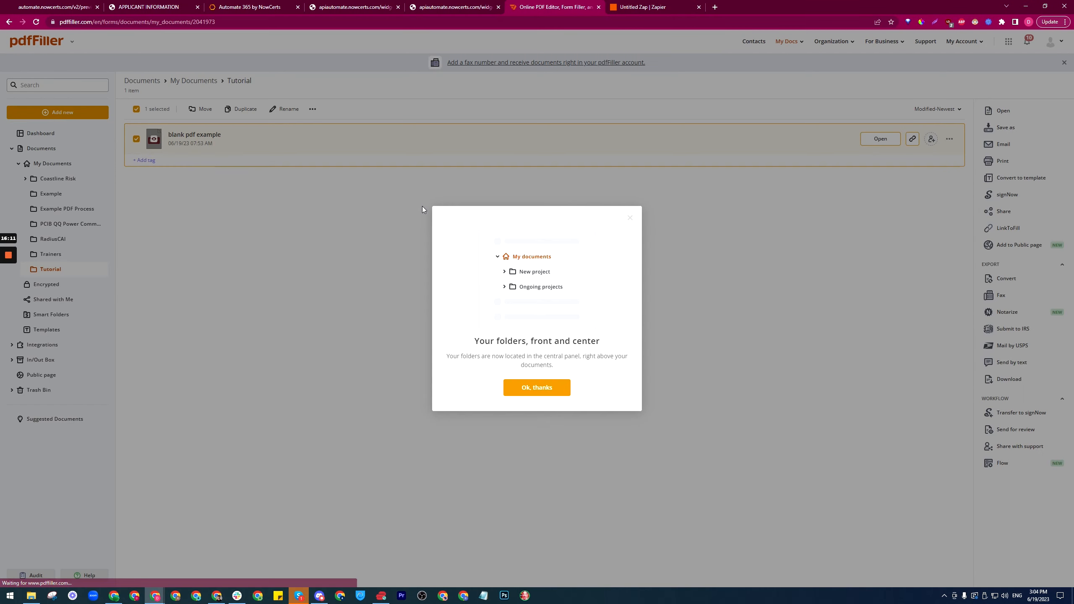
{"action": "left_click", "coordinate": [630, 218]}
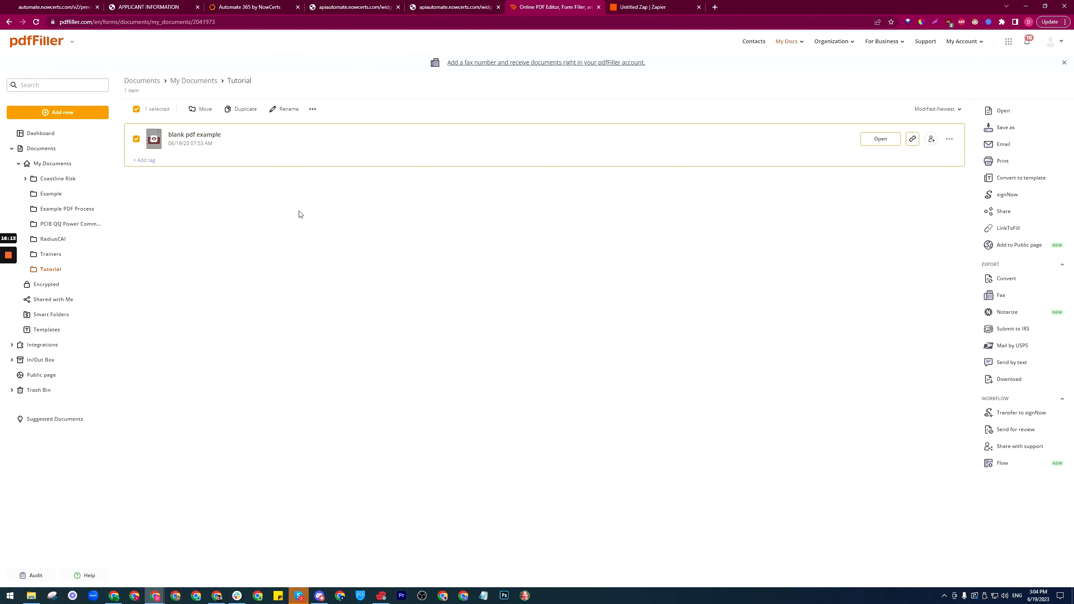
{"action": "left_click", "coordinate": [649, 5]}
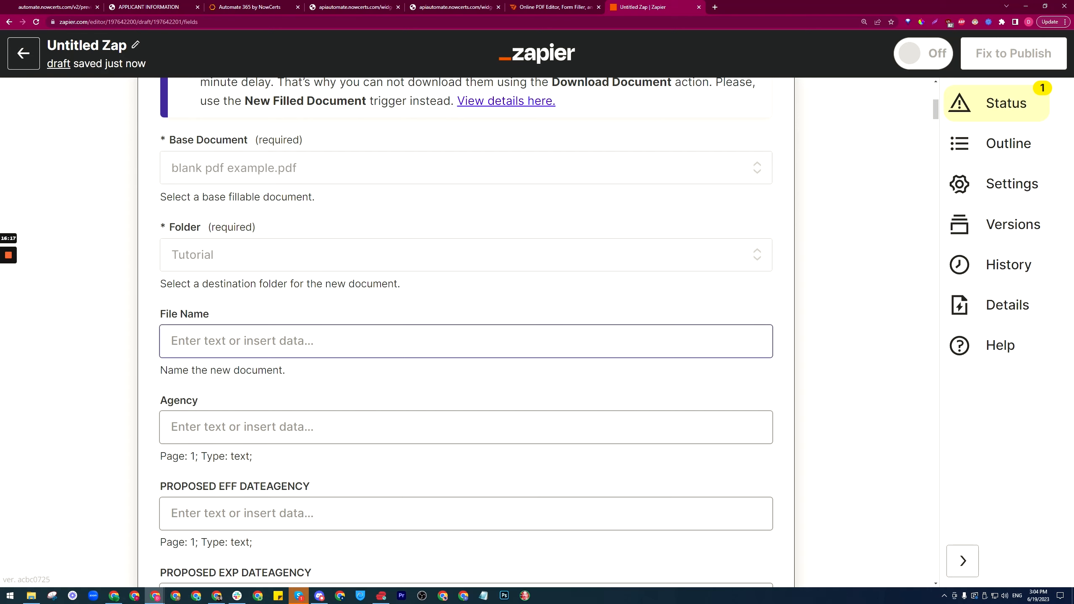
Step: Set File Name to the webhook's First Name followed by Last Name
{"action": "scroll", "coordinate": [466, 338], "scroll_direction": "down", "scroll_amount": 5}
{"action": "scroll", "coordinate": [465, 339], "scroll_direction": "up", "scroll_amount": 6}
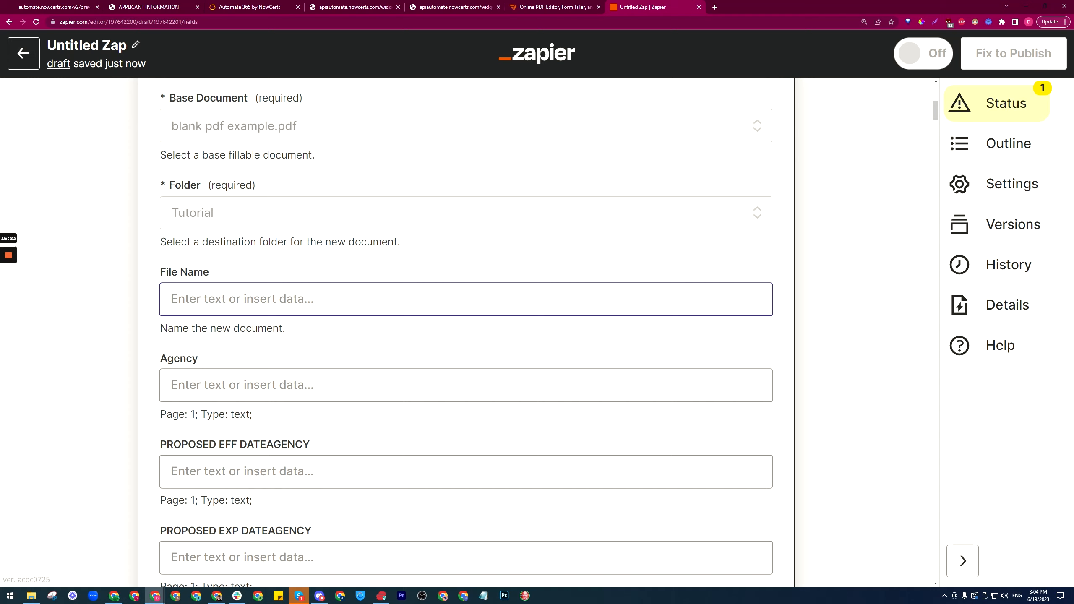
{"action": "scroll", "coordinate": [508, 94], "scroll_direction": "down", "scroll_amount": 2}
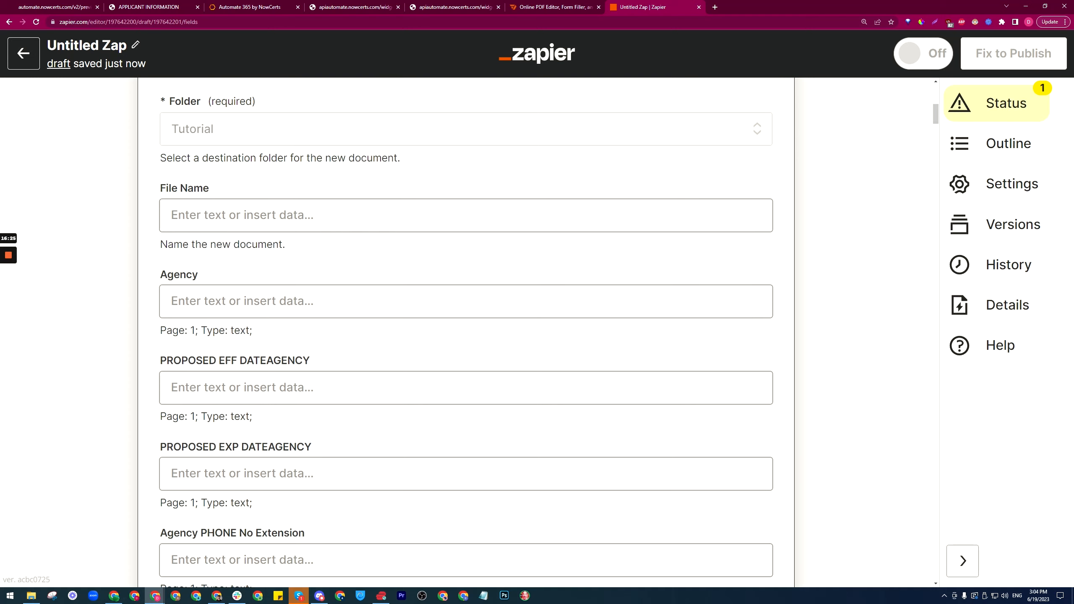
{"action": "left_click", "coordinate": [466, 215]}
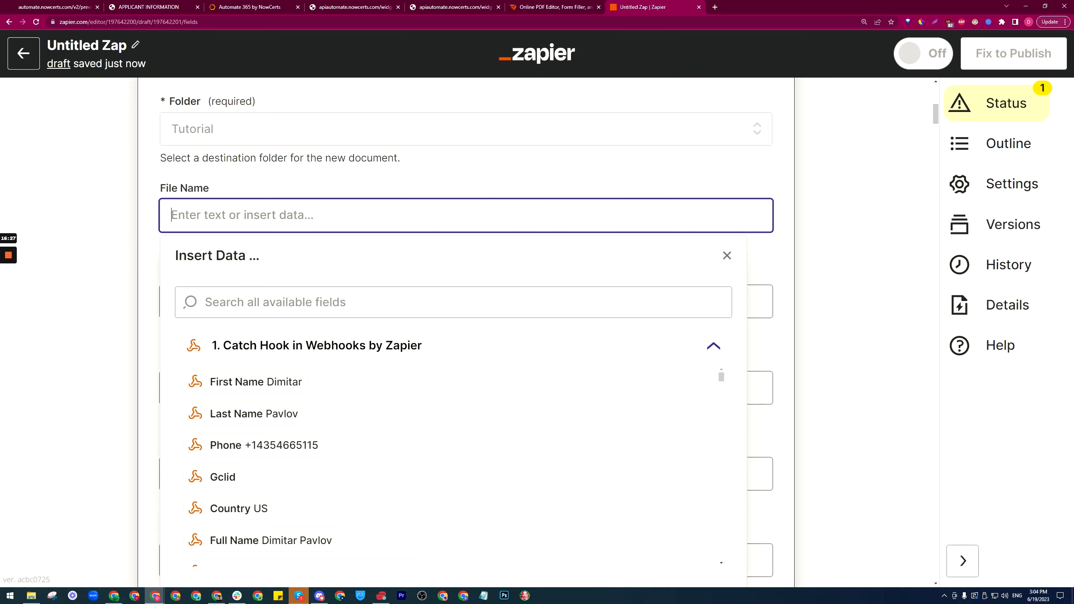
{"action": "left_click", "coordinate": [245, 382]}
{"action": "left_click", "coordinate": [236, 414]}
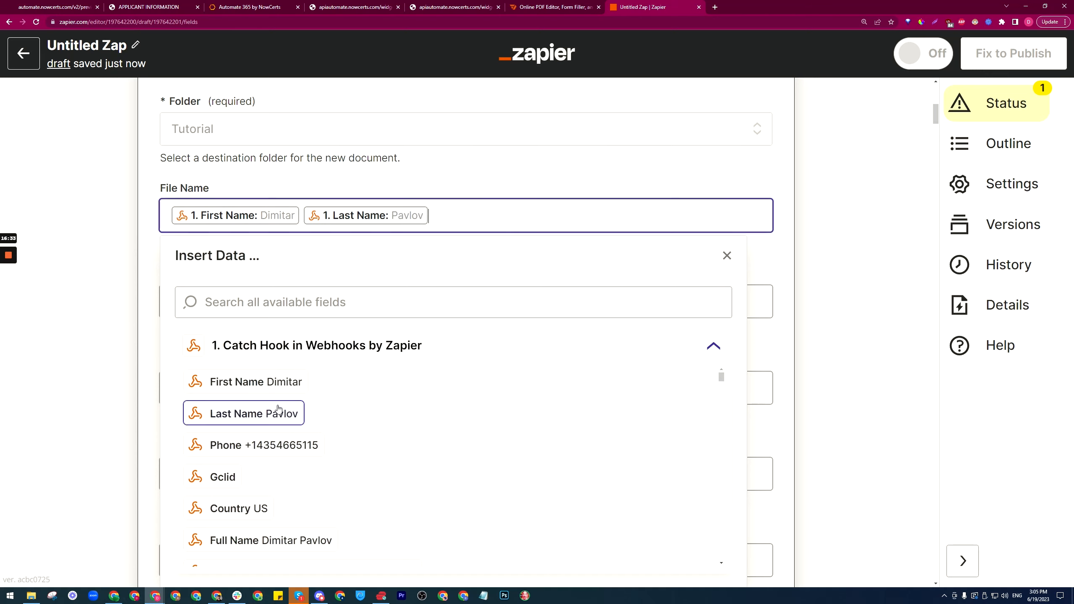
{"action": "left_click", "coordinate": [148, 240]}
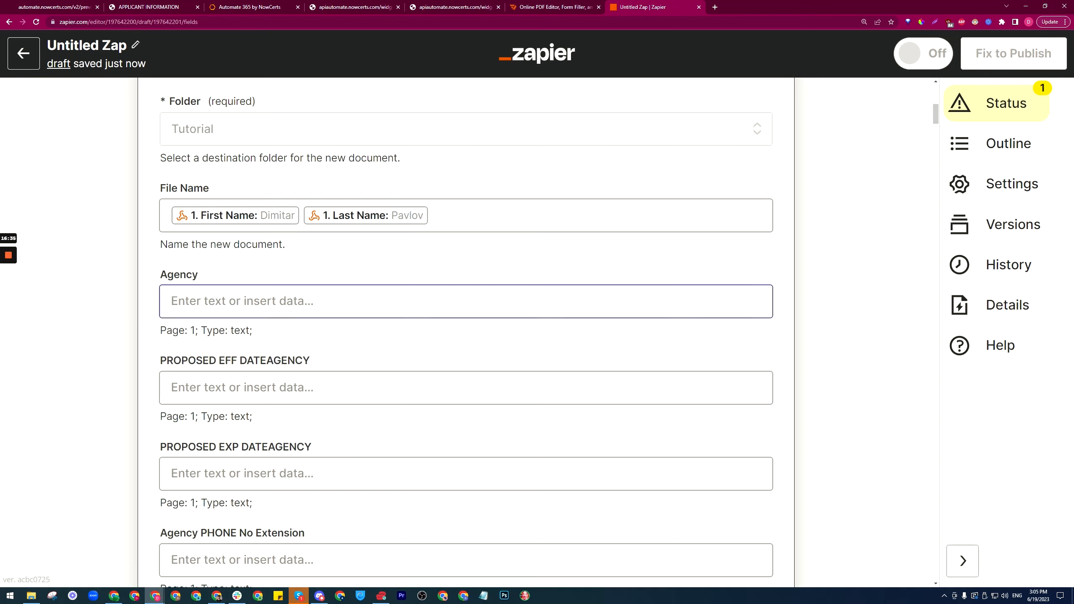
{"action": "scroll", "coordinate": [574, 136], "scroll_direction": "down", "scroll_amount": 3}
Step: Open blank pdf example from the Tutorial folder in Add Fillable Fields mode
{"action": "left_click", "coordinate": [587, 4]}
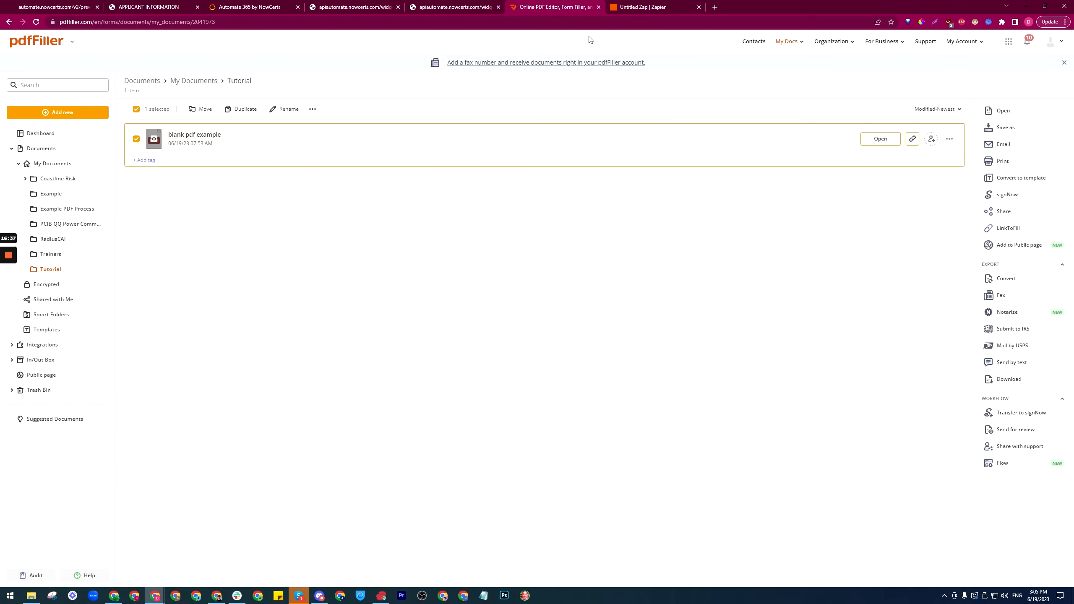
{"action": "left_click", "coordinate": [880, 139]}
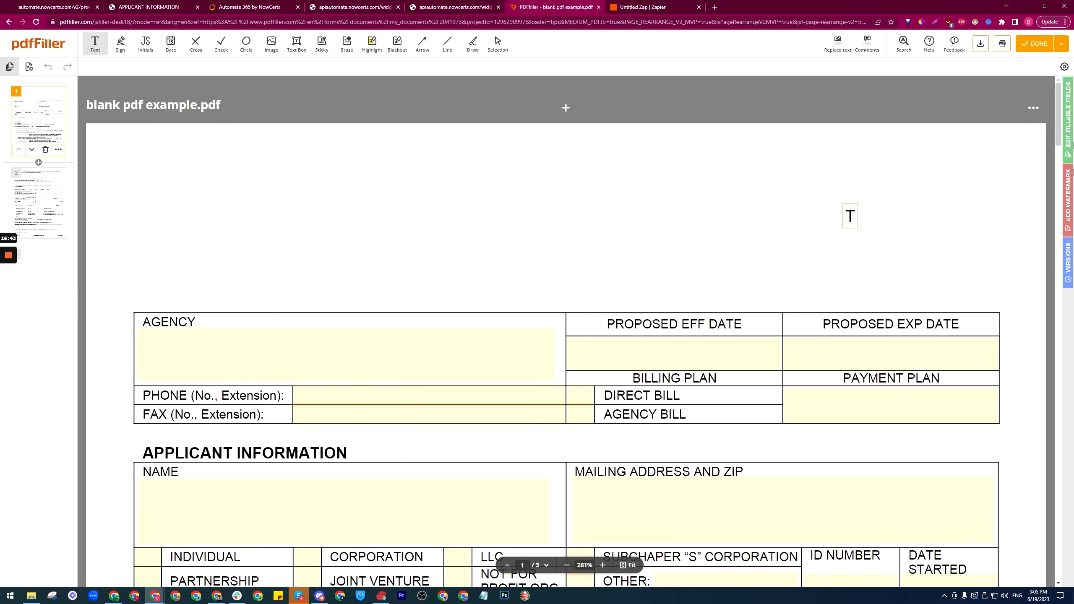
{"action": "left_click", "coordinate": [1068, 117]}
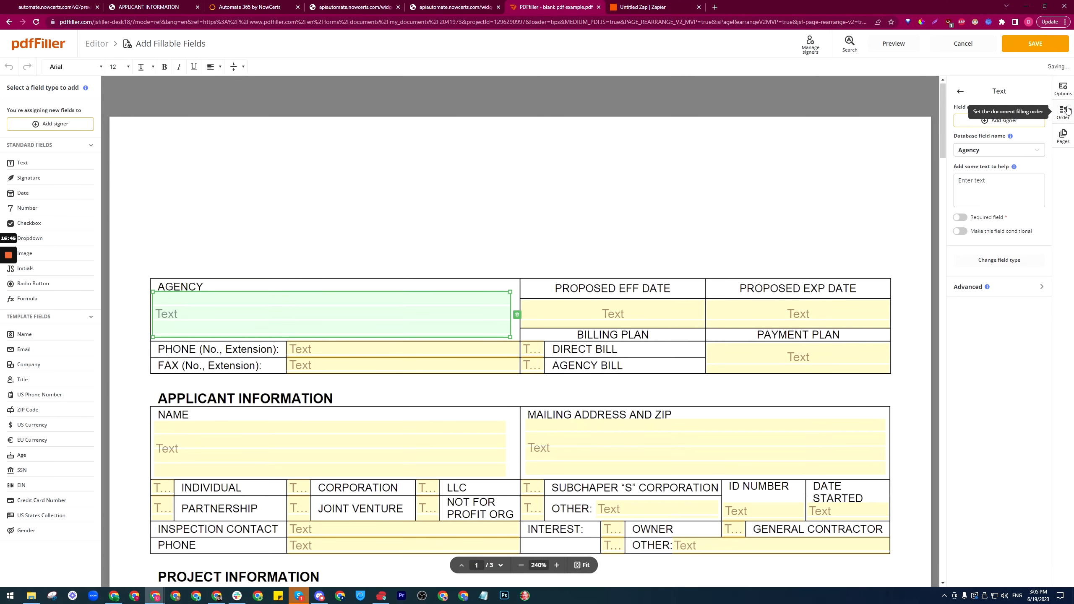
{"action": "scroll", "coordinate": [481, 284], "scroll_direction": "down", "scroll_amount": 2}
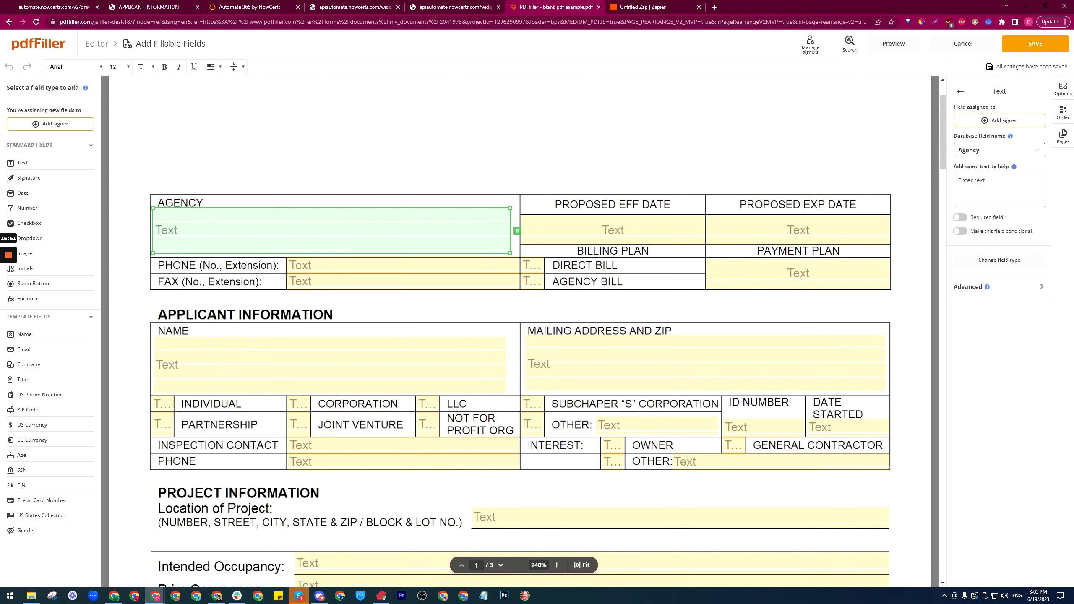
Step: Check the database names of the Agency, PROPOSED EFF DATE, PROPOSED EXP DATE and agency PHONE fields against Zapier's list
{"action": "left_click", "coordinate": [989, 151]}
{"action": "left_click_drag", "start_coordinate": [990, 151], "coordinate": [951, 155]}
{"action": "left_click", "coordinate": [612, 224]}
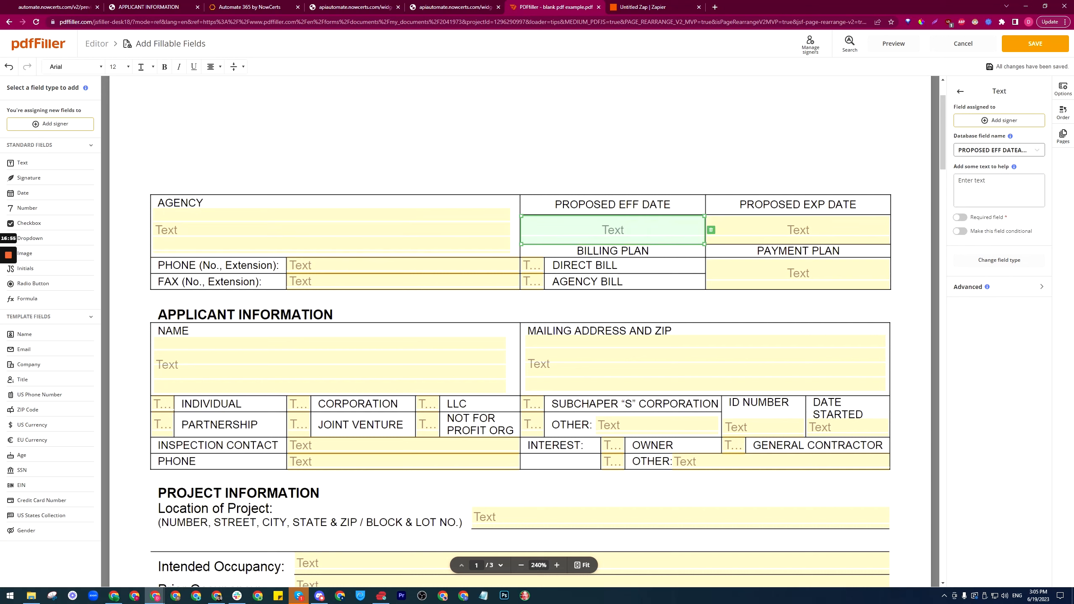
{"action": "triple_click", "coordinate": [992, 150]}
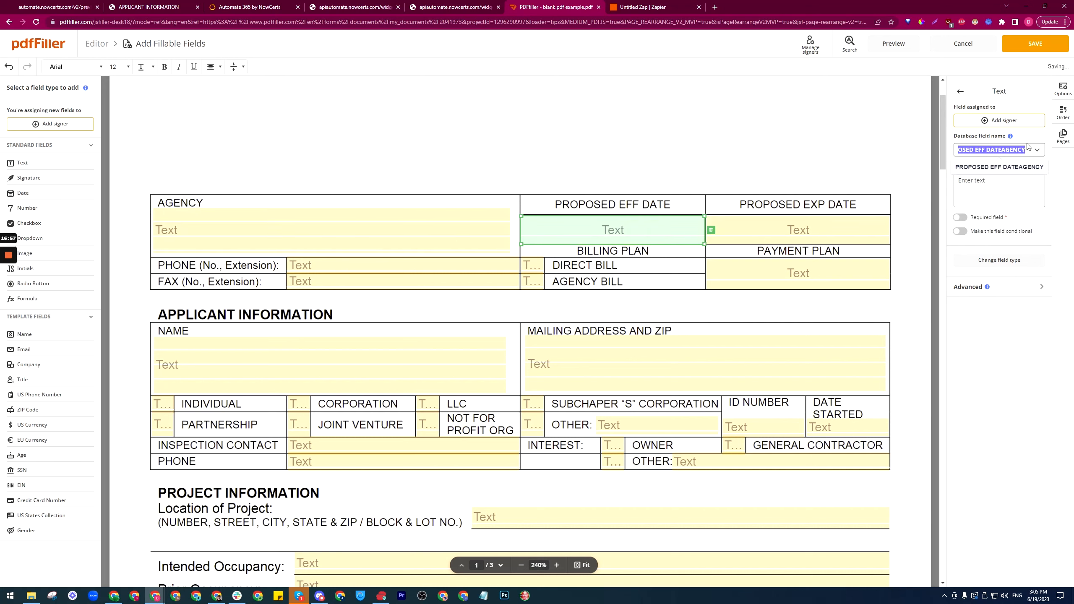
{"action": "left_click", "coordinate": [776, 219]}
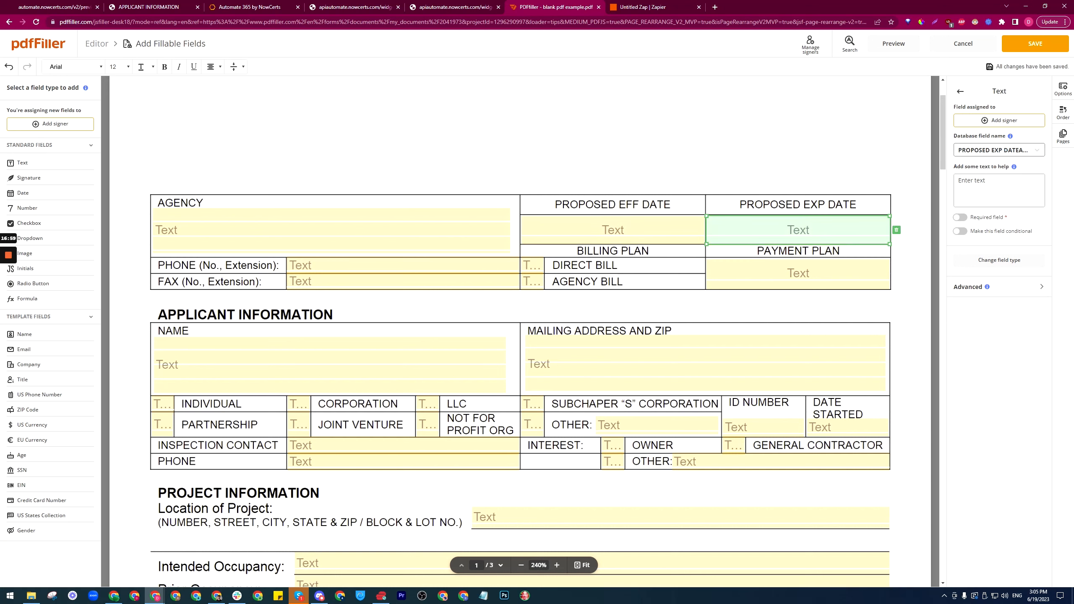
{"action": "left_click_drag", "start_coordinate": [1015, 151], "coordinate": [1056, 151]}
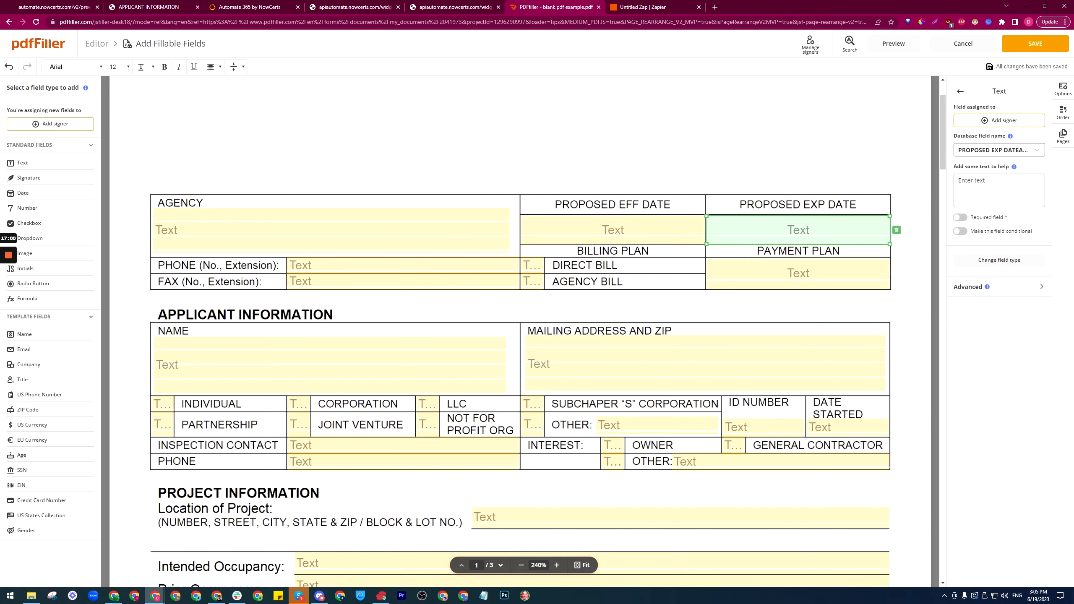
{"action": "left_click", "coordinate": [350, 266]}
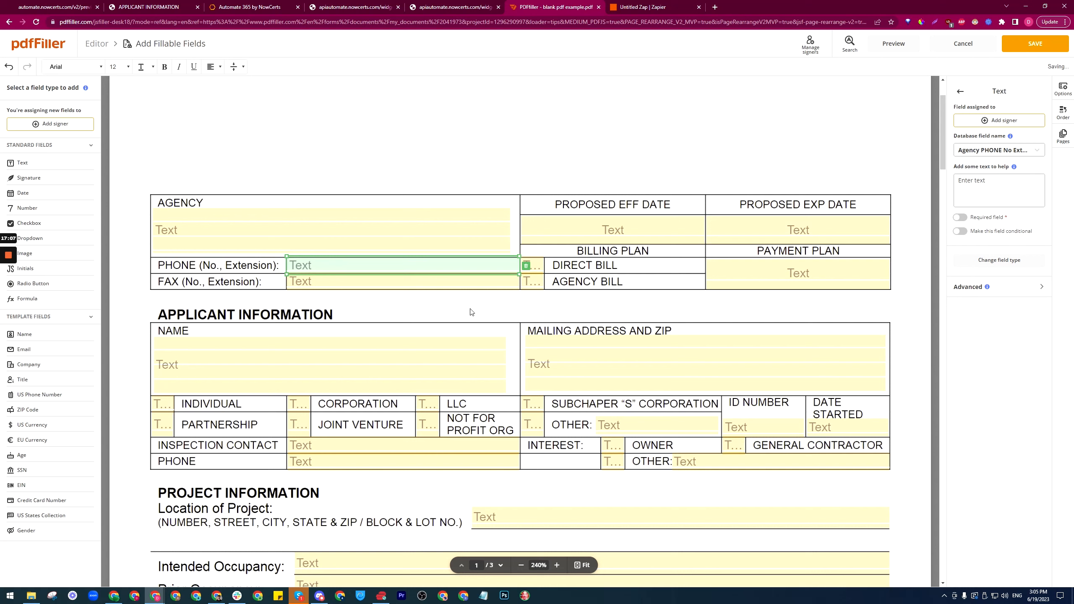
{"action": "left_click", "coordinate": [666, 5]}
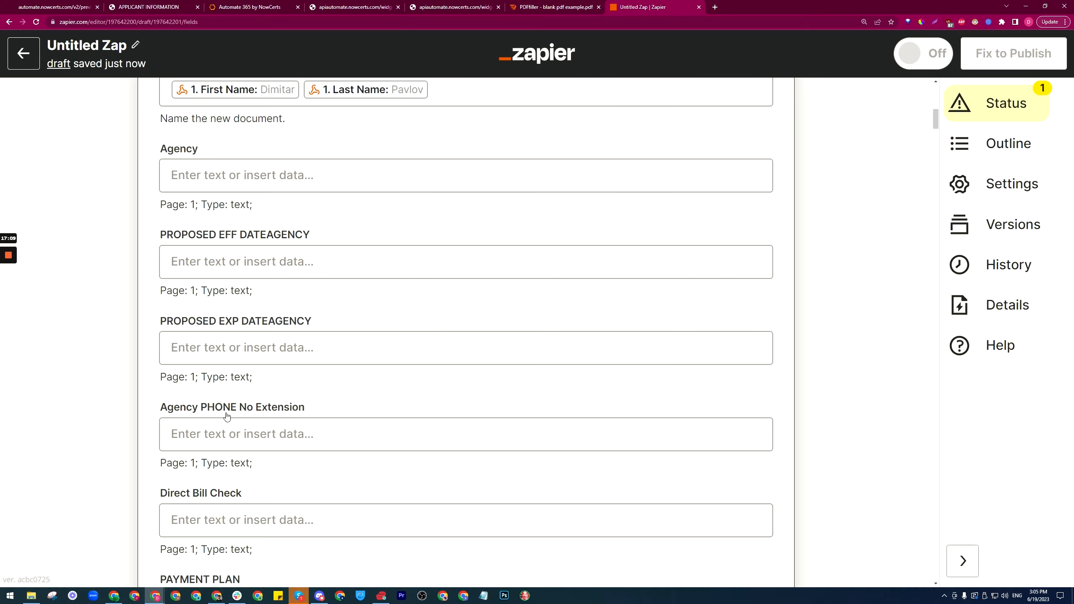
{"action": "scroll", "coordinate": [226, 413], "scroll_direction": "down", "scroll_amount": 5}
{"action": "left_click", "coordinate": [544, 5]}
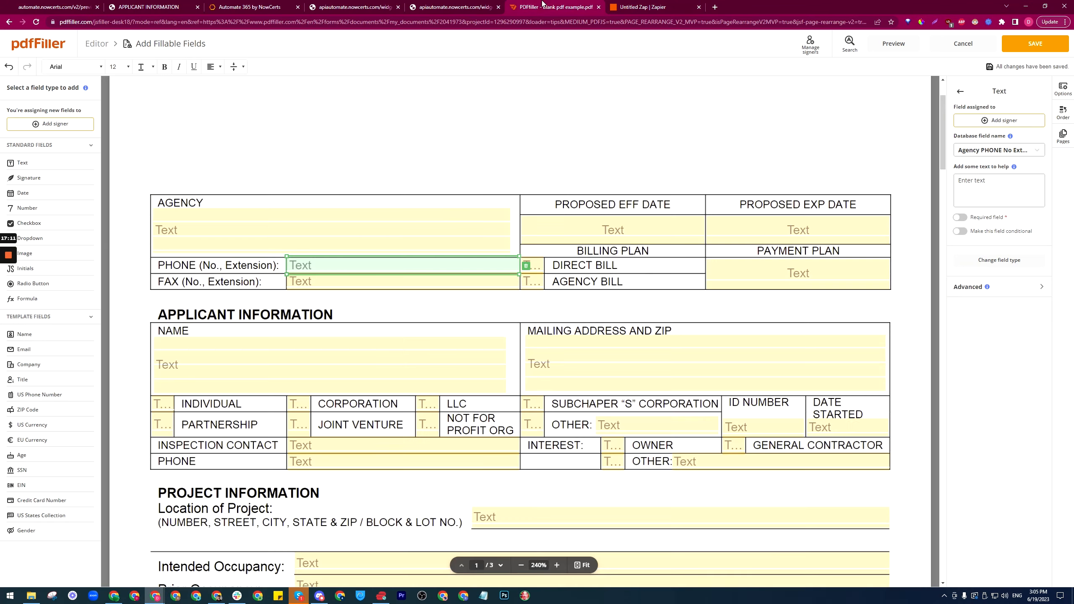
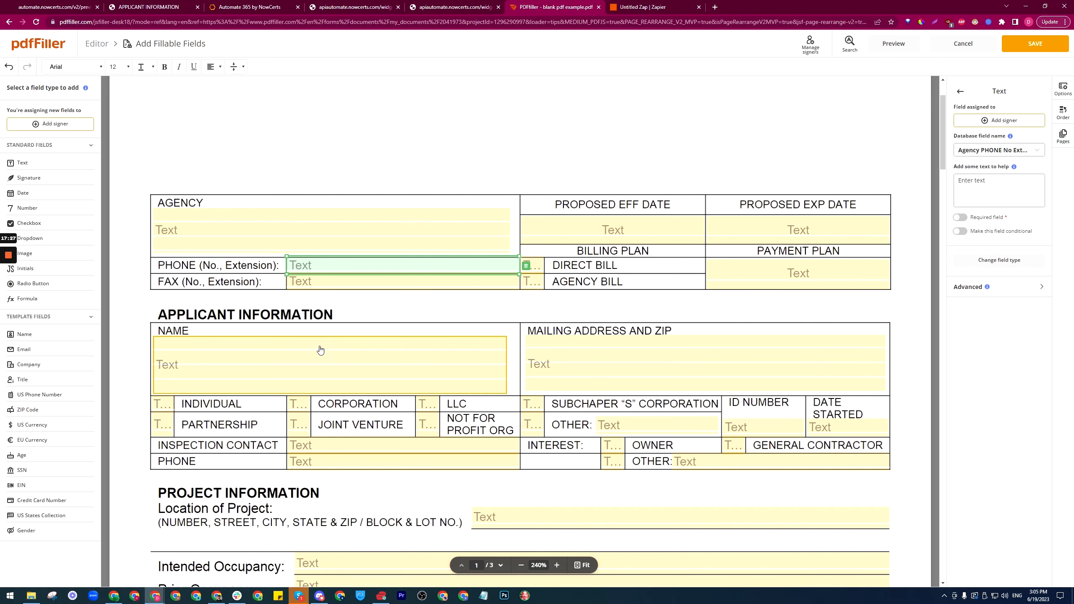
Step: Read the database names of the Individual and Partnership checkboxes and the AGENCY text field
{"action": "scroll", "coordinate": [285, 358], "scroll_direction": "down", "scroll_amount": 1}
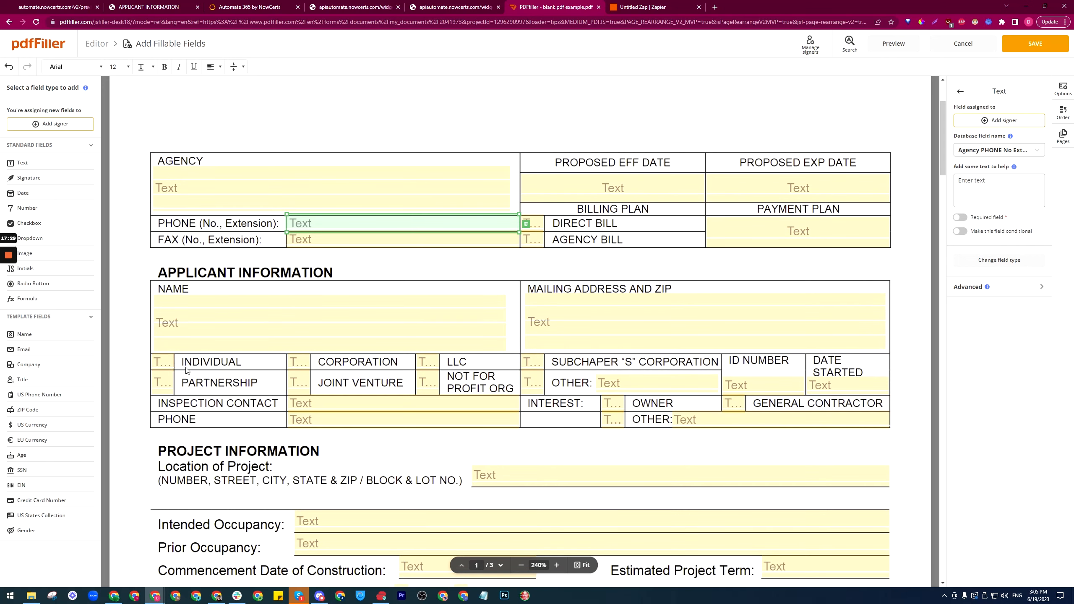
{"action": "left_click", "coordinate": [161, 364]}
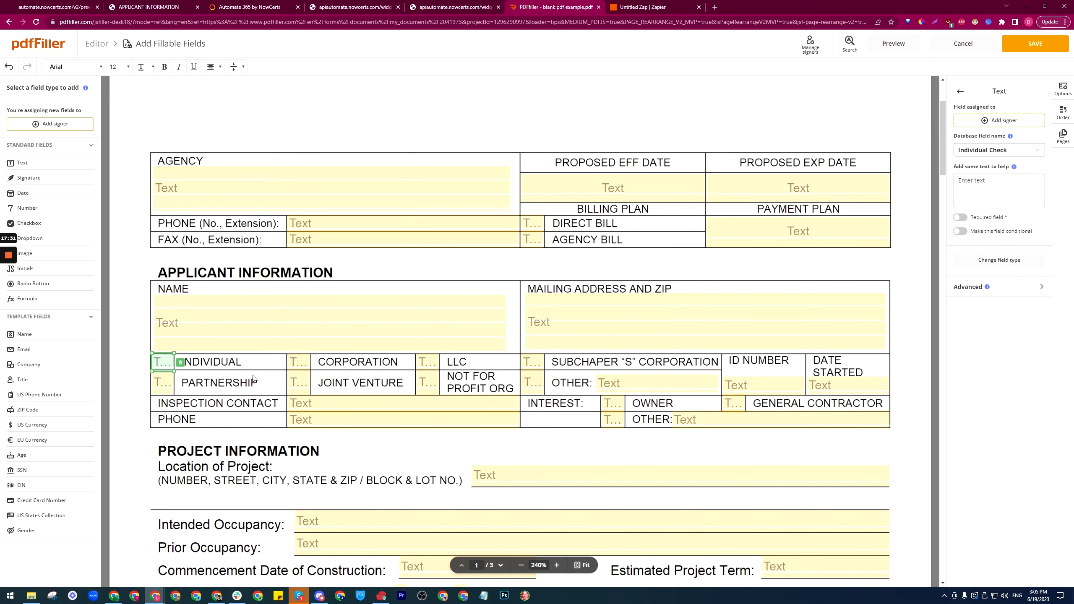
{"action": "left_click", "coordinate": [161, 383]}
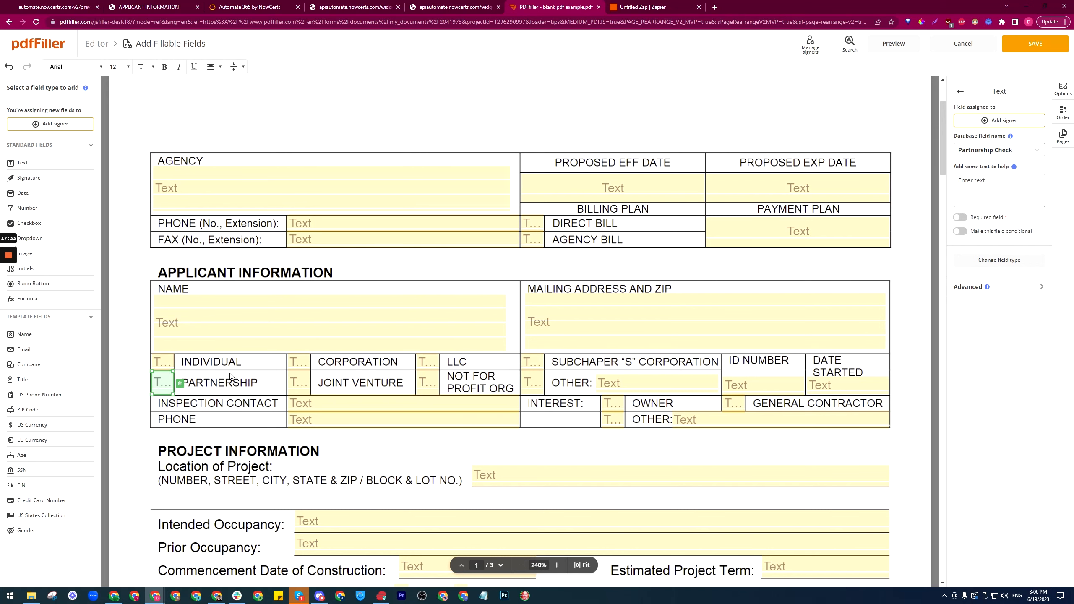
{"action": "scroll", "coordinate": [459, 370], "scroll_direction": "down", "scroll_amount": 4}
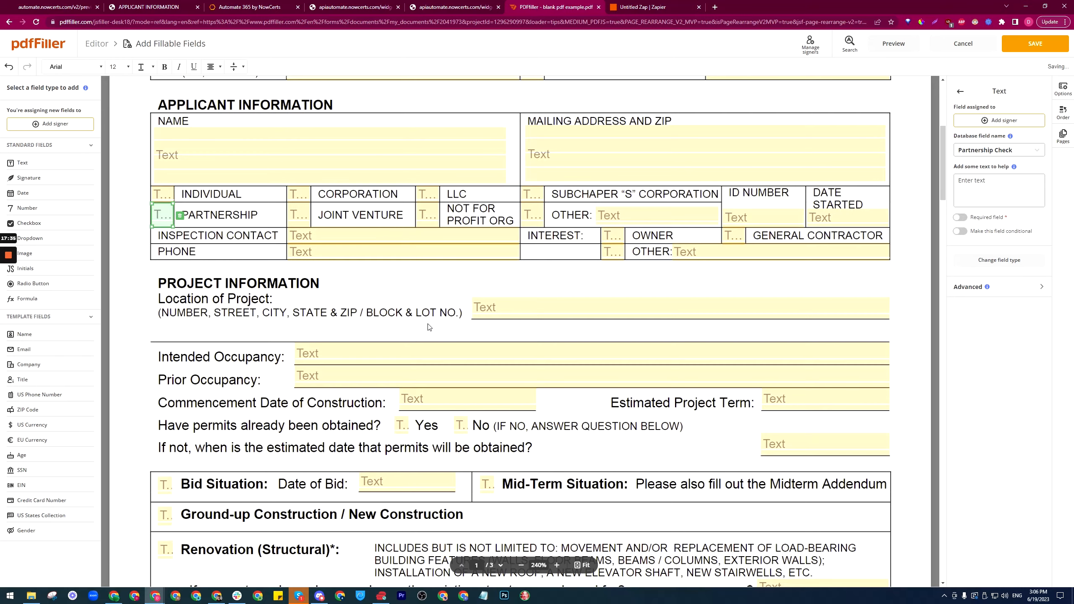
{"action": "scroll", "coordinate": [427, 325], "scroll_direction": "up", "scroll_amount": 6}
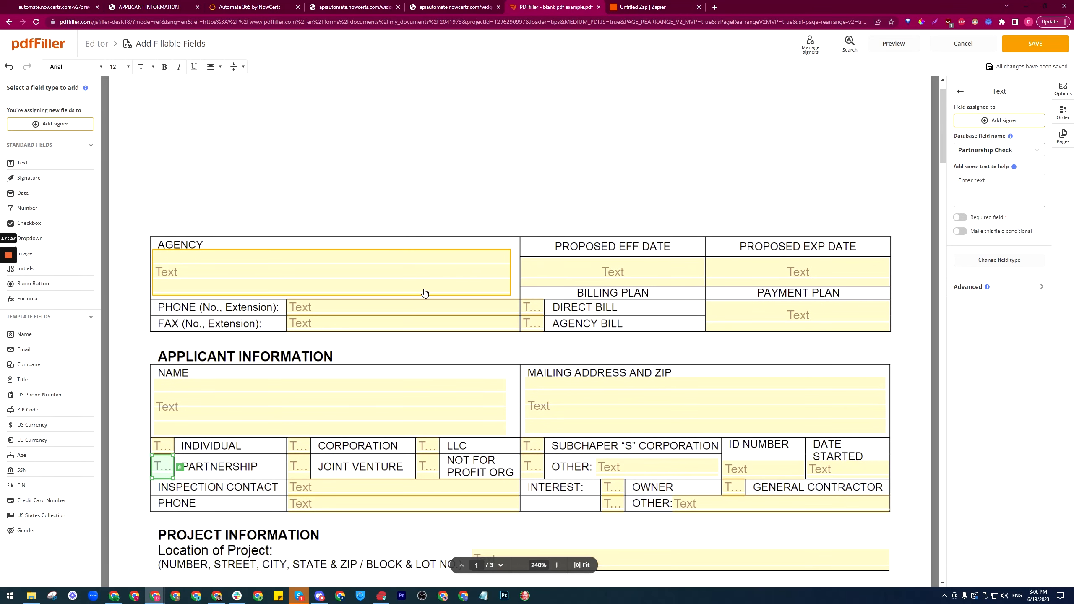
{"action": "left_click", "coordinate": [231, 273]}
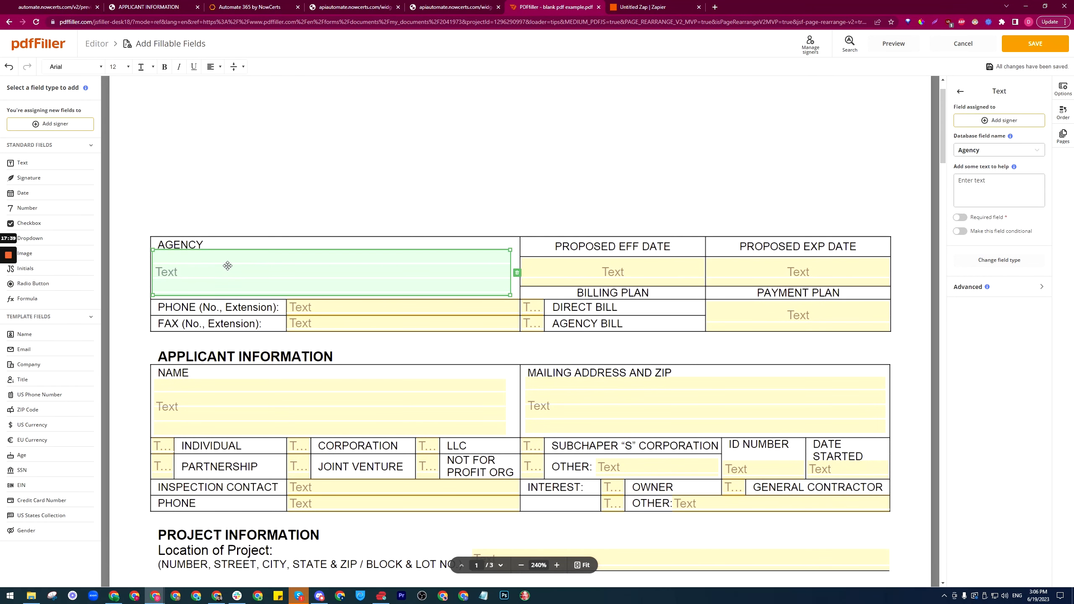
Step: Map Zapier's Agency field to the webhook's Location Name, found by searching 'loc'
{"action": "left_click", "coordinate": [646, 4]}
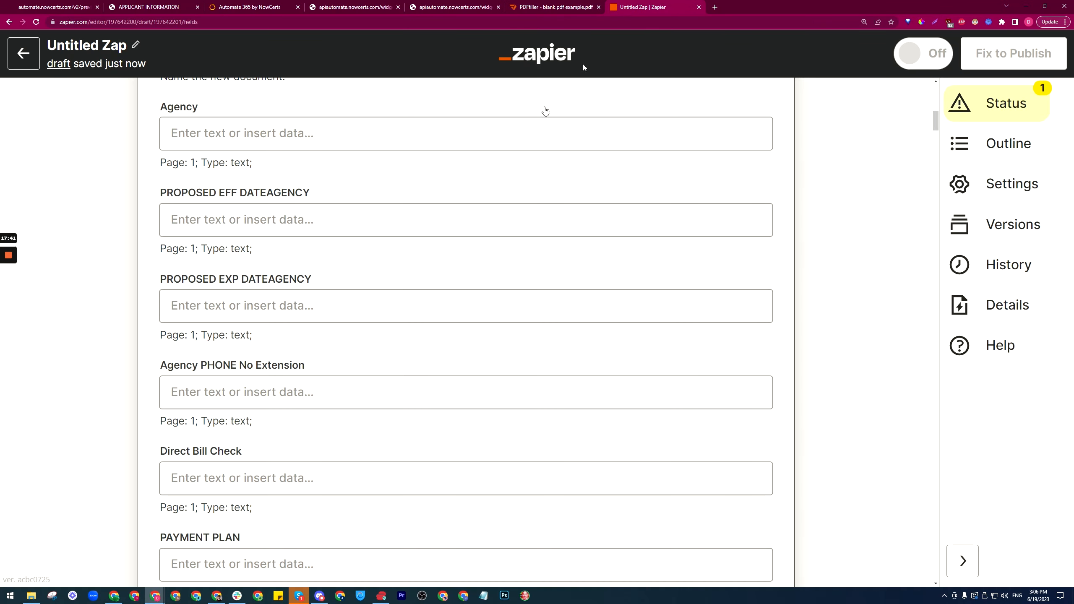
{"action": "scroll", "coordinate": [381, 220], "scroll_direction": "up", "scroll_amount": 2}
{"action": "left_click", "coordinate": [381, 218]}
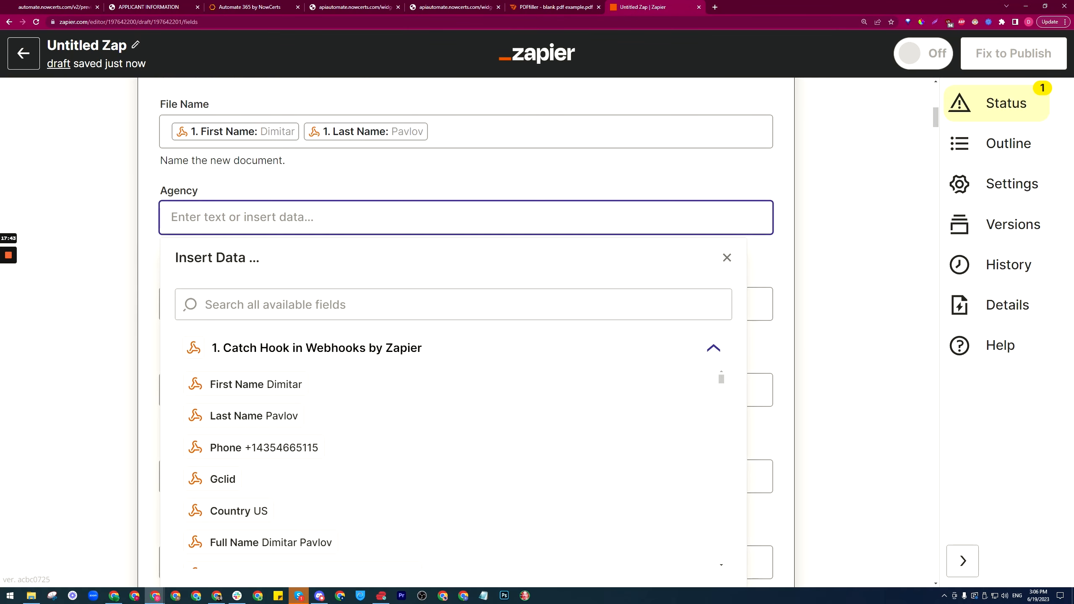
{"action": "left_click", "coordinate": [297, 308]}
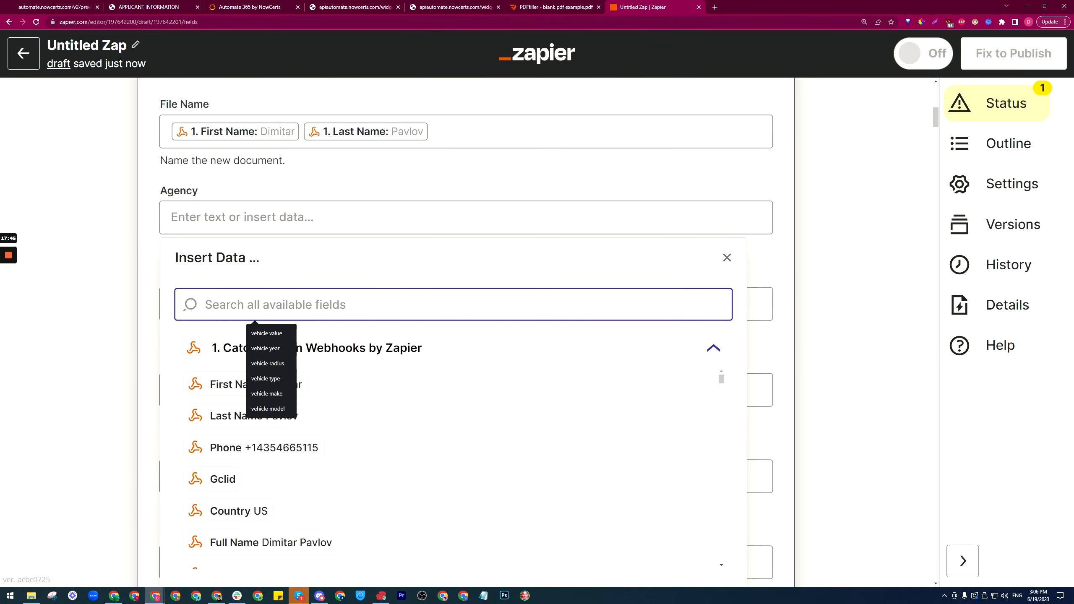
{"action": "type", "text": "loc"}
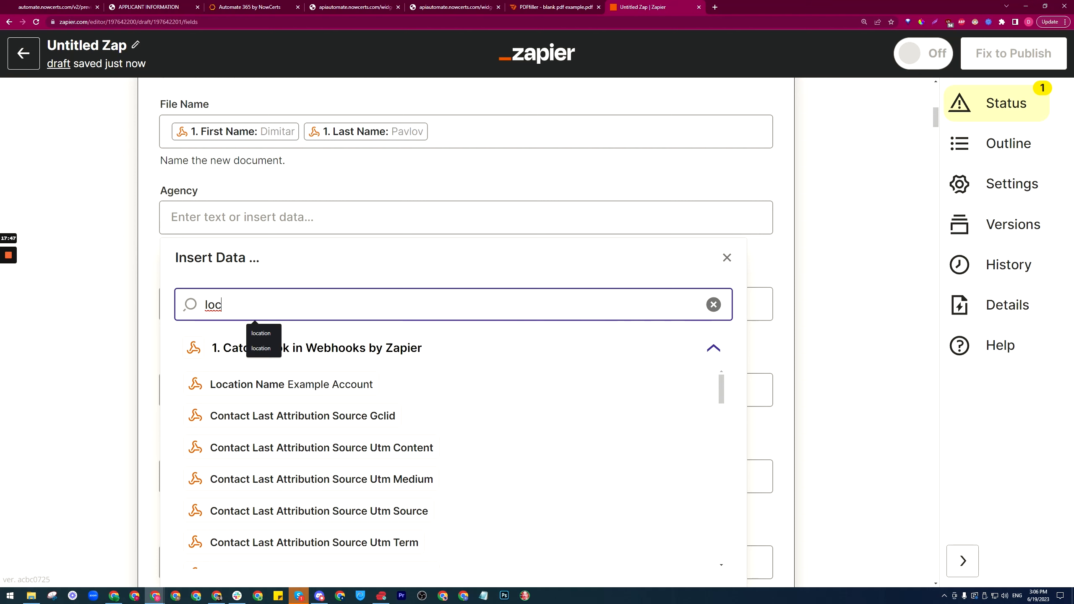
{"action": "left_click", "coordinate": [279, 386]}
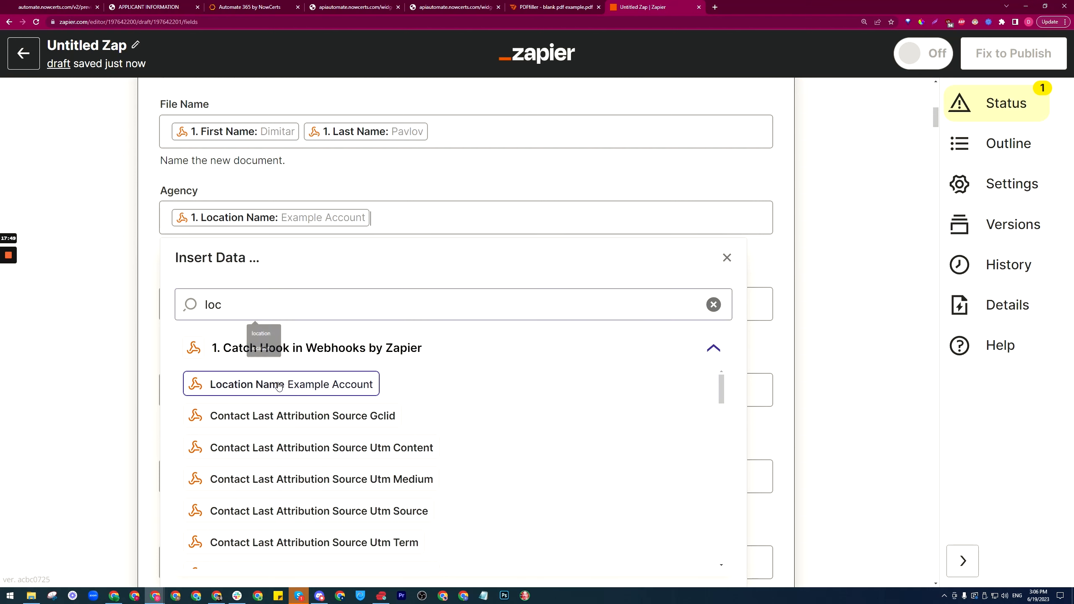
{"action": "left_click", "coordinate": [151, 256]}
Step: Close the Integrate Survey dialog and return via Zapier to the pdfFiller field editor
{"action": "left_click", "coordinate": [249, 7]}
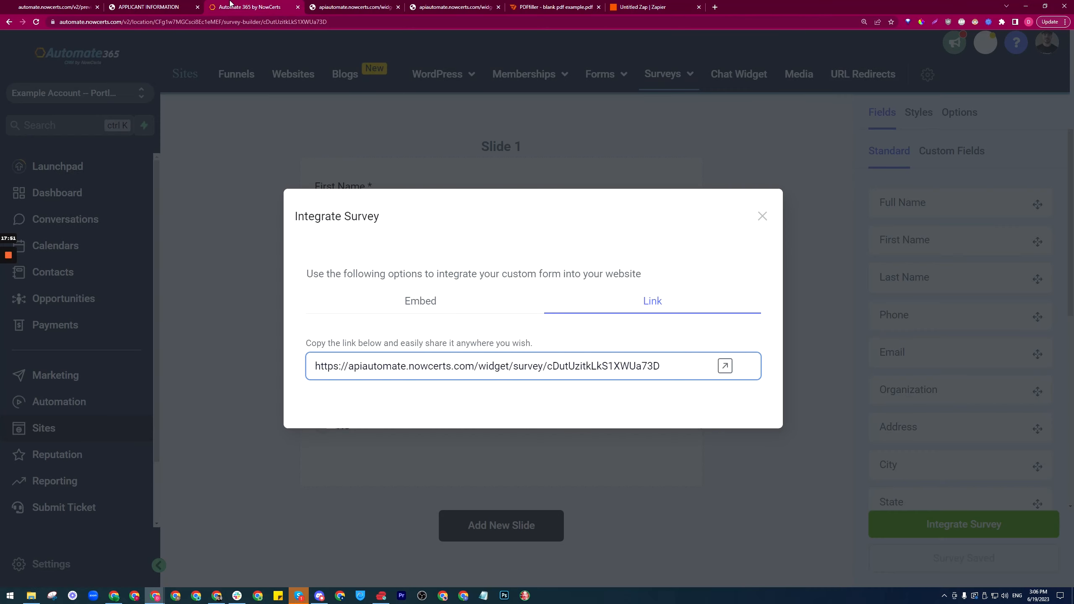
{"action": "left_click", "coordinate": [762, 216]}
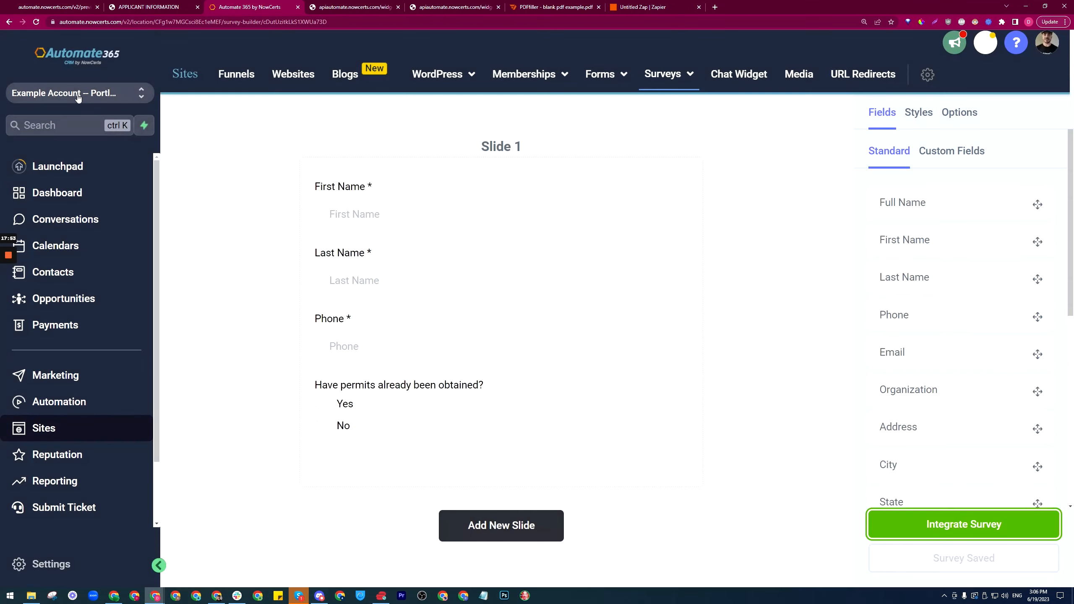
{"action": "left_click", "coordinate": [640, 4]}
{"action": "scroll", "coordinate": [465, 307], "scroll_direction": "down", "scroll_amount": 6}
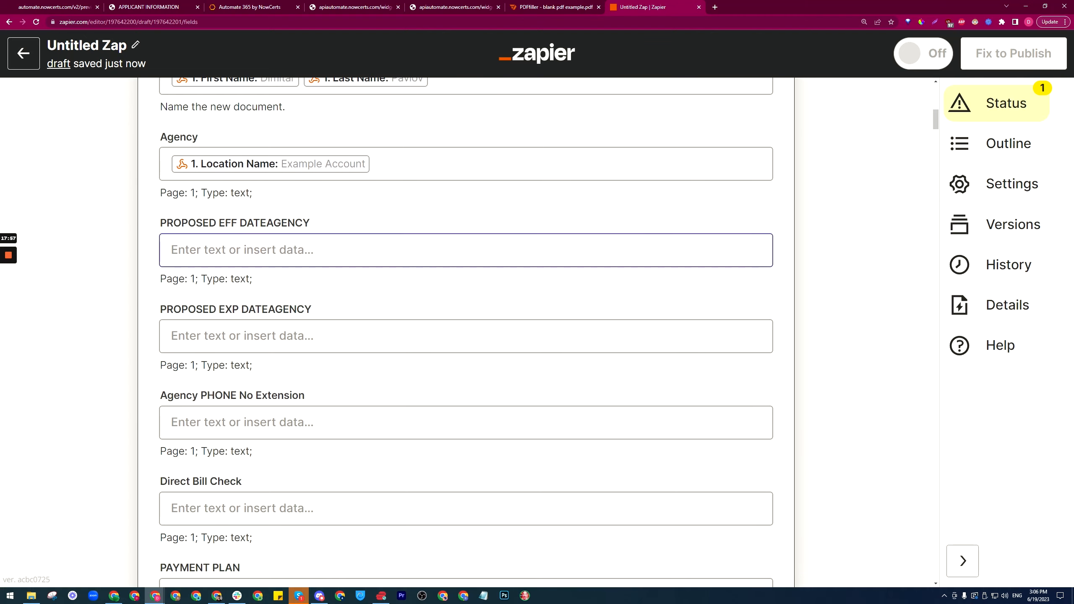
{"action": "scroll", "coordinate": [232, 326], "scroll_direction": "down", "scroll_amount": 5}
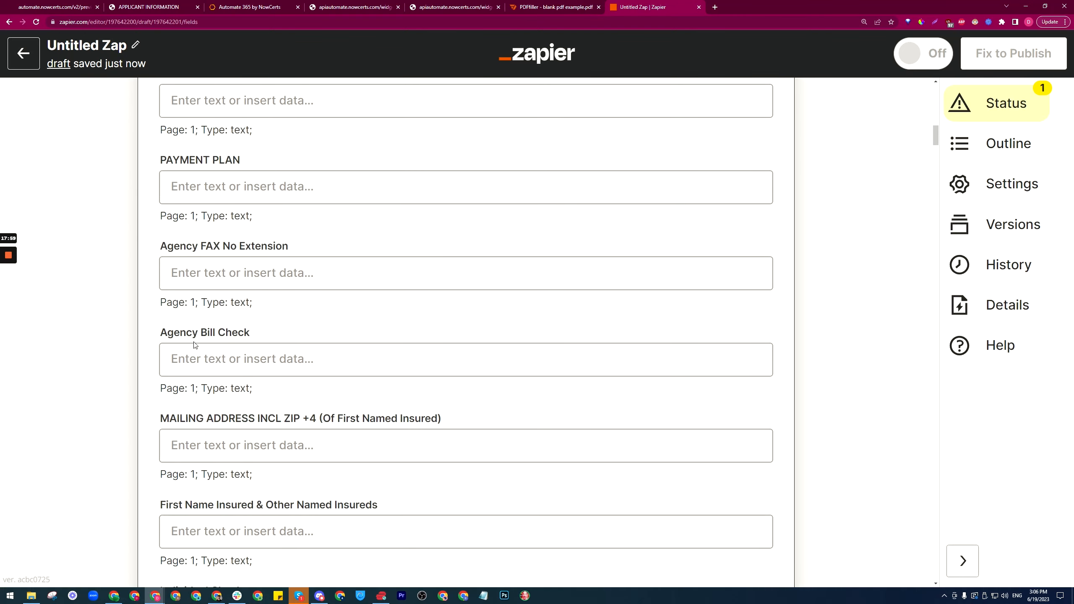
{"action": "left_click", "coordinate": [554, 8]}
{"action": "scroll", "coordinate": [226, 347], "scroll_direction": "down", "scroll_amount": 2}
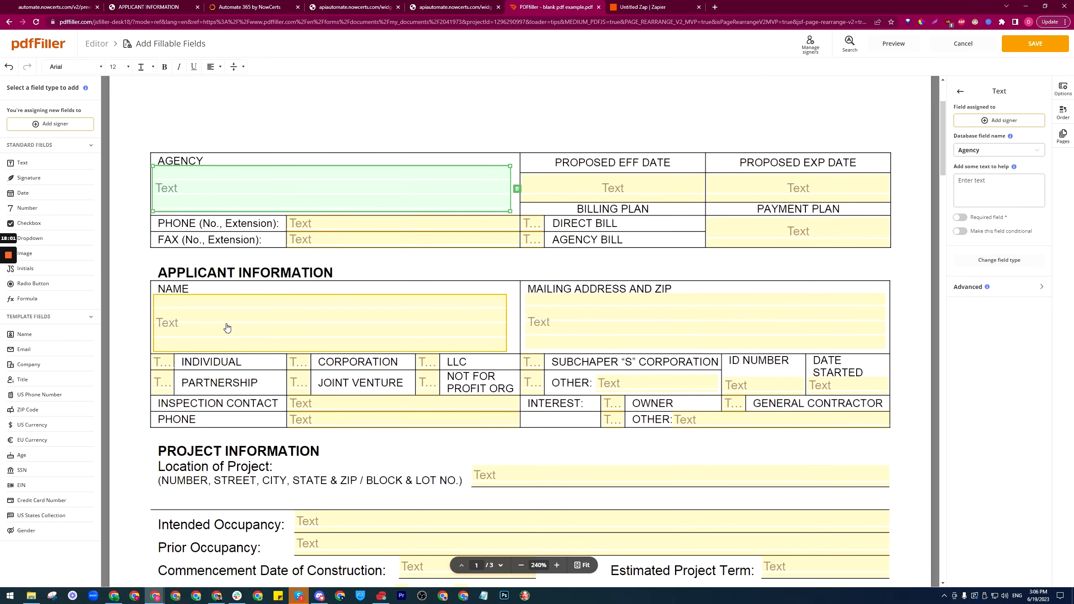
Step: Read the NAME field's full database name, First Name Insured & Other Named Insureds
{"action": "left_click", "coordinate": [226, 323]}
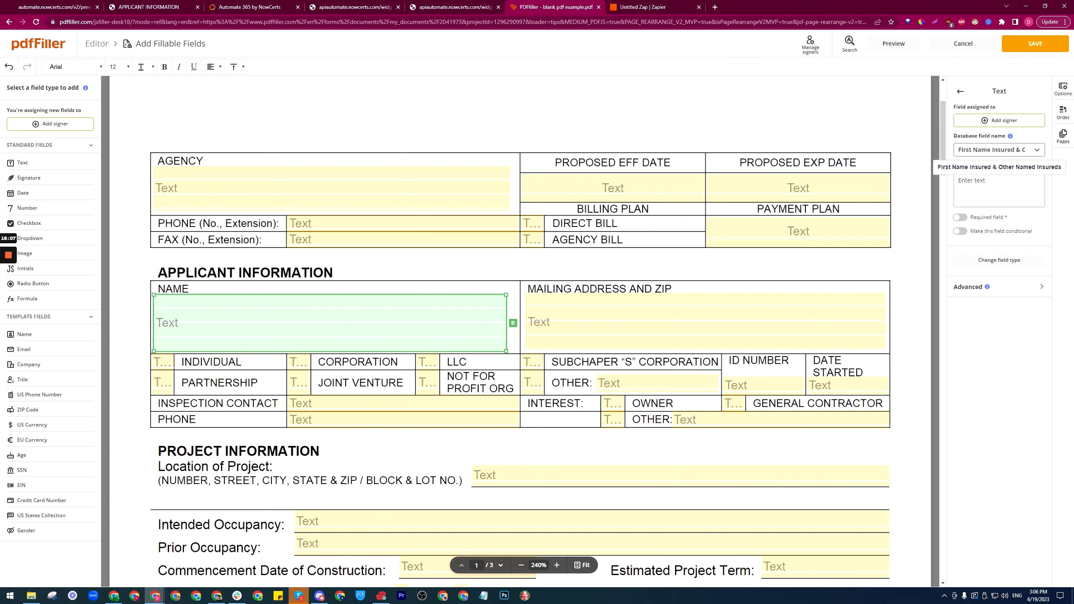
{"action": "left_click_drag", "start_coordinate": [959, 150], "coordinate": [1030, 150]}
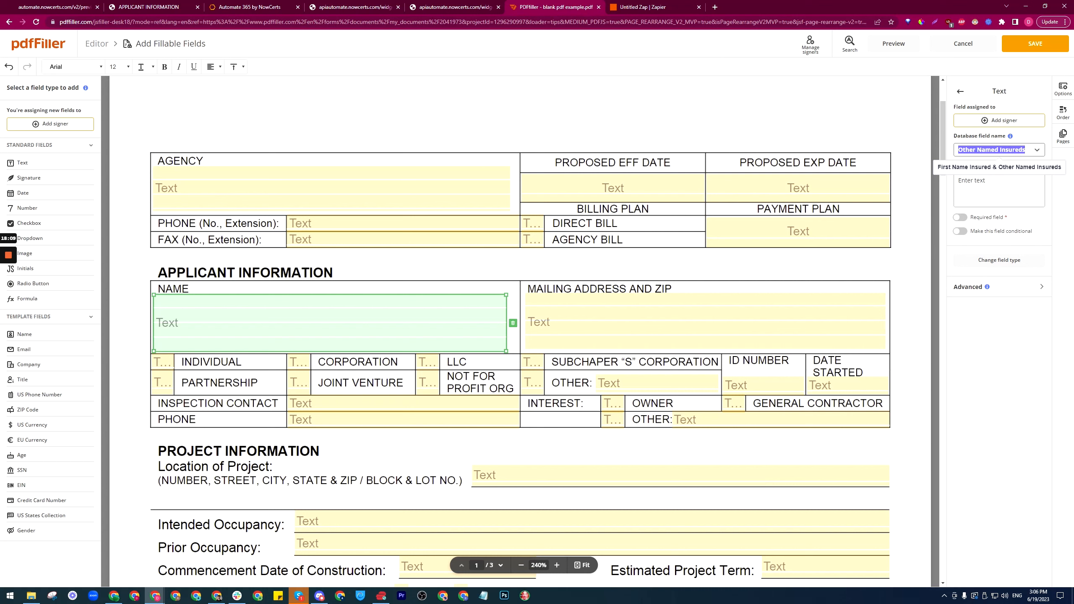
{"action": "left_click", "coordinate": [986, 149]}
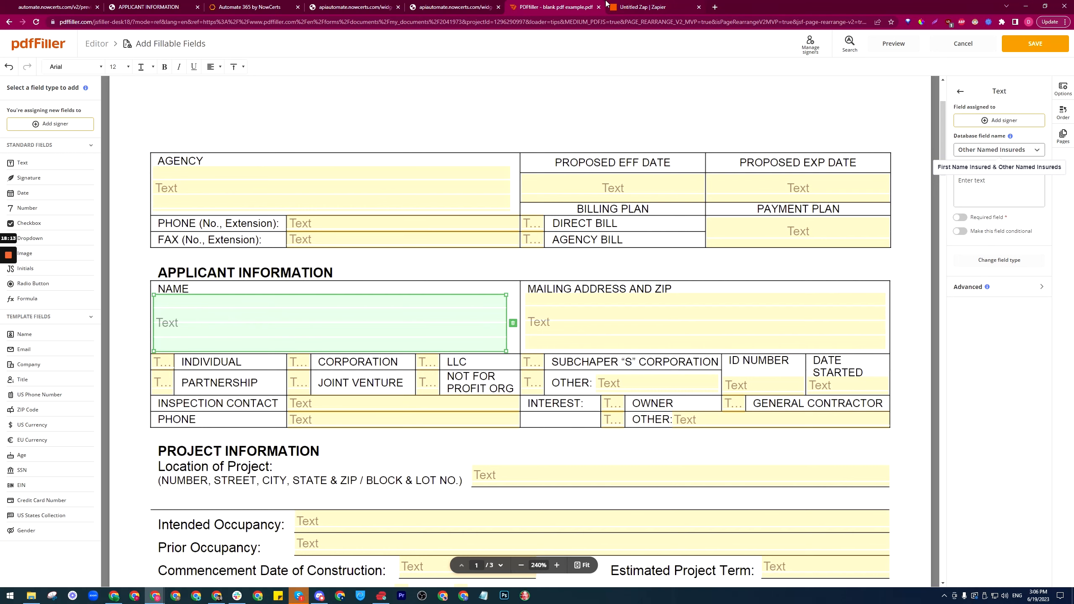
{"action": "left_click", "coordinate": [626, 7]}
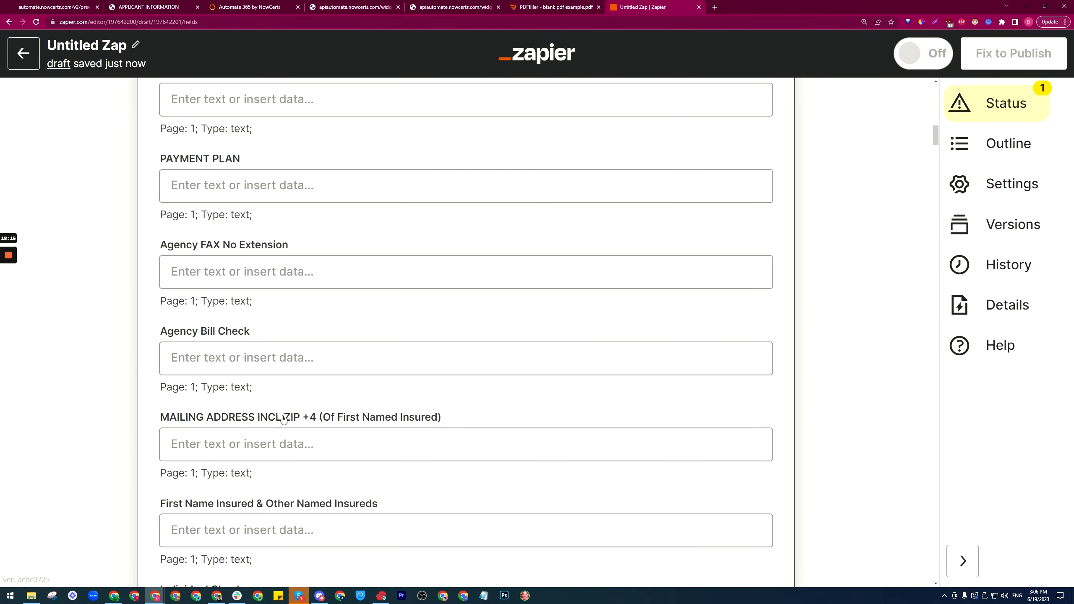
Step: Map First Name Insured & Other Named Insureds to the webhook's First Name and Last Name
{"action": "scroll", "coordinate": [277, 407], "scroll_direction": "down", "scroll_amount": 4}
{"action": "left_click", "coordinate": [331, 363]}
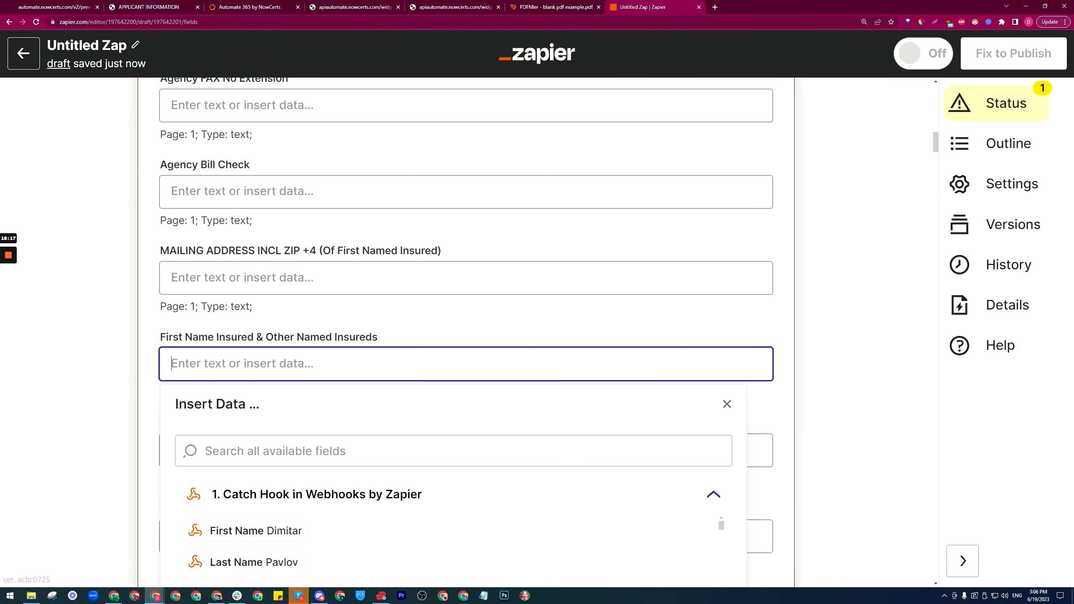
{"action": "scroll", "coordinate": [169, 396], "scroll_direction": "down", "scroll_amount": 4}
{"action": "left_click", "coordinate": [233, 367]}
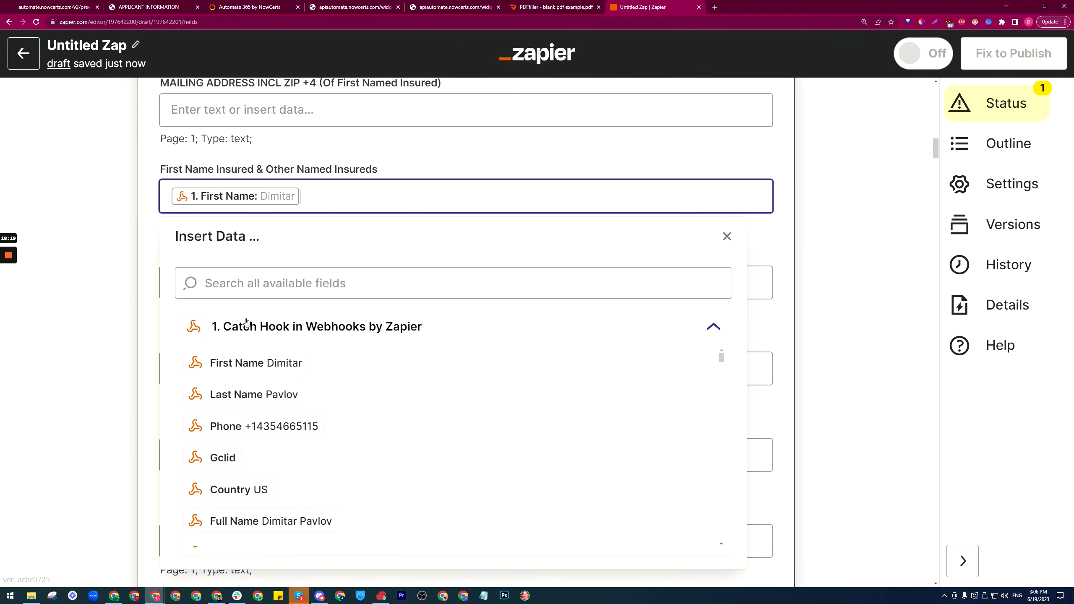
{"action": "left_click", "coordinate": [262, 395]}
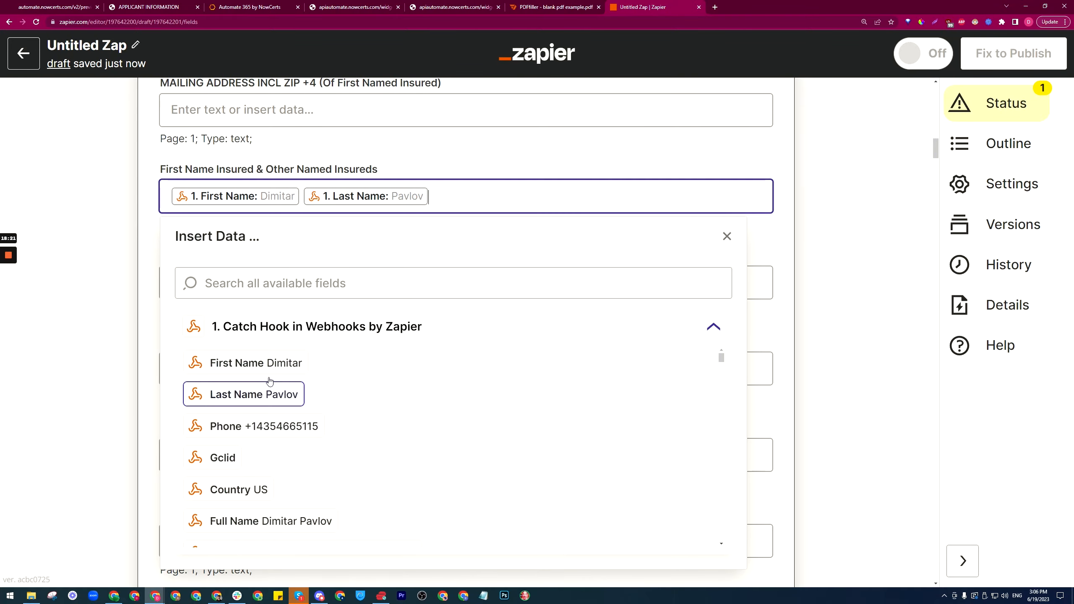
{"action": "left_click", "coordinate": [148, 309]}
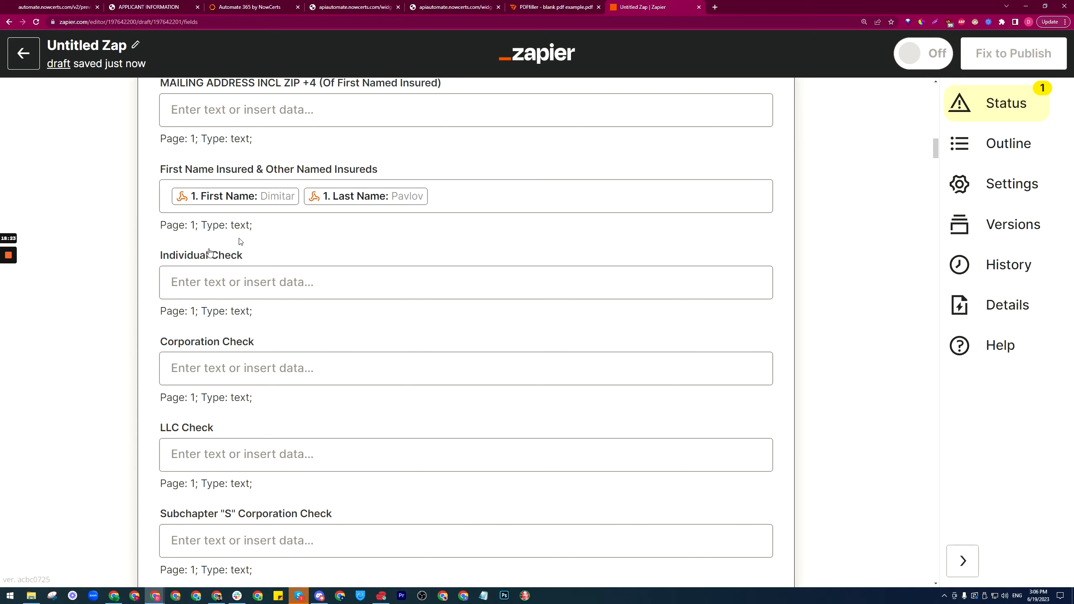
{"action": "left_click", "coordinate": [567, 4]}
Step: Read the database name of the applicant PHONE field in pdfFiller
{"action": "scroll", "coordinate": [418, 314], "scroll_direction": "down", "scroll_amount": 2}
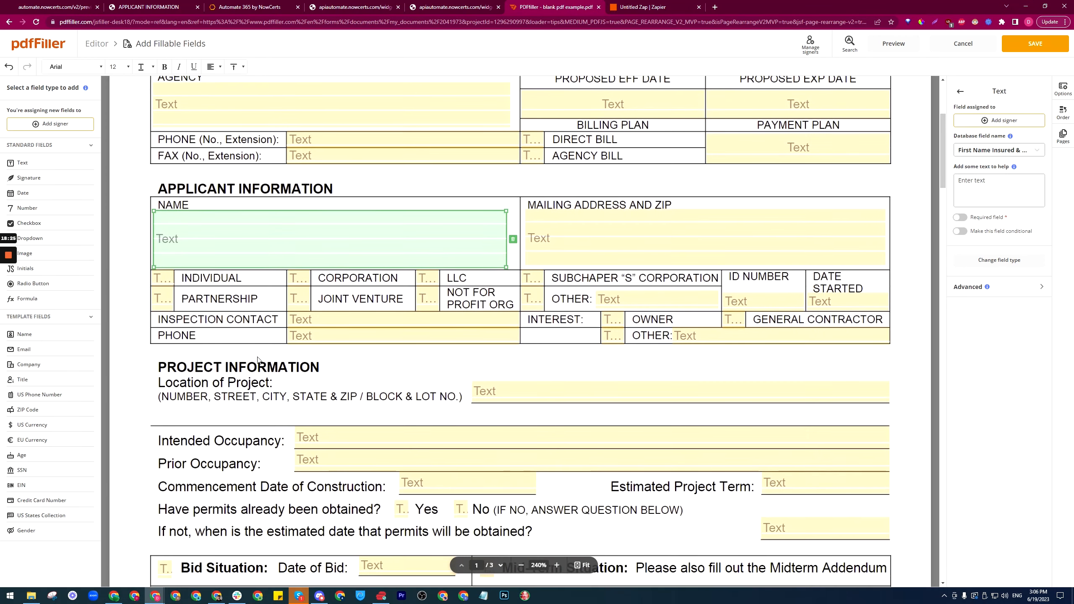
{"action": "left_click", "coordinate": [372, 334]}
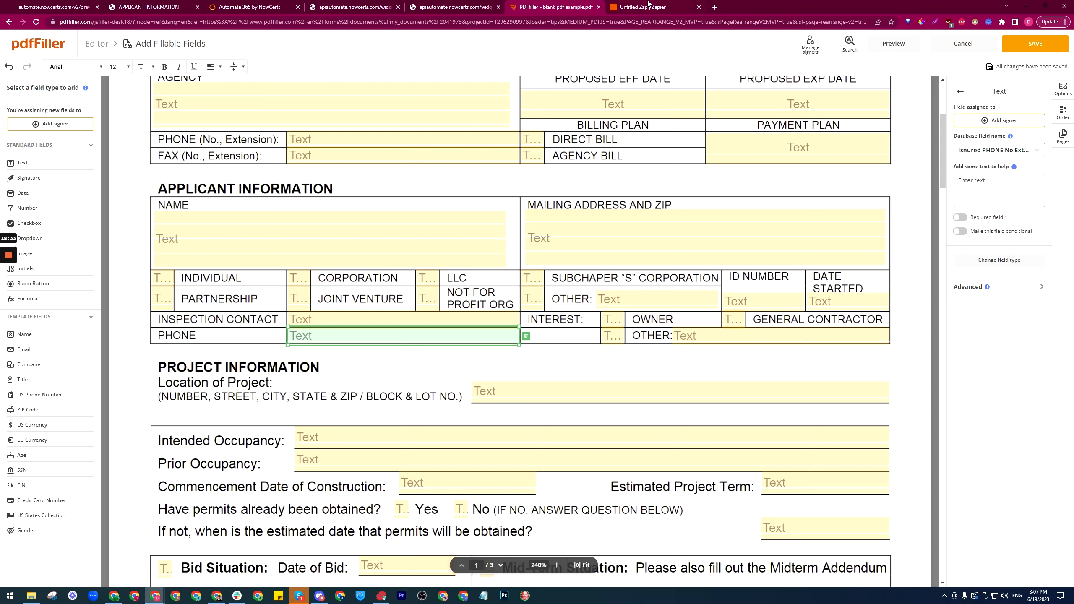
{"action": "left_click", "coordinate": [648, 4]}
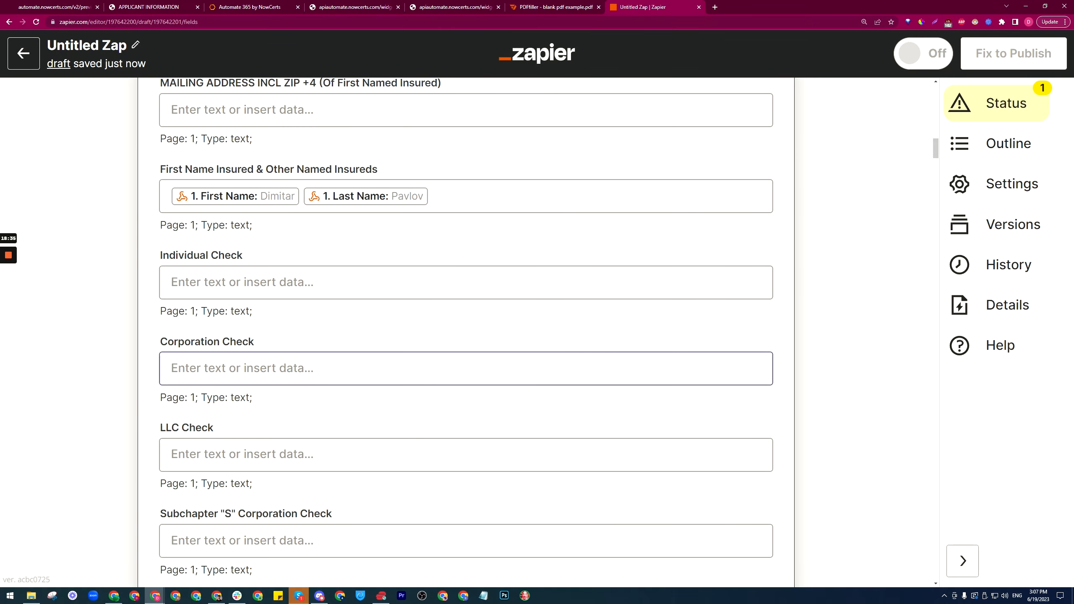
Step: Find the Isnured PHONE No Extension field and map it to the webhook's Phone value
{"action": "key", "text": "ctrl+f"}
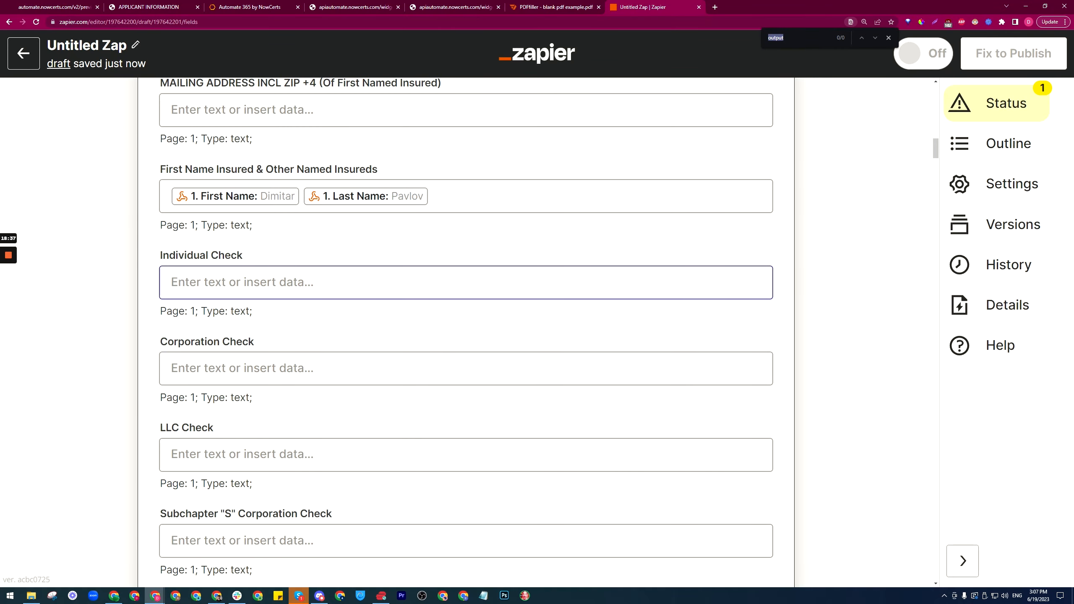
{"action": "type", "text": "isnu"}
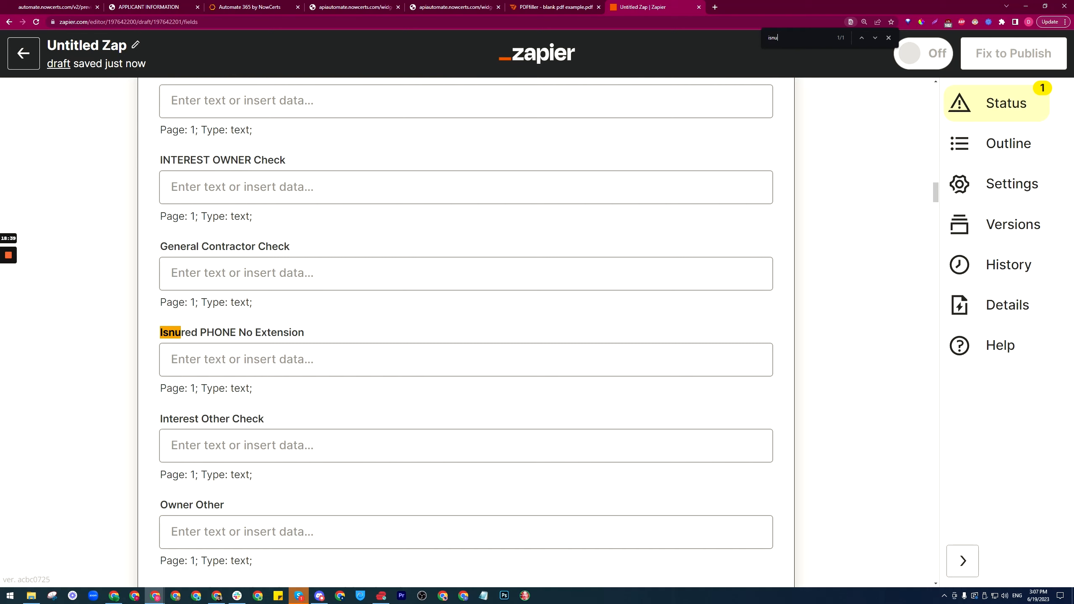
{"action": "type", "text": "red"}
{"action": "left_click", "coordinate": [237, 364]}
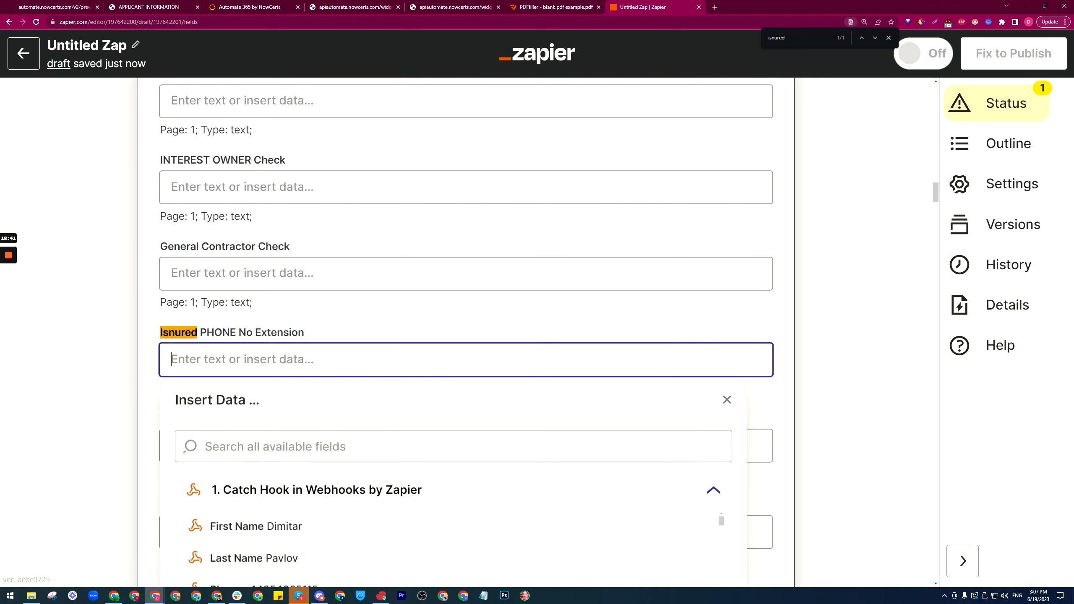
{"action": "scroll", "coordinate": [264, 421], "scroll_direction": "down", "scroll_amount": 4}
{"action": "left_click", "coordinate": [265, 422]}
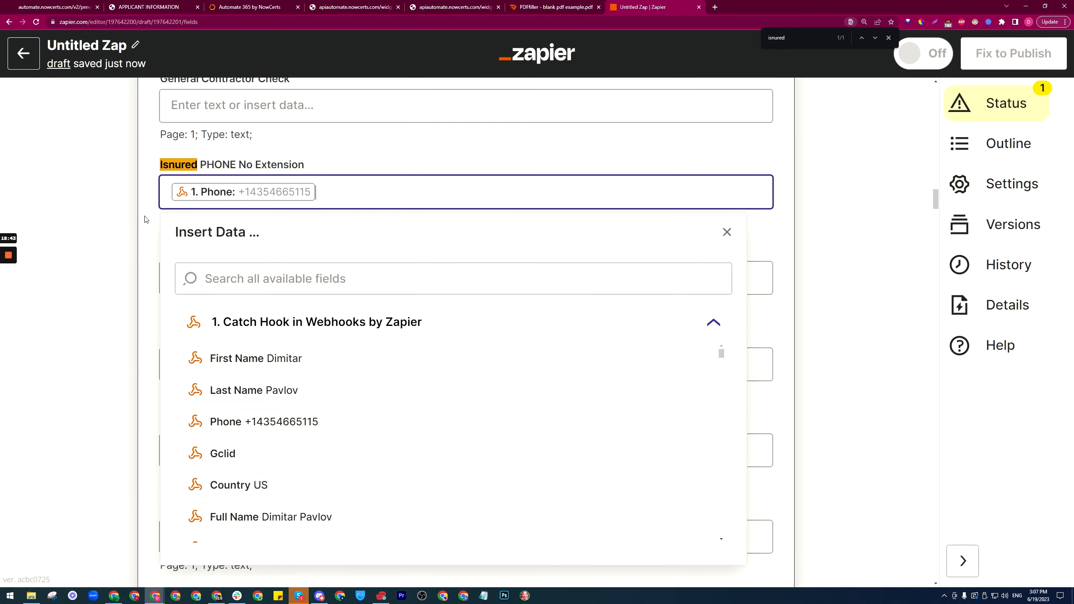
{"action": "left_click", "coordinate": [144, 214]}
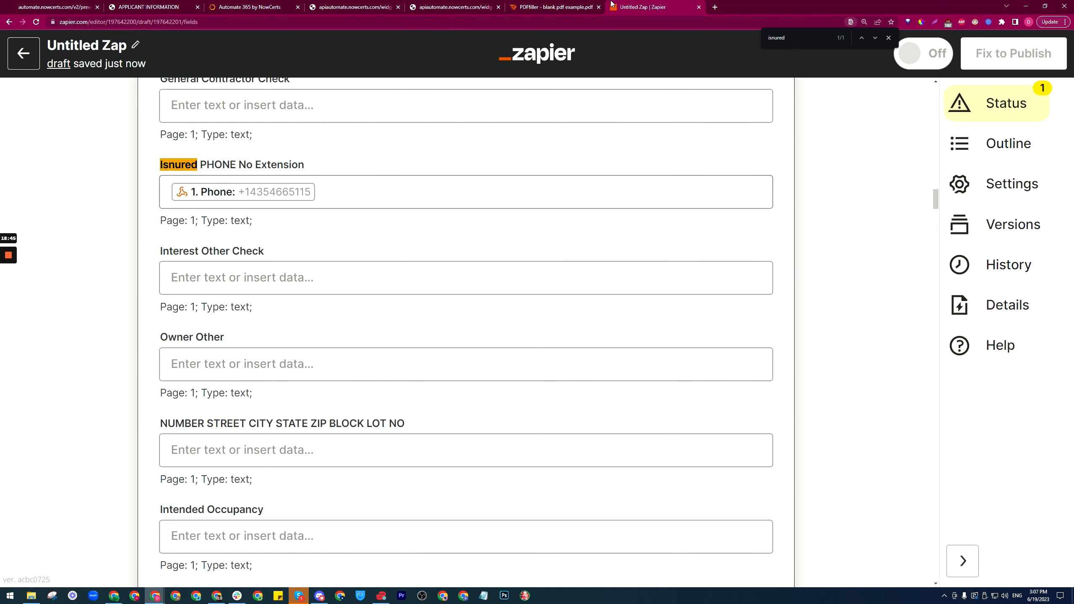
{"action": "left_click", "coordinate": [567, 6]}
{"action": "scroll", "coordinate": [323, 340], "scroll_direction": "down", "scroll_amount": 3}
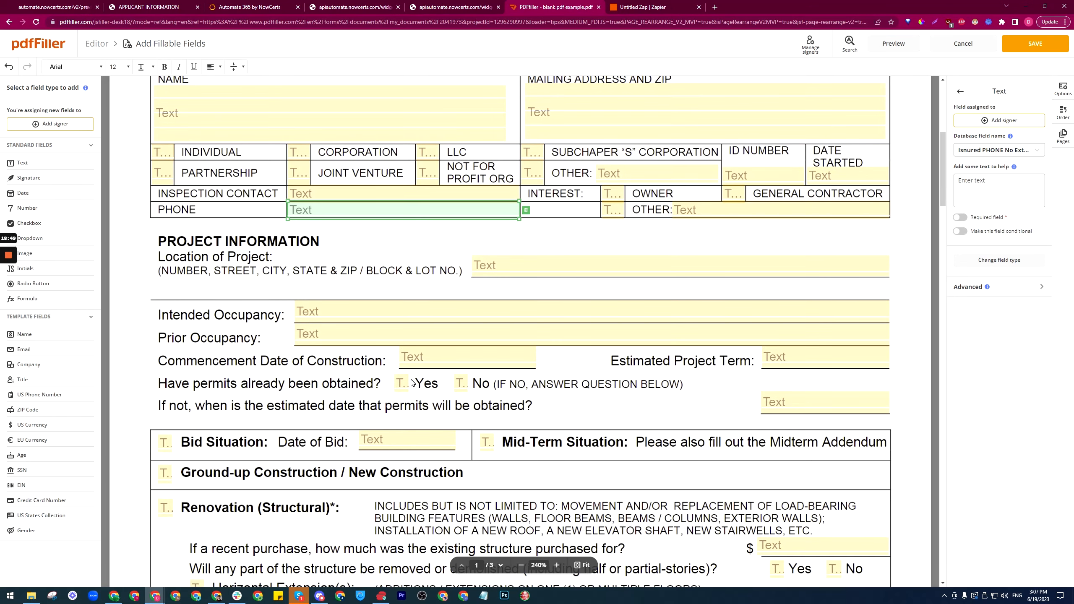
Step: Copy the permits Yes checkbox's database name, 'Have permits already been obtained? Yes Check'
{"action": "left_click", "coordinate": [402, 383]}
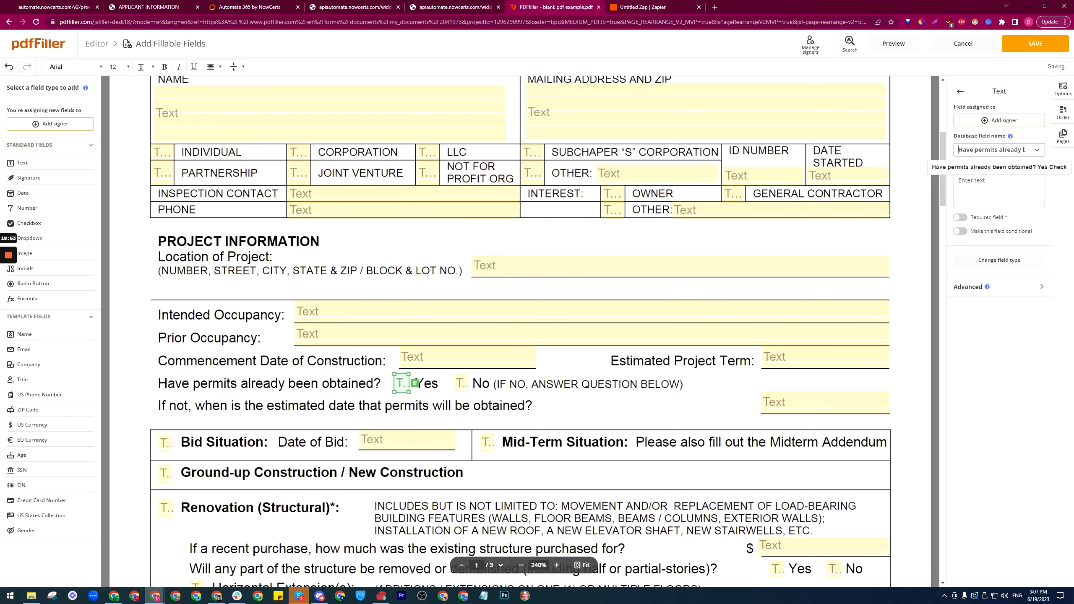
{"action": "left_click_drag", "start_coordinate": [959, 150], "coordinate": [995, 150]}
{"action": "key", "text": "ctrl+c"}
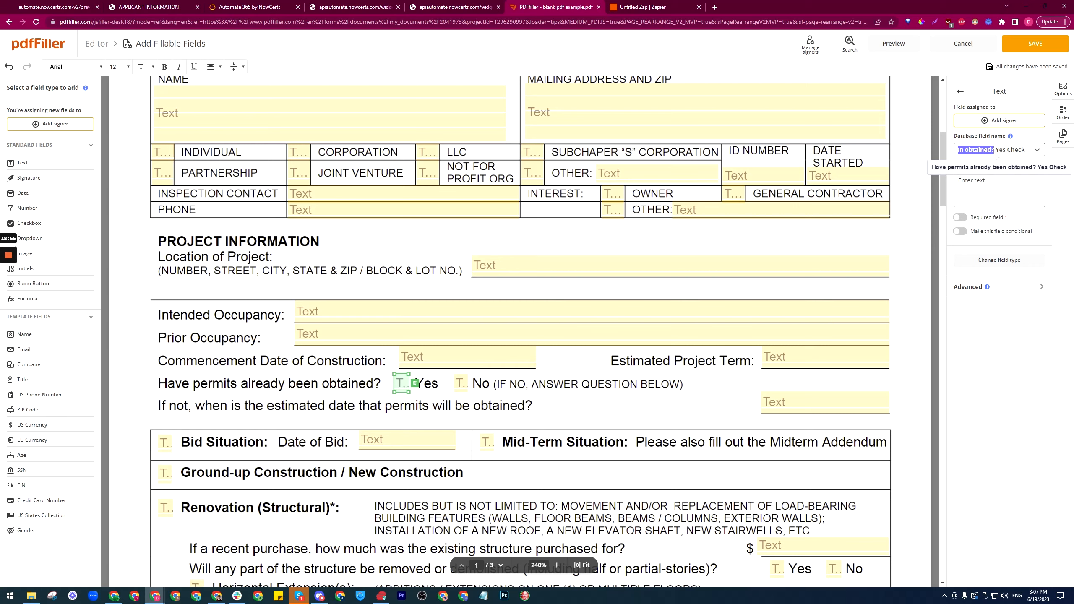
{"action": "left_click", "coordinate": [705, 5]}
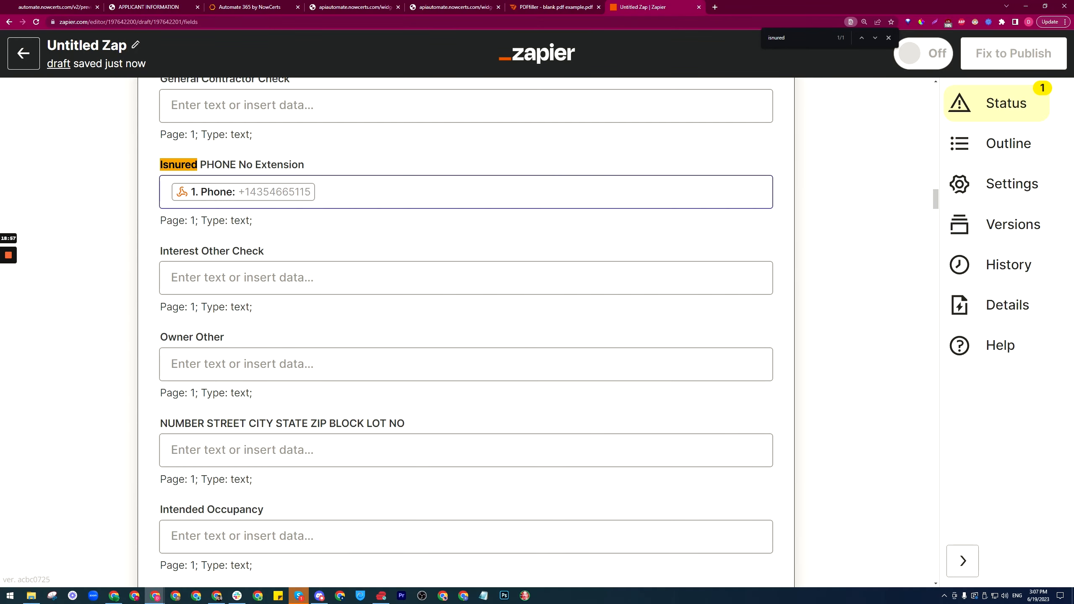
Step: Map the permits No Check field to the webhook's matching Have Permits Already Been Obtained value
{"action": "key", "text": "ctrl+f"}
{"action": "key", "text": "ctrl+v"}
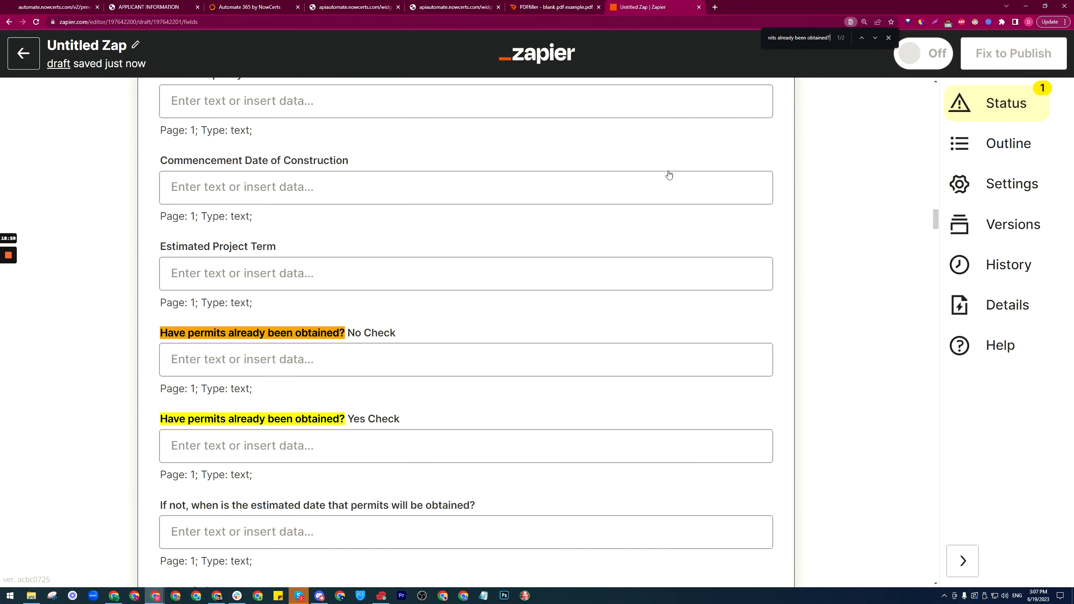
{"action": "left_click", "coordinate": [419, 364]}
{"action": "left_click", "coordinate": [254, 359]}
{"action": "scroll", "coordinate": [104, 408], "scroll_direction": "down", "scroll_amount": 3}
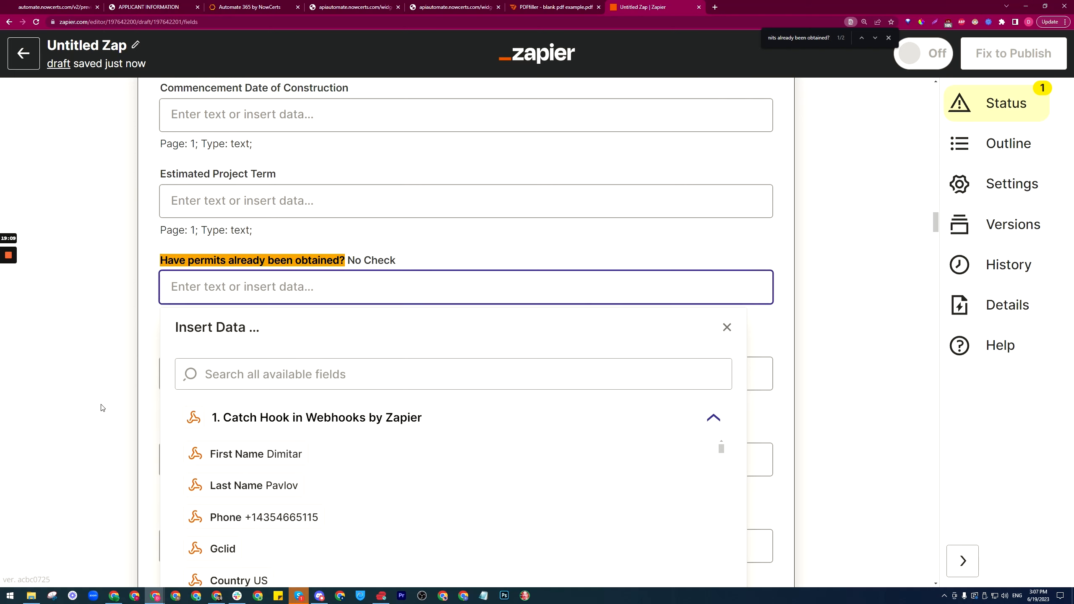
{"action": "left_click", "coordinate": [237, 321]}
{"action": "key", "text": "ctrl+v"}
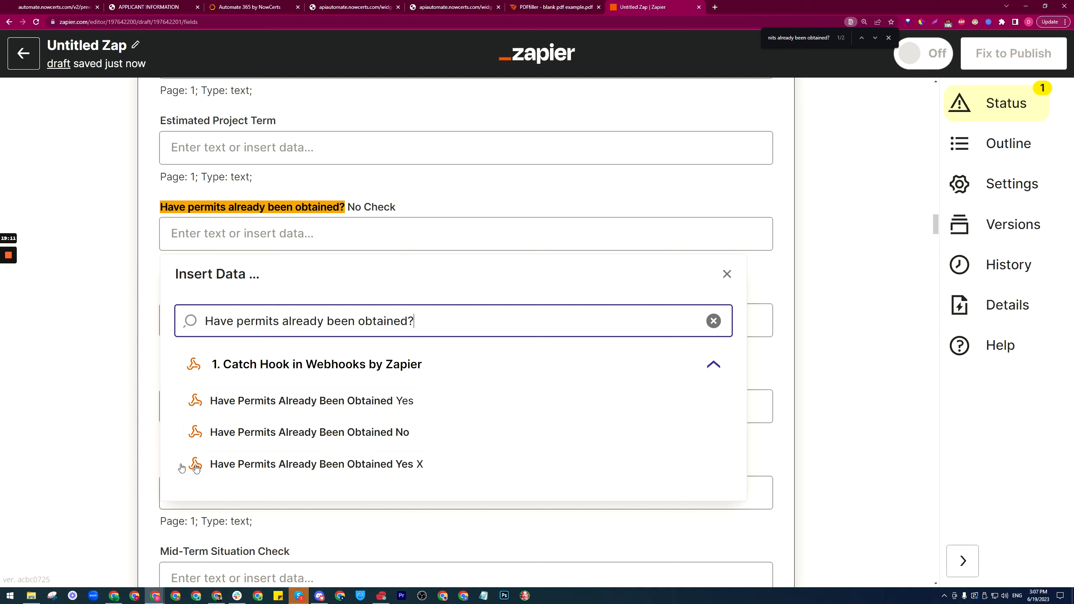
{"action": "left_click", "coordinate": [345, 434]}
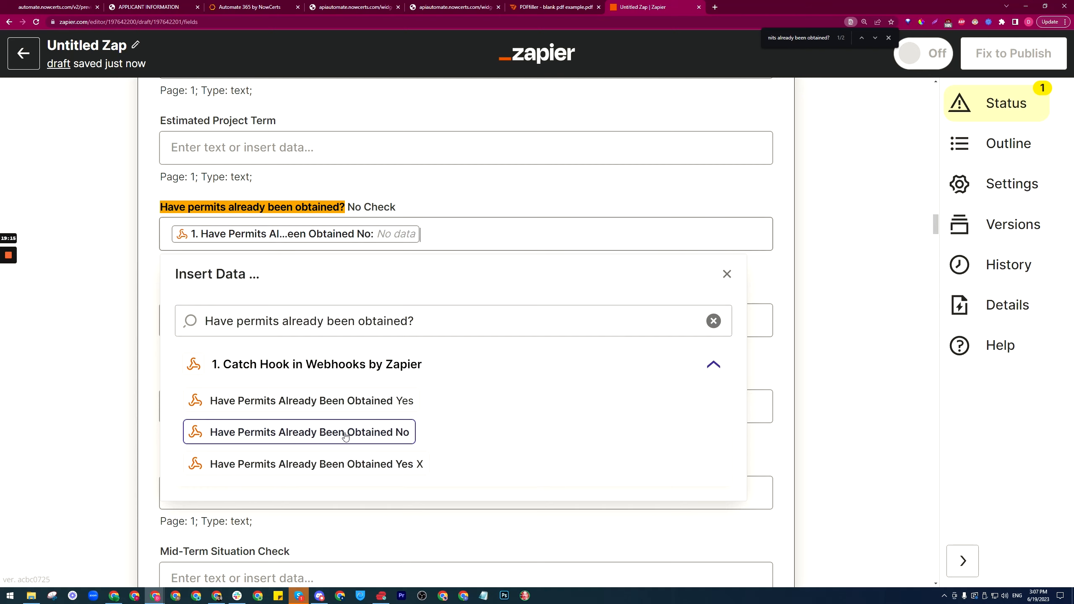
{"action": "left_click", "coordinate": [146, 283]}
Step: Map the permits Yes Check field to the webhook's matching Have Permits Already Been Obtained value
{"action": "left_click", "coordinate": [219, 321]}
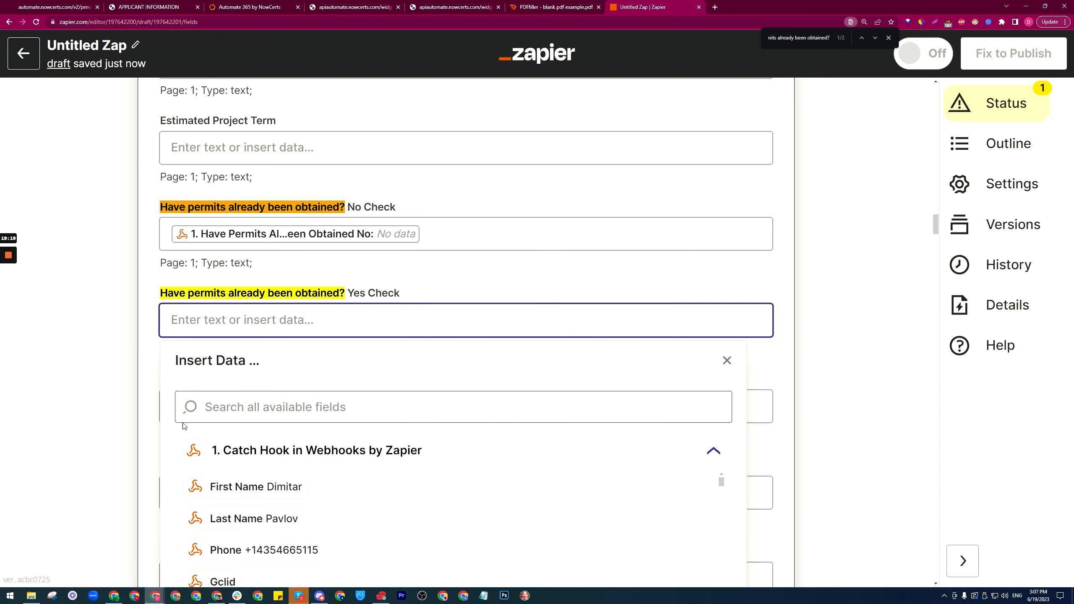
{"action": "scroll", "coordinate": [184, 426], "scroll_direction": "down", "scroll_amount": 5}
{"action": "left_click", "coordinate": [254, 197]}
{"action": "key", "text": "ctrl+v"}
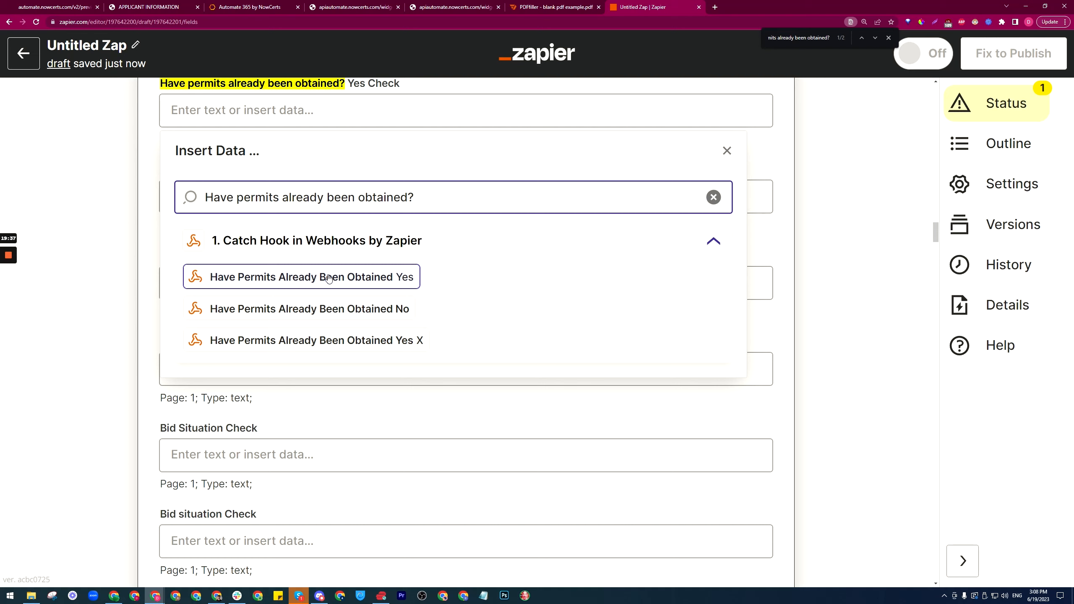
{"action": "left_click", "coordinate": [310, 345]}
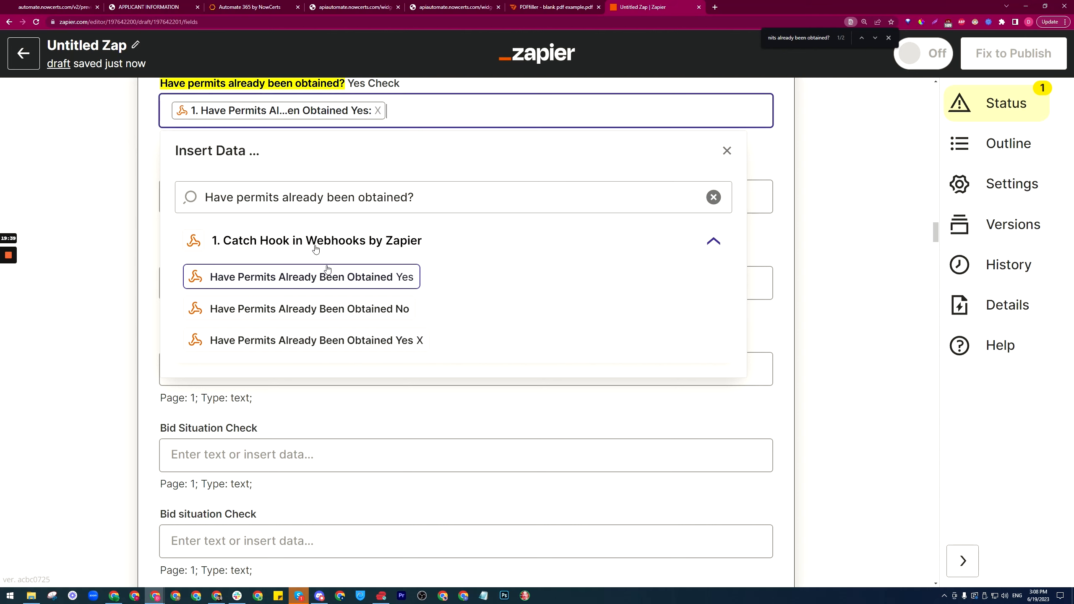
{"action": "left_click", "coordinate": [151, 173]}
Step: Cross-check the Zap's mapped fields against the pdfFiller form
{"action": "scroll", "coordinate": [203, 407], "scroll_direction": "up", "scroll_amount": 4}
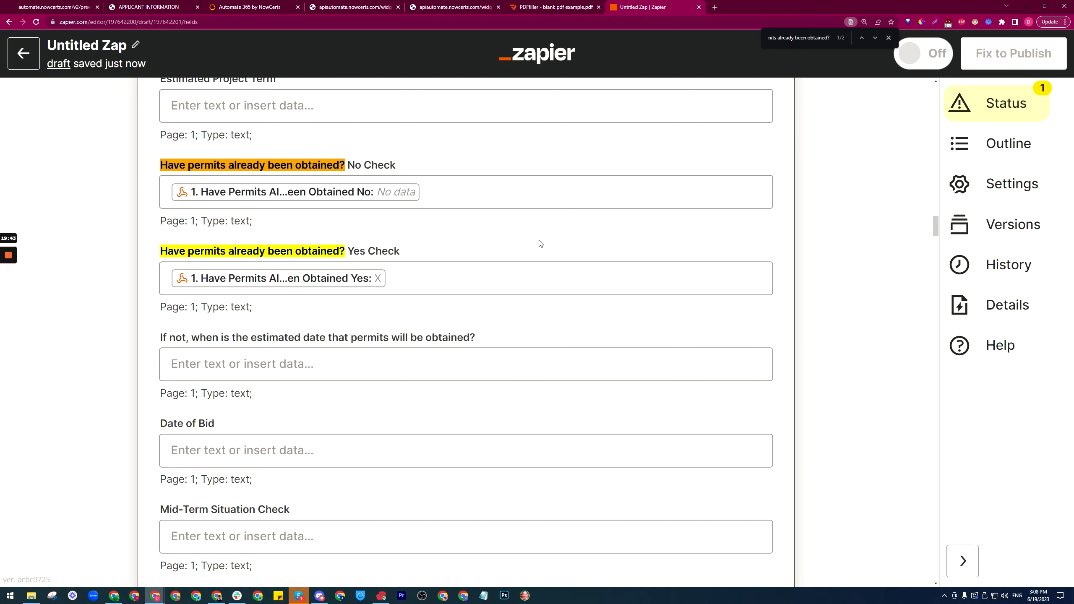
{"action": "left_click", "coordinate": [582, 6]}
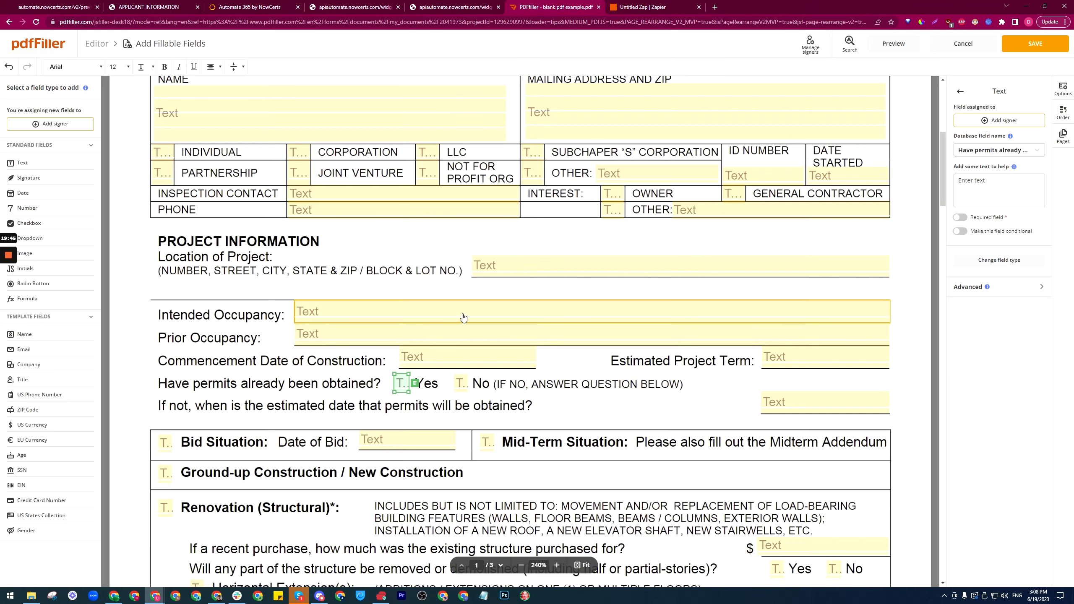
{"action": "scroll", "coordinate": [507, 385], "scroll_direction": "up", "scroll_amount": 3}
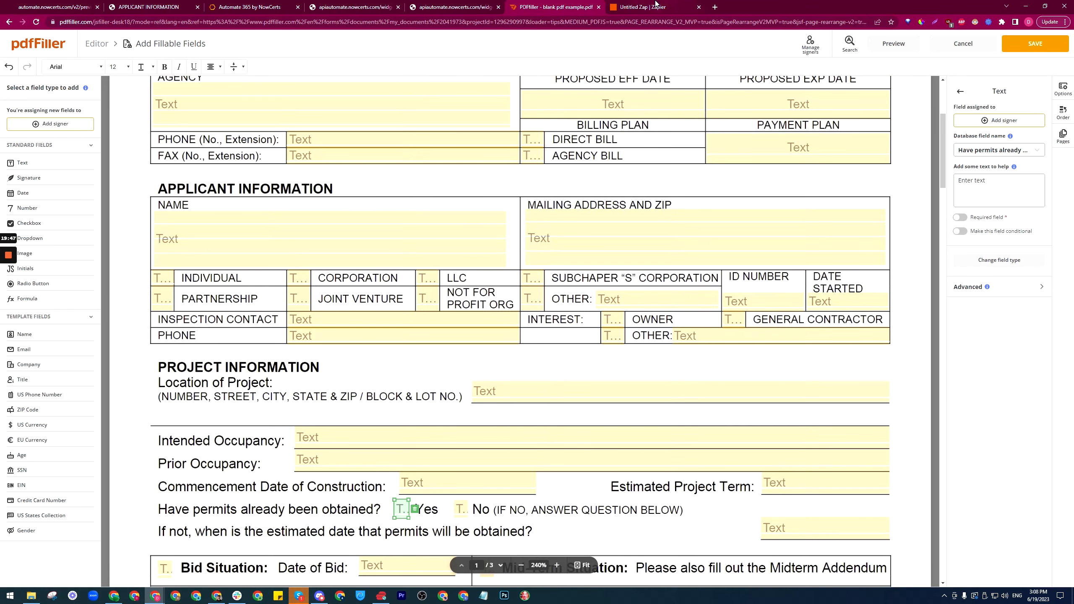
{"action": "left_click", "coordinate": [656, 5]}
{"action": "mouse_move", "coordinate": [15, 296]}
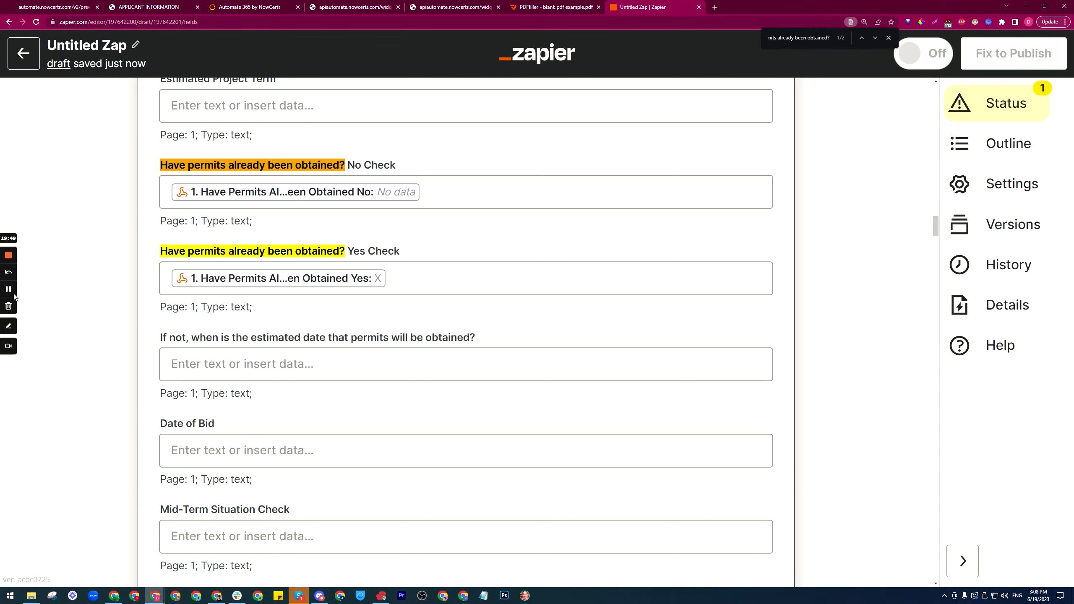
{"action": "scroll", "coordinate": [465, 245], "scroll_direction": "up", "scroll_amount": 2}
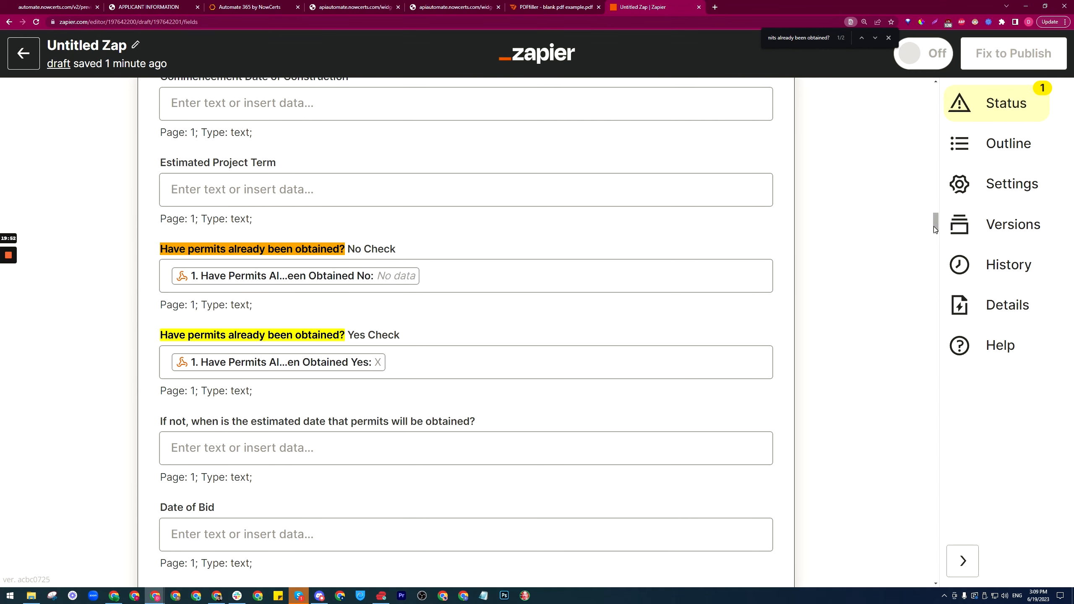
Step: Continue past the pdfFiller field list and run Test action to send a filled document
{"action": "left_click_drag", "start_coordinate": [934, 222], "coordinate": [925, 434]}
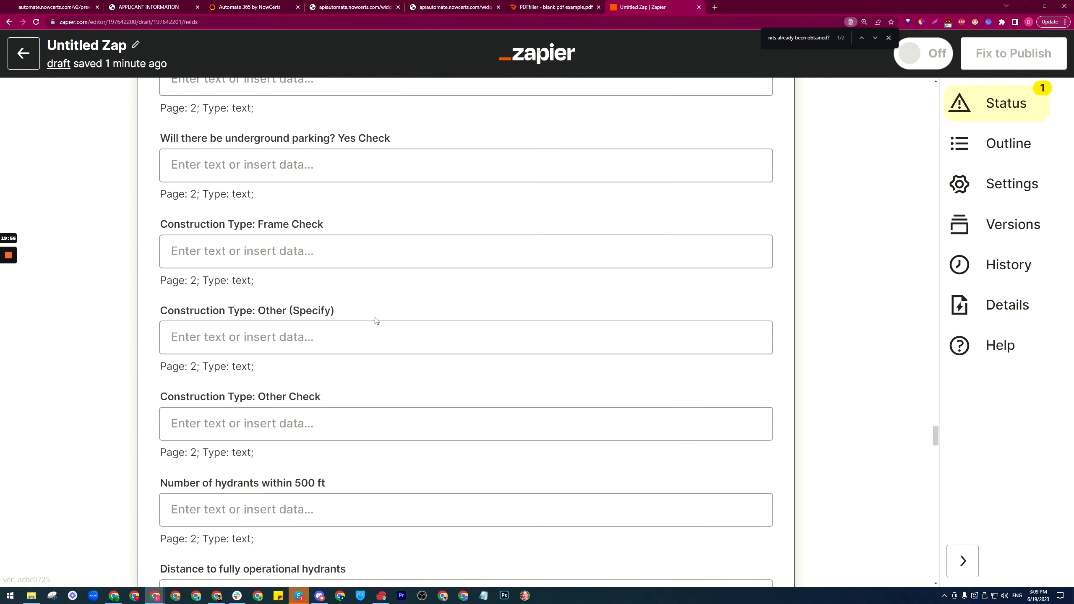
{"action": "scroll", "coordinate": [378, 252], "scroll_direction": "down", "scroll_amount": 7}
{"action": "scroll", "coordinate": [378, 252], "scroll_direction": "down", "scroll_amount": 18}
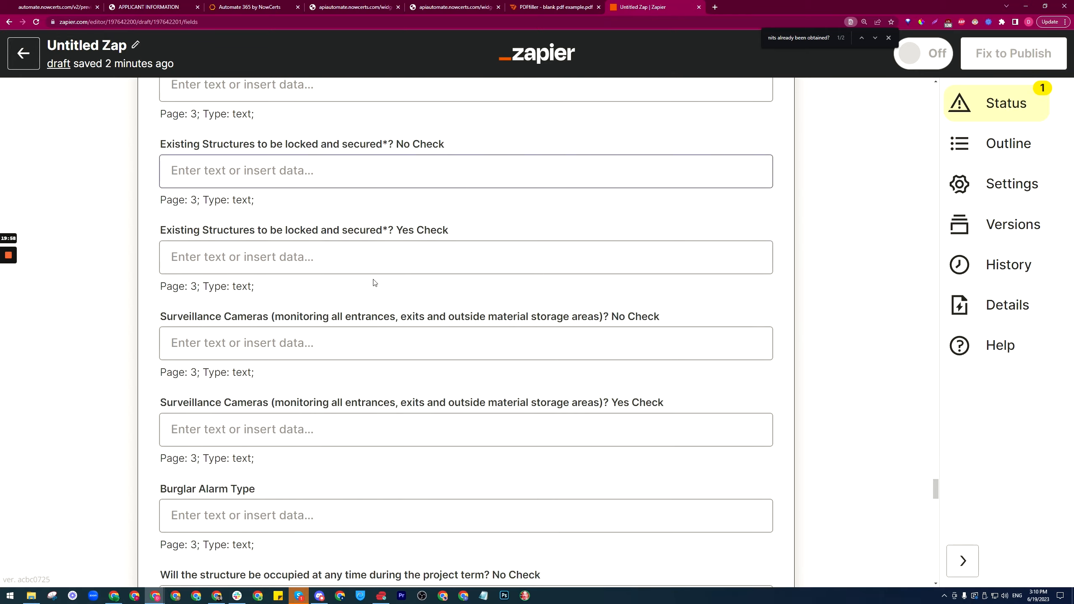
{"action": "scroll", "coordinate": [365, 271], "scroll_direction": "down", "scroll_amount": 20}
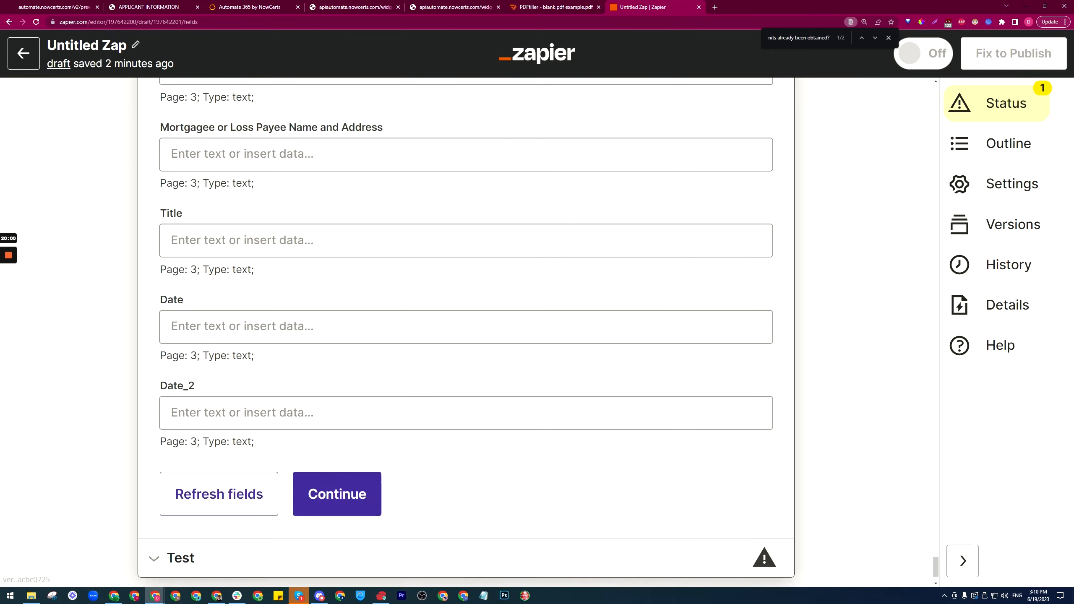
{"action": "left_click", "coordinate": [325, 413]}
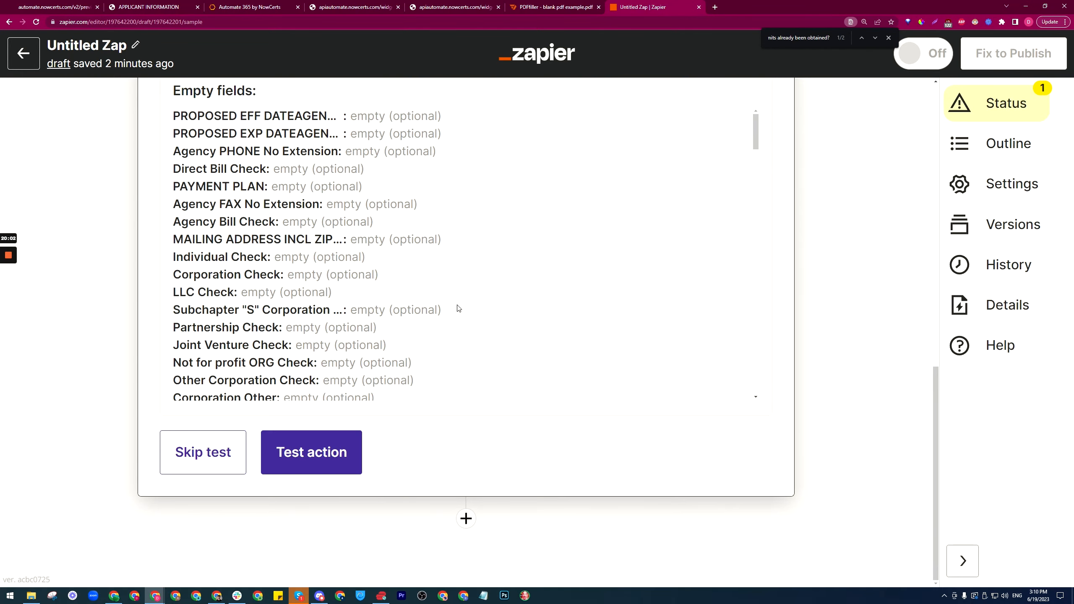
{"action": "scroll", "coordinate": [158, 278], "scroll_direction": "up", "scroll_amount": 5}
{"action": "scroll", "coordinate": [169, 311], "scroll_direction": "down", "scroll_amount": 20}
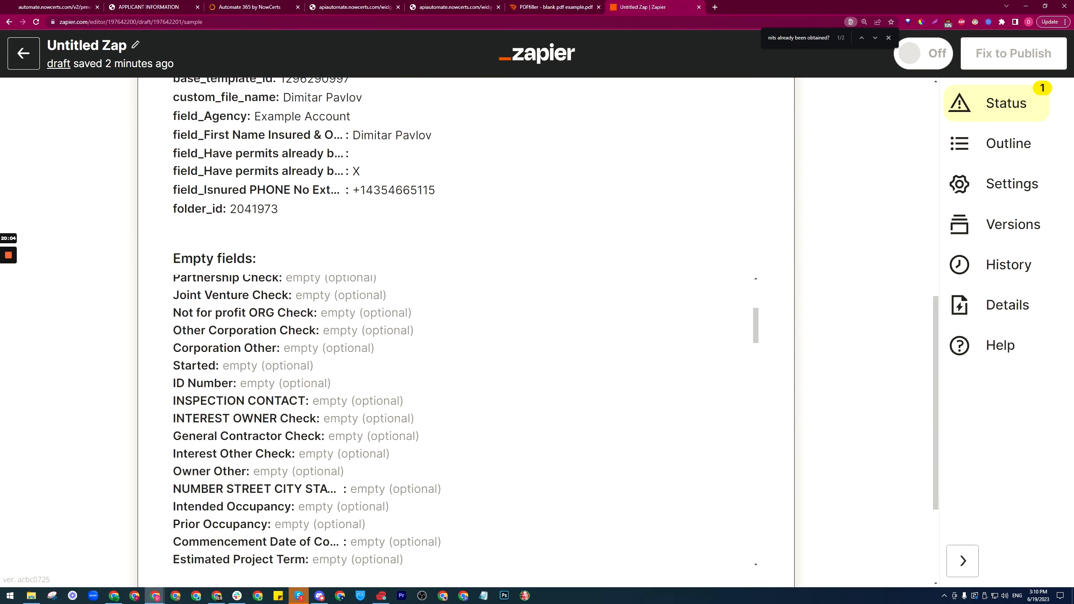
{"action": "scroll", "coordinate": [115, 431], "scroll_direction": "down", "scroll_amount": 4}
{"action": "left_click", "coordinate": [320, 453]}
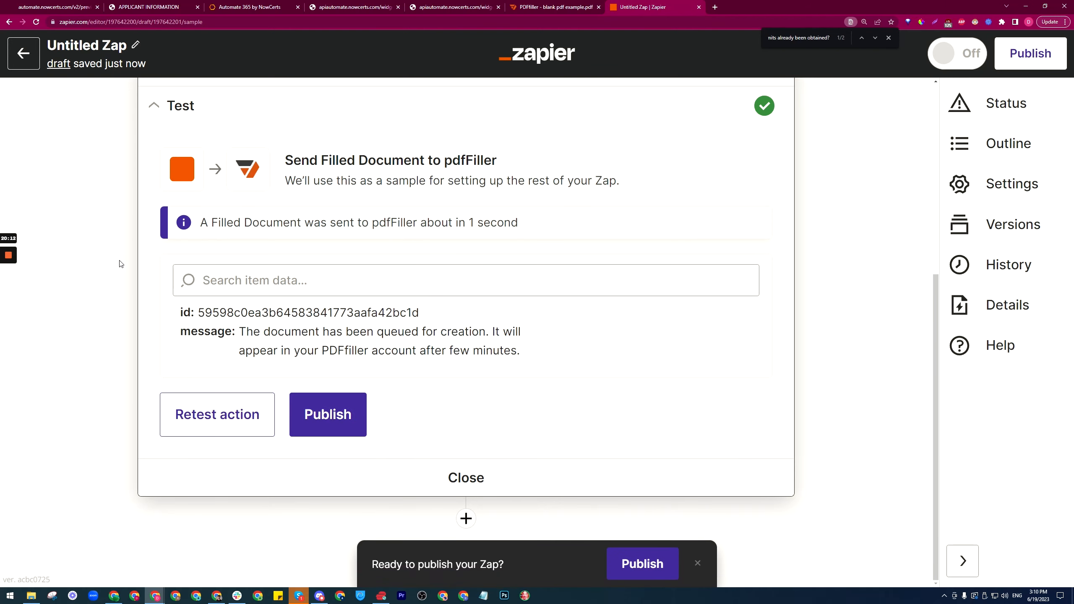
Step: Save the pdfFiller form with DONE, check the new document in the Tutorial folder, and return to Zapier
{"action": "left_click", "coordinate": [559, 6]}
{"action": "scroll", "coordinate": [520, 330], "scroll_direction": "up", "scroll_amount": 5}
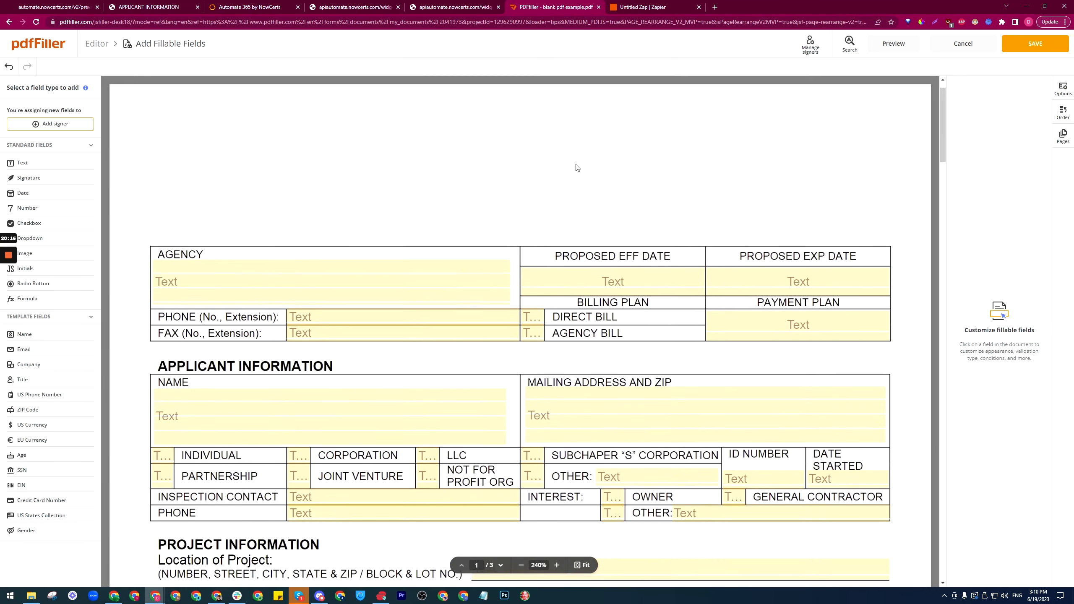
{"action": "left_click", "coordinate": [1035, 42]}
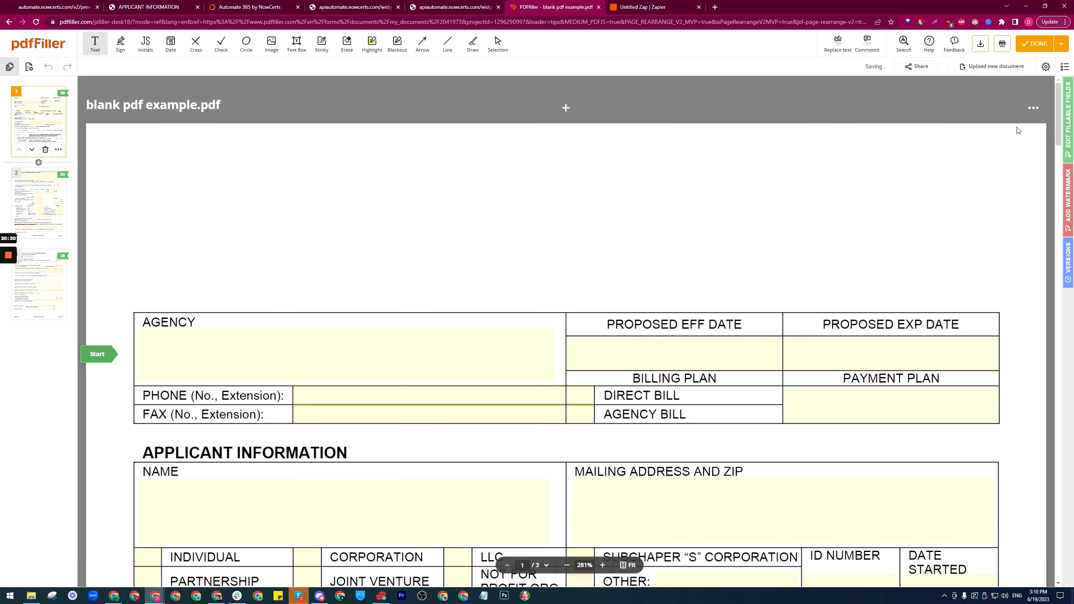
{"action": "left_click", "coordinate": [1035, 43]}
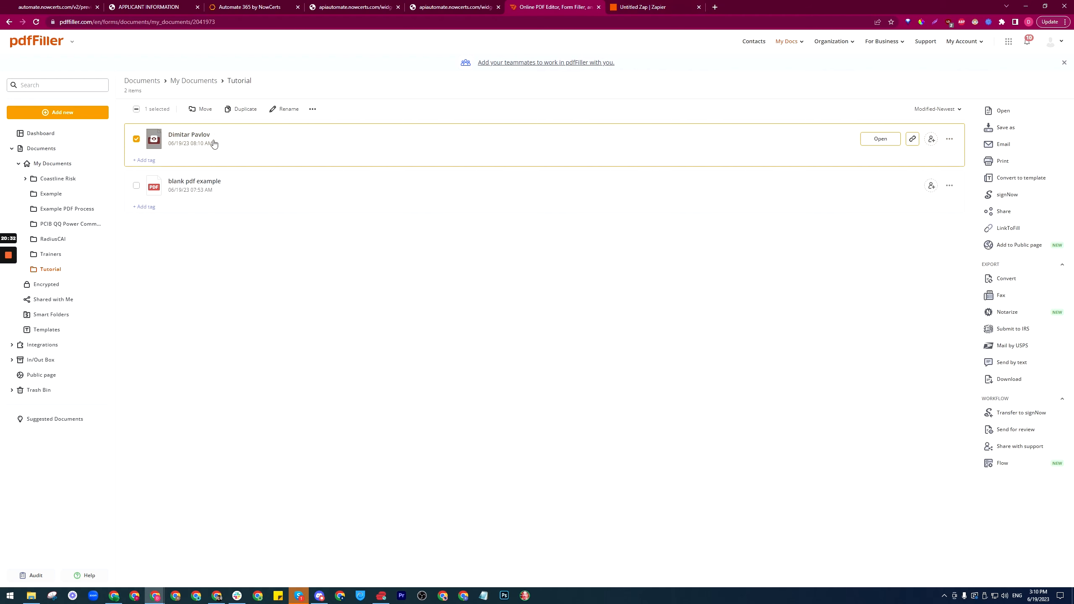
{"action": "left_click", "coordinate": [662, 5]}
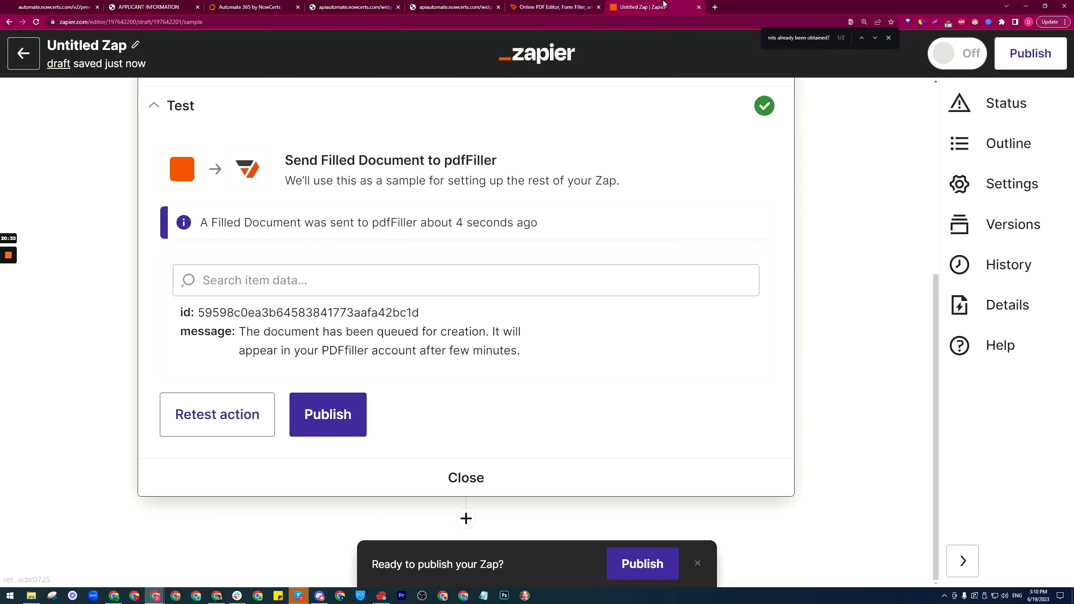
Step: Publish the Zap and dismiss the published, auto-saved and template-sharing notices
{"action": "left_click", "coordinate": [327, 414]}
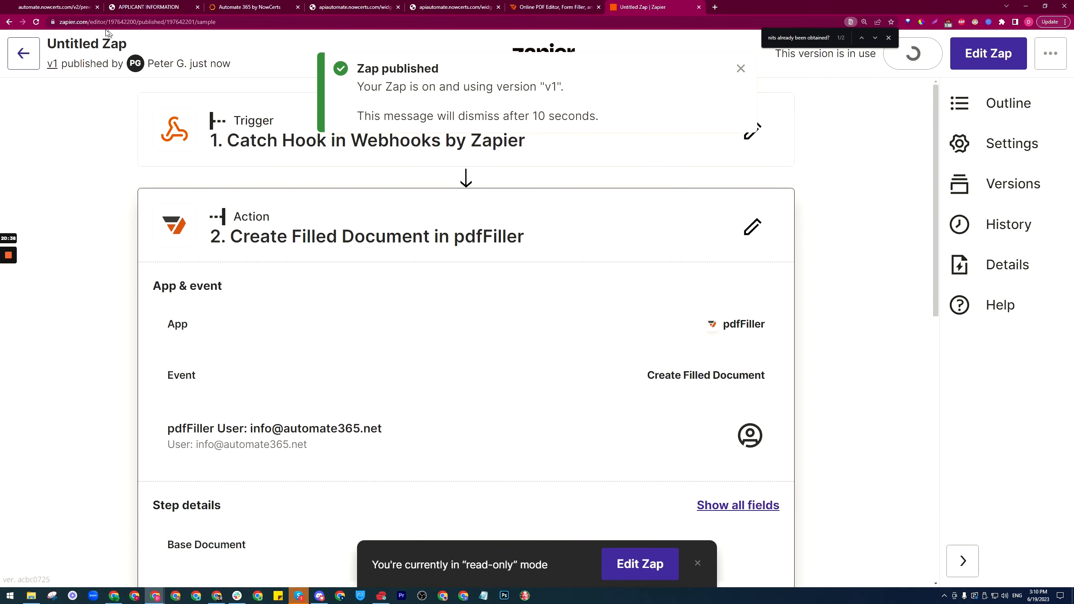
{"action": "left_click", "coordinate": [87, 43]}
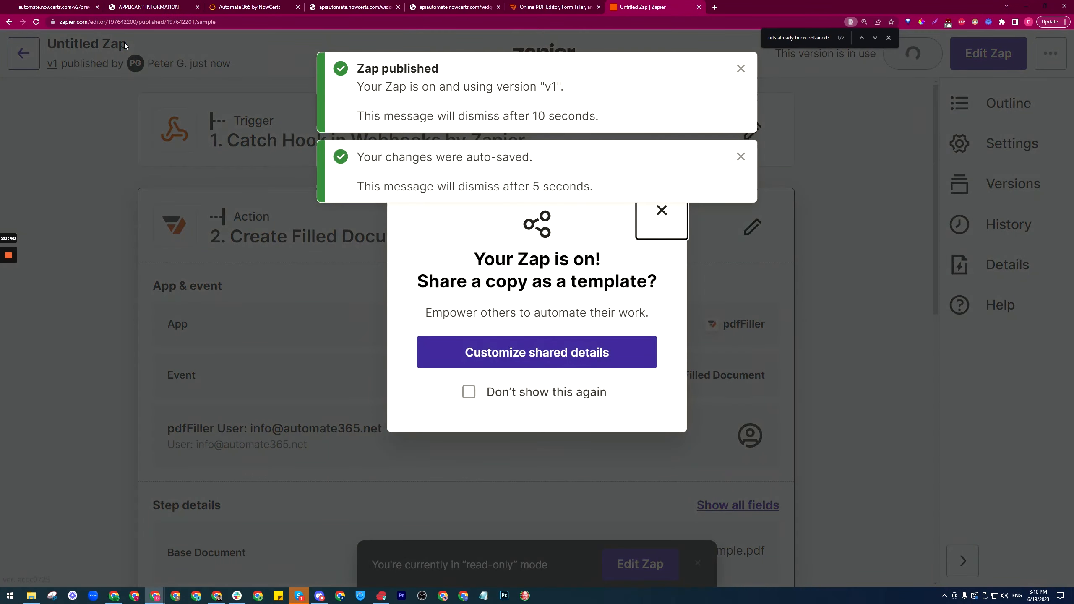
{"action": "left_click", "coordinate": [741, 69]}
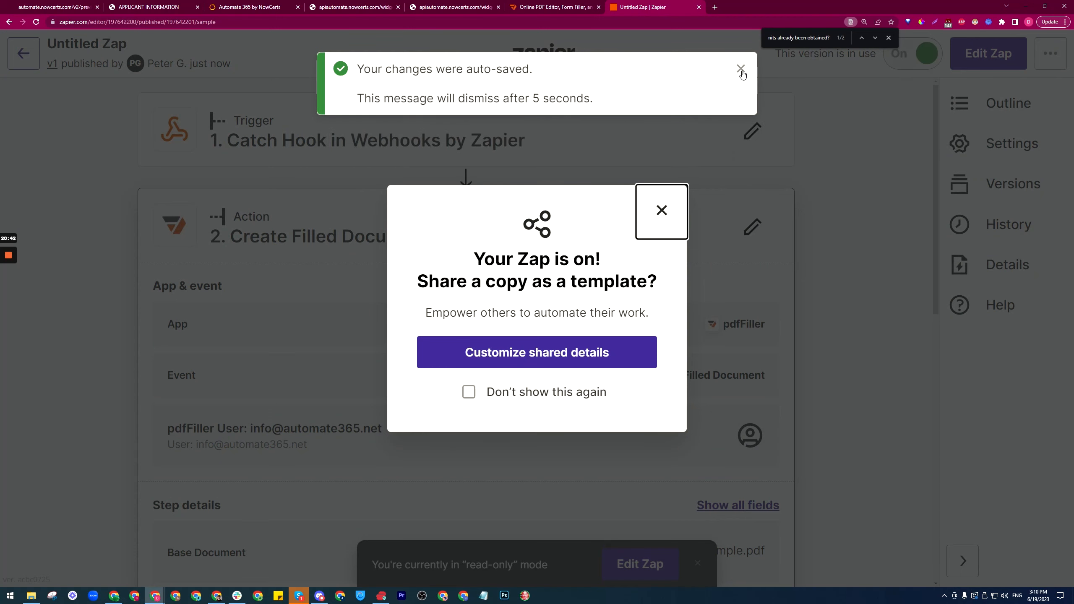
{"action": "left_click", "coordinate": [741, 64]}
{"action": "left_click", "coordinate": [662, 210]}
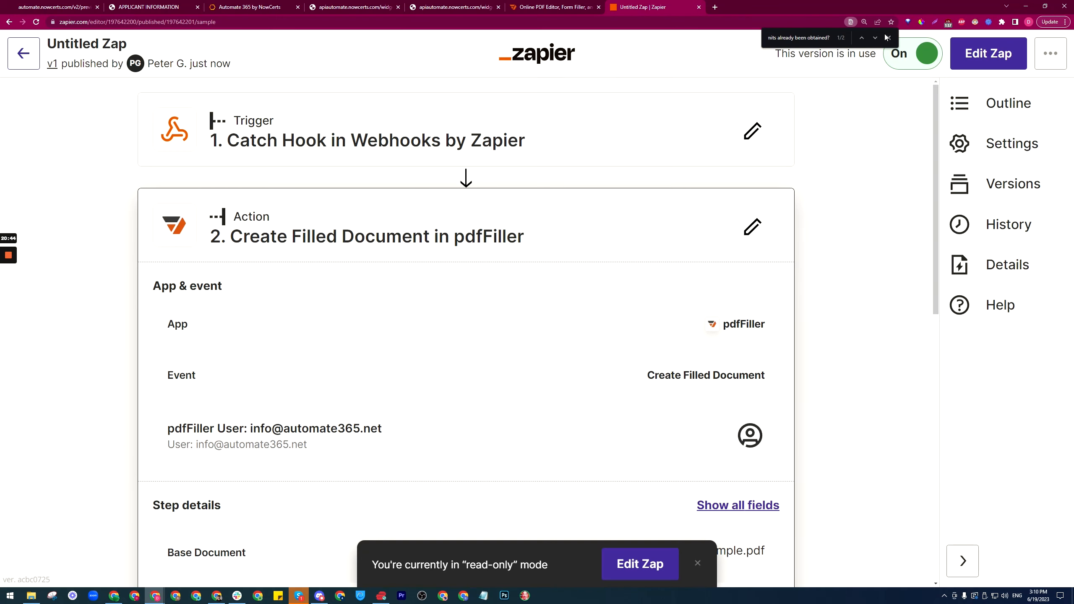
{"action": "left_click", "coordinate": [889, 37]}
Step: Rename the Zap '1. Survey submitted - create file' and go back to the Zaps list
{"action": "left_click", "coordinate": [105, 45]}
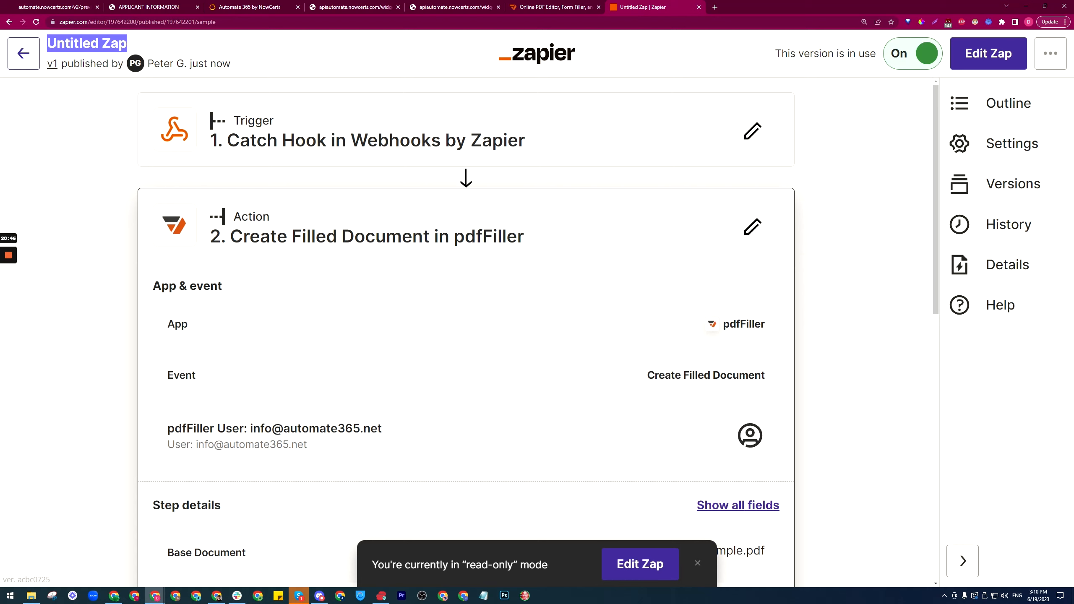
{"action": "type", "text": "1"}
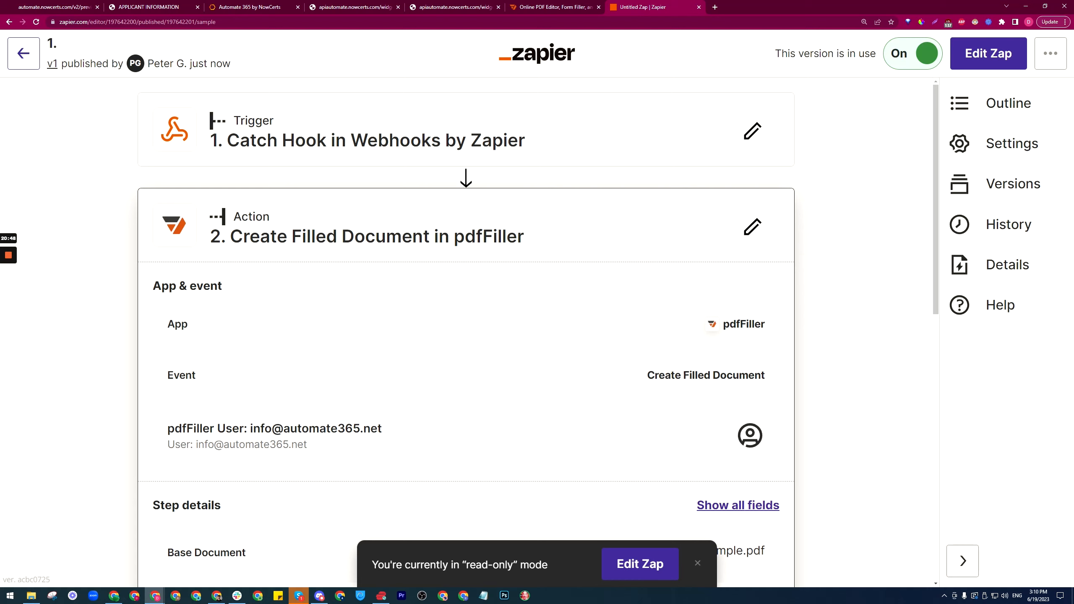
{"action": "type", "text": ". Survey submitted - create file"}
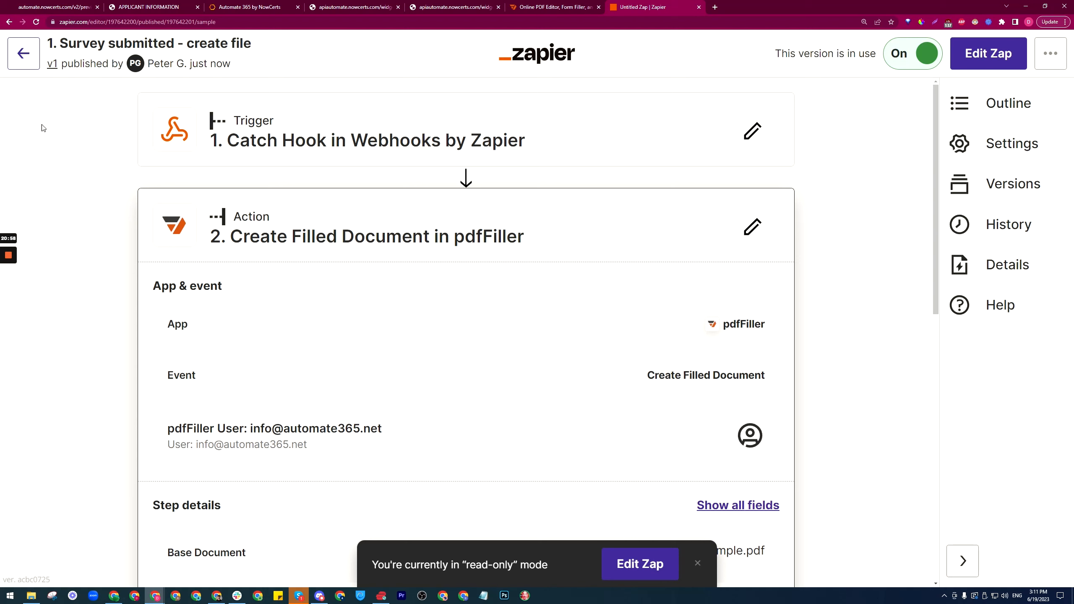
{"action": "left_click", "coordinate": [58, 155]}
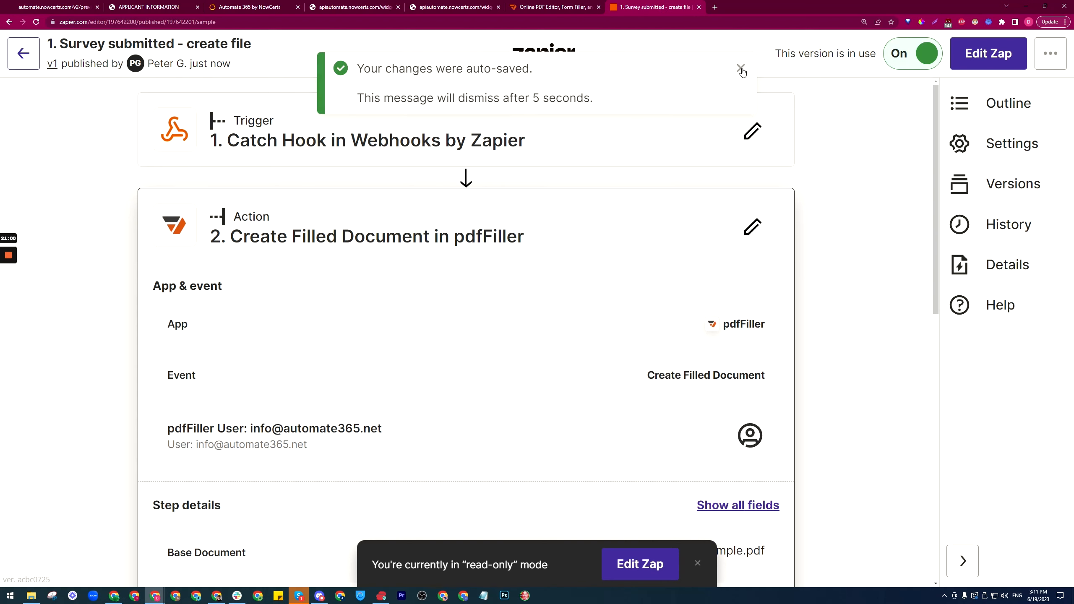
{"action": "left_click", "coordinate": [740, 69]}
{"action": "left_click", "coordinate": [33, 63]}
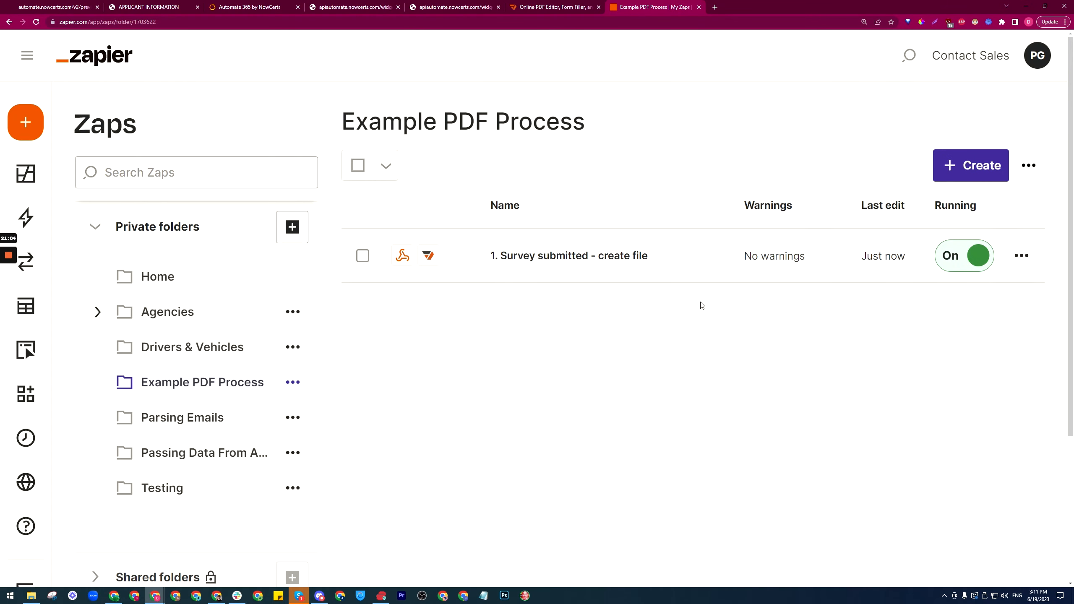
Step: Create a new Zap with pdfFiller as its trigger app
{"action": "left_click", "coordinate": [983, 165]}
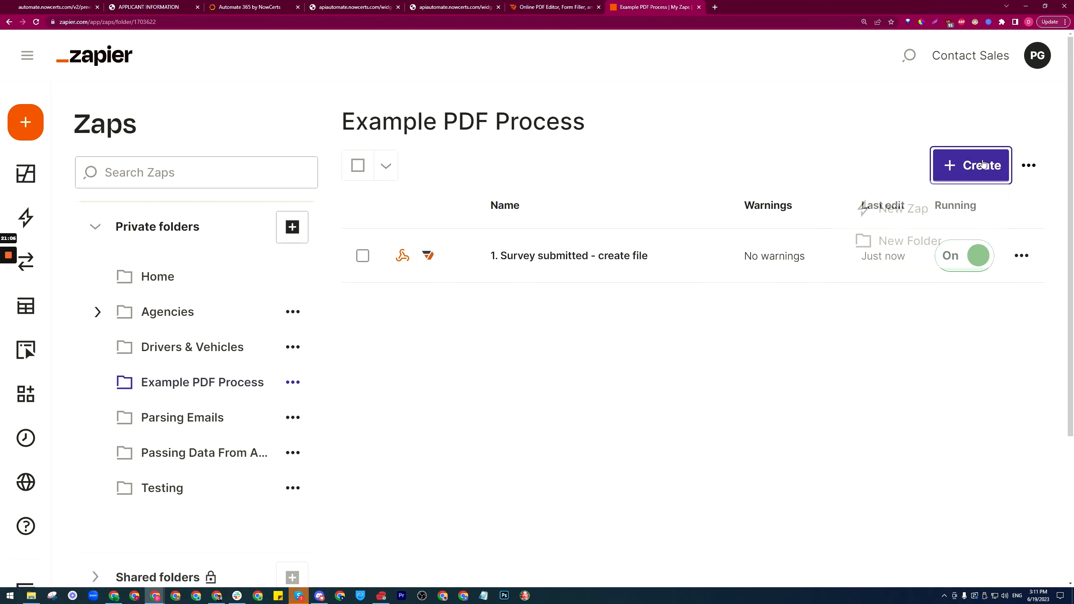
{"action": "left_click", "coordinate": [905, 212]}
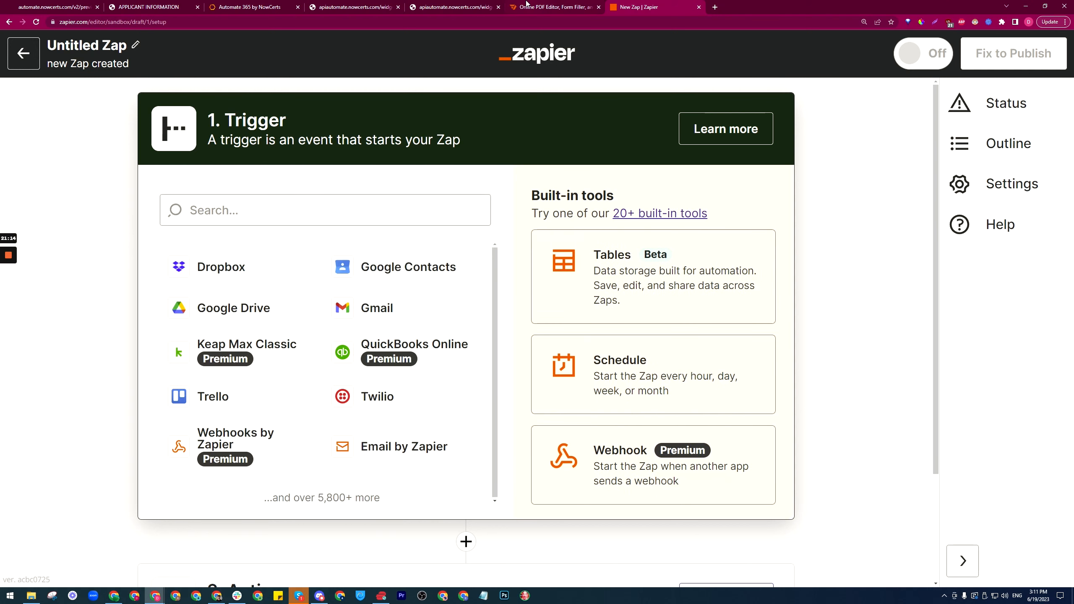
{"action": "left_click", "coordinate": [241, 196]}
{"action": "type", "text": "p"}
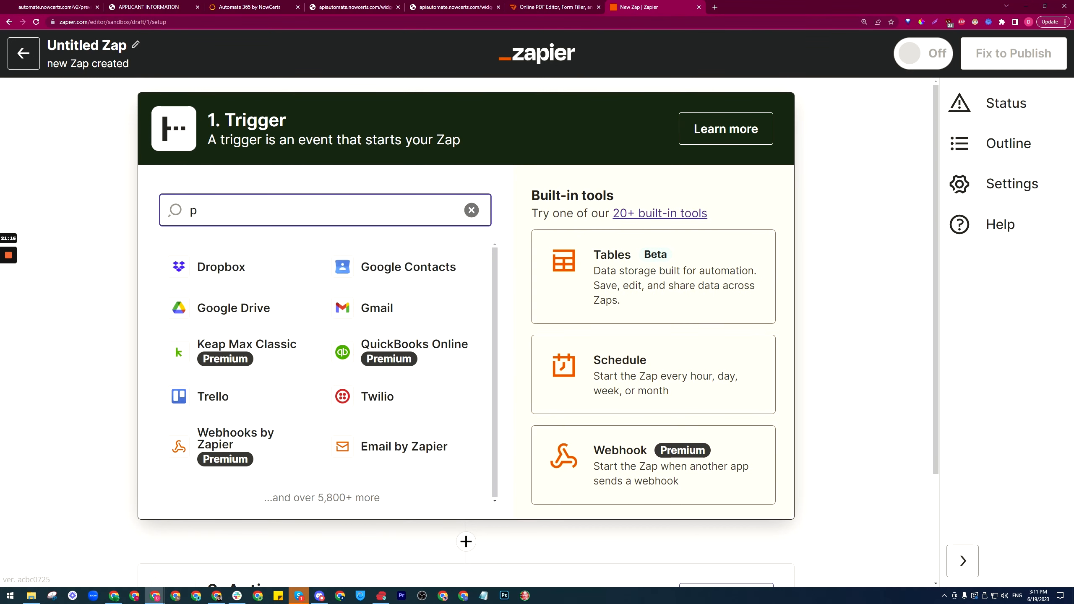
{"action": "type", "text": "df"}
{"action": "left_click", "coordinate": [253, 326]}
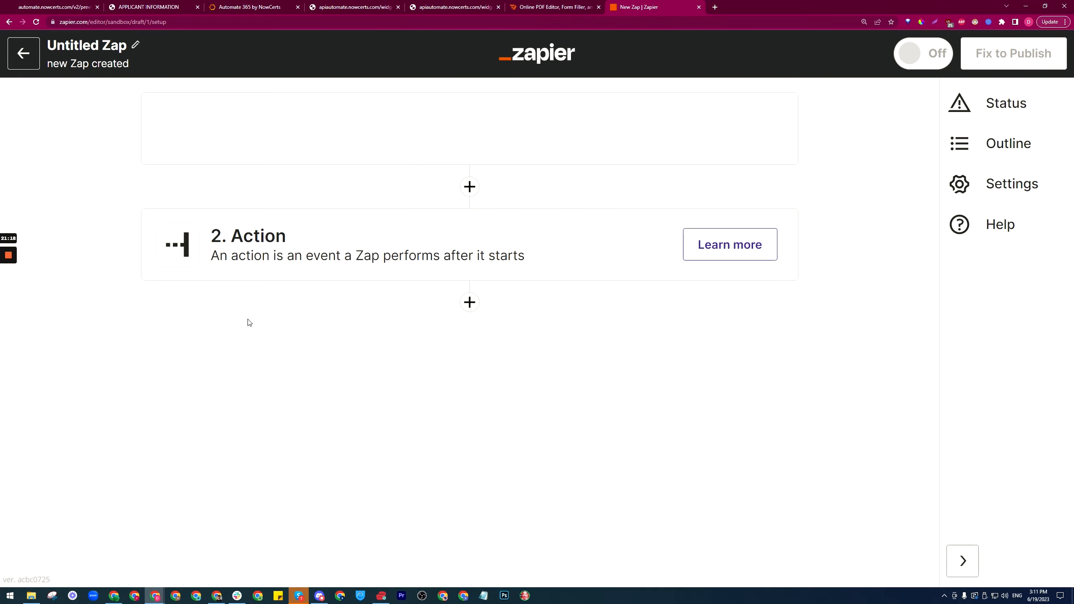
Step: Set the trigger event to New Document and confirm the connected pdfFiller account
{"action": "left_click", "coordinate": [230, 322]}
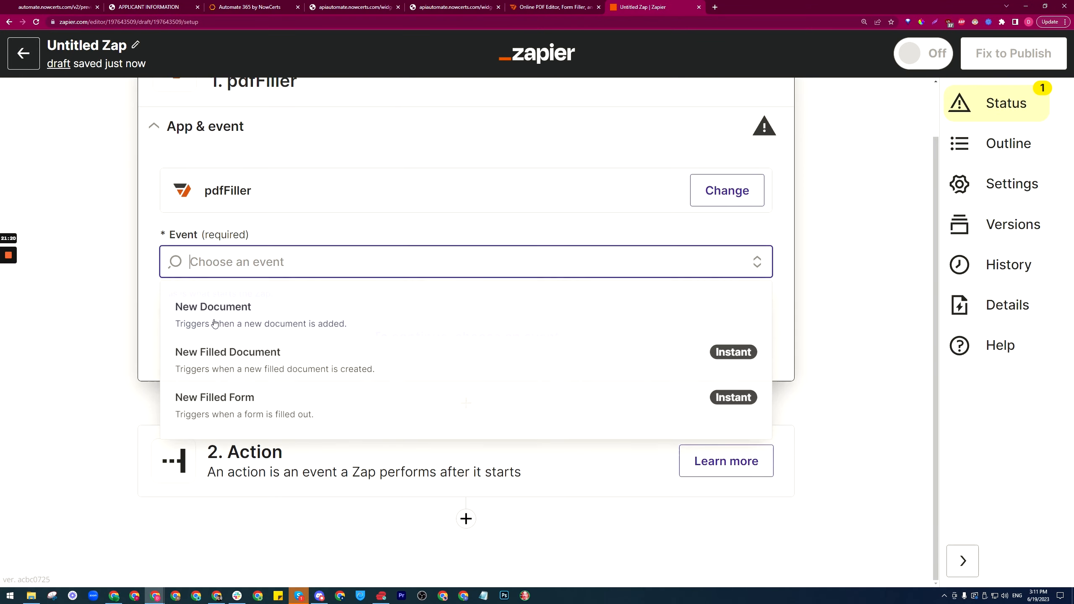
{"action": "left_click", "coordinate": [252, 315]}
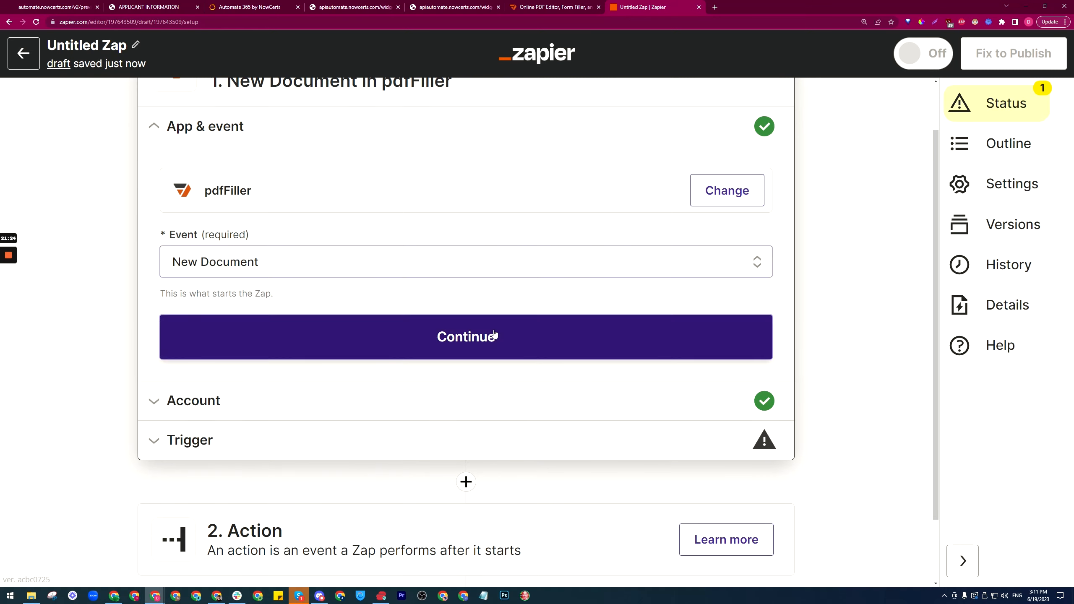
{"action": "left_click", "coordinate": [444, 336]}
{"action": "left_click", "coordinate": [192, 344]}
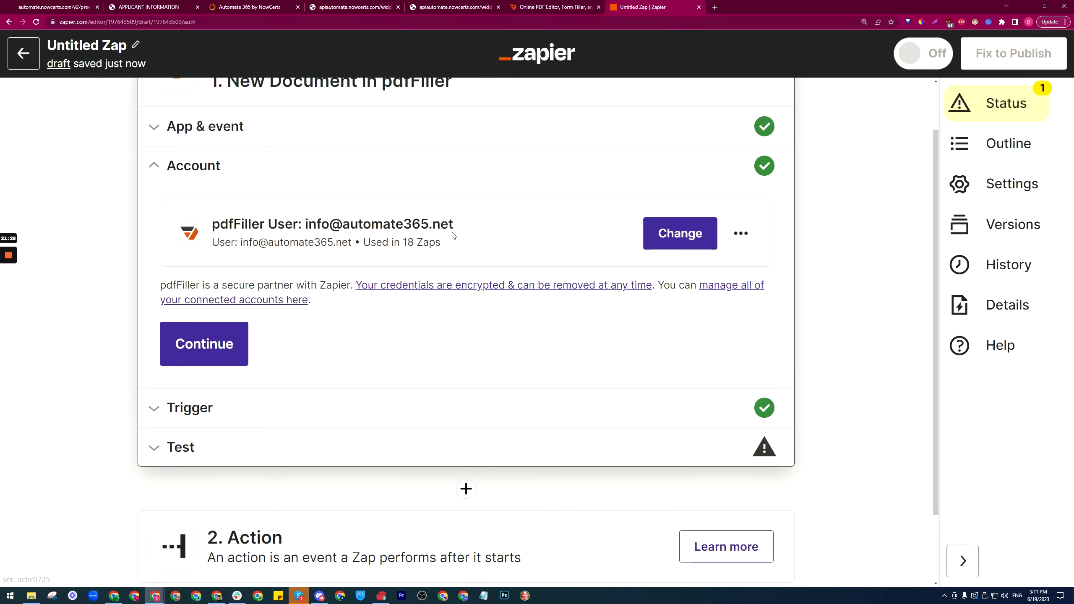
{"action": "left_click", "coordinate": [223, 334]}
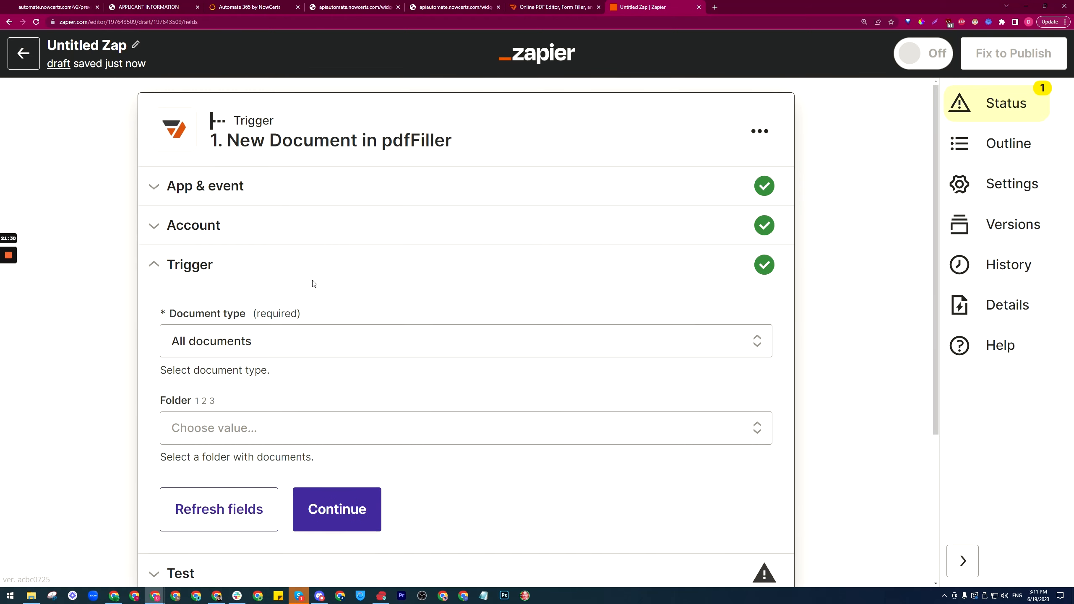
Step: Keep document type All documents and limit the trigger to the Tutorial folder
{"action": "left_click", "coordinate": [231, 259]}
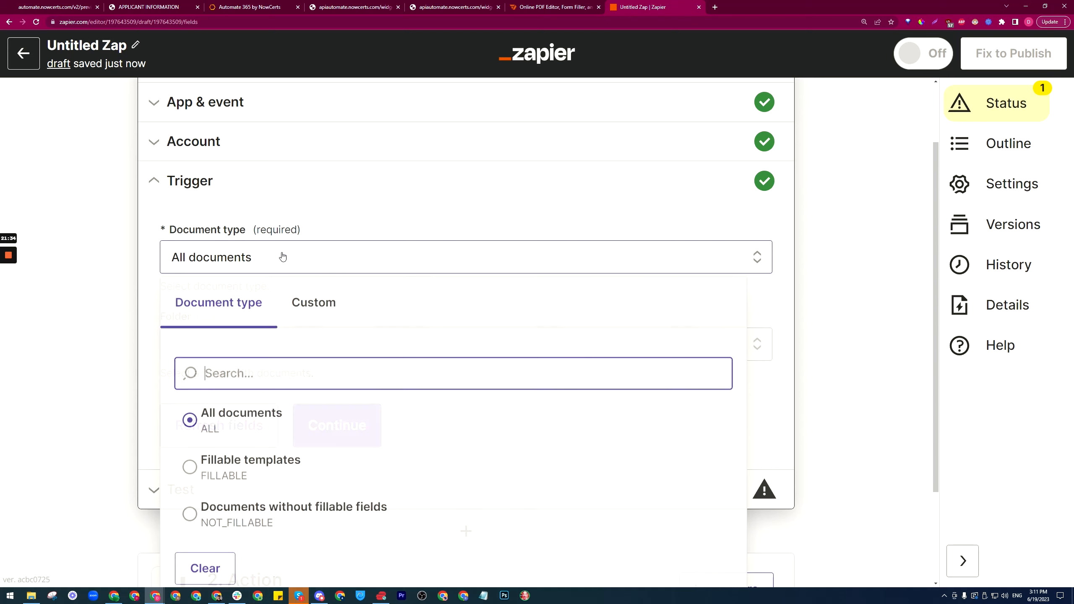
{"action": "left_click", "coordinate": [148, 299]}
{"action": "left_click", "coordinate": [208, 346]}
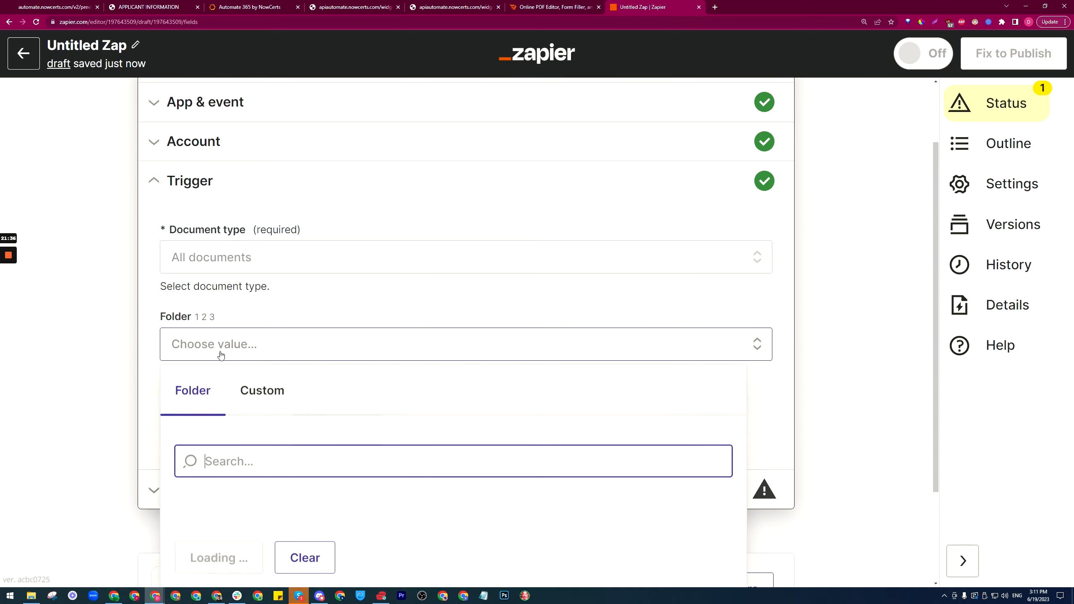
{"action": "scroll", "coordinate": [158, 405], "scroll_direction": "down", "scroll_amount": 1}
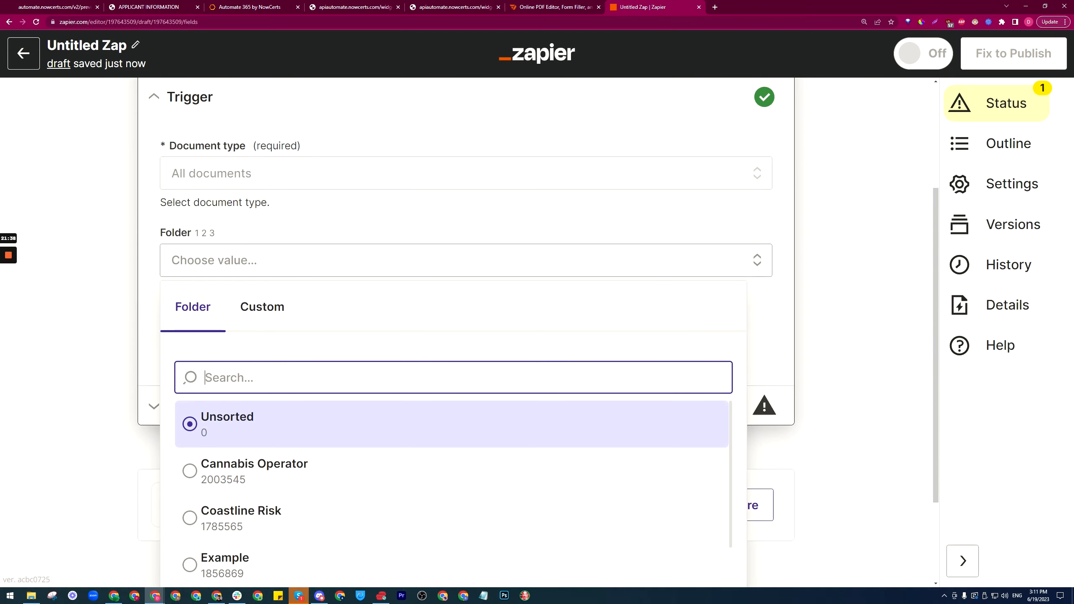
{"action": "type", "text": "tut"}
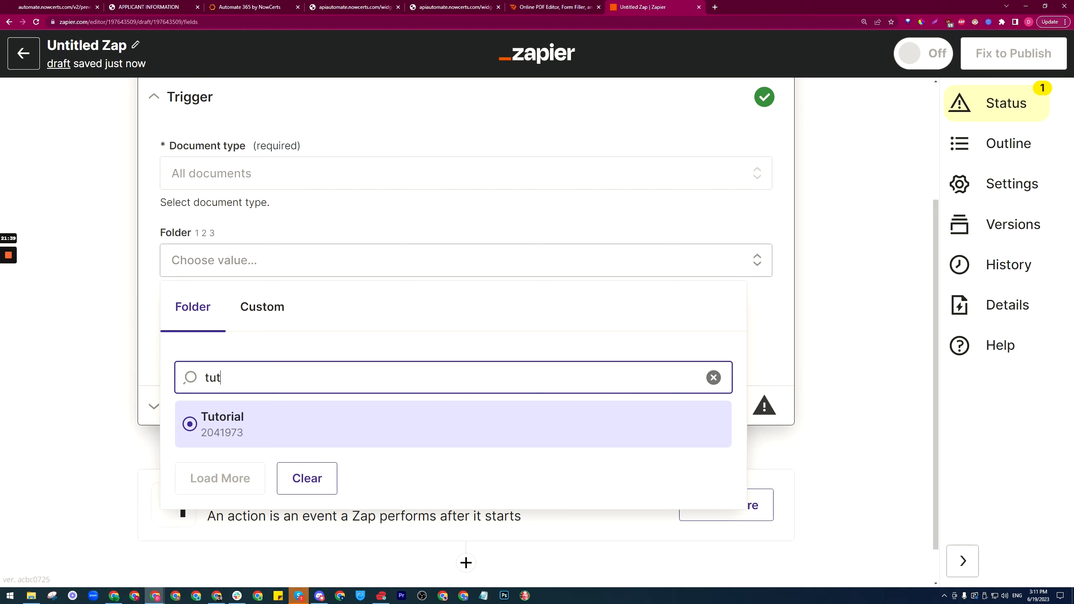
{"action": "left_click", "coordinate": [236, 417]}
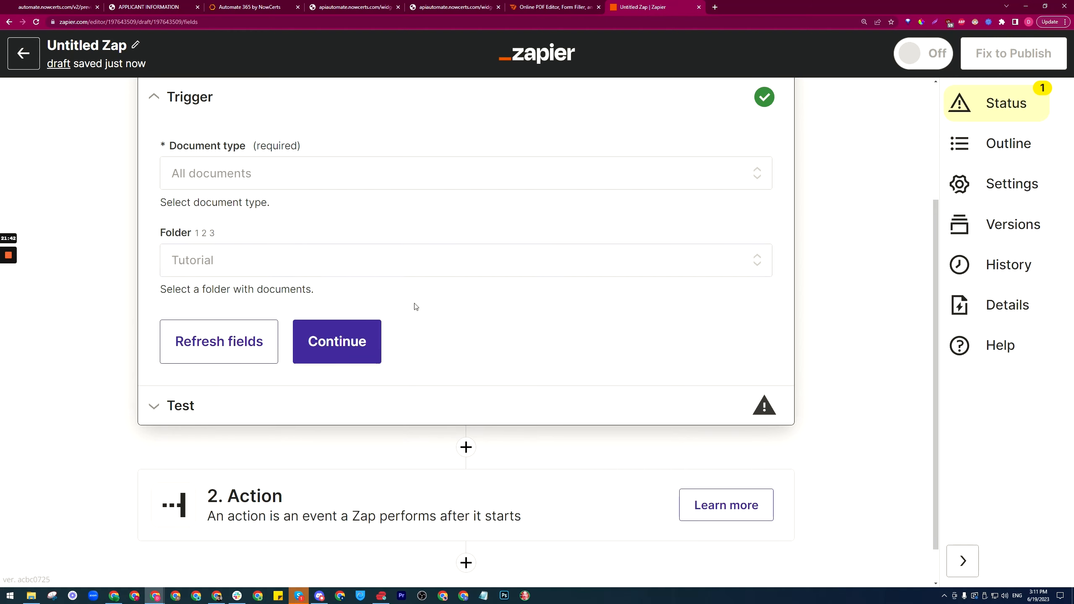
{"action": "left_click", "coordinate": [354, 341]}
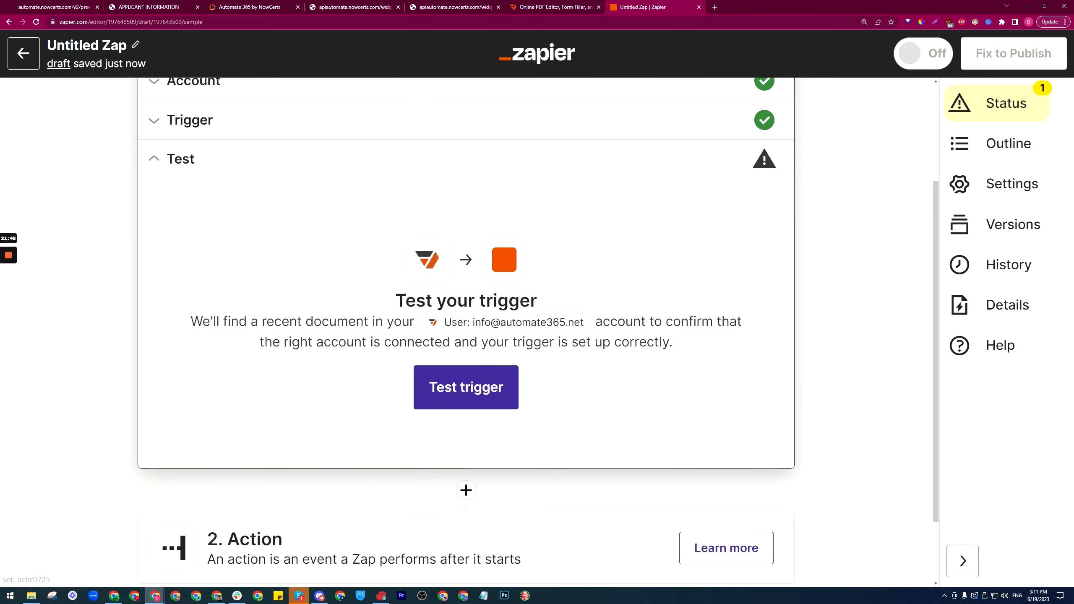
Step: Test the trigger, which finds blank pdf example.pdf, and continue to the action step
{"action": "left_click", "coordinate": [465, 367]}
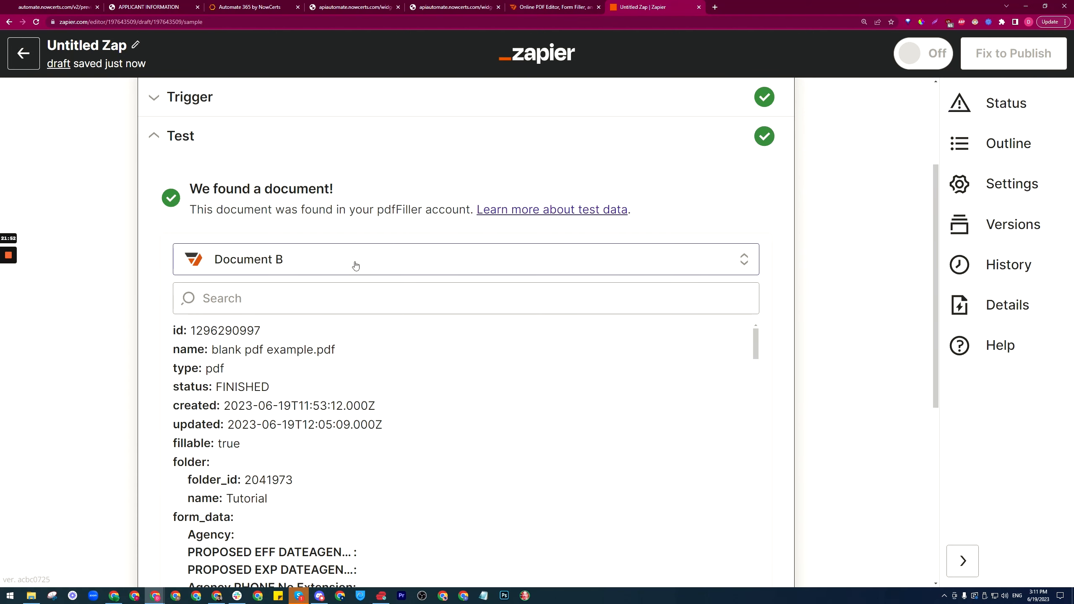
{"action": "scroll", "coordinate": [125, 321], "scroll_direction": "down", "scroll_amount": 8}
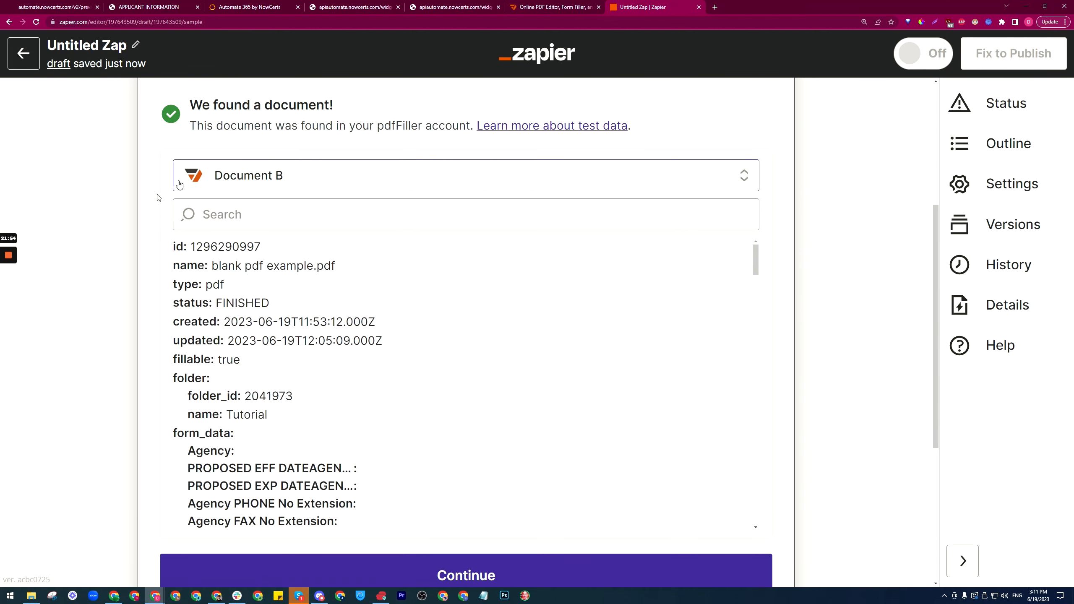
{"action": "left_click", "coordinate": [479, 334]}
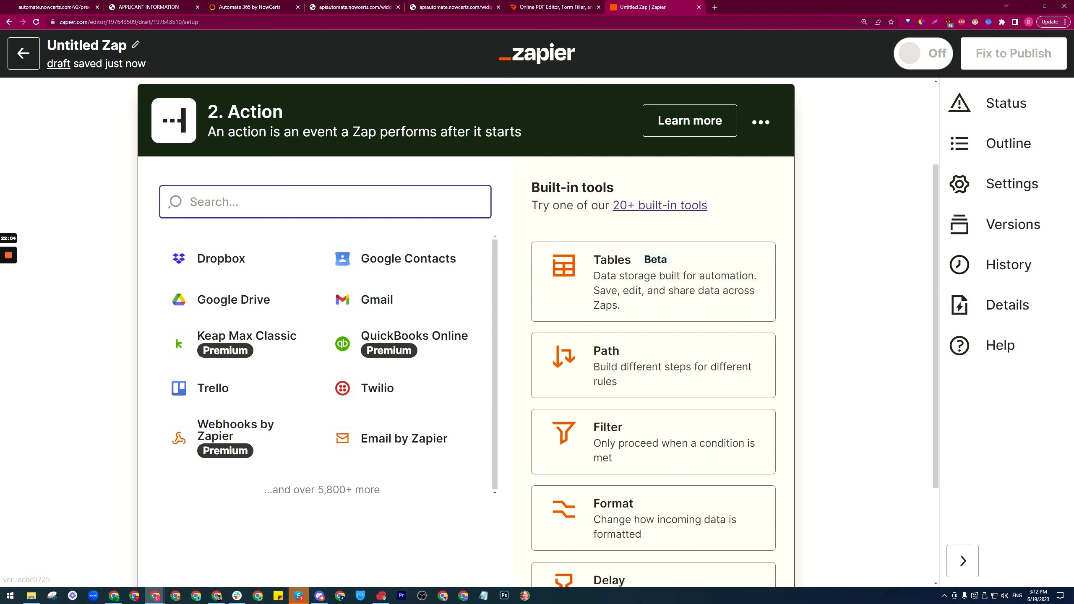
Step: Make the action pdfFiller Download Document using the connected pdfFiller account
{"action": "type", "text": "pdf"}
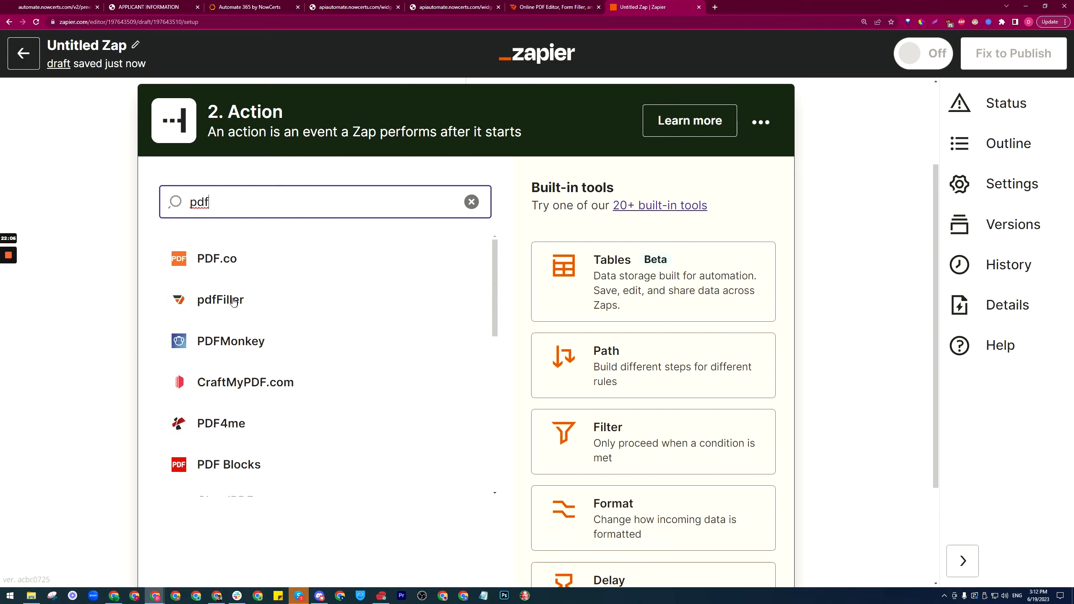
{"action": "left_click", "coordinate": [234, 300]}
{"action": "left_click", "coordinate": [309, 374]}
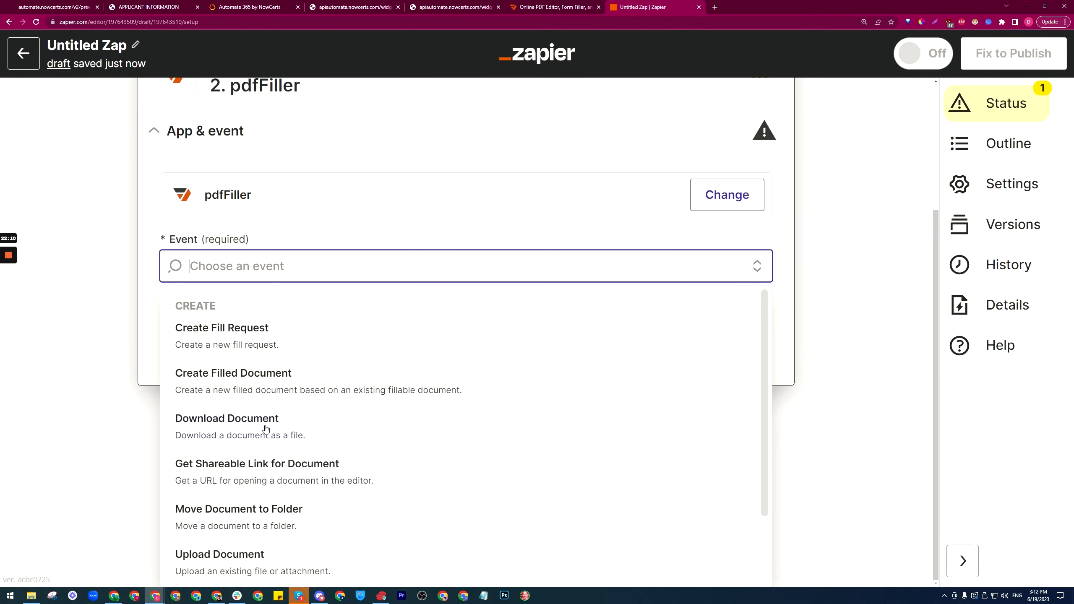
{"action": "left_click", "coordinate": [264, 422]}
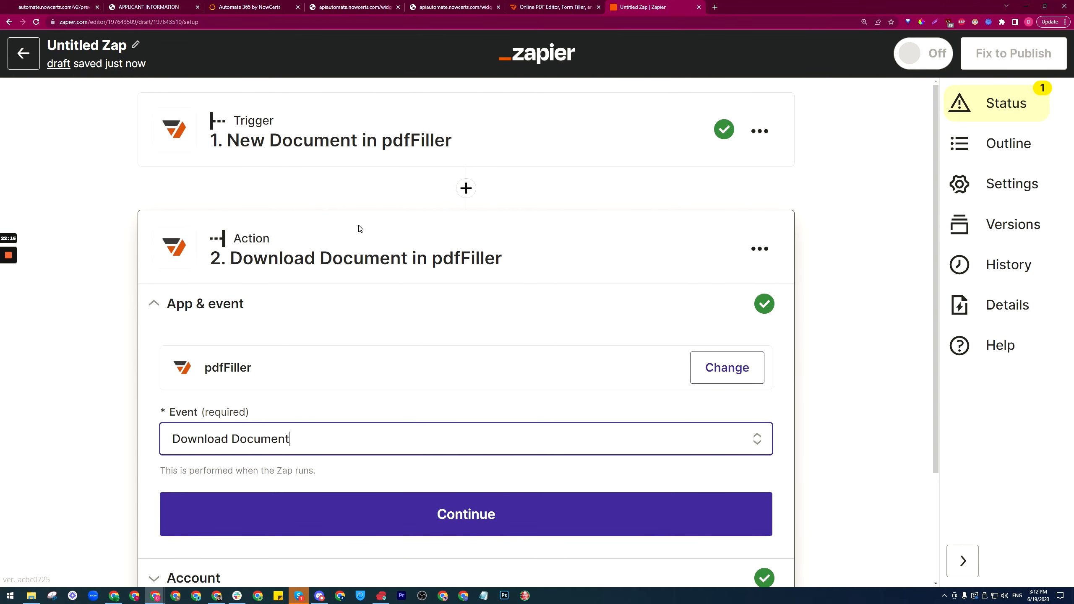
{"action": "left_click", "coordinate": [367, 372]}
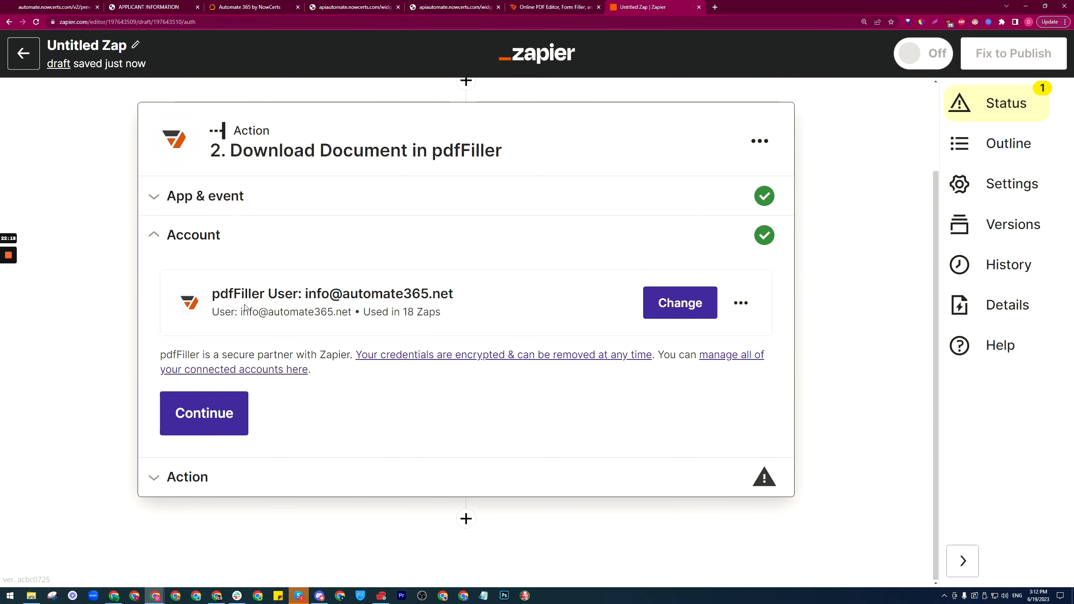
{"action": "left_click", "coordinate": [205, 412]}
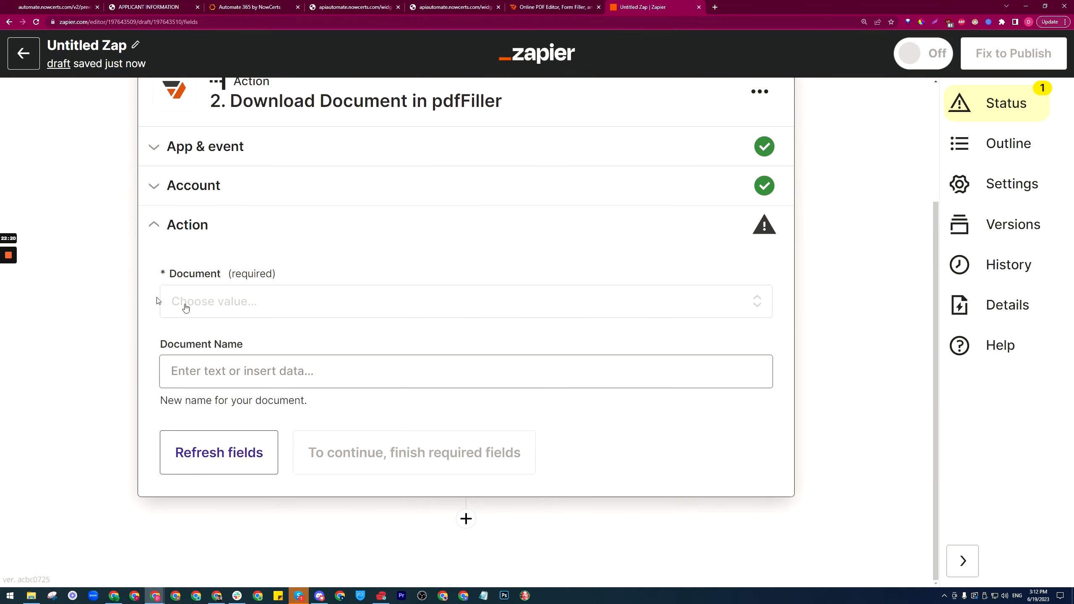
Step: Map Document to the trigger's ID and Document Name to the trigger's Name
{"action": "left_click", "coordinate": [266, 307]}
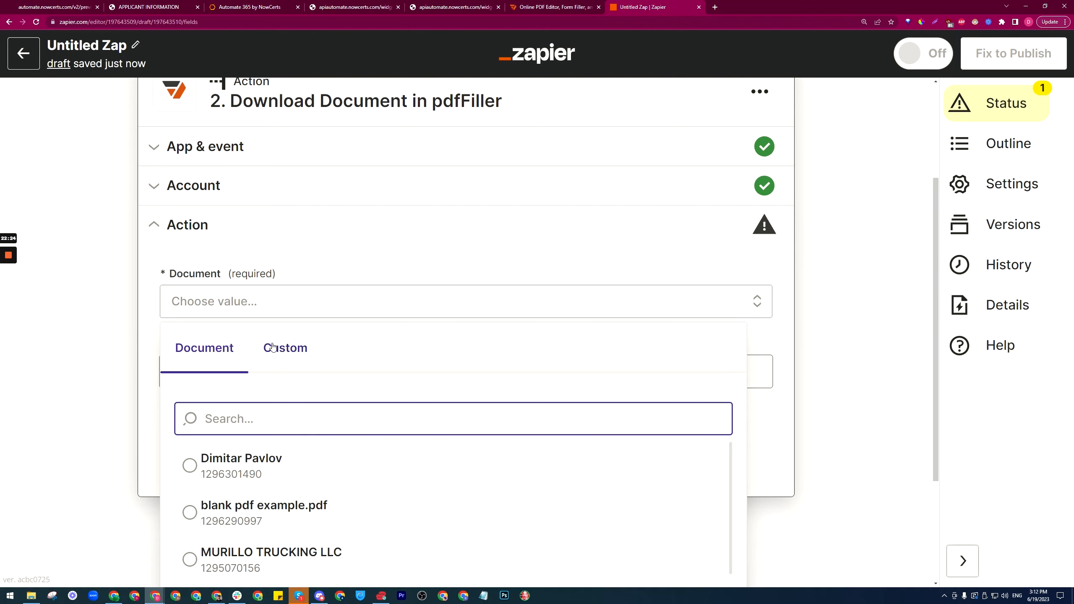
{"action": "left_click", "coordinate": [255, 341]}
{"action": "scroll", "coordinate": [96, 348], "scroll_direction": "down", "scroll_amount": 3}
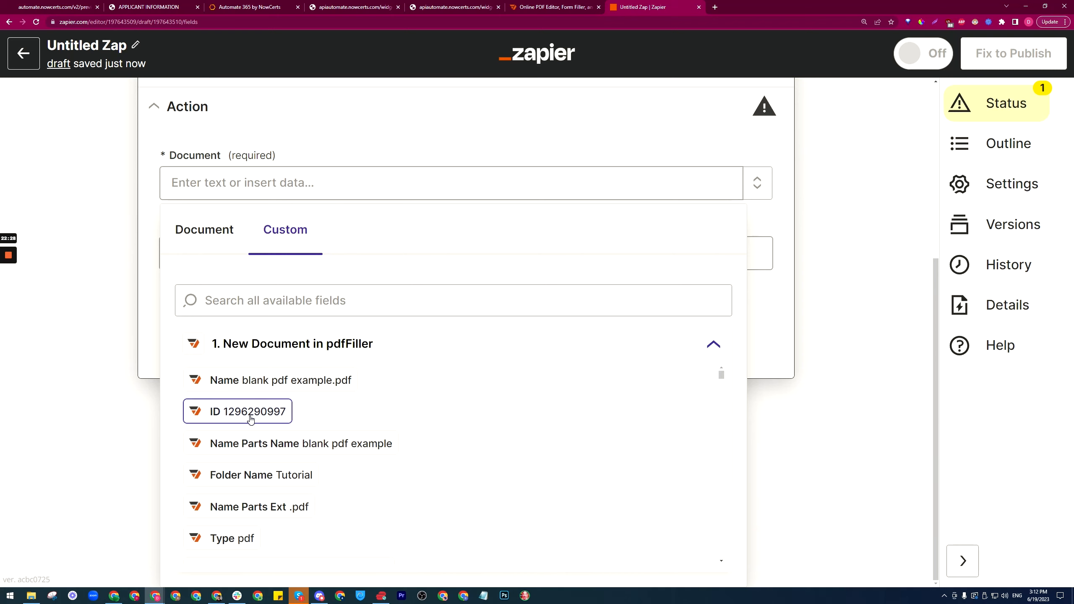
{"action": "left_click", "coordinate": [253, 418]}
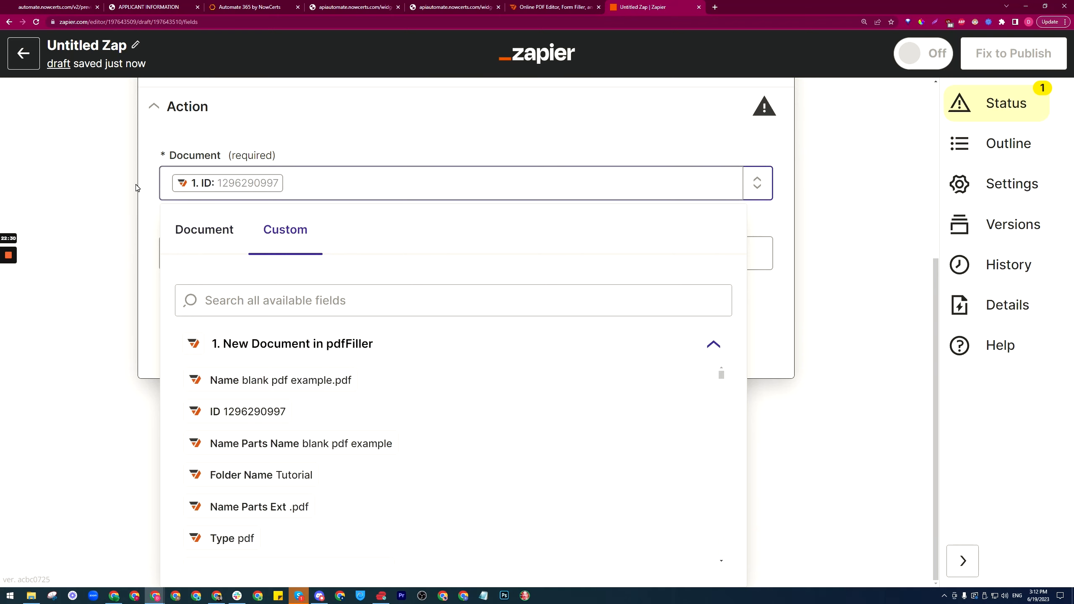
{"action": "left_click", "coordinate": [235, 322]}
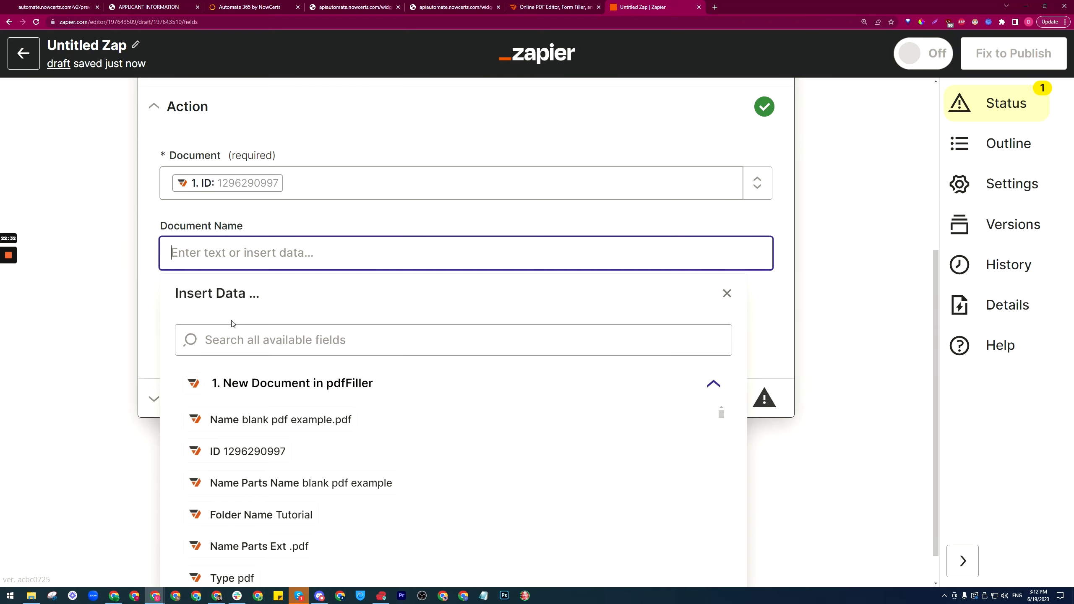
{"action": "left_click", "coordinate": [324, 429]}
{"action": "left_click", "coordinate": [146, 247]}
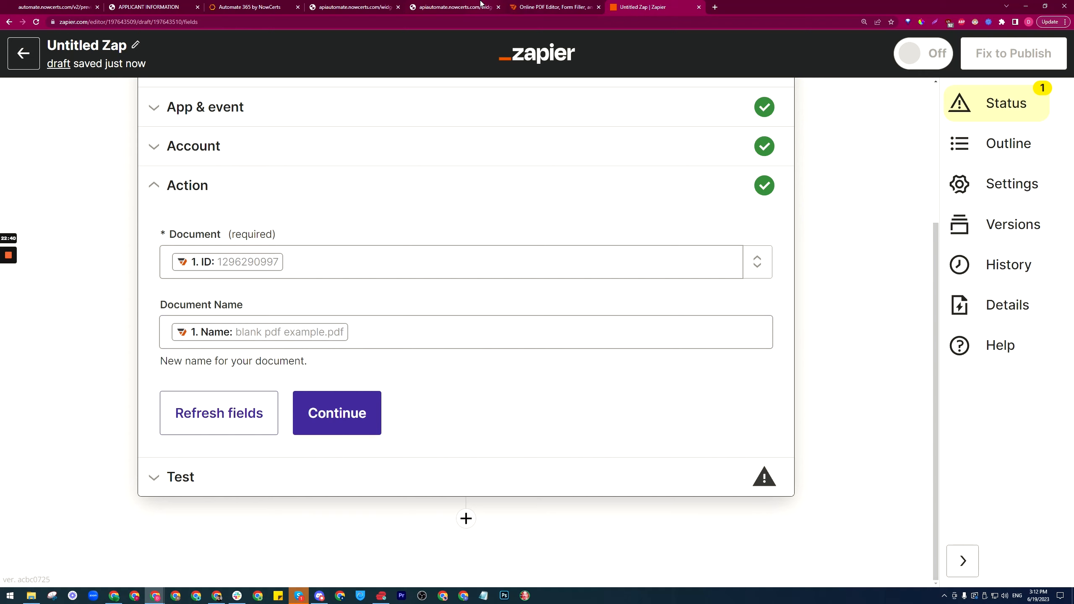
{"action": "left_click", "coordinate": [539, 5]}
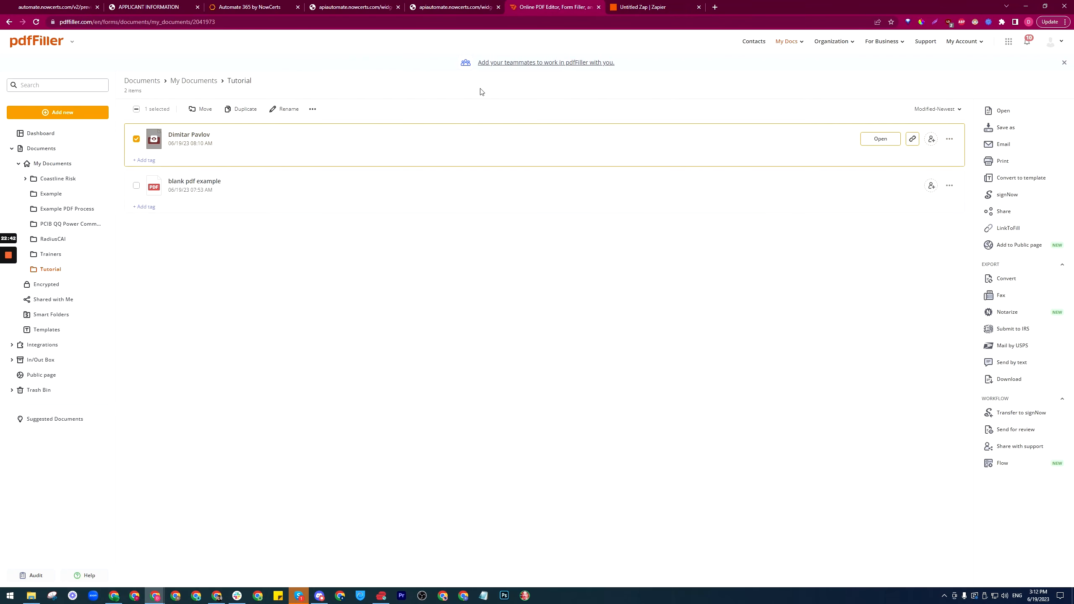
{"action": "key", "text": "ctrl+Tab"}
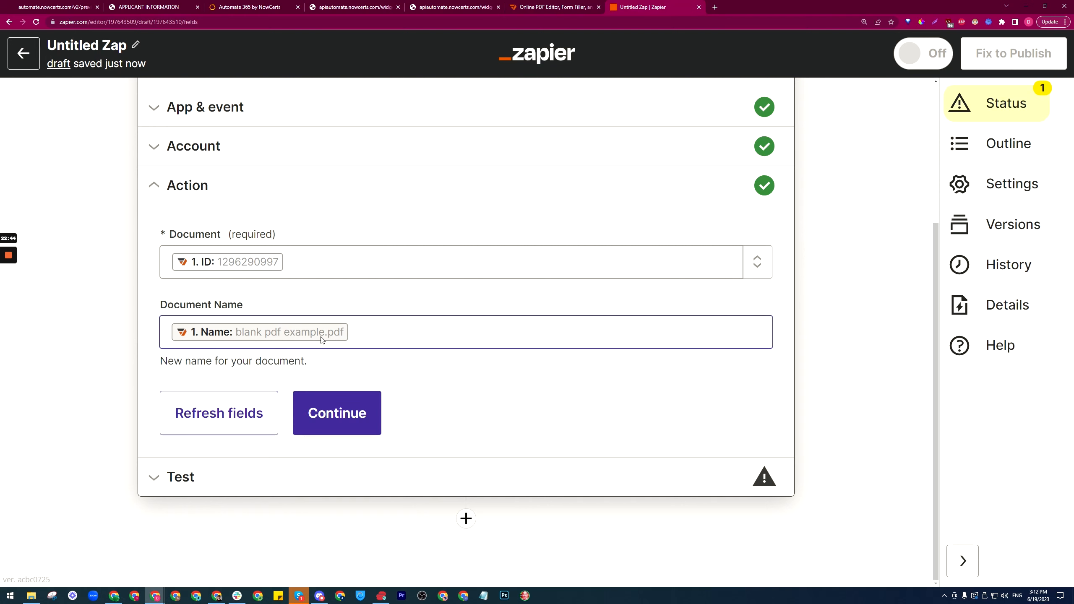
Step: Successfully test the Download Document action, then add a third step below it
{"action": "left_click", "coordinate": [337, 413]}
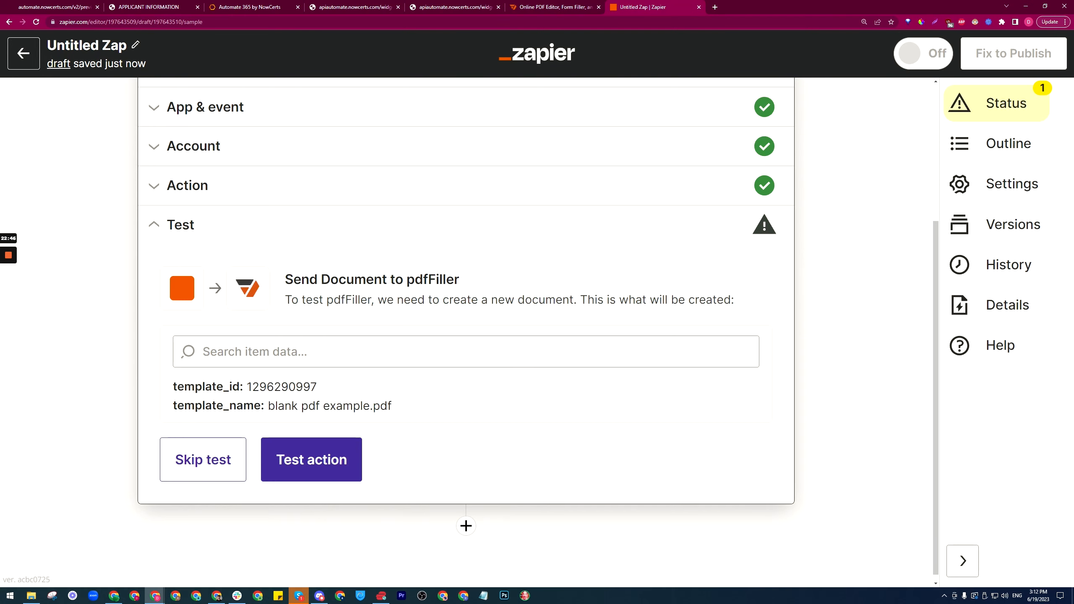
{"action": "left_click", "coordinate": [334, 459]}
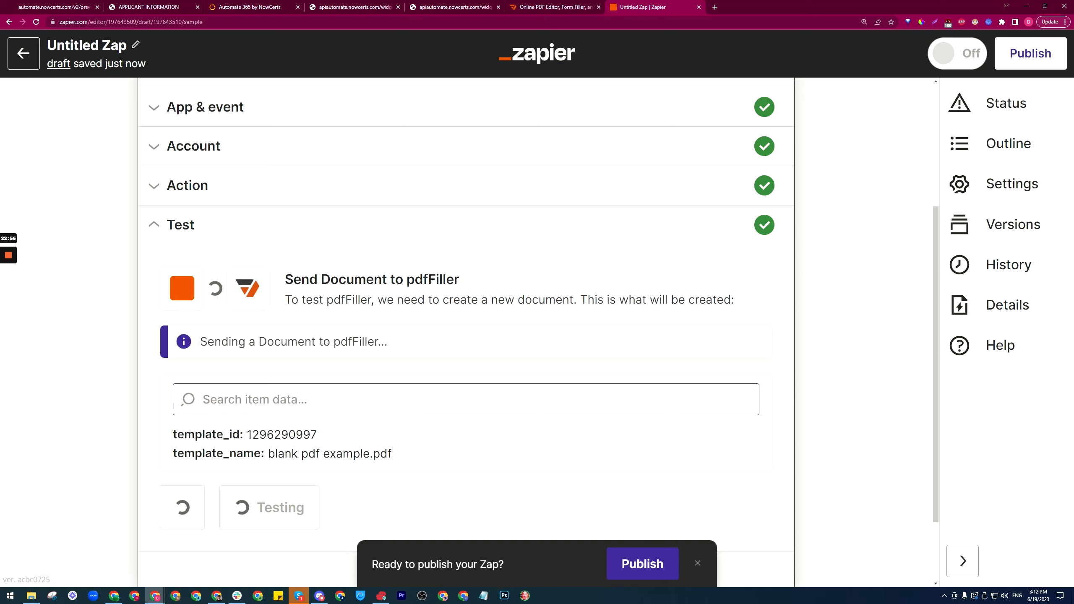
{"action": "scroll", "coordinate": [512, 372], "scroll_direction": "down", "scroll_amount": 2}
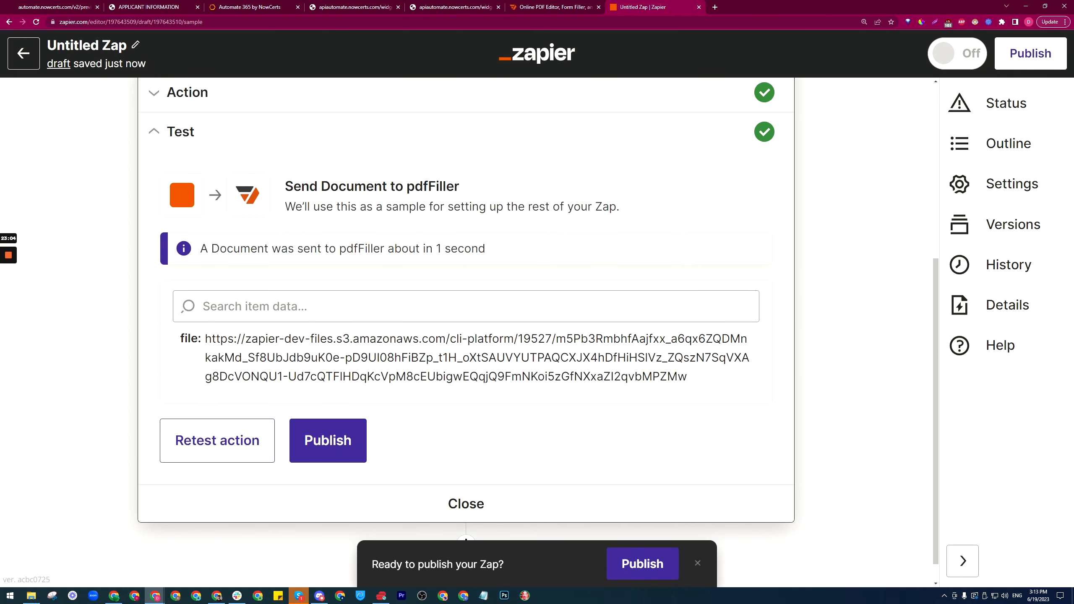
{"action": "scroll", "coordinate": [479, 485], "scroll_direction": "down", "scroll_amount": 1}
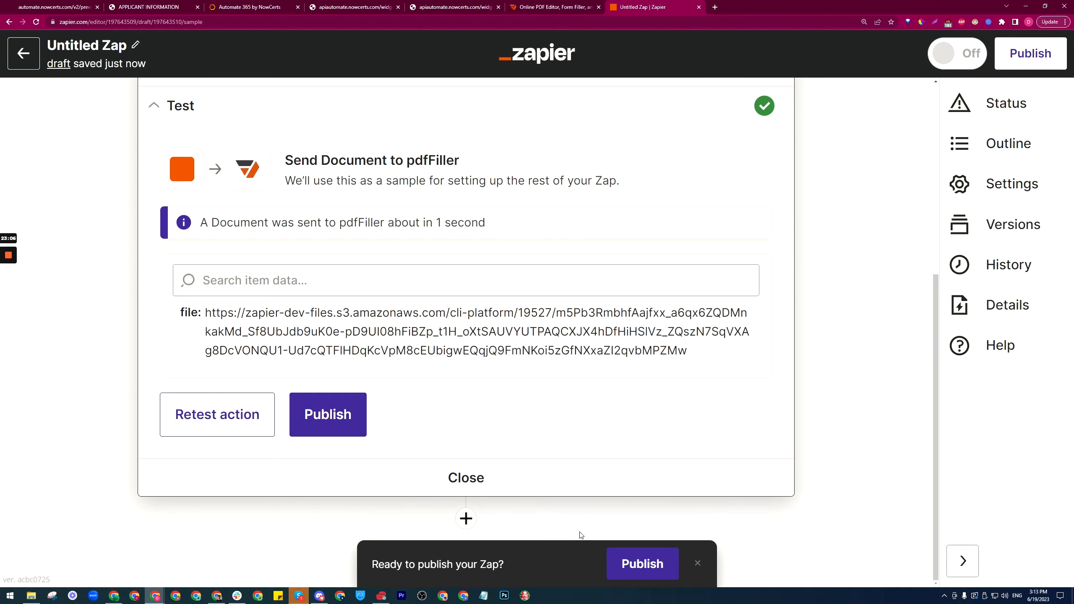
{"action": "left_click", "coordinate": [696, 562]}
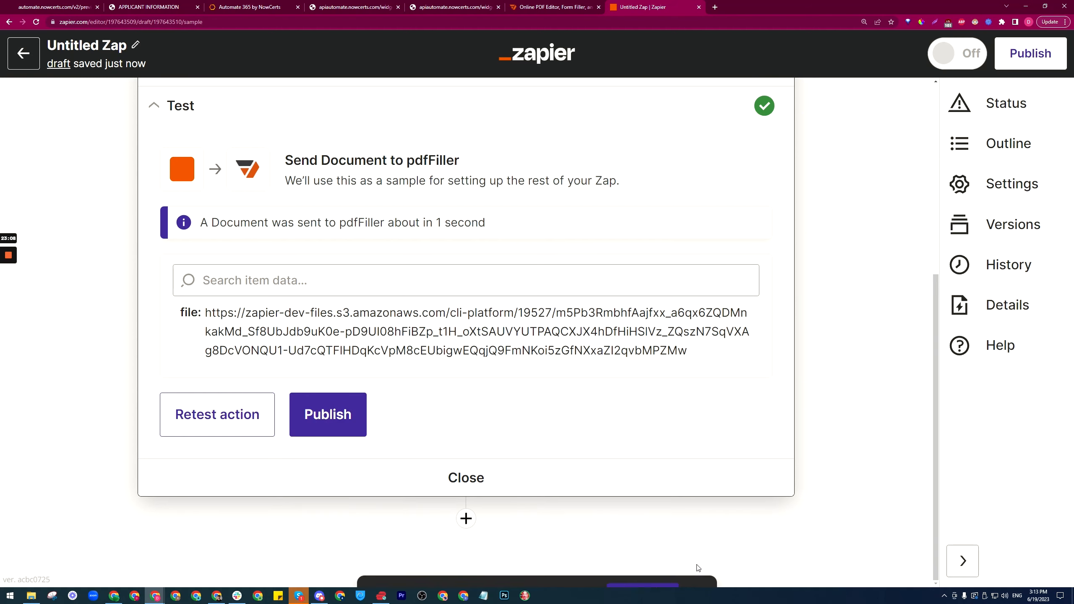
{"action": "left_click", "coordinate": [467, 519]}
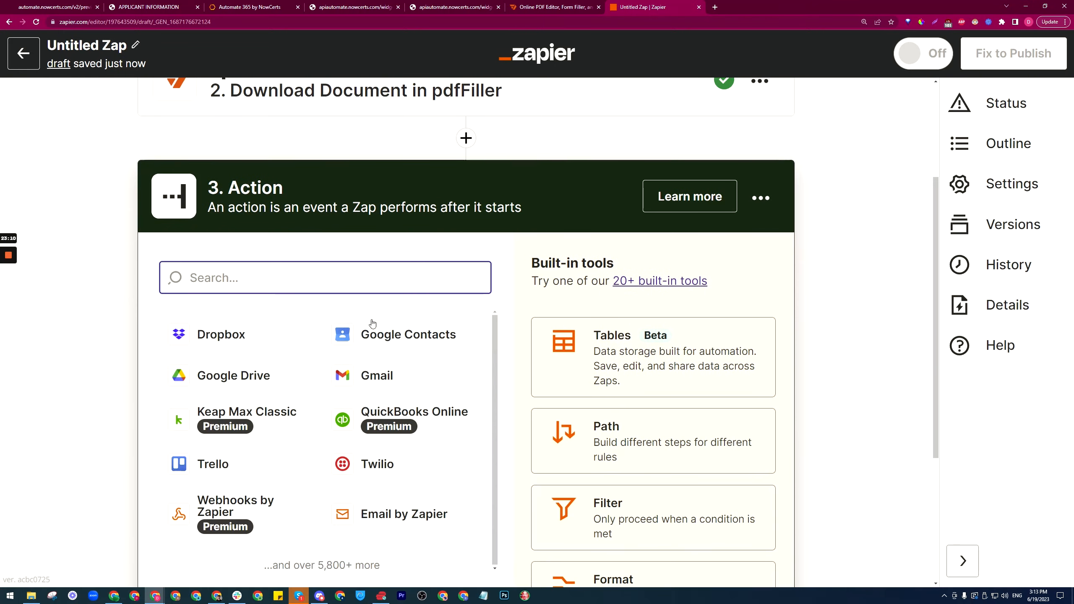
Step: Set step 3 to Gmail's Send Email event and select the connected Gmail account
{"action": "left_click", "coordinate": [392, 376]}
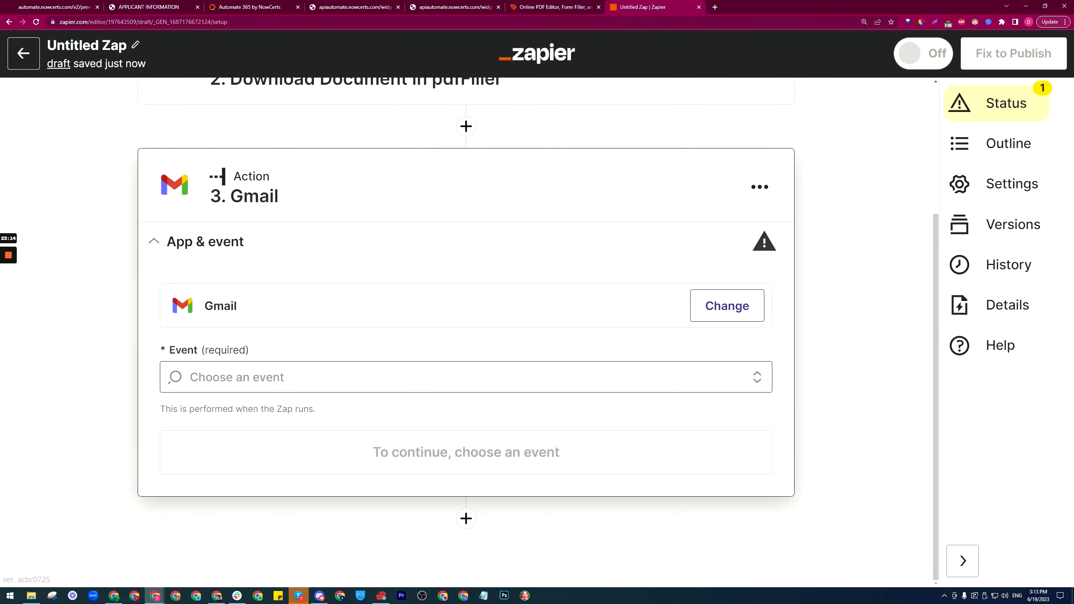
{"action": "left_click", "coordinate": [394, 387]}
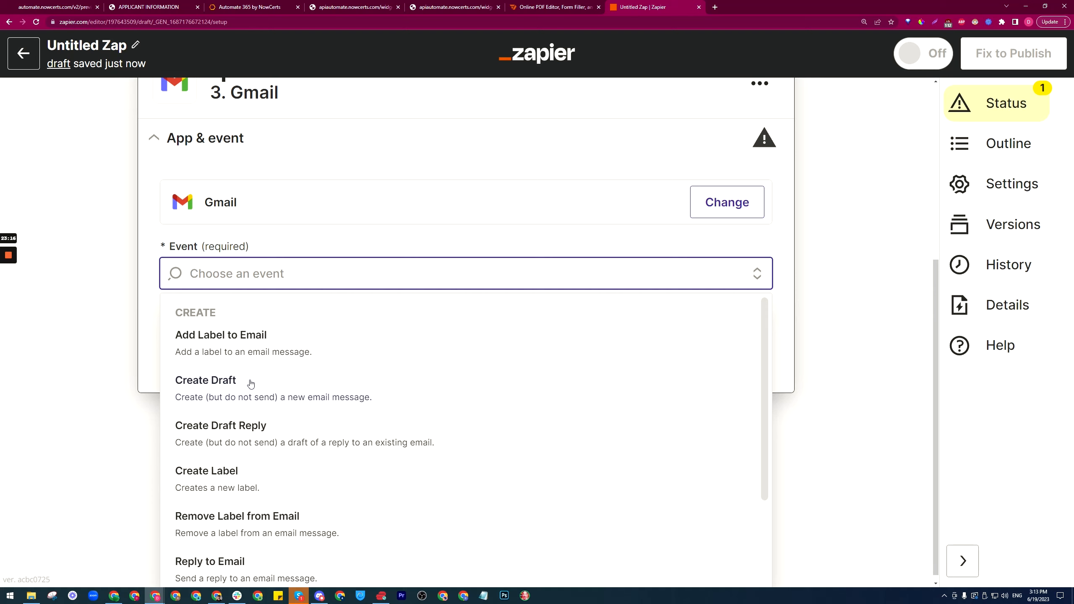
{"action": "scroll", "coordinate": [252, 384], "scroll_direction": "down", "scroll_amount": 3}
{"action": "left_click", "coordinate": [226, 475]}
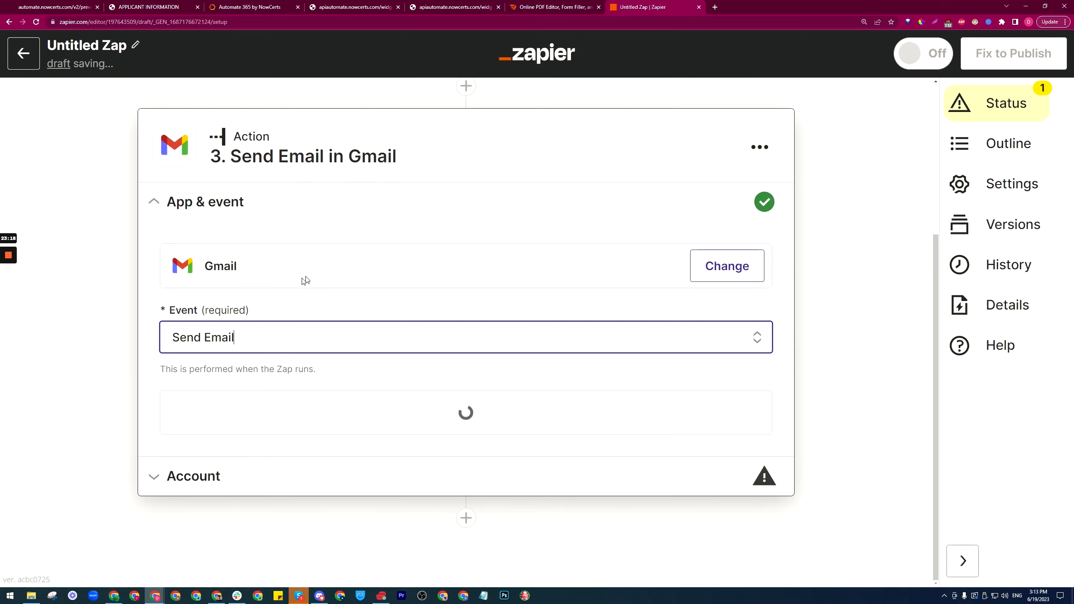
{"action": "left_click", "coordinate": [452, 419]}
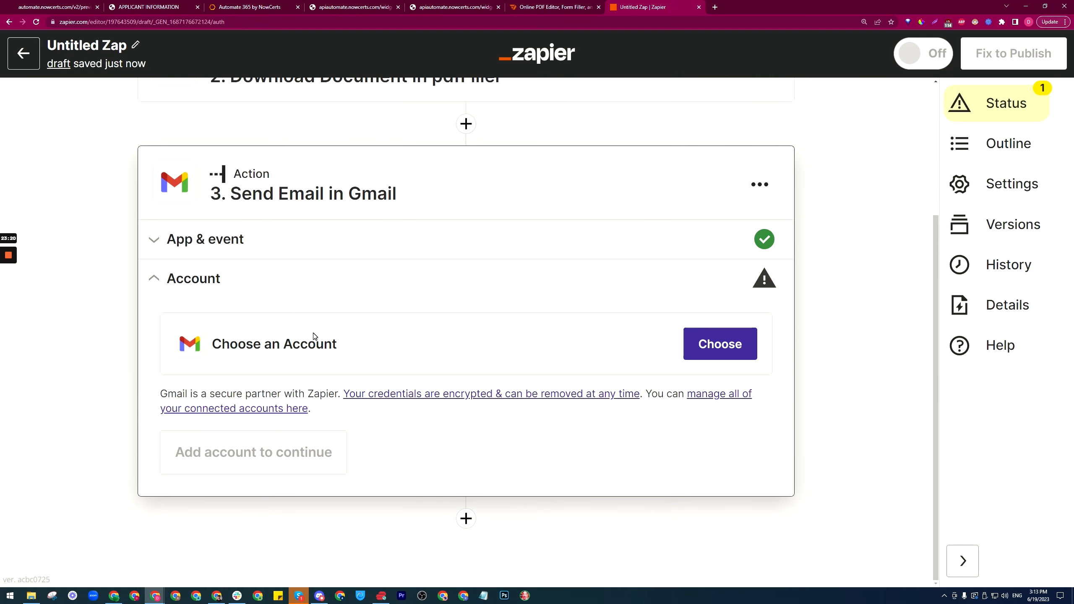
{"action": "left_click", "coordinate": [720, 344]}
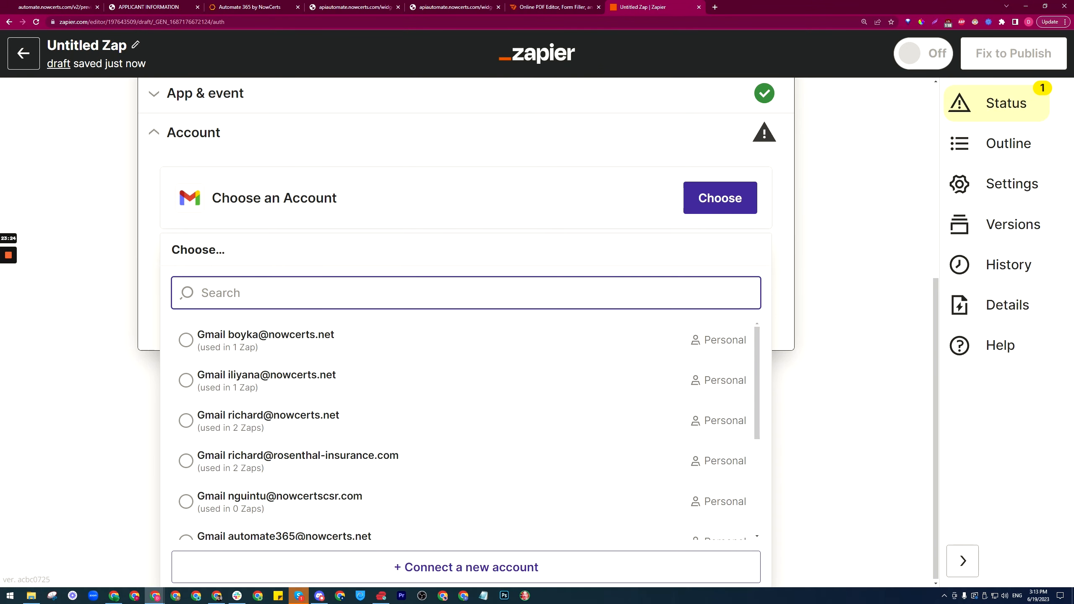
{"action": "type", "text": "di"}
{"action": "left_click", "coordinate": [304, 487]}
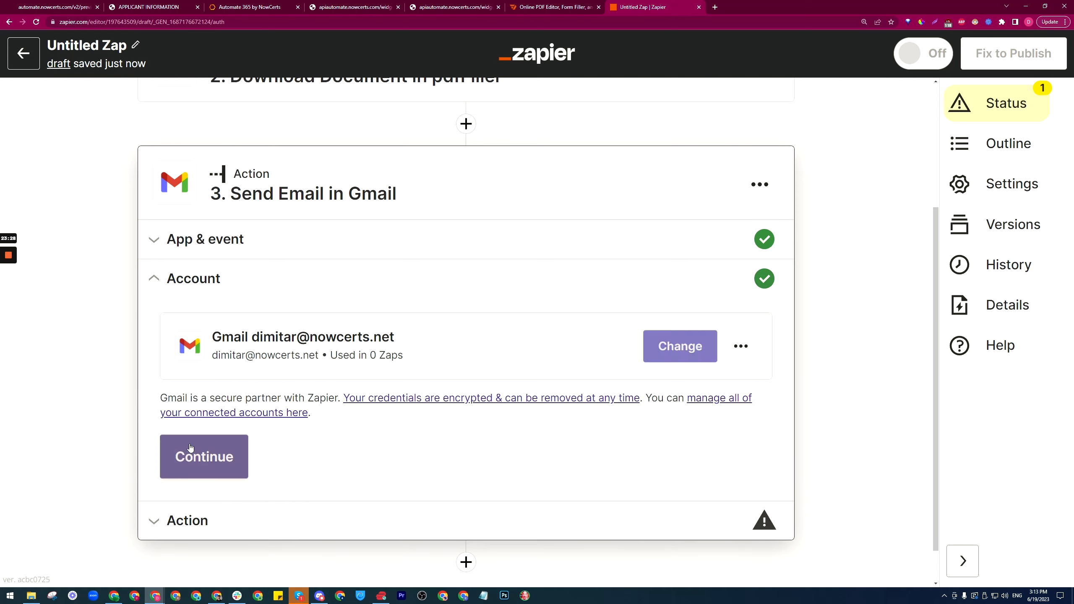
{"action": "left_click", "coordinate": [228, 459]}
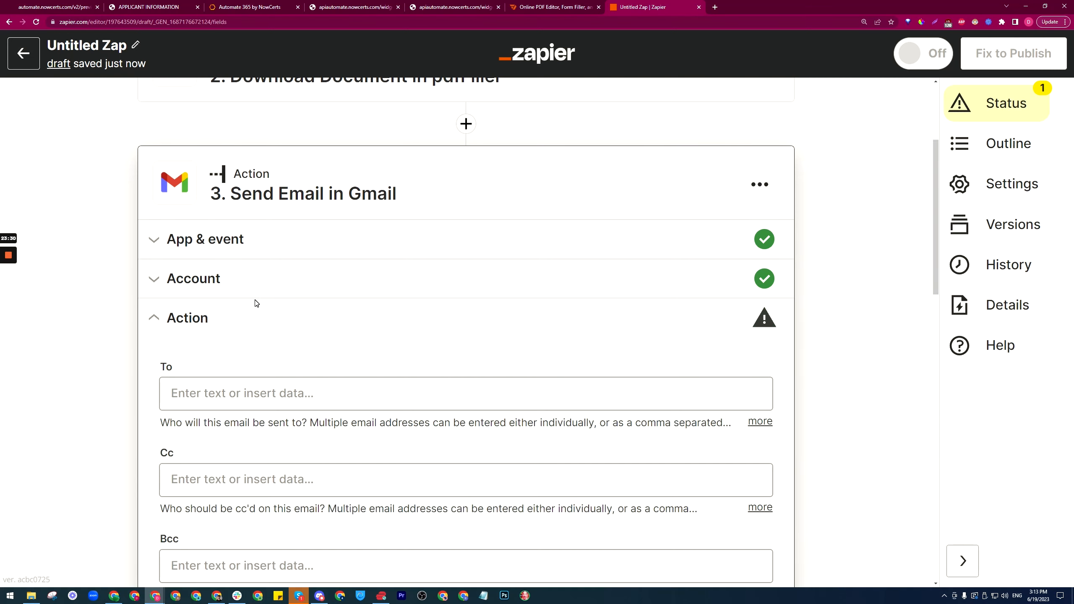
Step: Enter the recipient's e-mail address in the To field
{"action": "scroll", "coordinate": [151, 325], "scroll_direction": "down", "scroll_amount": 4}
{"action": "left_click", "coordinate": [230, 226]}
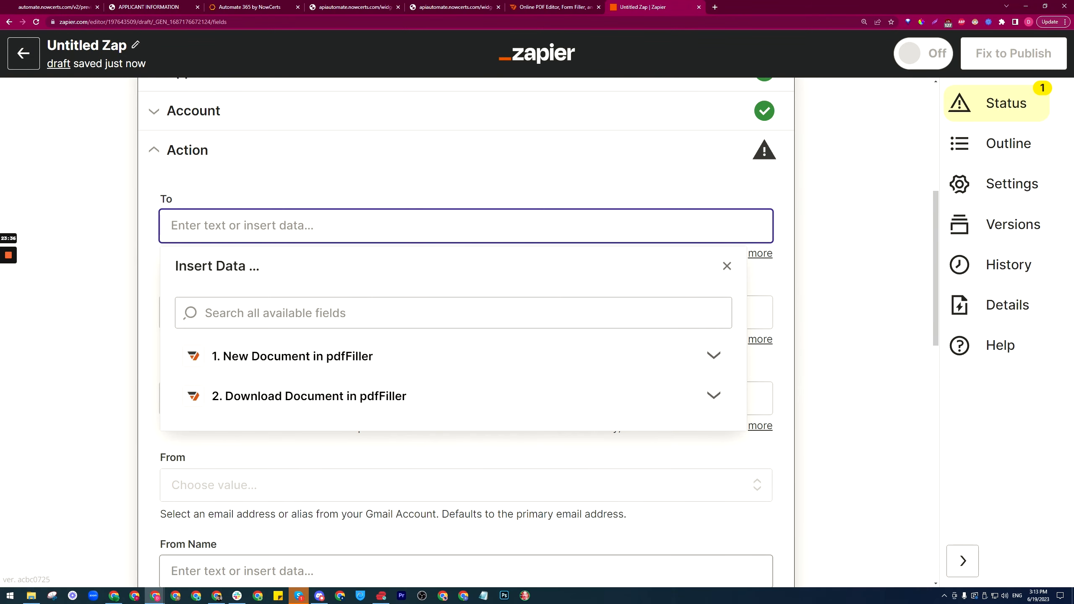
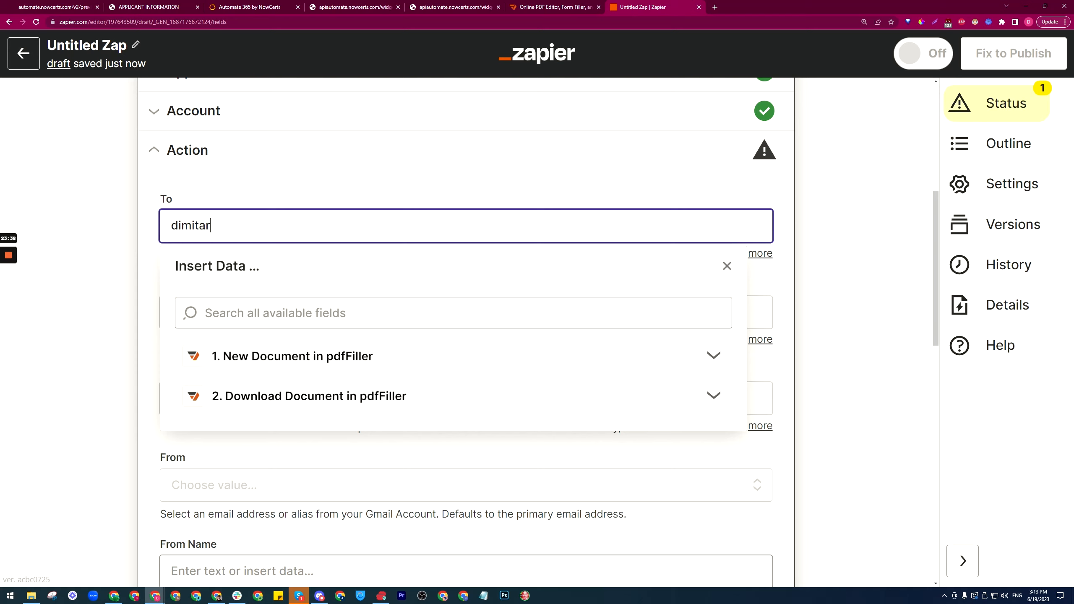
{"action": "key", "text": "Return"}
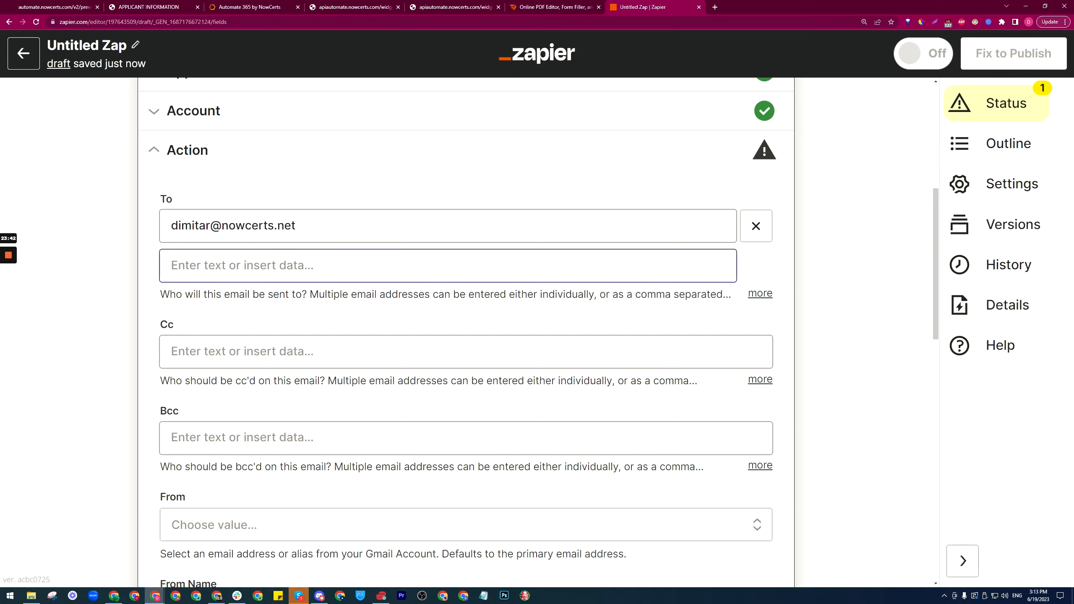
Step: Set the sender's From Name to 'Automate365 - Exam'
{"action": "scroll", "coordinate": [221, 208], "scroll_direction": "down", "scroll_amount": 3}
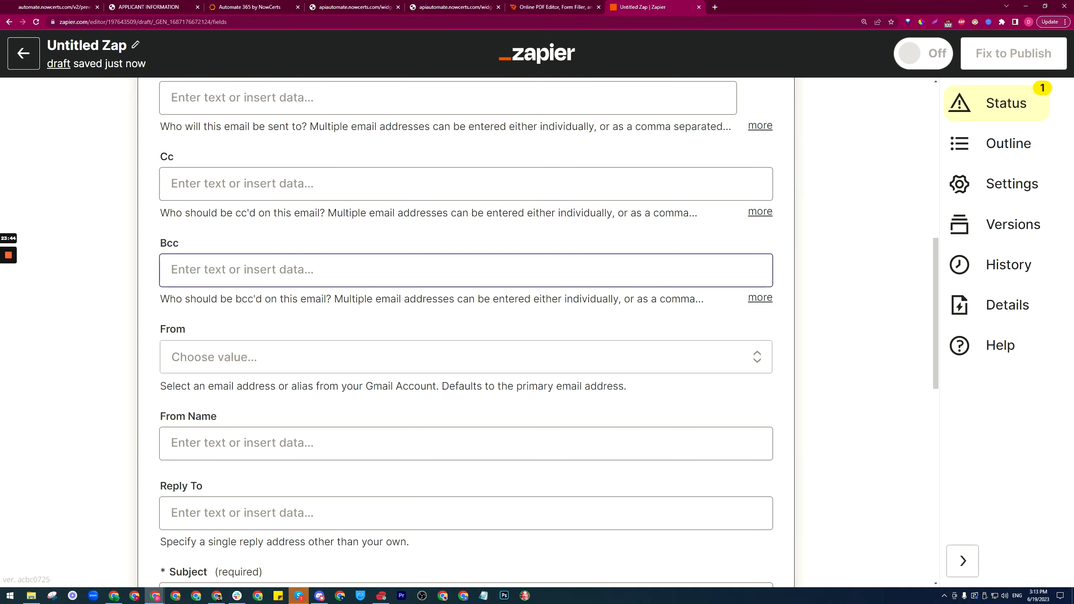
{"action": "scroll", "coordinate": [257, 319], "scroll_direction": "down", "scroll_amount": 3}
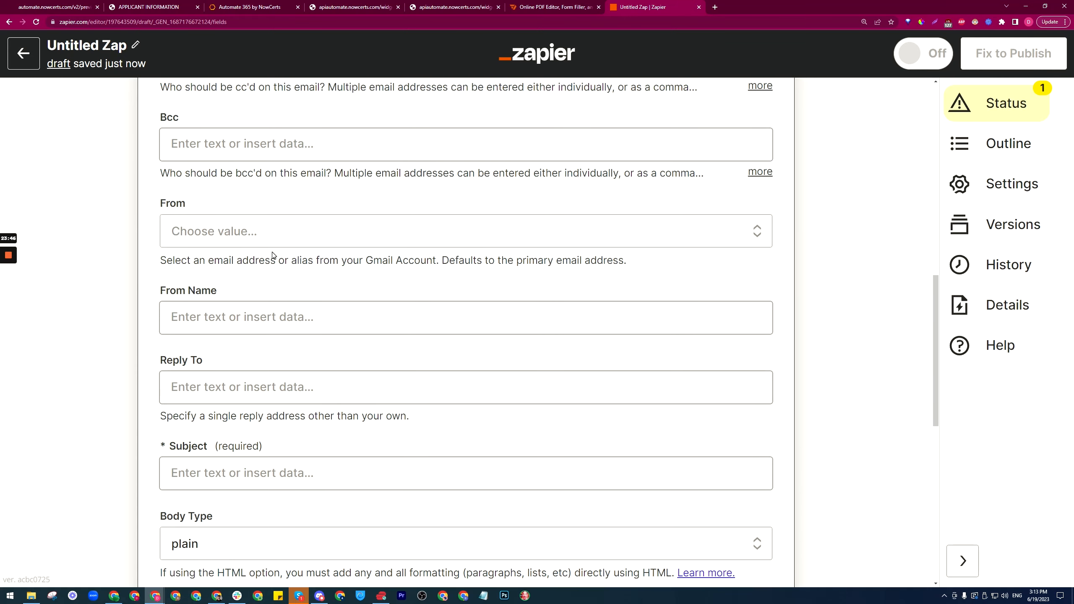
{"action": "scroll", "coordinate": [300, 247], "scroll_direction": "down", "scroll_amount": 3}
{"action": "left_click", "coordinate": [296, 192]}
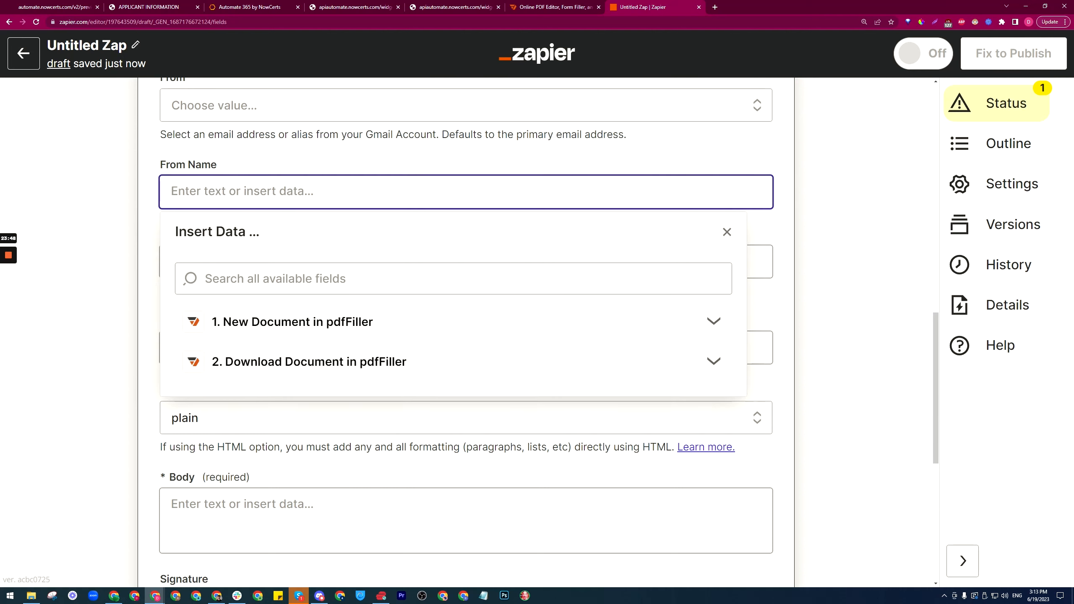
{"action": "type", "text": "Automate365"}
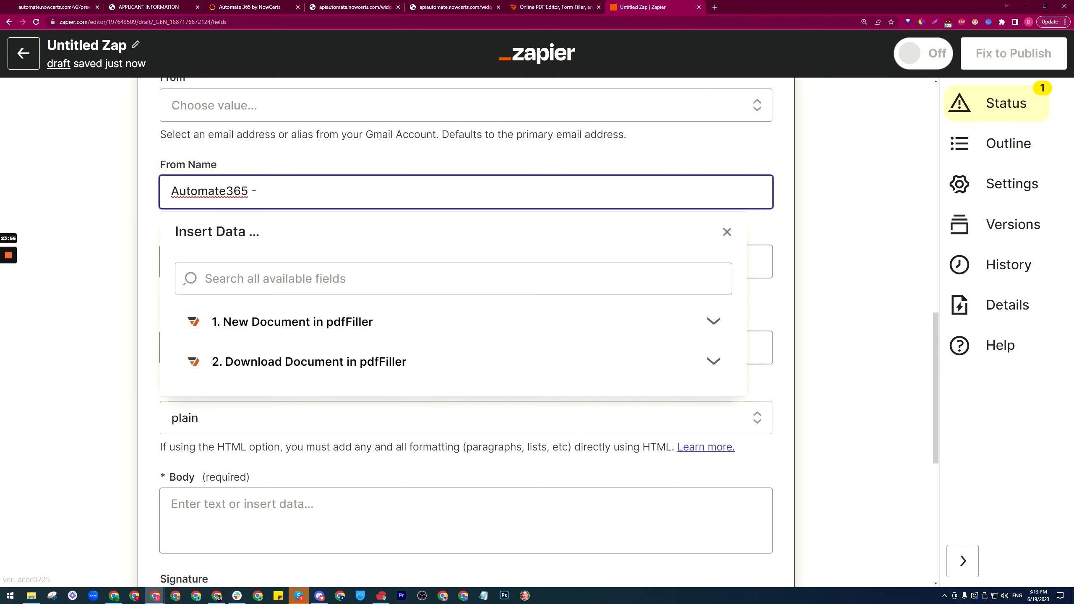
{"action": "type", "text": "- Example"}
{"action": "left_click", "coordinate": [150, 188]}
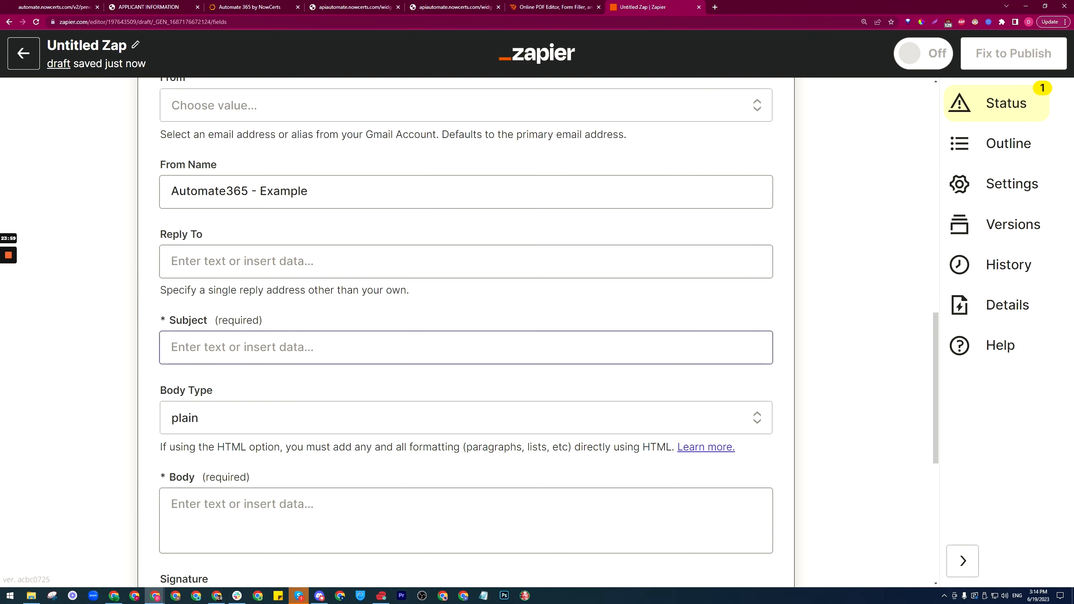
Step: Make the subject 'New Survey Submissi' followed by the trigger document's Name
{"action": "scroll", "coordinate": [278, 282], "scroll_direction": "down", "scroll_amount": 2}
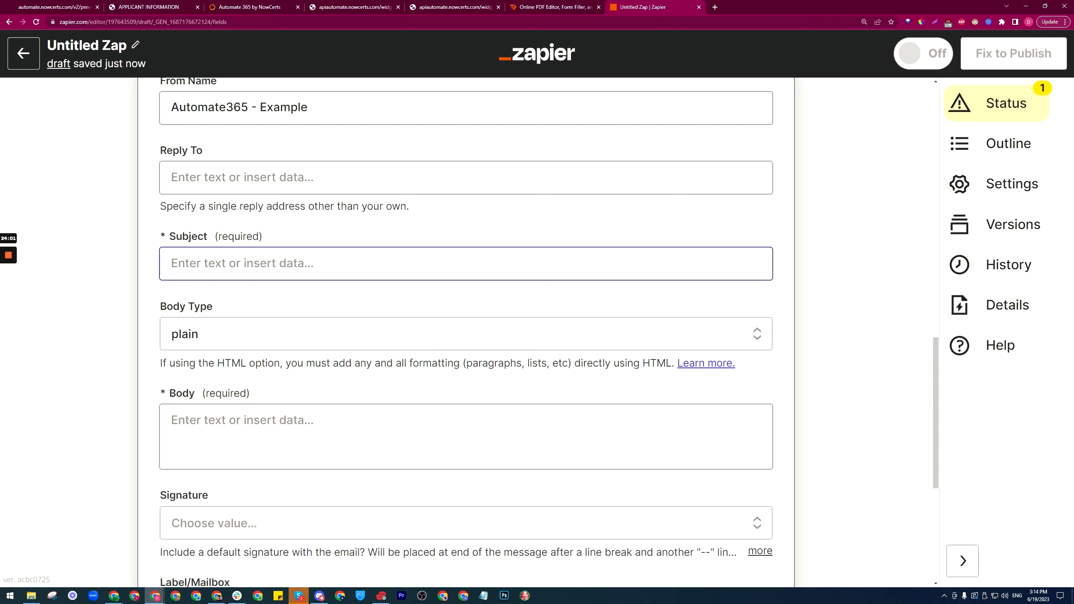
{"action": "left_click", "coordinate": [279, 264]}
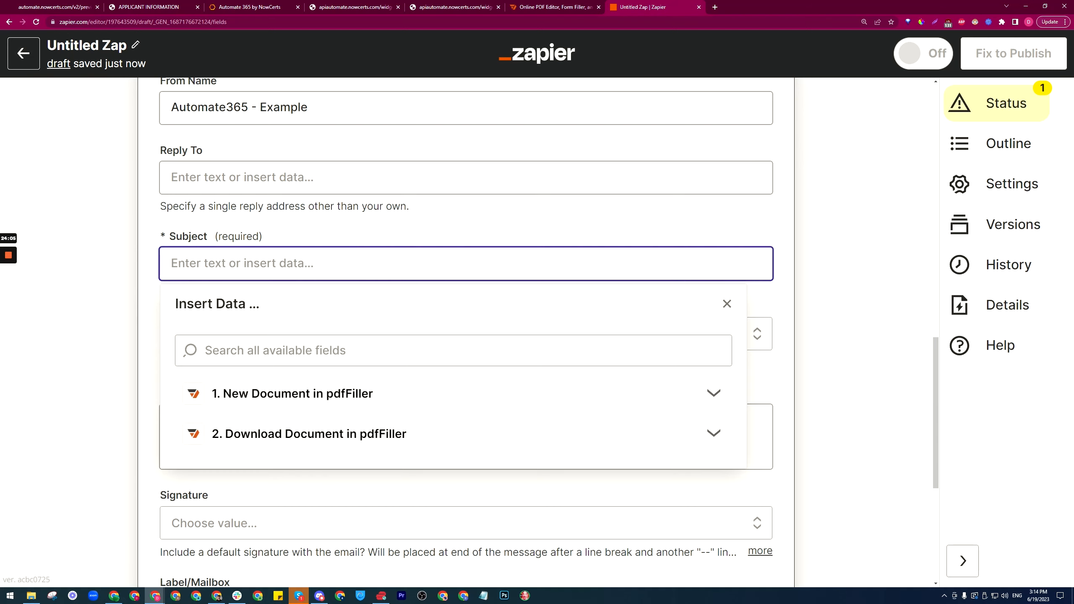
{"action": "type", "text": "New Surv"}
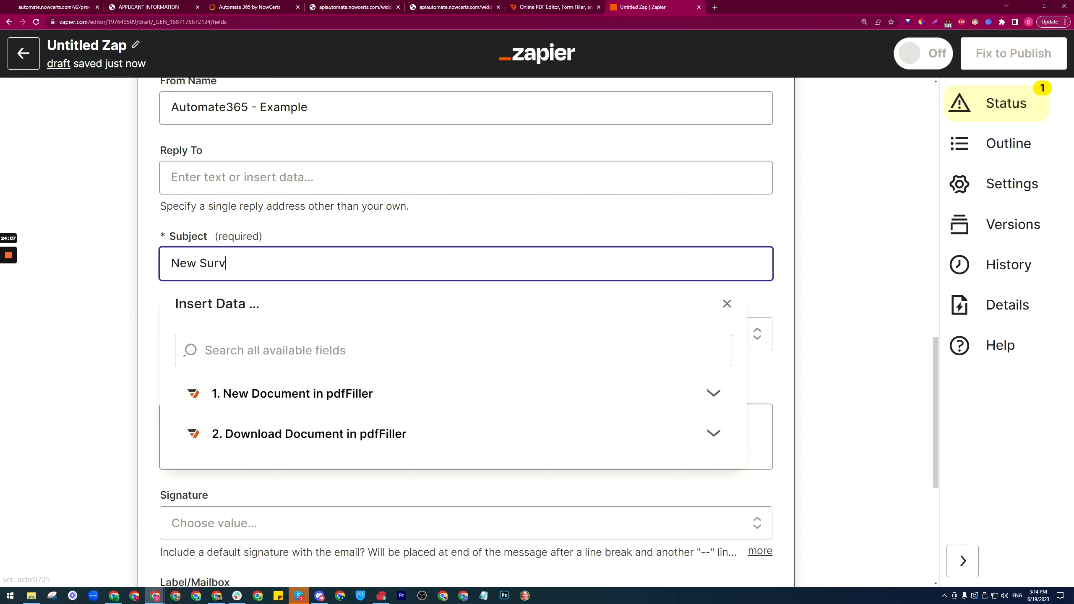
{"action": "type", "text": "ey Submission -"}
{"action": "left_click", "coordinate": [297, 393]}
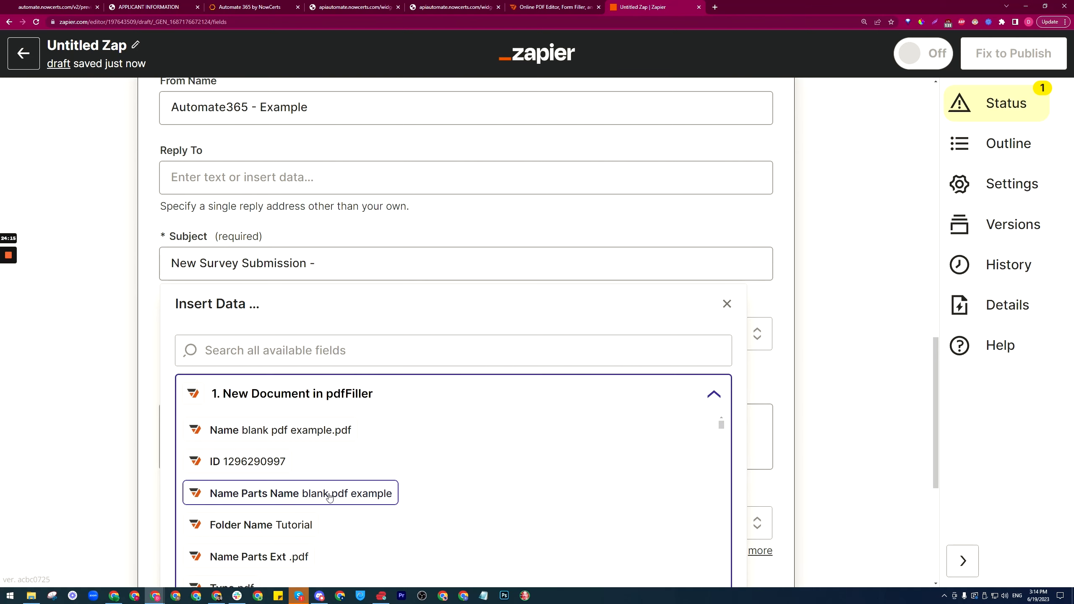
{"action": "scroll", "coordinate": [330, 498], "scroll_direction": "down", "scroll_amount": 2}
{"action": "scroll", "coordinate": [322, 465], "scroll_direction": "up", "scroll_amount": 2}
{"action": "left_click", "coordinate": [296, 430]}
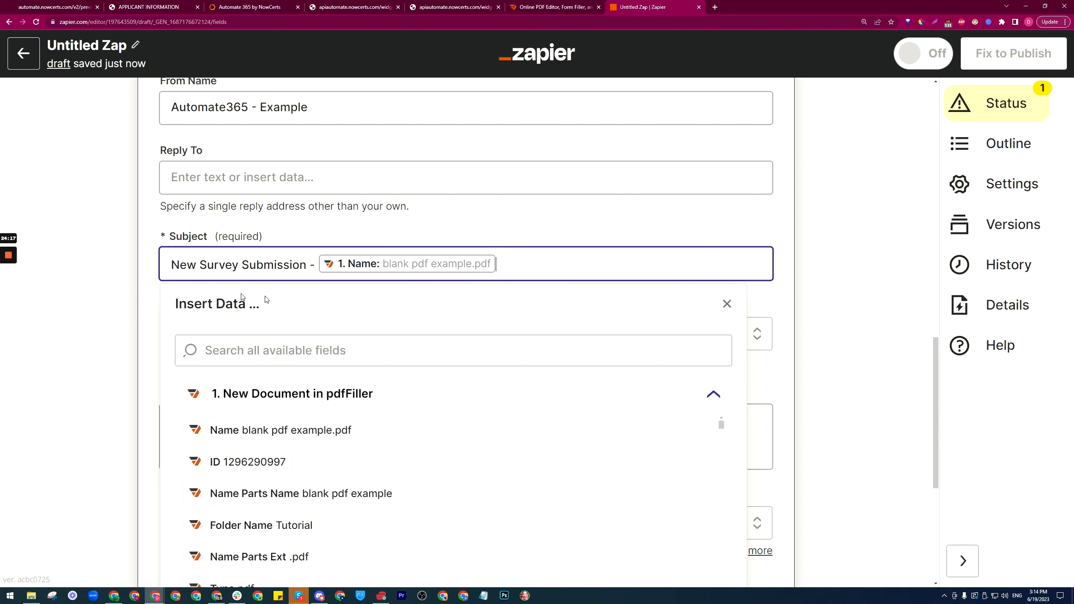
{"action": "left_click", "coordinate": [158, 287]}
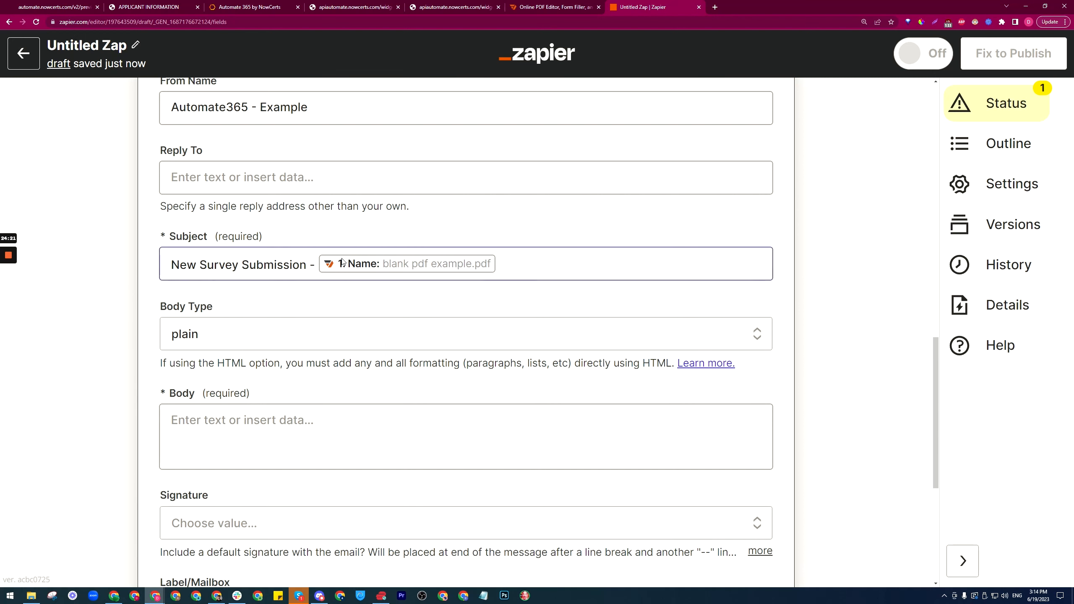
Step: Insert the Download Document step's File into the email body
{"action": "scroll", "coordinate": [239, 299], "scroll_direction": "down", "scroll_amount": 2}
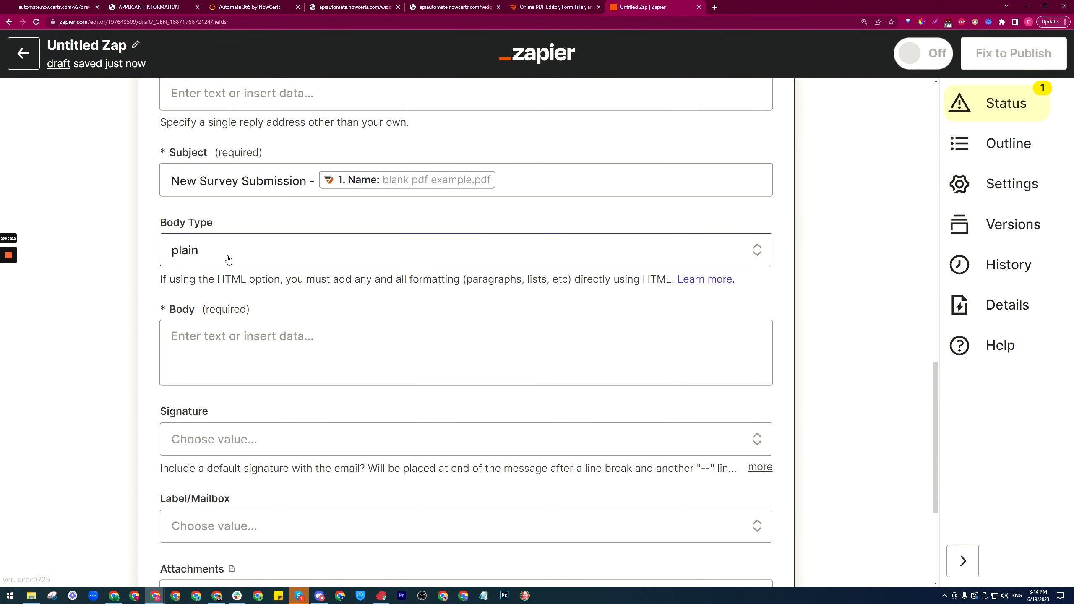
{"action": "scroll", "coordinate": [255, 263], "scroll_direction": "down", "scroll_amount": 1}
{"action": "left_click", "coordinate": [246, 300]}
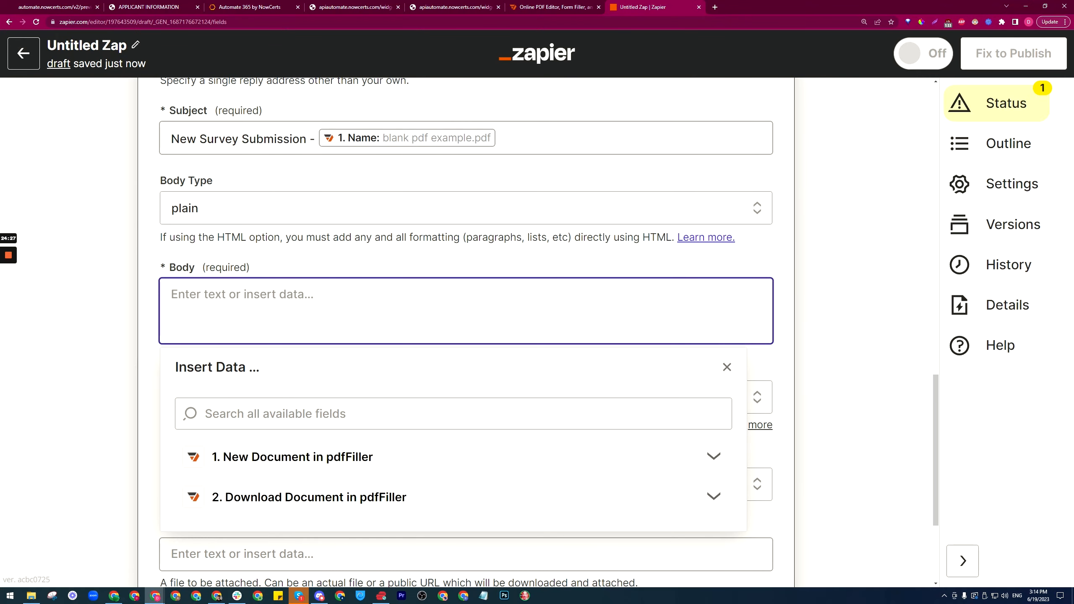
{"action": "left_click", "coordinate": [256, 414]}
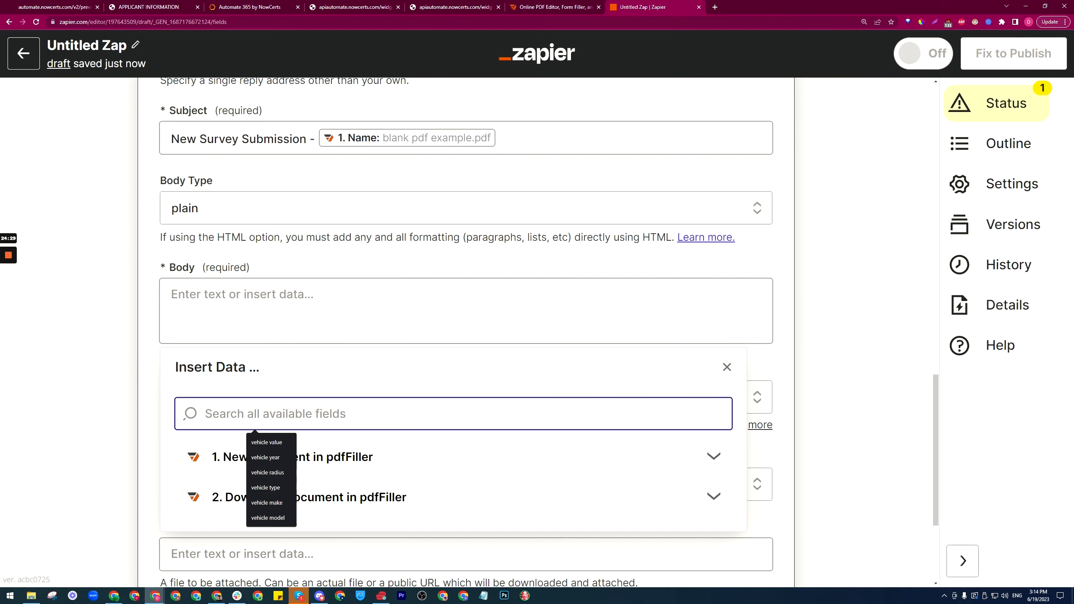
{"action": "type", "text": "file"}
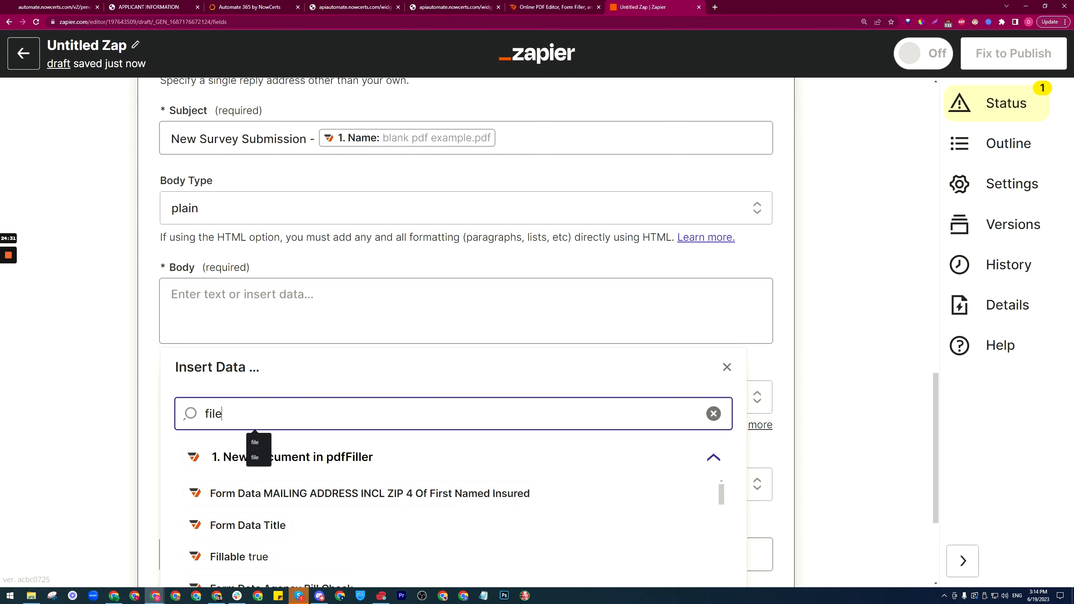
{"action": "scroll", "coordinate": [176, 425], "scroll_direction": "down", "scroll_amount": 5}
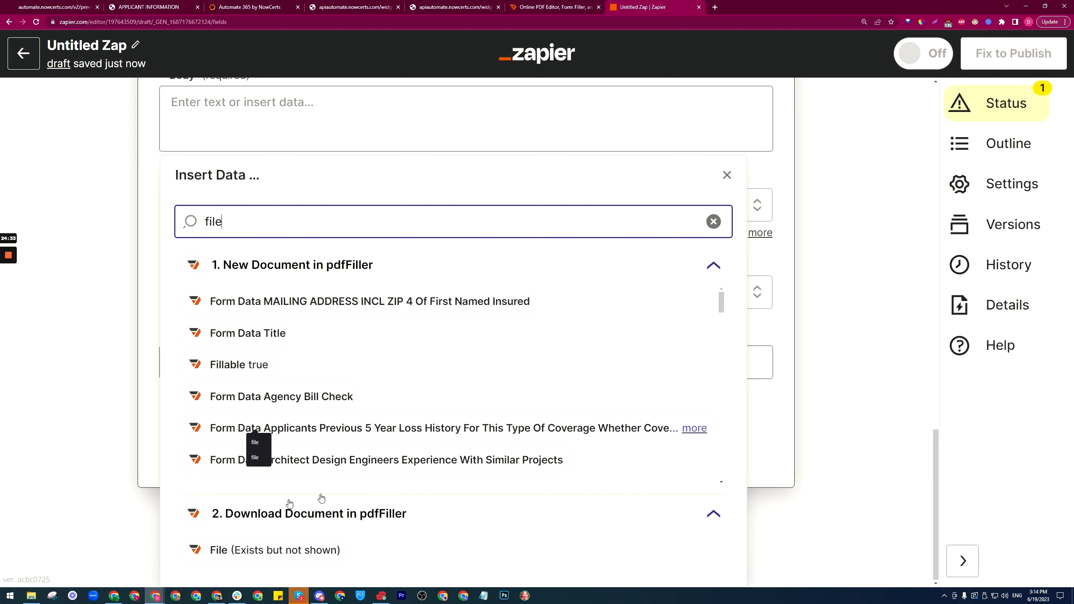
{"action": "left_click", "coordinate": [714, 266]}
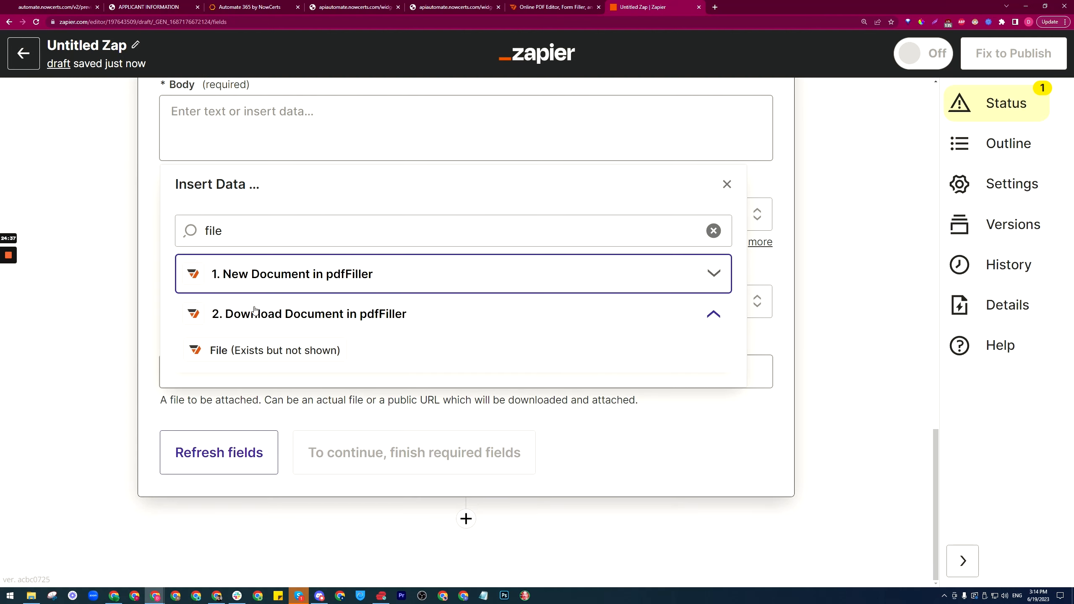
{"action": "left_click", "coordinate": [293, 318]}
{"action": "left_click", "coordinate": [241, 320]}
{"action": "left_click", "coordinate": [251, 350]}
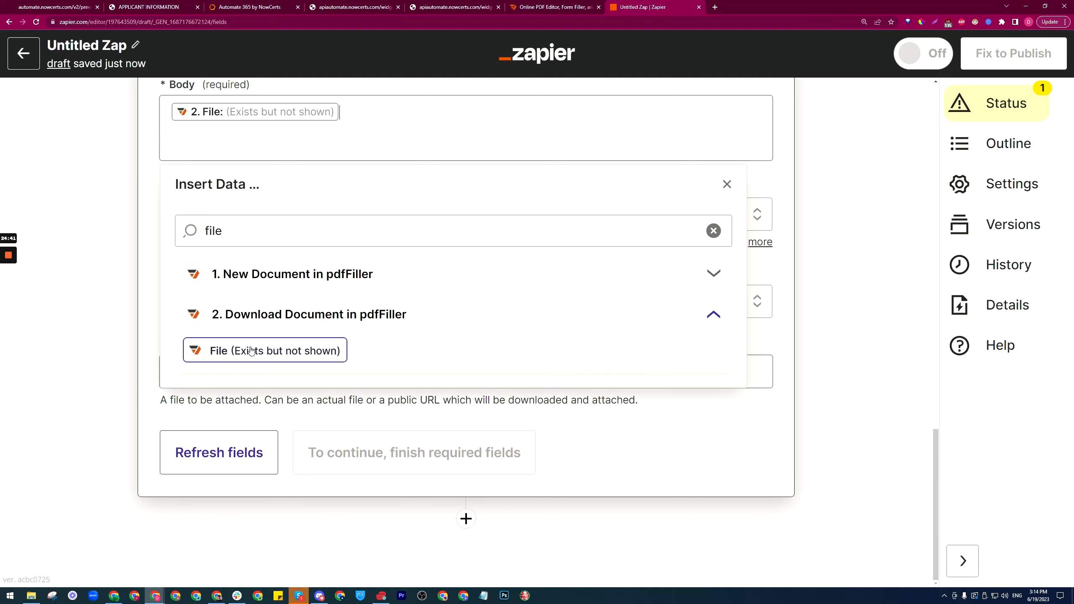
{"action": "left_click", "coordinate": [152, 188]}
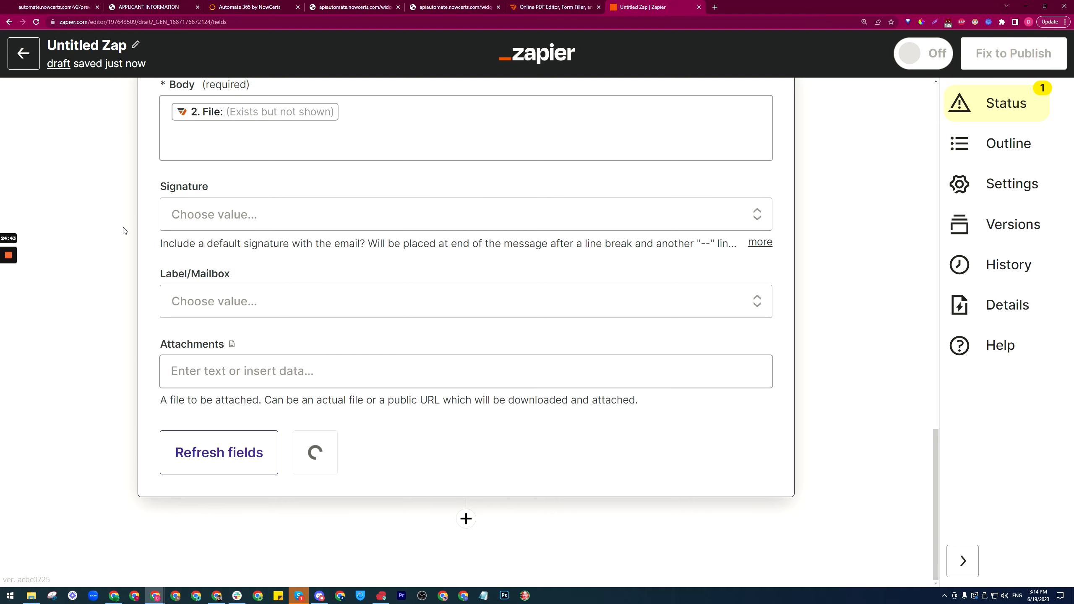
Step: Attach the downloaded pdfFiller File to the email
{"action": "scroll", "coordinate": [183, 276], "scroll_direction": "up", "scroll_amount": 2}
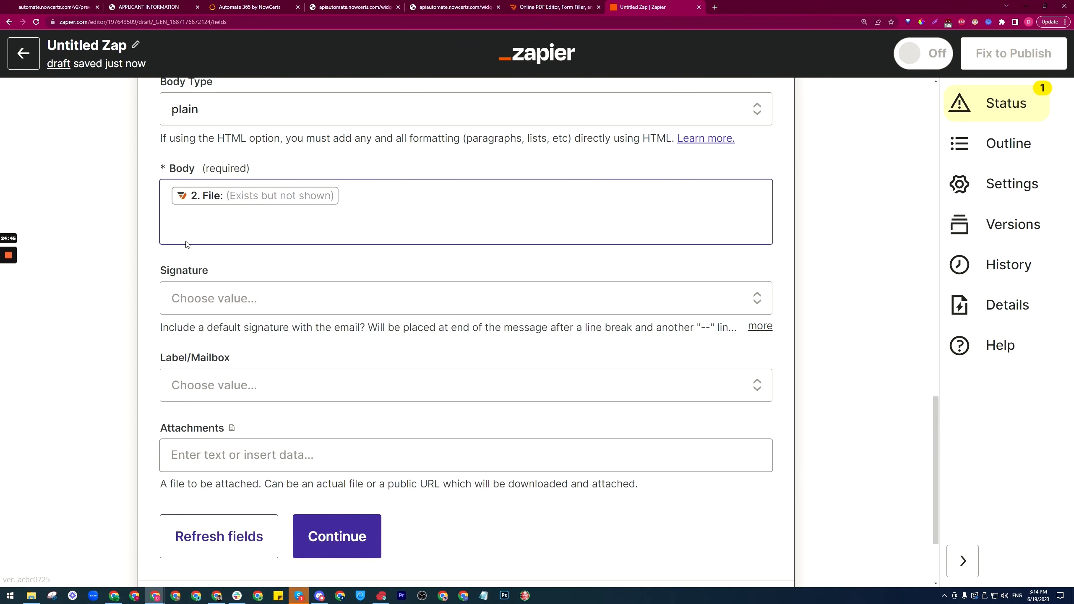
{"action": "scroll", "coordinate": [278, 297], "scroll_direction": "down", "scroll_amount": 3}
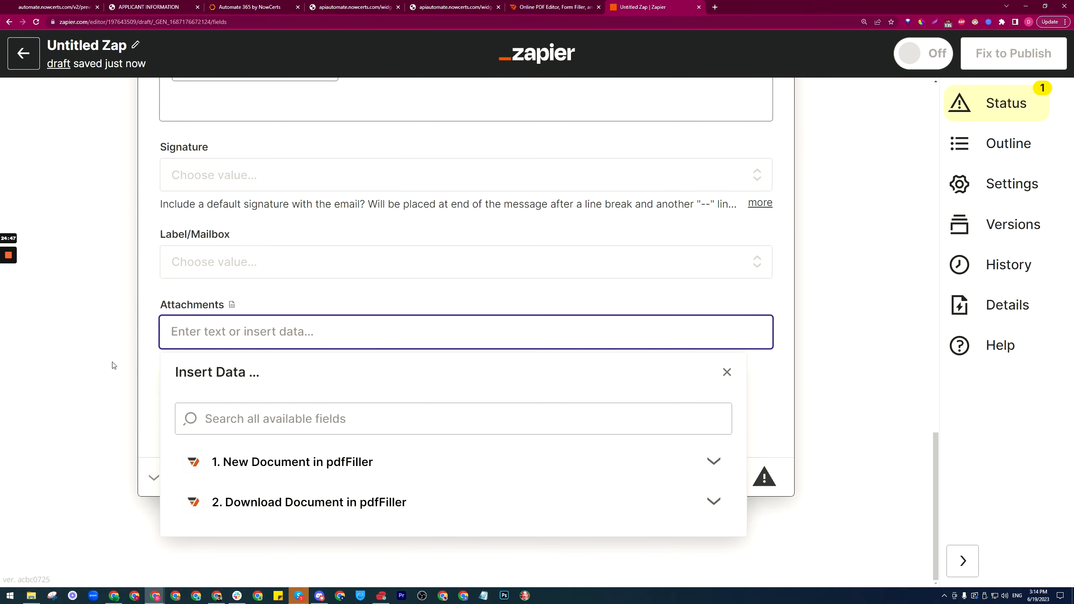
{"action": "left_click", "coordinate": [237, 502]}
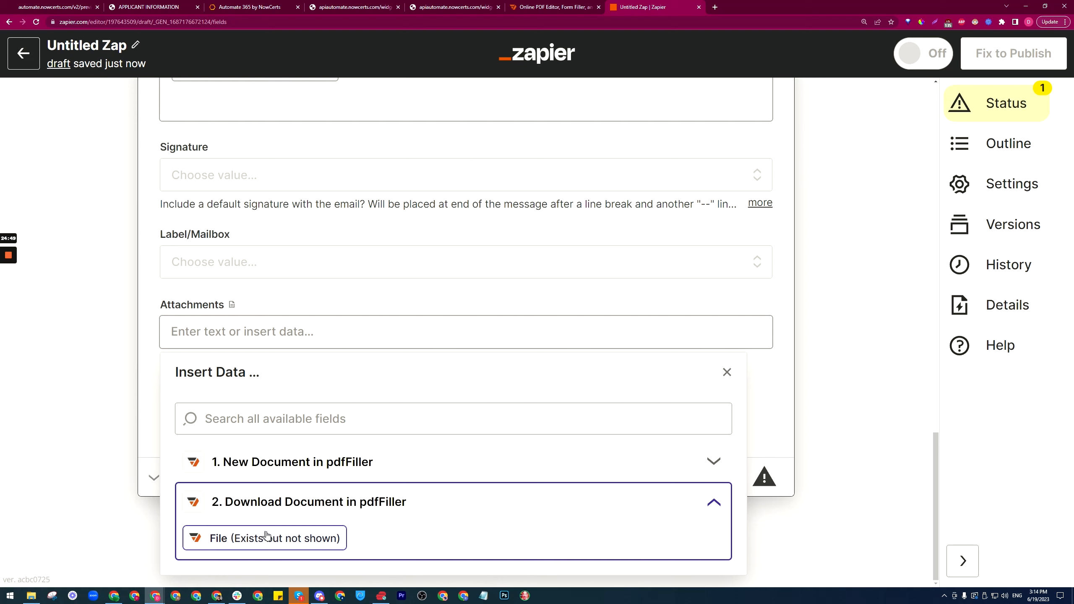
{"action": "left_click", "coordinate": [247, 538]}
Step: Add the text 'Here is a link to the file:' before the file in the body
{"action": "scroll", "coordinate": [149, 373], "scroll_direction": "up", "scroll_amount": 3}
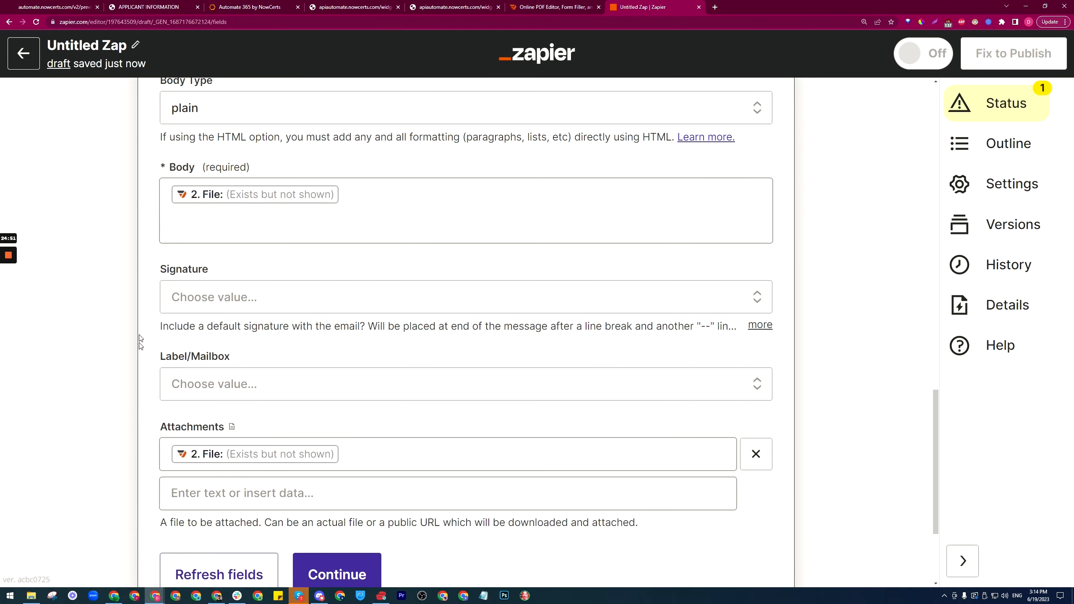
{"action": "scroll", "coordinate": [149, 374], "scroll_direction": "up", "scroll_amount": 2}
{"action": "left_click", "coordinate": [169, 283]}
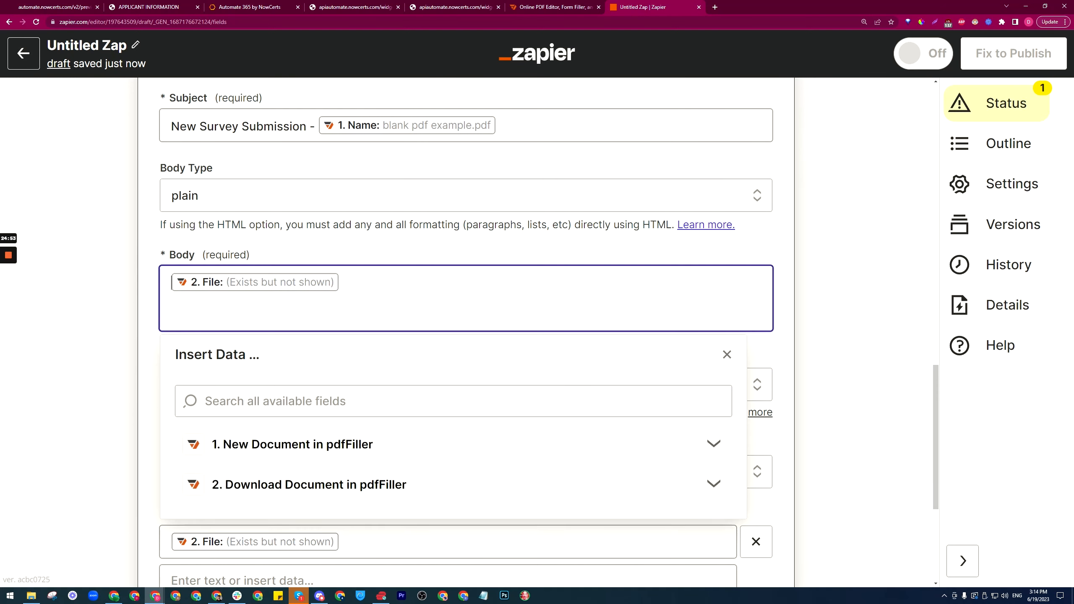
{"action": "type", "text": "Here is a link to t"}
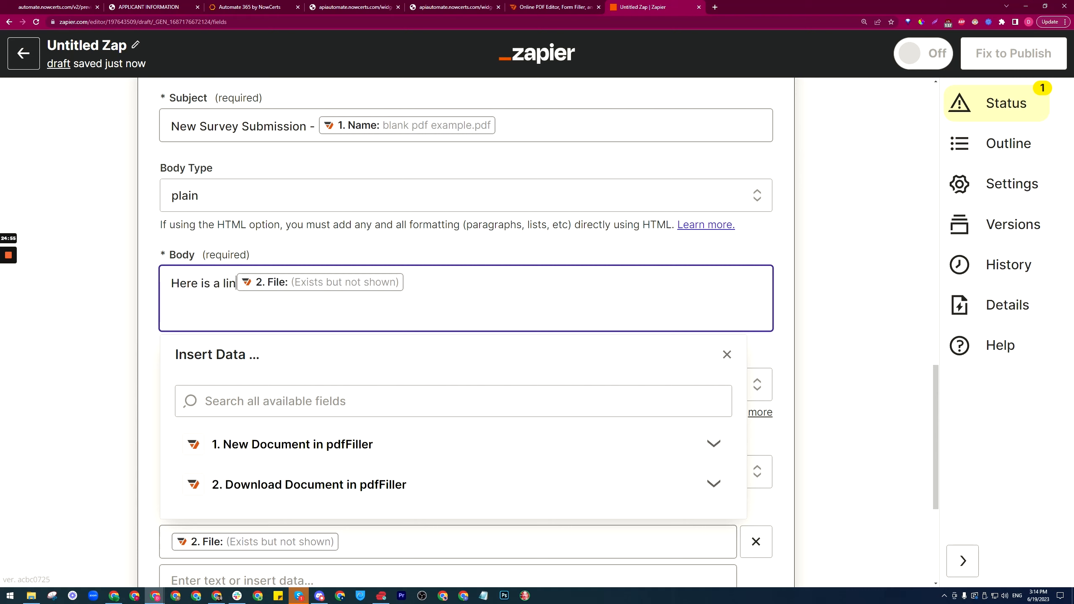
{"action": "type", "text": "he file:\""}
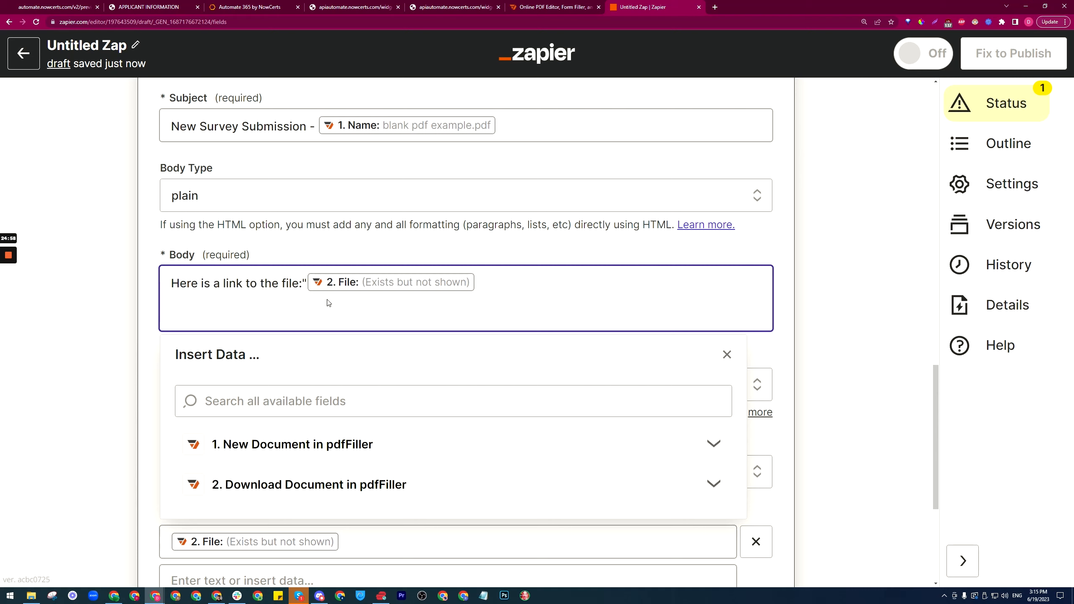
{"action": "key", "text": "BackSpace"}
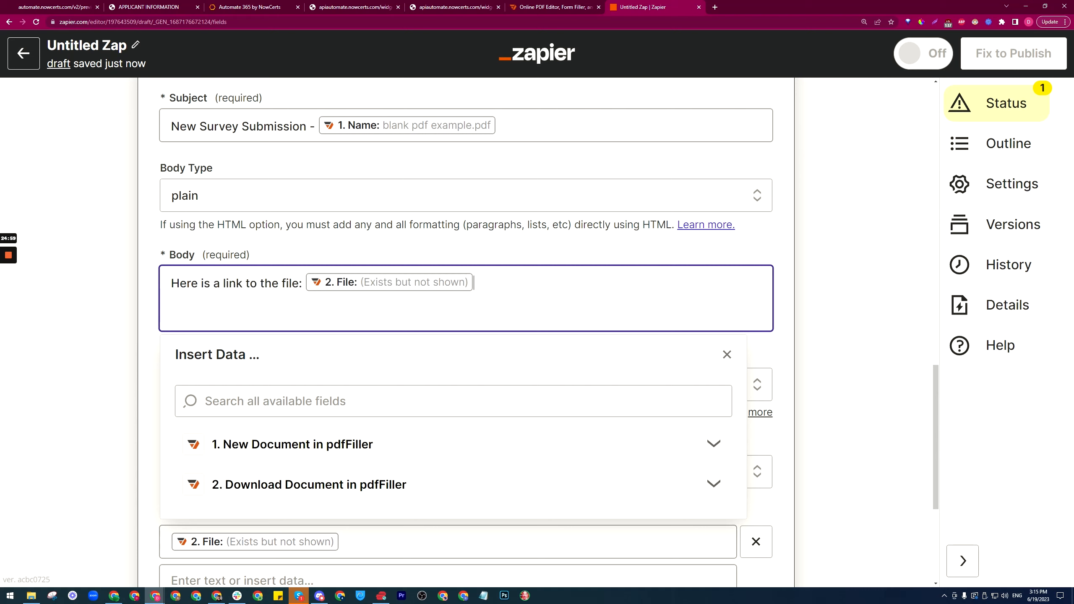
{"action": "left_click", "coordinate": [176, 335]}
{"action": "scroll", "coordinate": [177, 334], "scroll_direction": "down", "scroll_amount": 5}
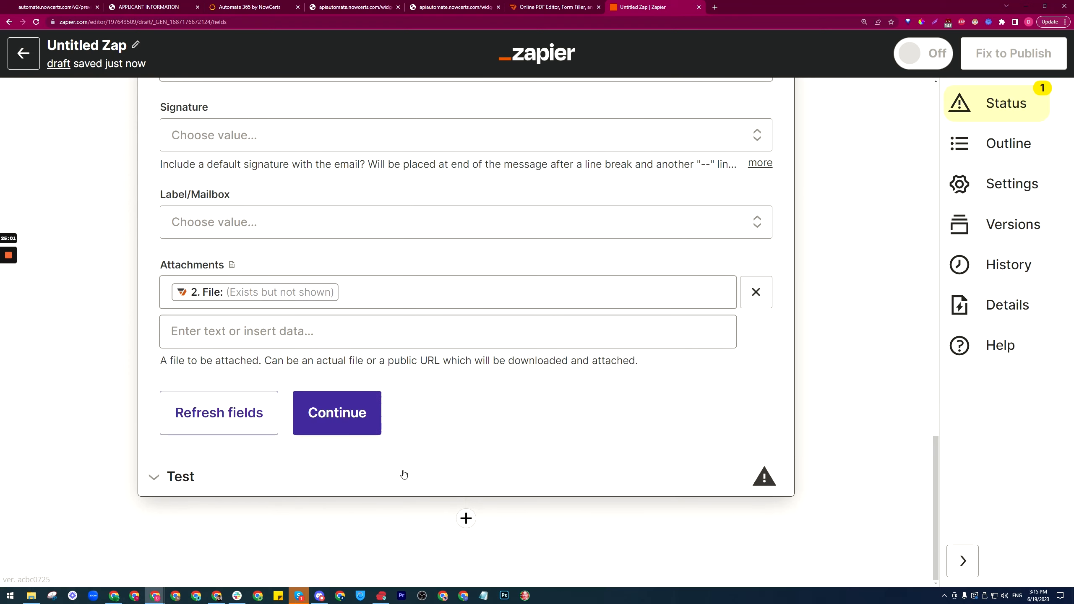
{"action": "scroll", "coordinate": [431, 403], "scroll_direction": "up", "scroll_amount": 6}
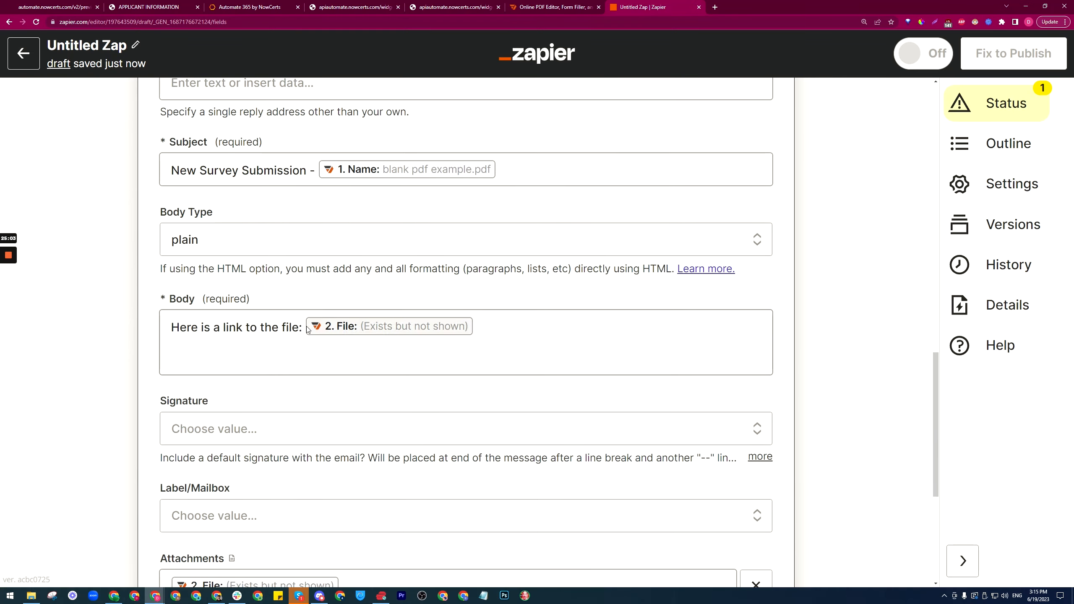
{"action": "scroll", "coordinate": [309, 330], "scroll_direction": "down", "scroll_amount": 6}
Step: Send a test email from the Gmail action, then publish the Zap
{"action": "left_click", "coordinate": [351, 417]}
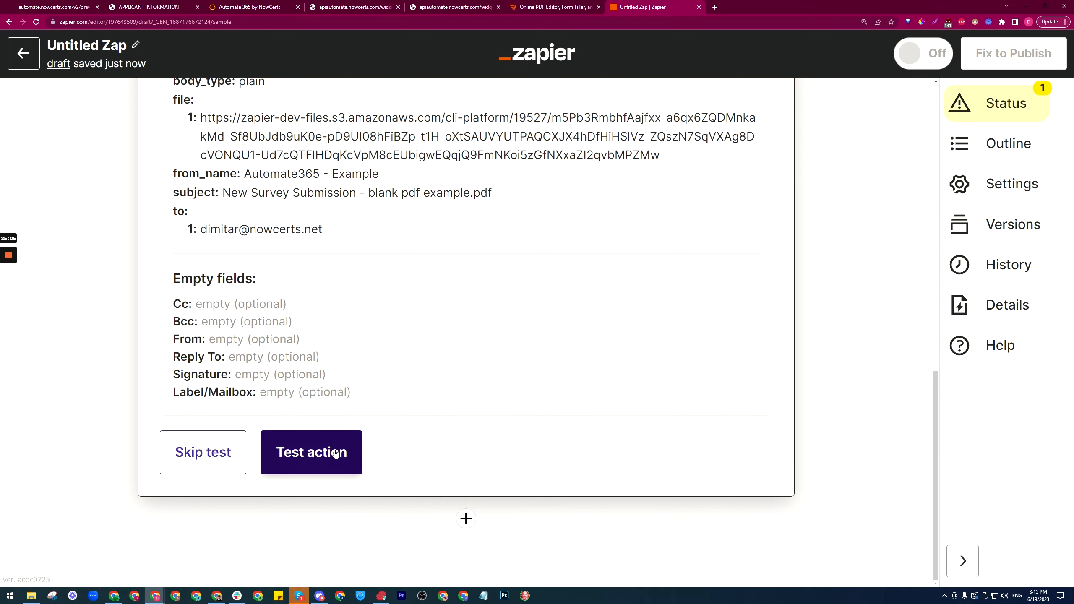
{"action": "left_click", "coordinate": [332, 452]}
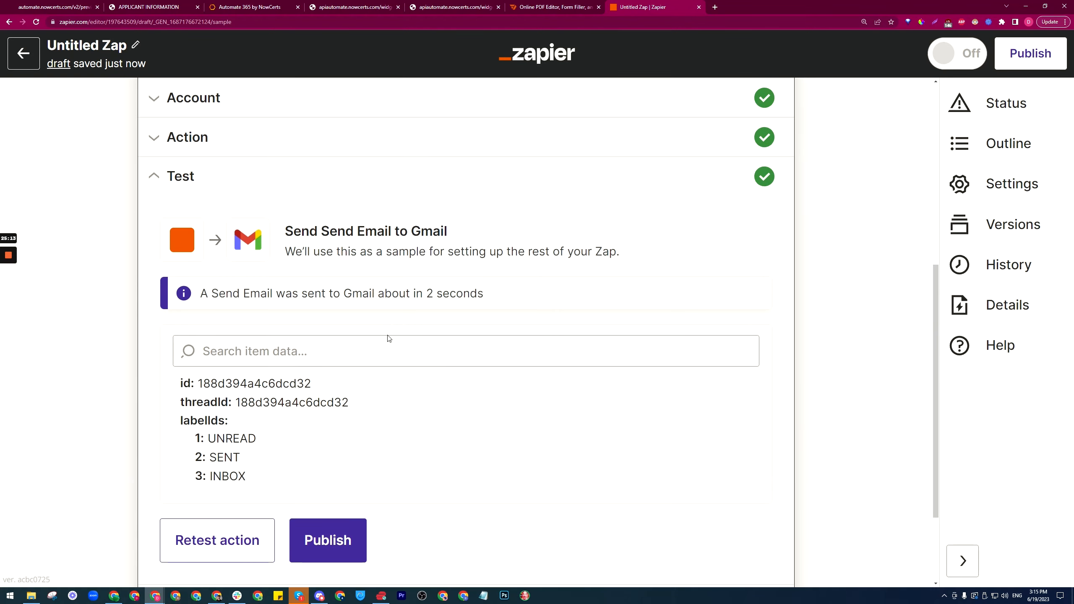
{"action": "left_click", "coordinate": [339, 412]}
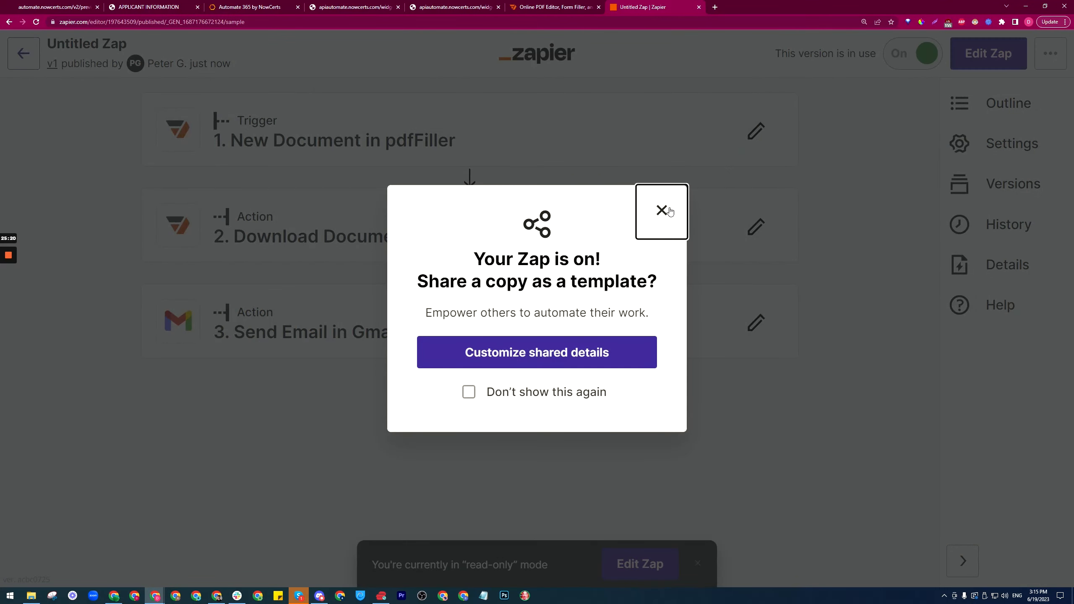
{"action": "left_click", "coordinate": [667, 209]}
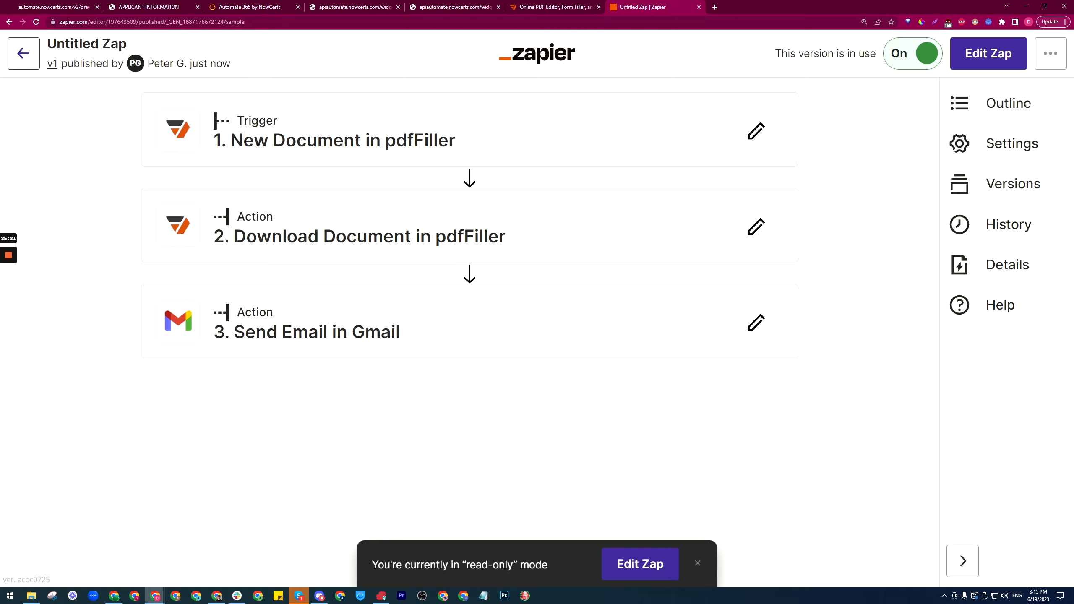
Step: Rename the Zap '2. Send file to email' and go back to the Zaps list
{"action": "left_click", "coordinate": [87, 44]}
{"action": "type", "text": "2"}
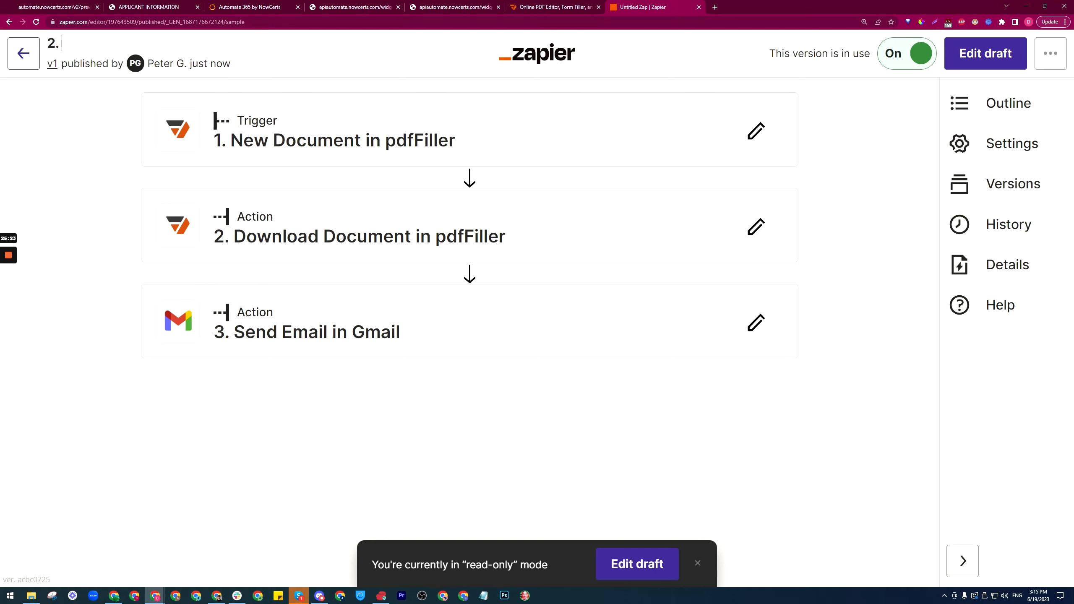
{"action": "type", "text": ". Send file to email"}
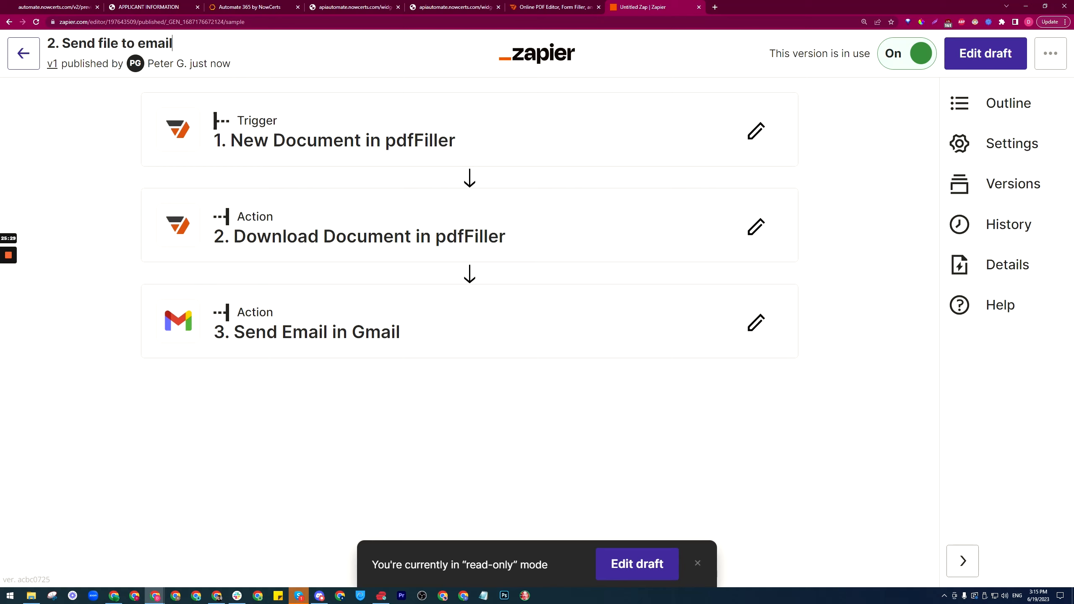
{"action": "left_click", "coordinate": [119, 189]}
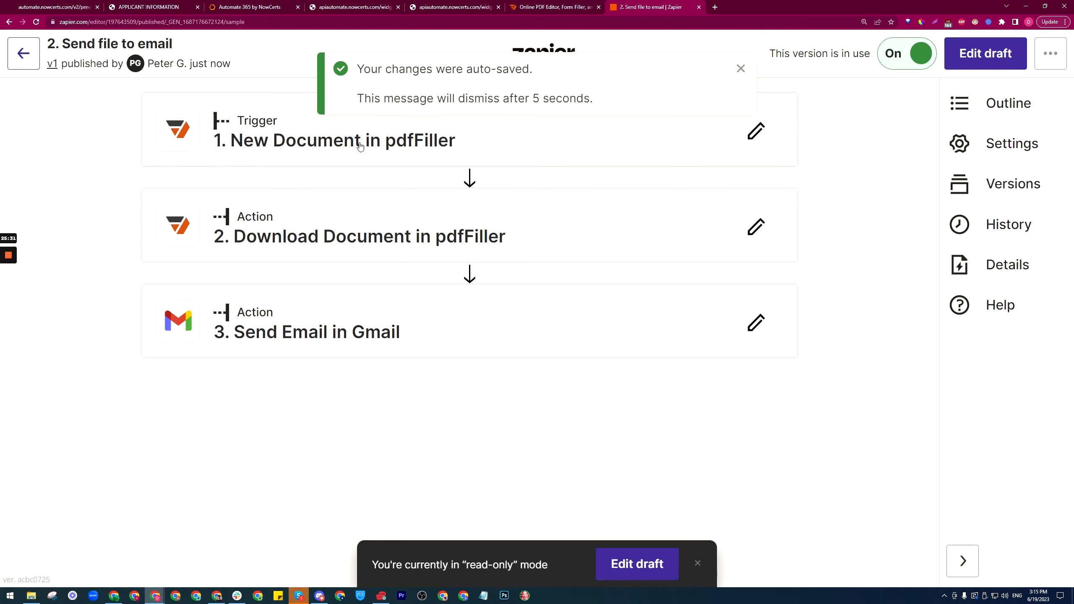
{"action": "left_click", "coordinate": [740, 68]}
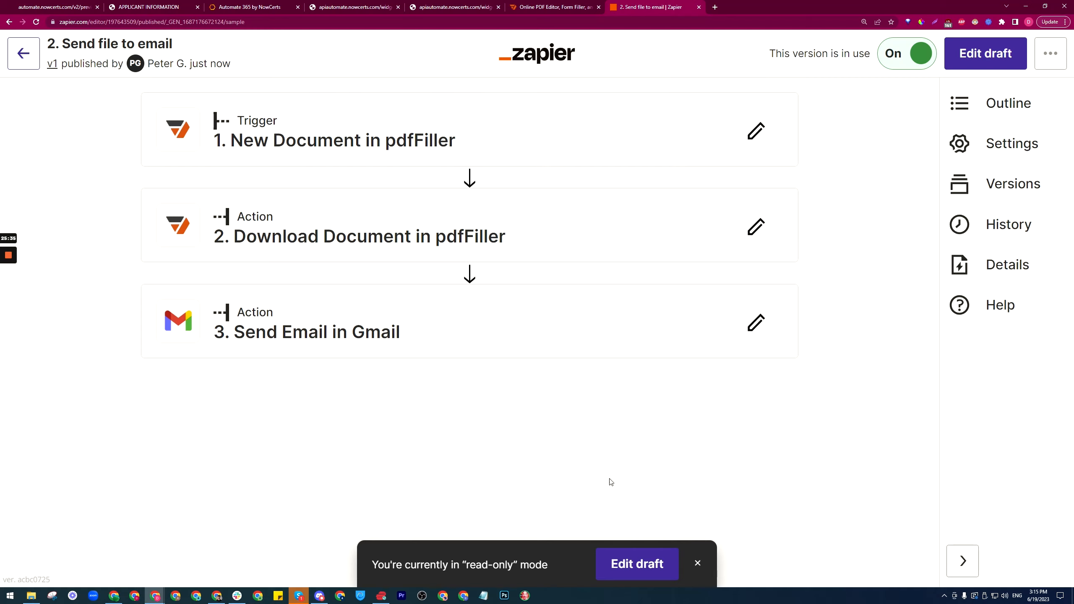
{"action": "left_click", "coordinate": [23, 53]}
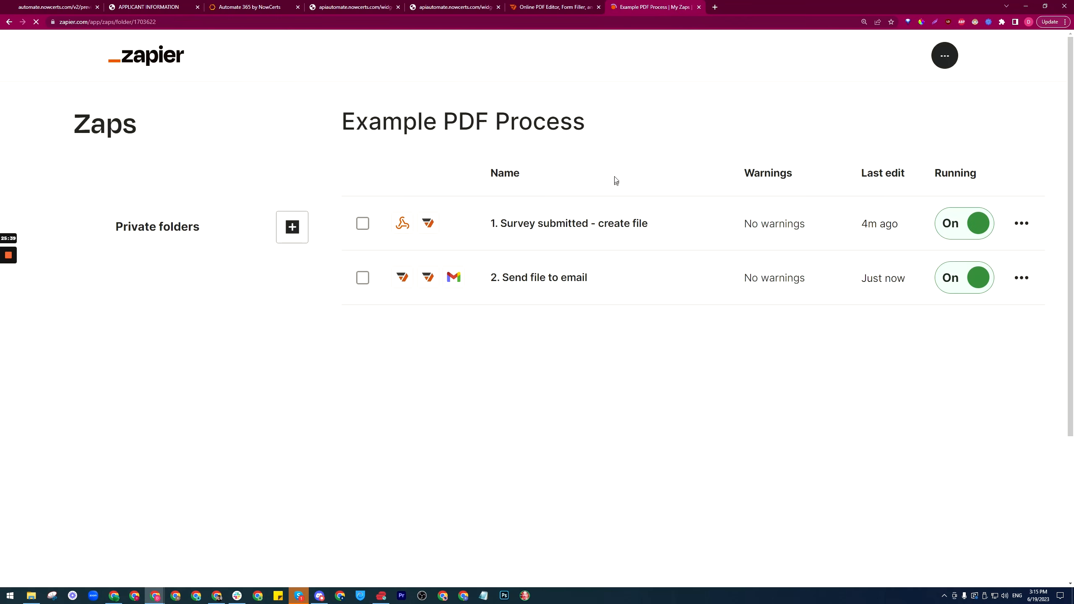
Step: Review the New PDF survey submitted workflow's settings and actions in Automate365
{"action": "left_click", "coordinate": [237, 5]}
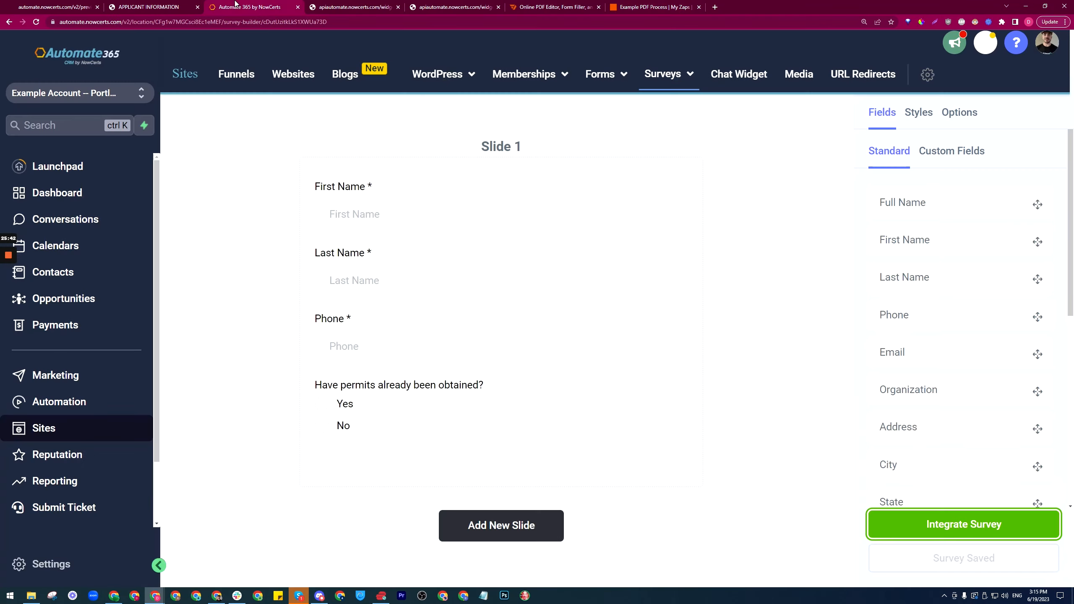
{"action": "left_click", "coordinate": [72, 405]}
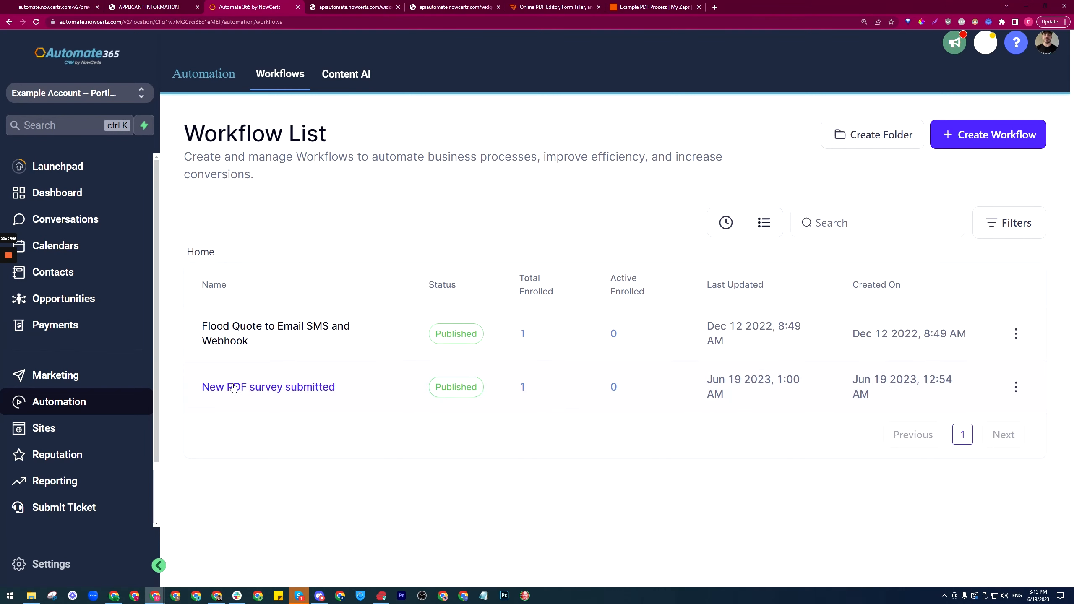
{"action": "left_click", "coordinate": [256, 388]}
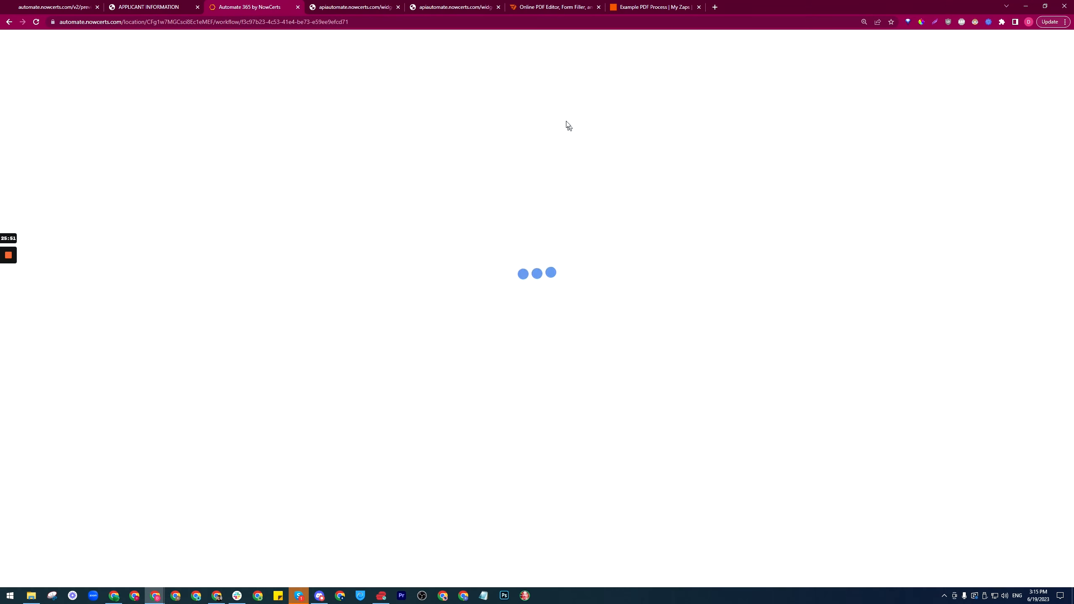
{"action": "left_click", "coordinate": [517, 96]}
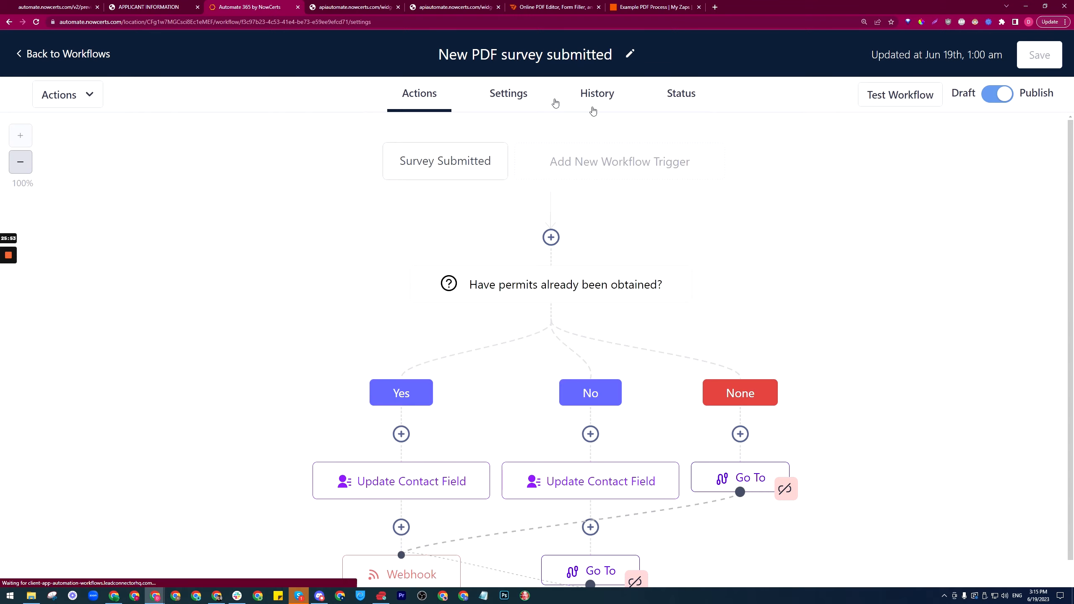
{"action": "scroll", "coordinate": [911, 228], "scroll_direction": "down", "scroll_amount": 5}
{"action": "scroll", "coordinate": [911, 228], "scroll_direction": "up", "scroll_amount": 5}
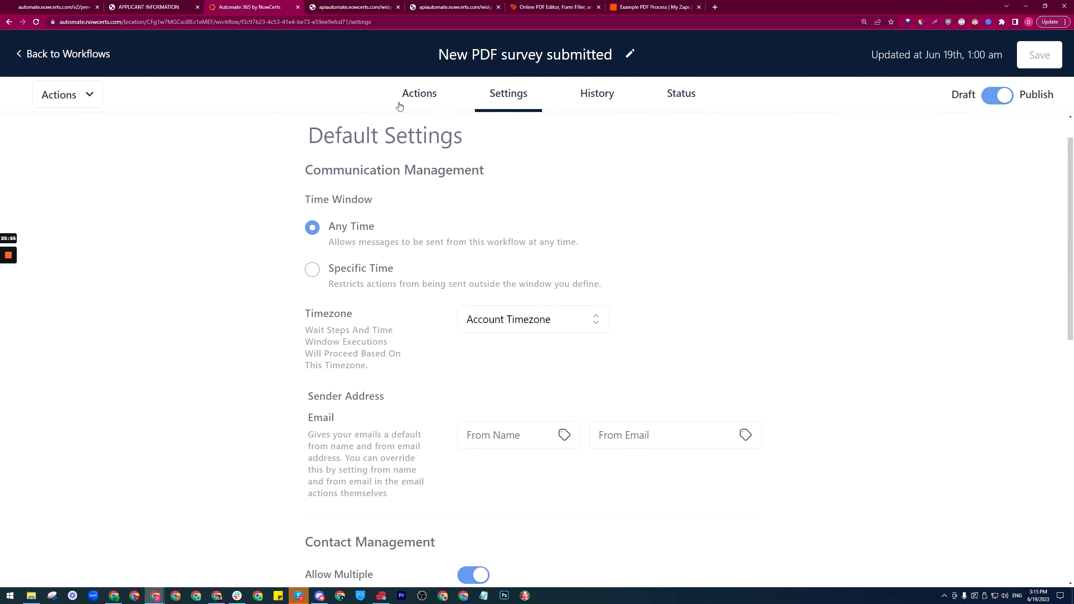
{"action": "left_click", "coordinate": [420, 93]}
{"action": "left_click", "coordinate": [72, 55]}
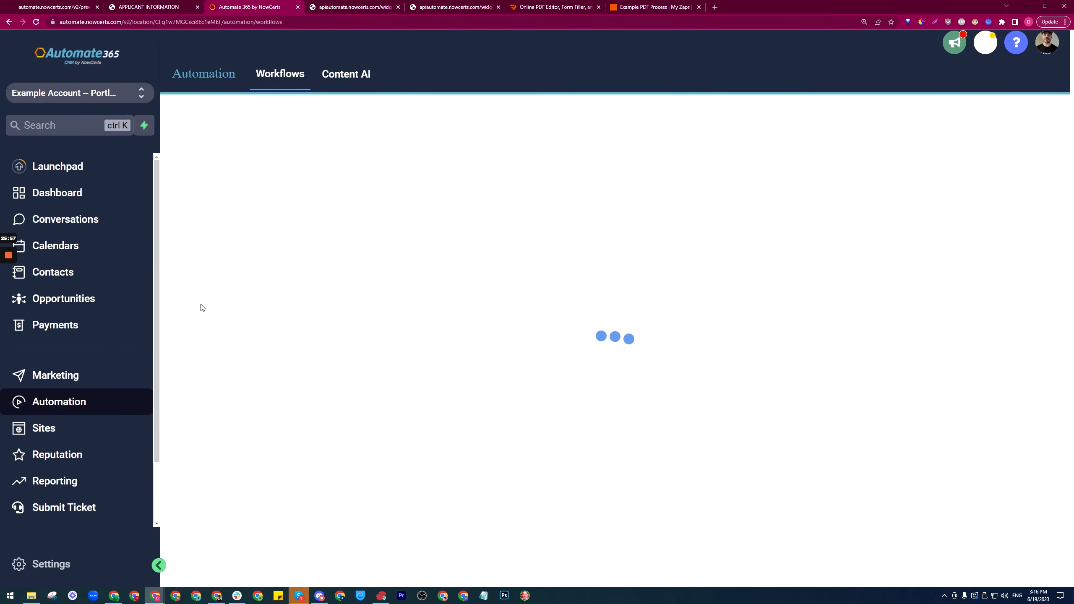
Step: Open the Example PDF filler process survey, then view the APPLICANT INFORMATION PDF
{"action": "left_click", "coordinate": [44, 428]}
{"action": "mouse_move", "coordinate": [668, 74]}
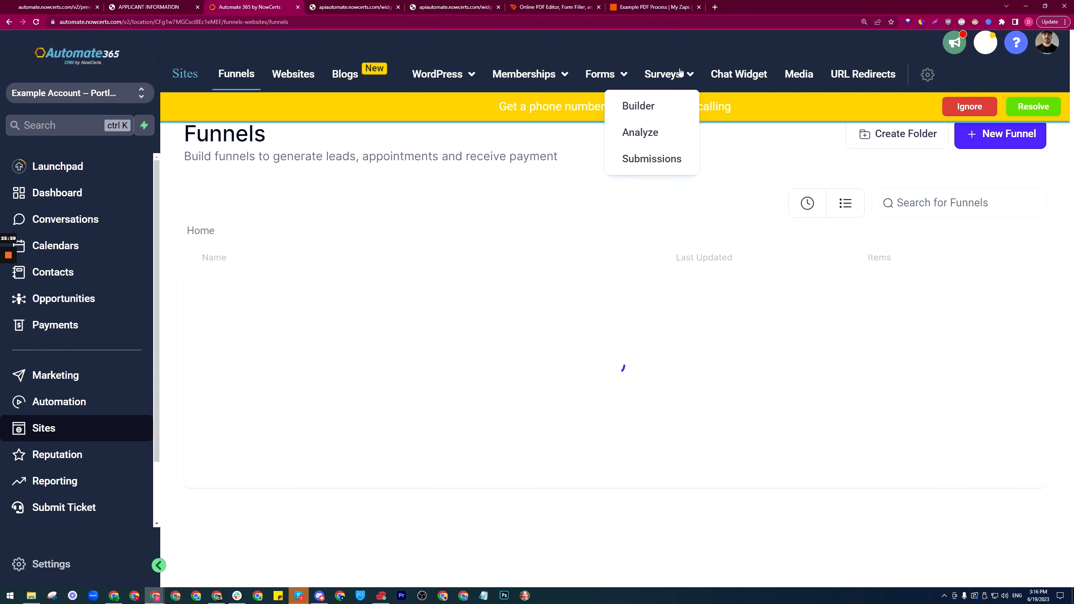
{"action": "left_click", "coordinate": [636, 104]}
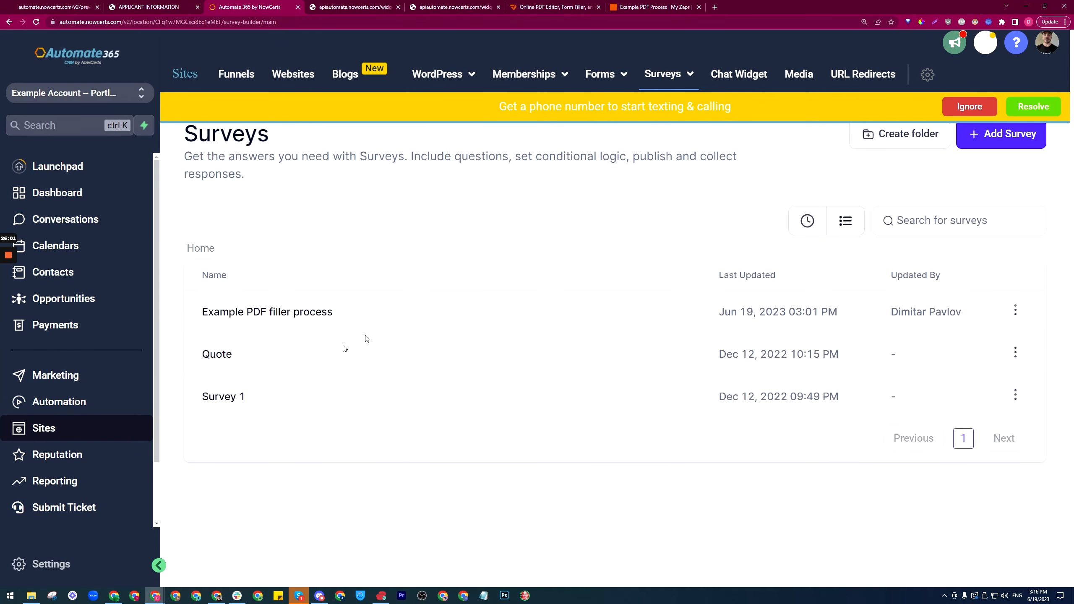
{"action": "left_click", "coordinate": [264, 318]}
{"action": "left_click", "coordinate": [967, 107]}
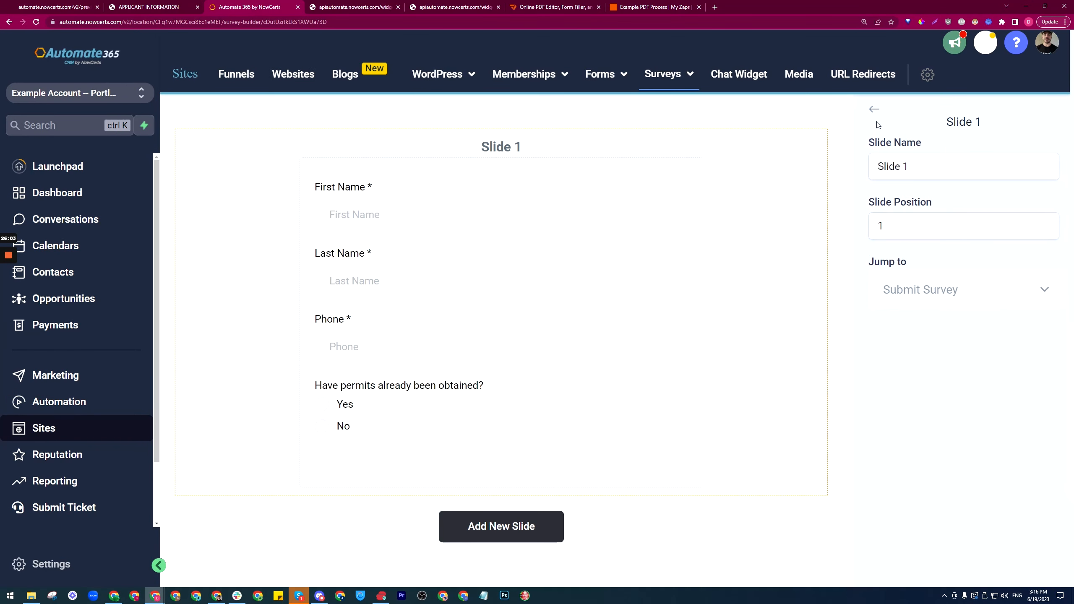
{"action": "left_click", "coordinate": [875, 116]}
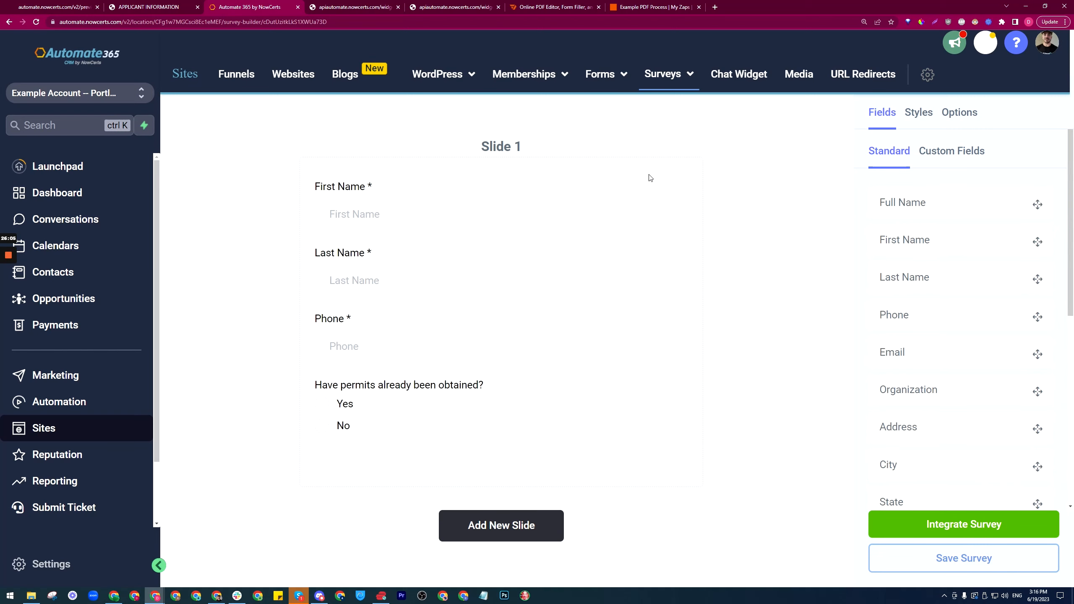
{"action": "left_click", "coordinate": [124, 3]}
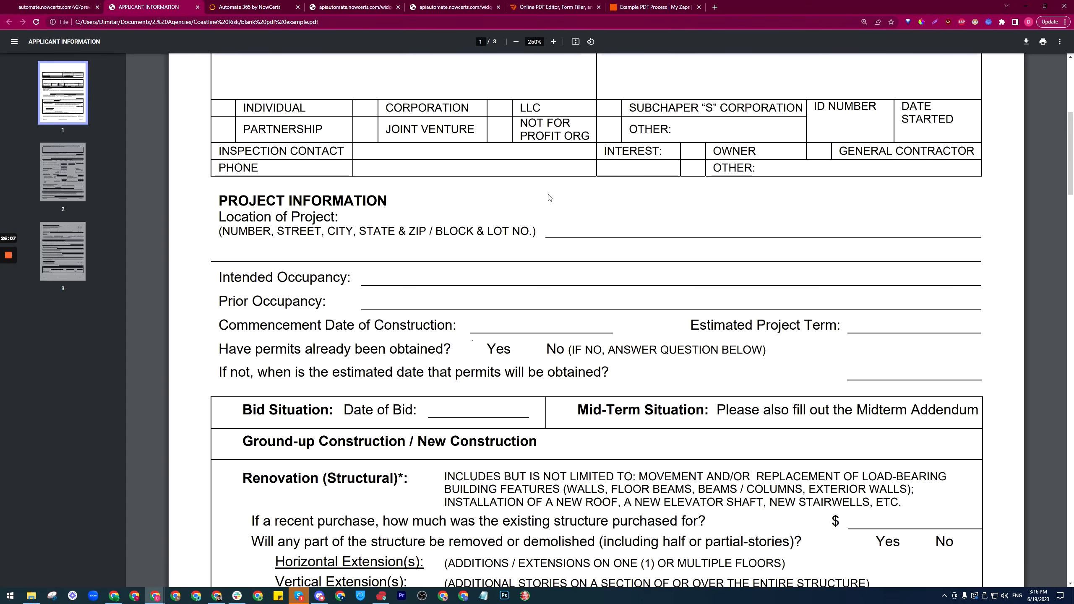
Step: Review page 1 of the applicant PDF, then go back to the Commercial Auto estimate preview
{"action": "scroll", "coordinate": [550, 196], "scroll_direction": "up", "scroll_amount": 5}
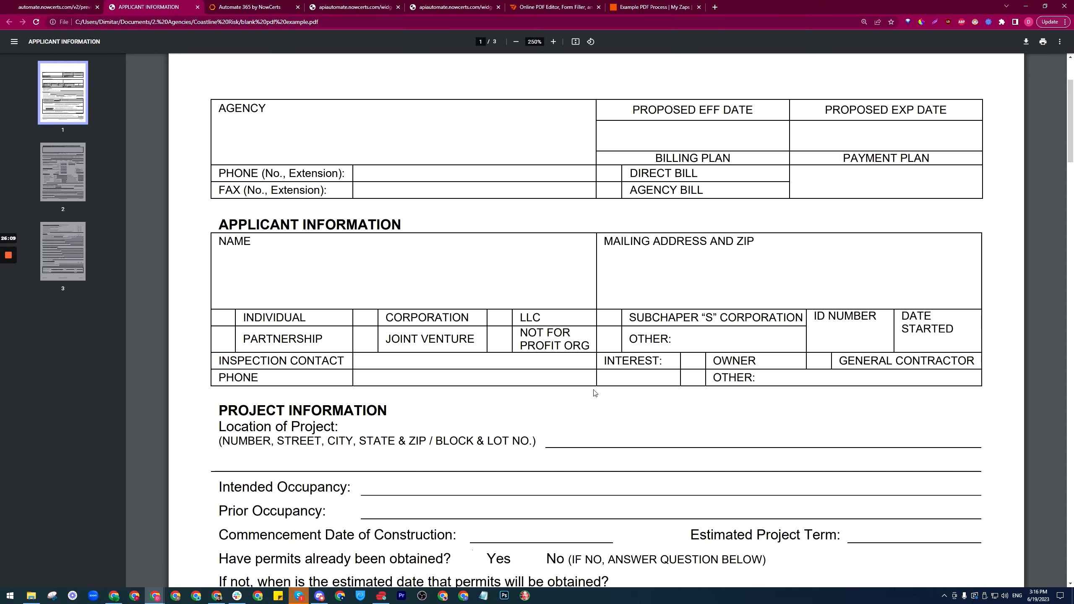
{"action": "scroll", "coordinate": [594, 393], "scroll_direction": "down", "scroll_amount": 2}
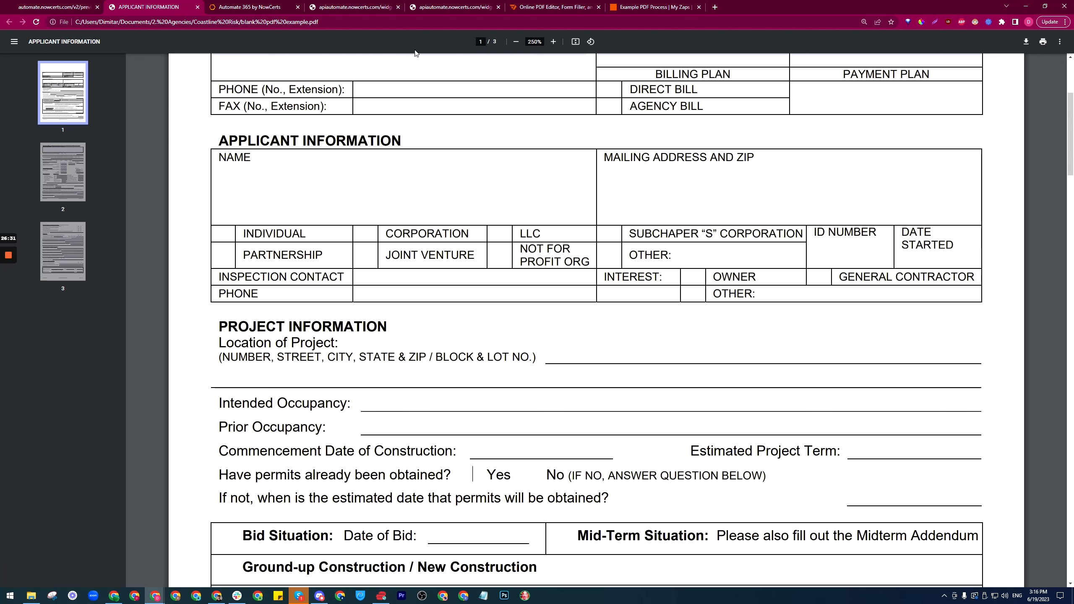
{"action": "key", "text": "ctrl+shift+Tab"}
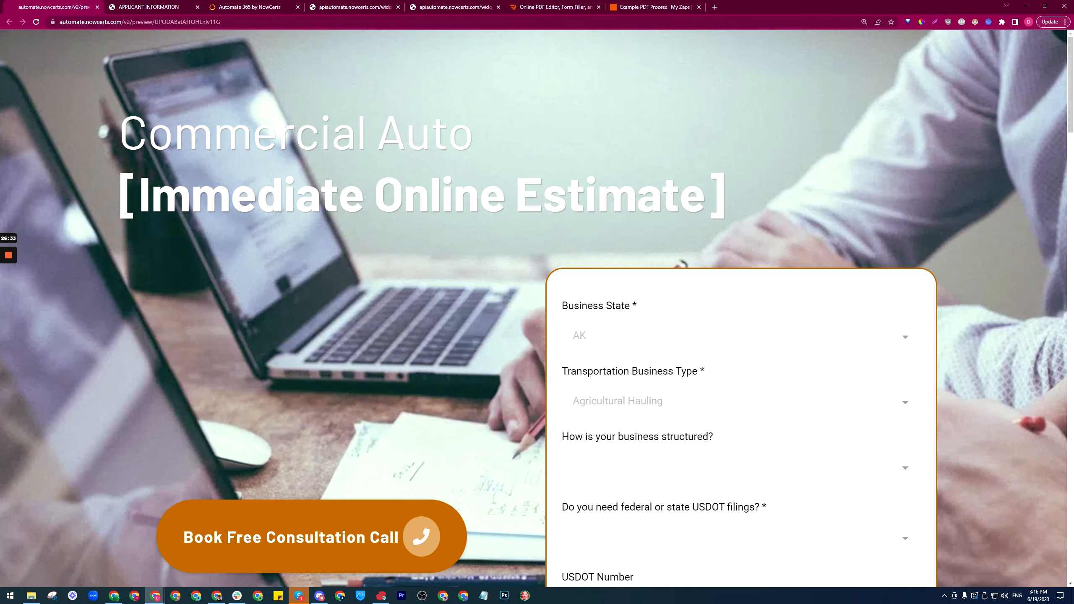
Step: Show the survey's direct share link in Integrate Survey, select the URL and open it in a new tab
{"action": "left_click", "coordinate": [296, 5]}
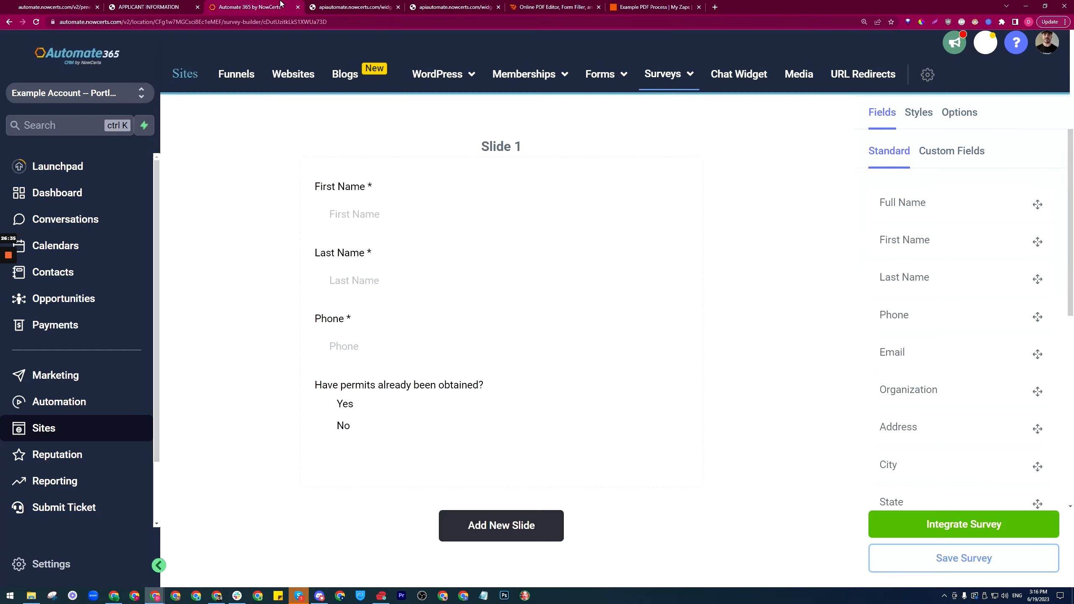
{"action": "left_click", "coordinate": [960, 113]}
{"action": "left_click", "coordinate": [914, 521]}
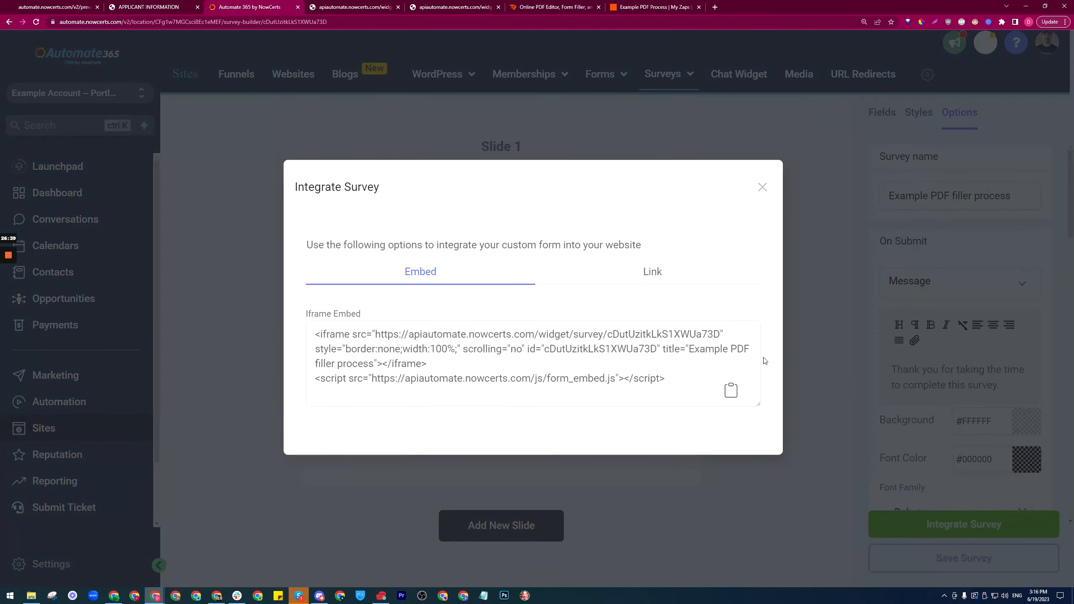
{"action": "left_click", "coordinate": [653, 271]}
{"action": "left_click_drag", "start_coordinate": [677, 366], "coordinate": [287, 372]}
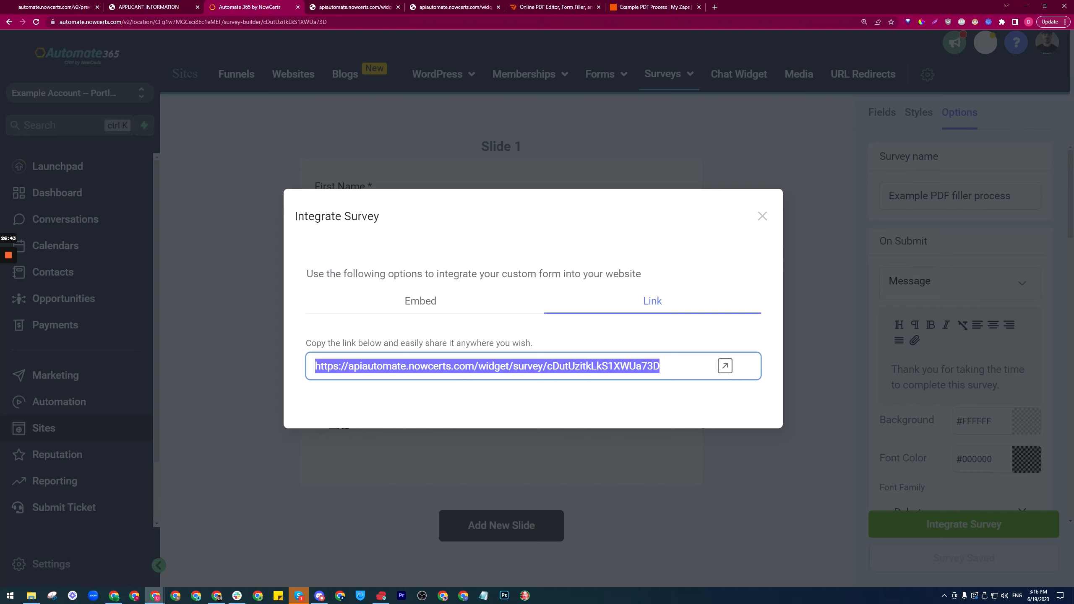
{"action": "left_click", "coordinate": [725, 365]}
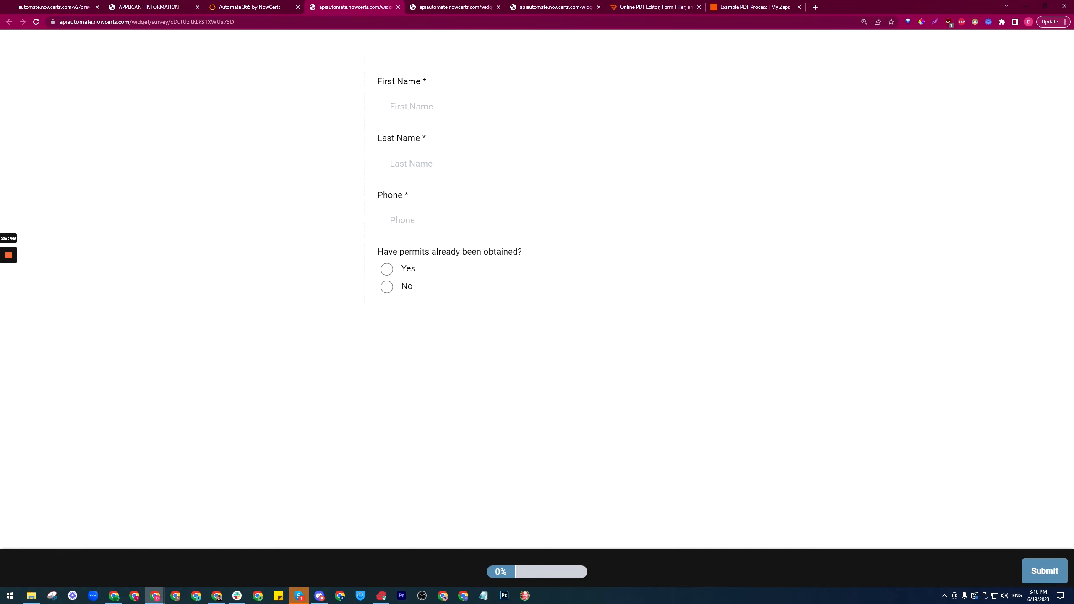
Step: Close the live survey tab and the sharing dialog, then open the Funnels list
{"action": "left_click", "coordinate": [397, 7]}
{"action": "left_click", "coordinate": [762, 216]}
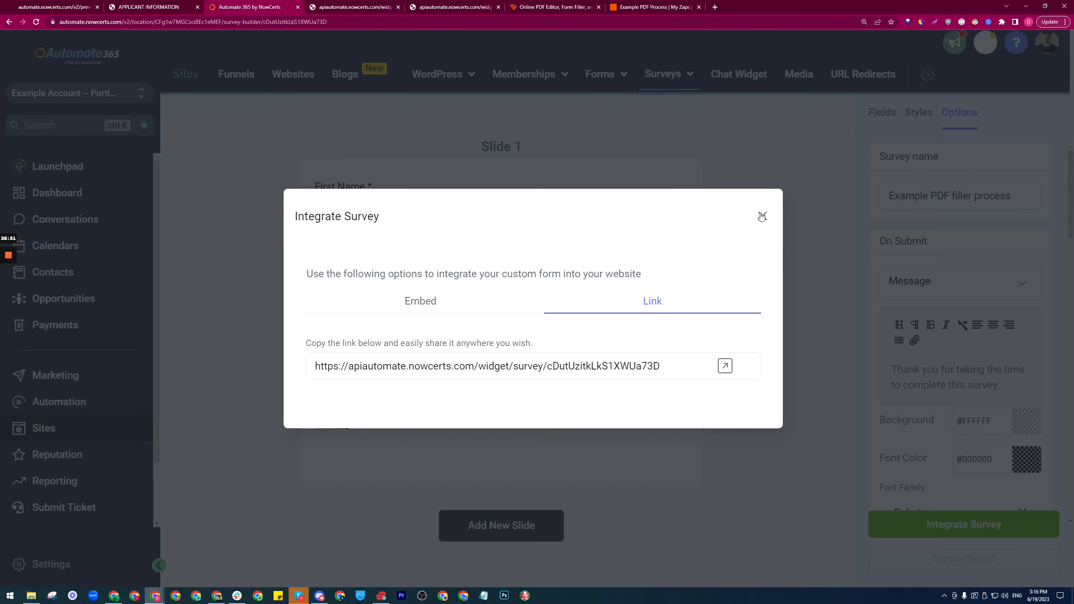
{"action": "left_click", "coordinate": [236, 76]}
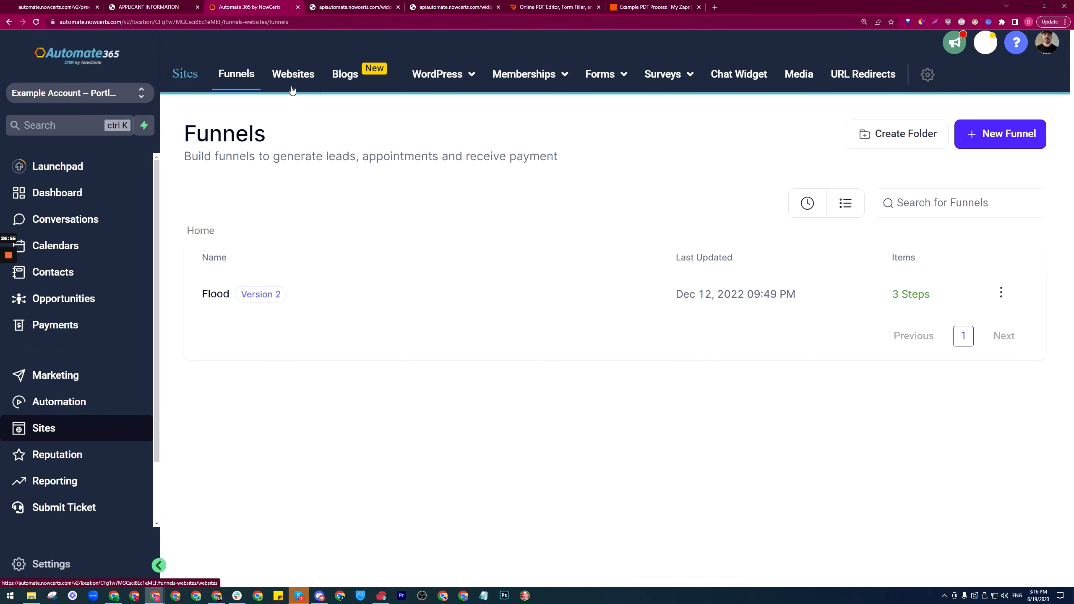
Step: Start a new funnel from a prebuilt template and open the template library
{"action": "left_click", "coordinate": [298, 73]}
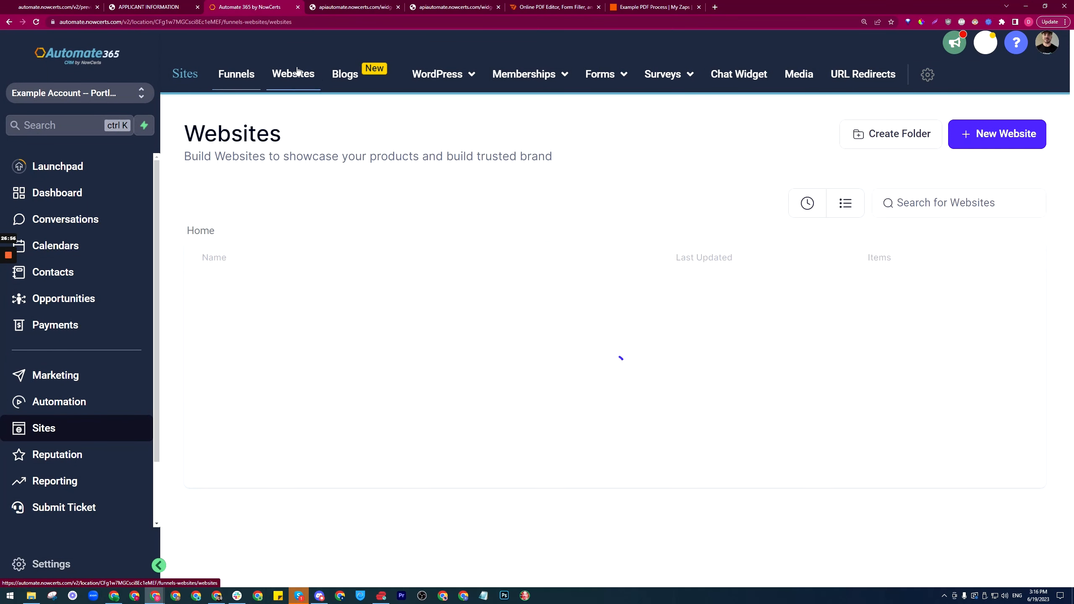
{"action": "left_click", "coordinate": [246, 72]}
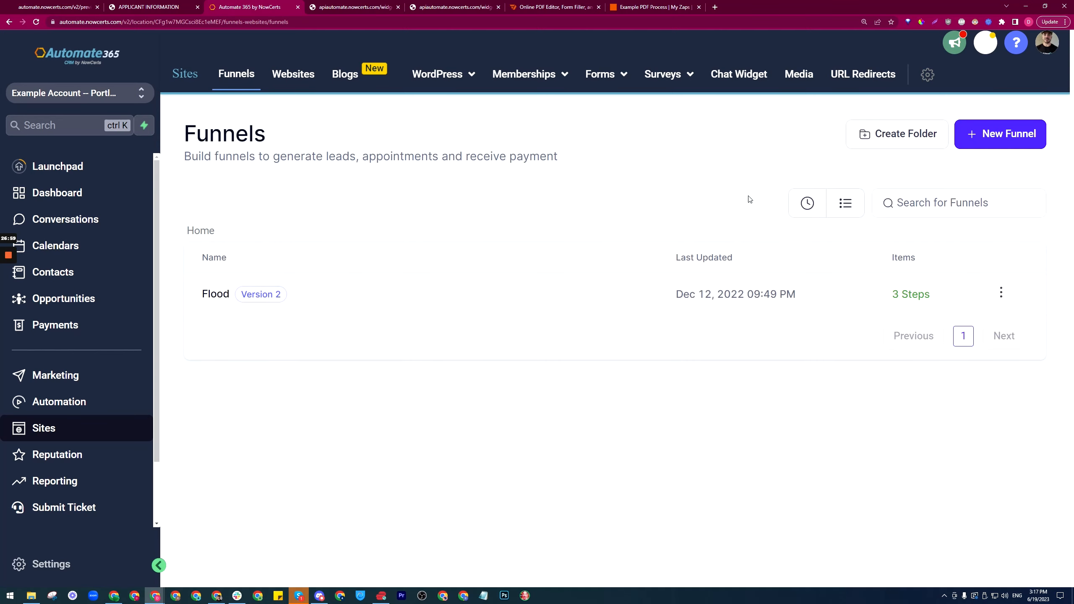
{"action": "left_click", "coordinate": [1003, 135]}
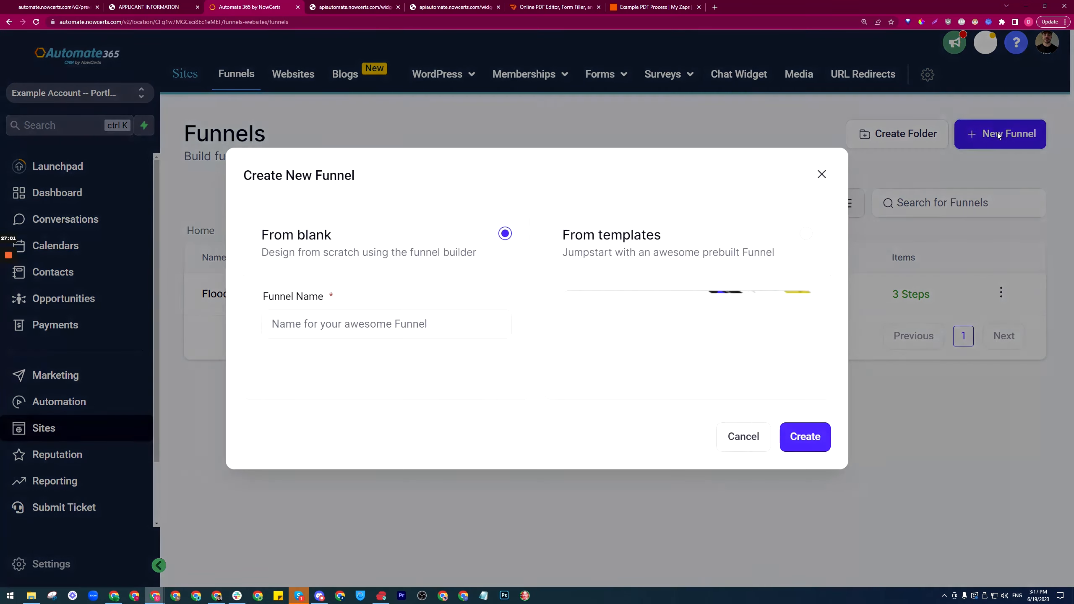
{"action": "left_click", "coordinate": [614, 242]}
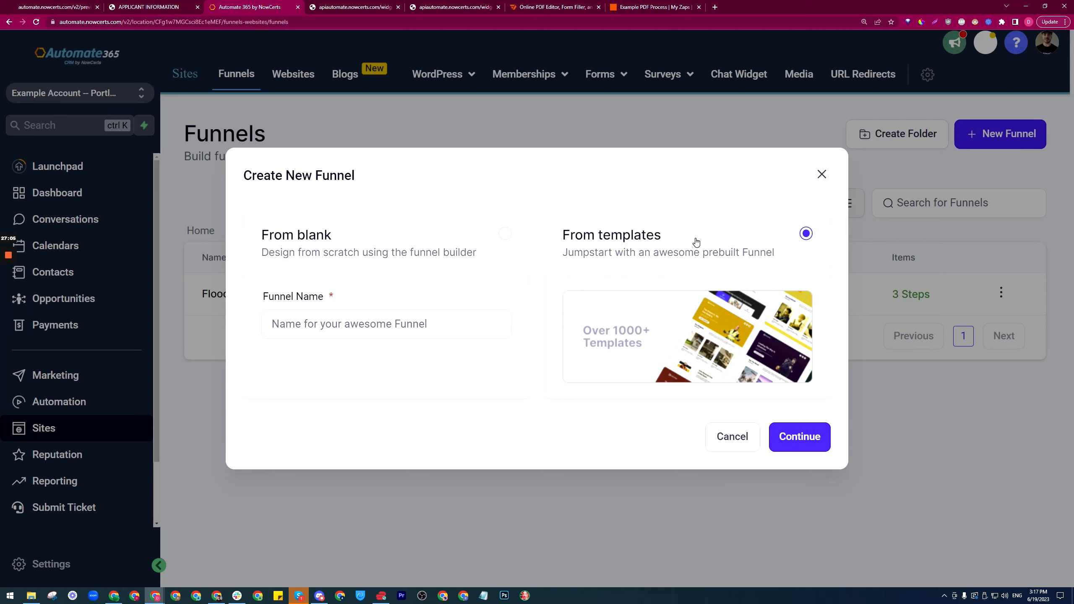
{"action": "left_click", "coordinate": [821, 442]}
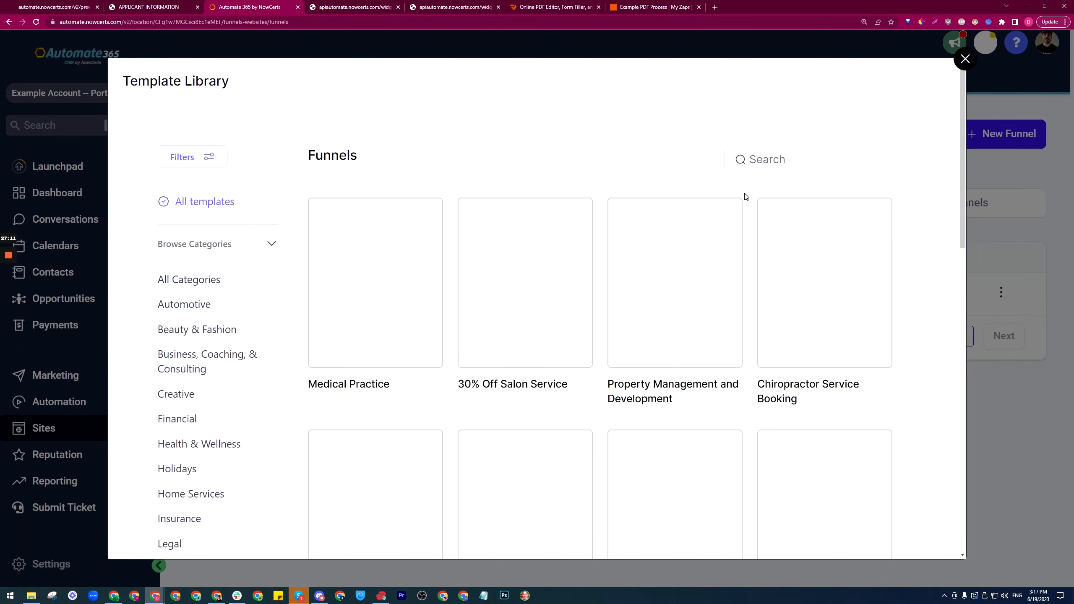
Step: Choose the Gold Key Locksmiths template, continue, and accept its usage terms
{"action": "scroll", "coordinate": [402, 239], "scroll_direction": "down", "scroll_amount": 8}
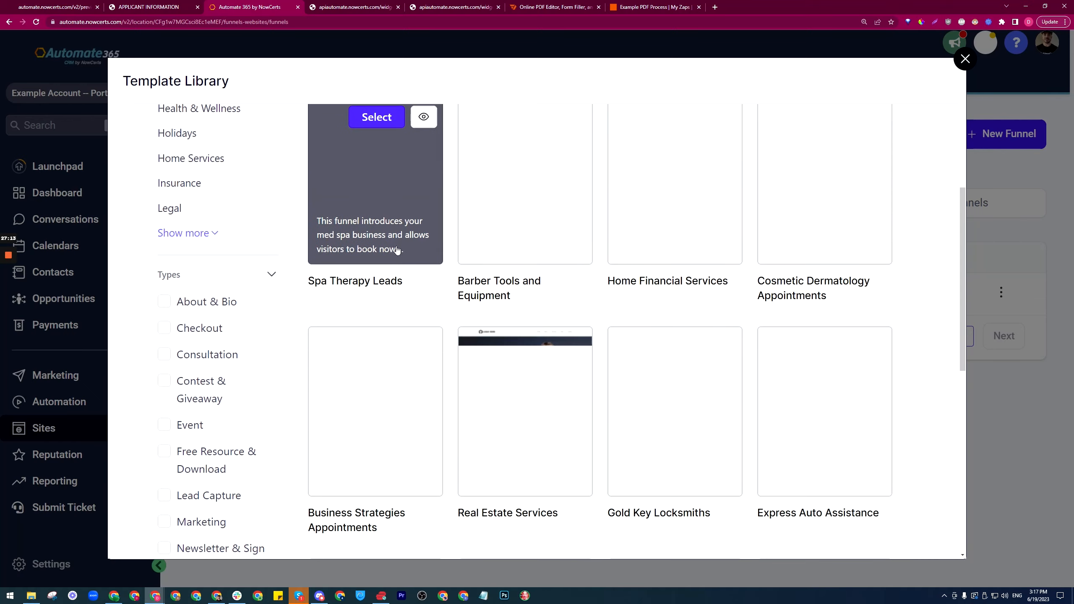
{"action": "scroll", "coordinate": [601, 270], "scroll_direction": "up", "scroll_amount": 7}
{"action": "scroll", "coordinate": [543, 299], "scroll_direction": "down", "scroll_amount": 2}
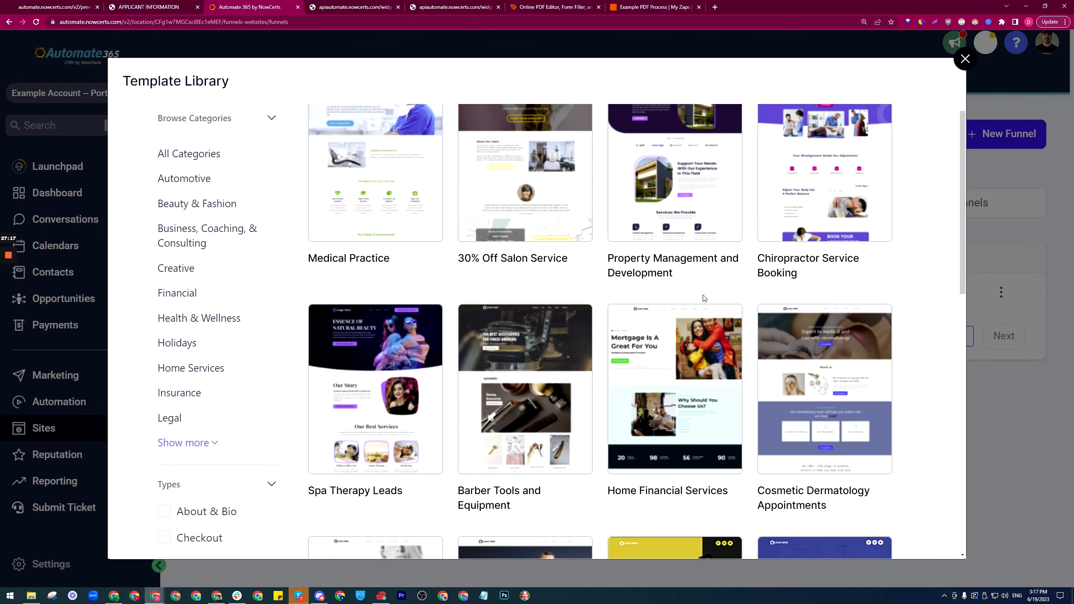
{"action": "scroll", "coordinate": [690, 321], "scroll_direction": "down", "scroll_amount": 6}
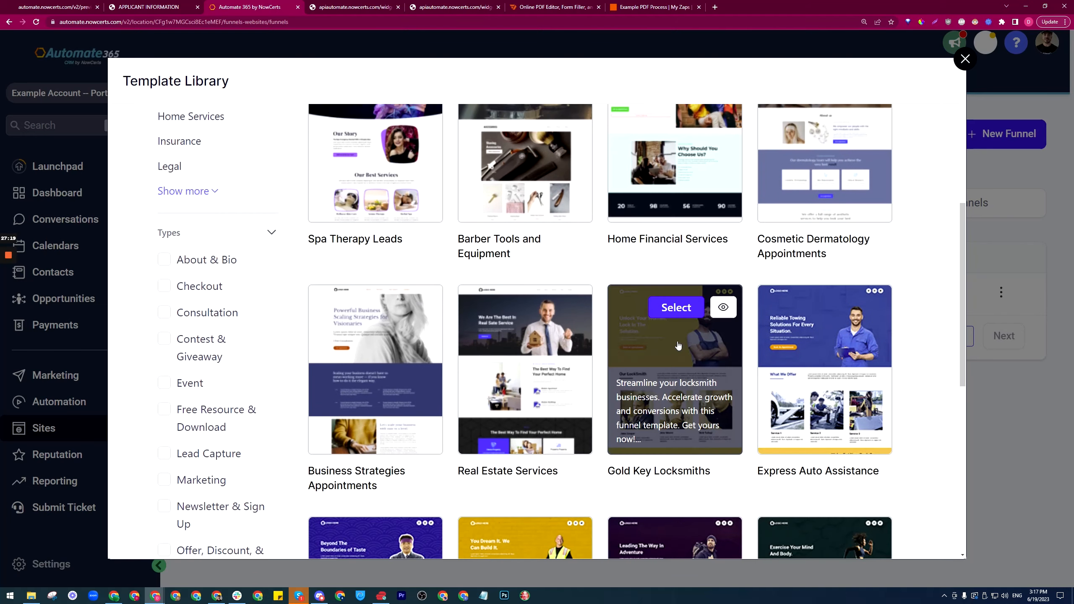
{"action": "left_click", "coordinate": [677, 308]}
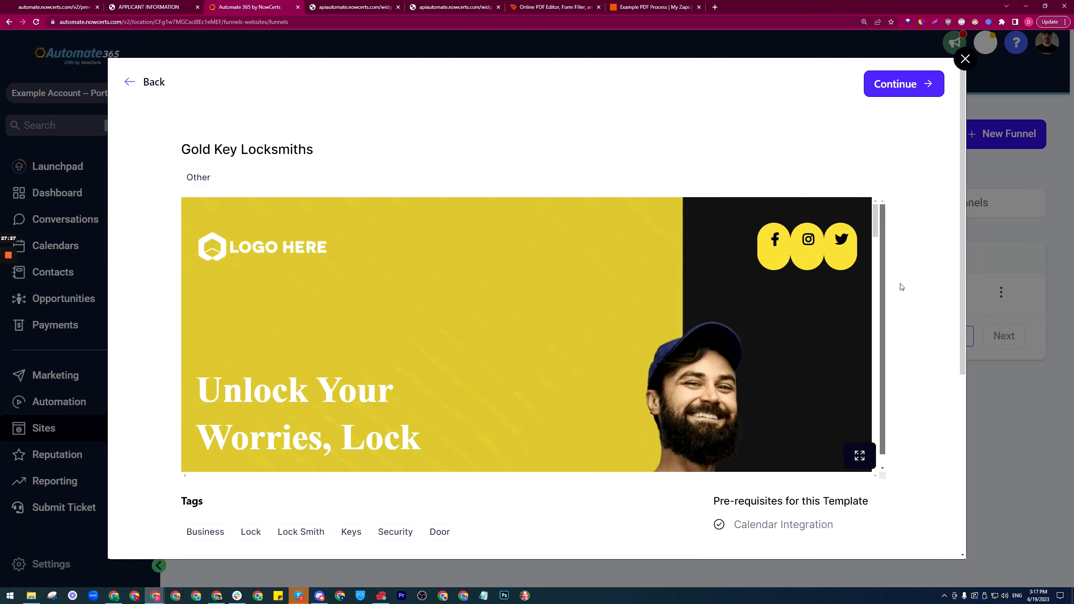
{"action": "left_click", "coordinate": [927, 91]}
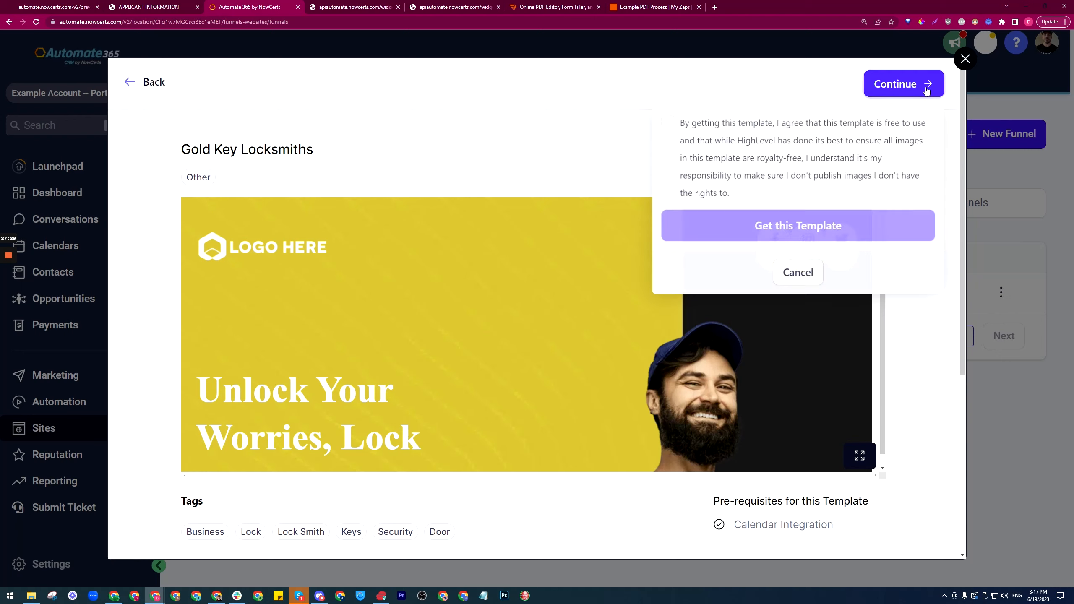
{"action": "left_click", "coordinate": [666, 122]}
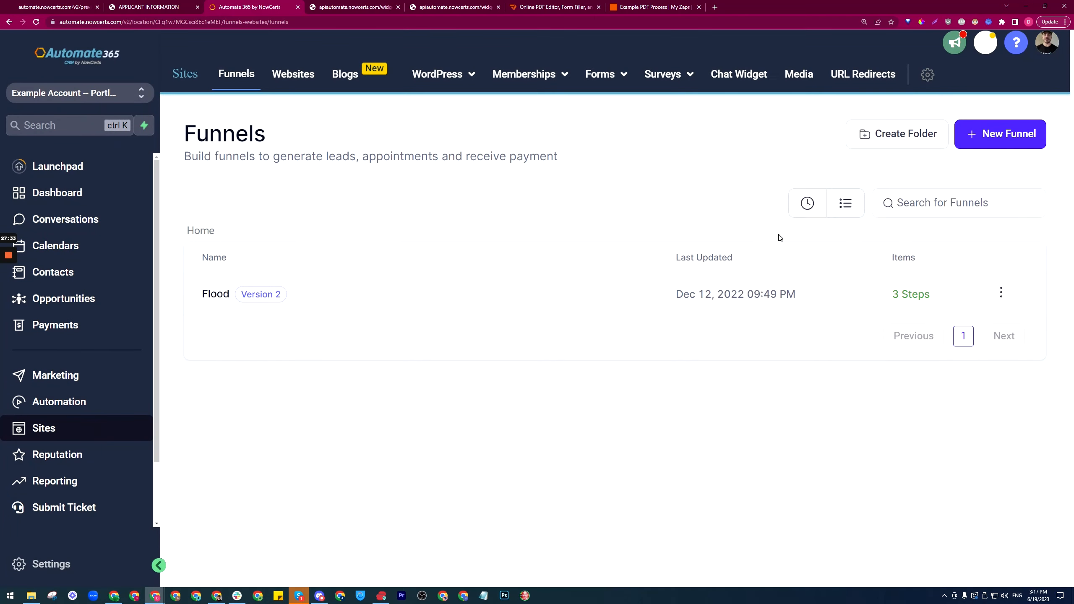
Step: Reload the Funnels list, open Gold Key Locksmiths, and edit its Home page in a new tab
{"action": "left_click", "coordinate": [272, 82]}
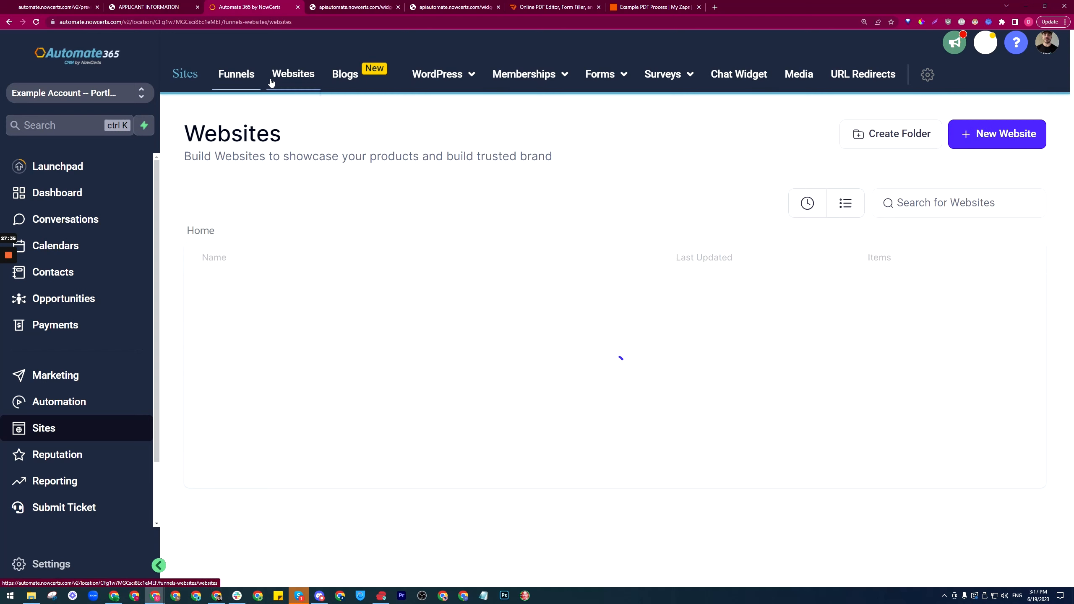
{"action": "left_click", "coordinate": [237, 82]}
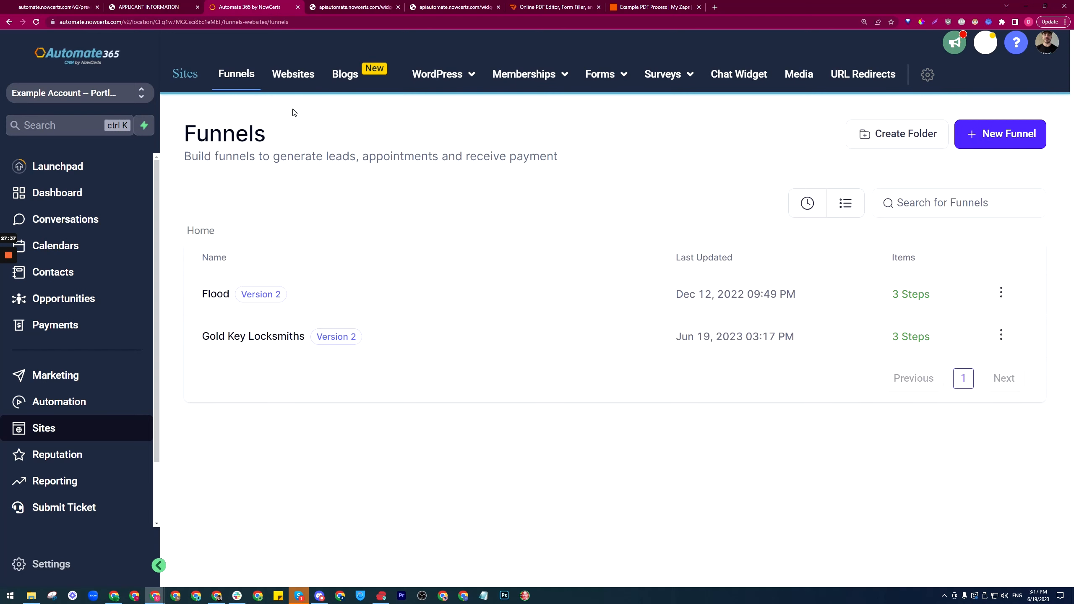
{"action": "left_click", "coordinate": [230, 339]}
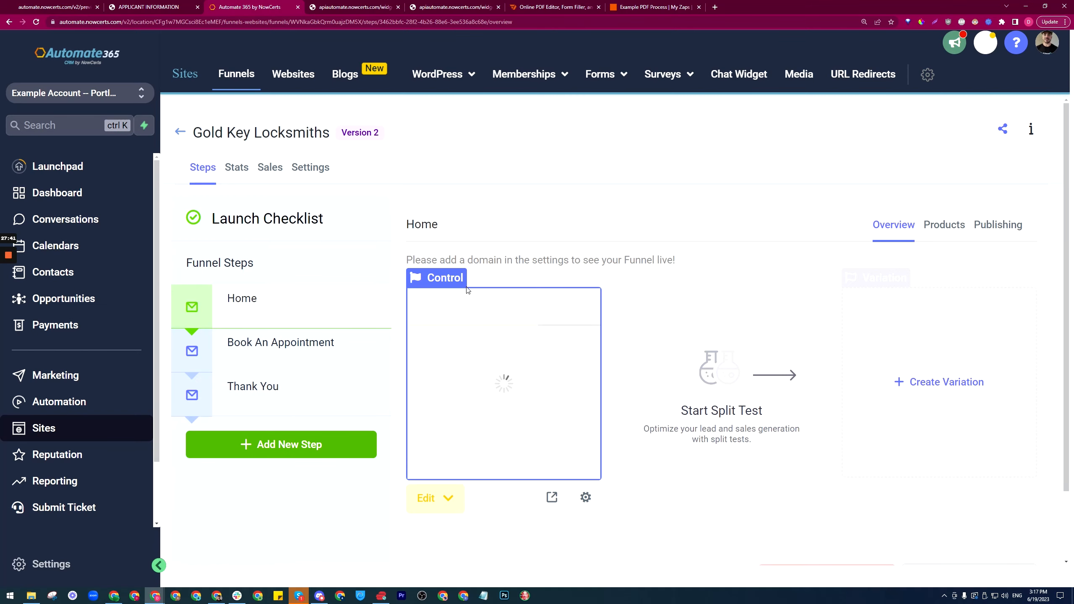
{"action": "left_click", "coordinate": [448, 496]}
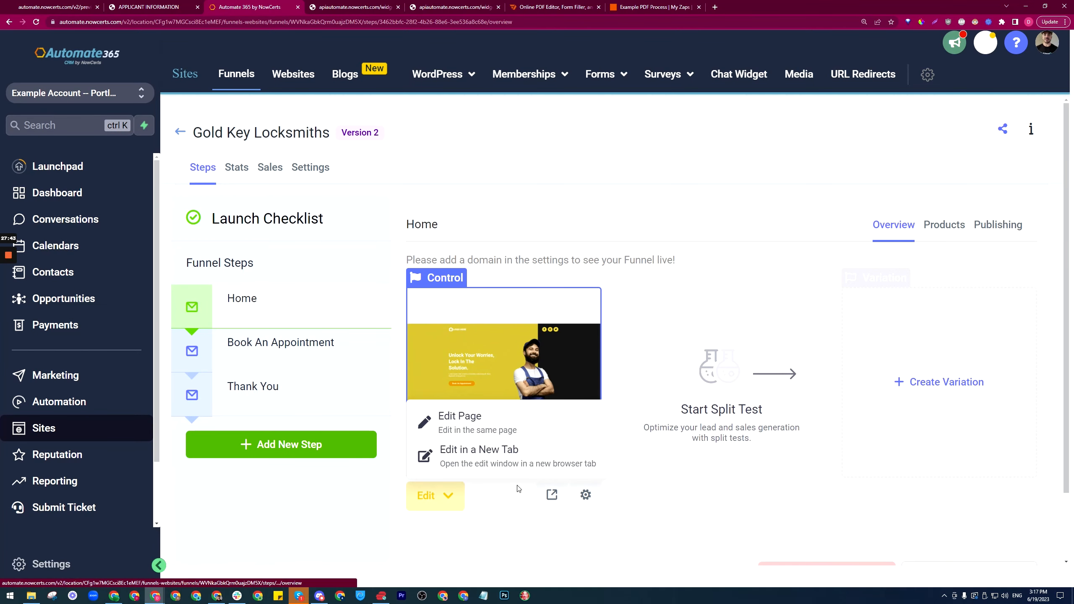
{"action": "left_click", "coordinate": [461, 452]}
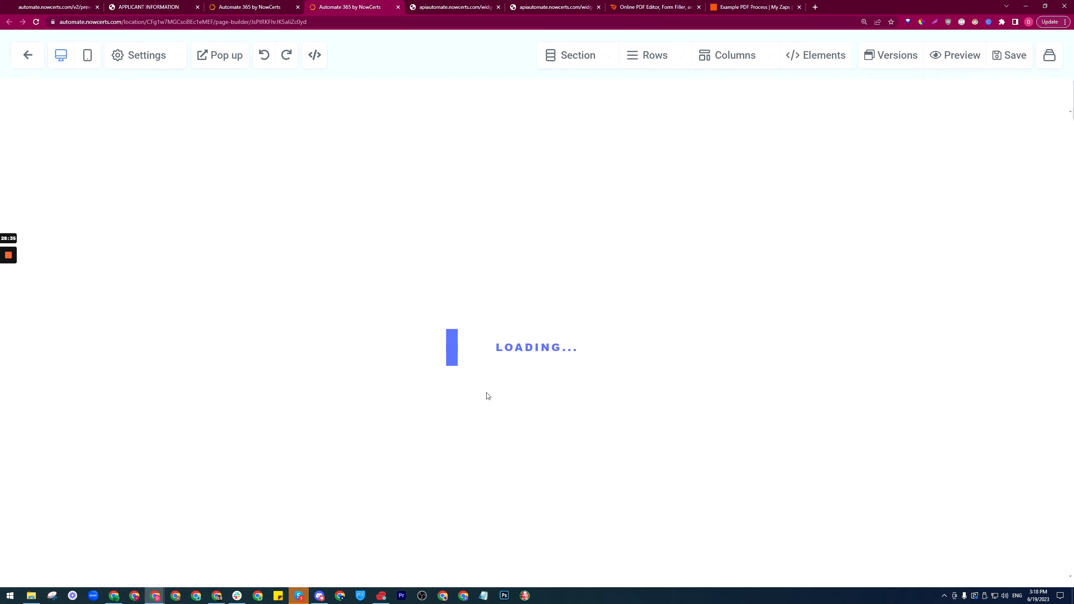
Step: Reload both the funnel overview and the stalled page builder tabs
{"action": "left_click", "coordinate": [271, 4]}
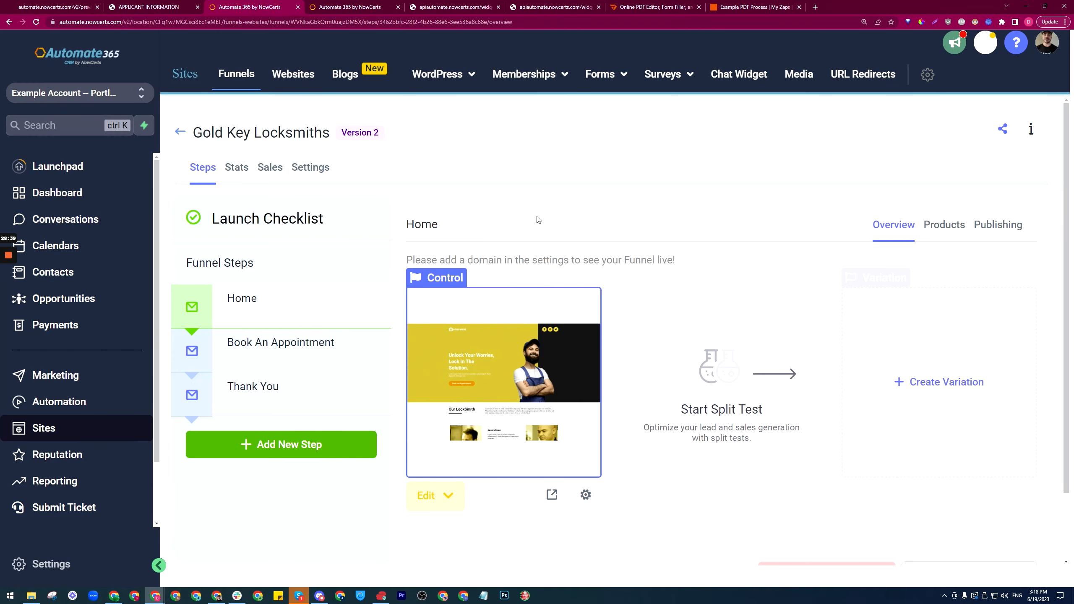
{"action": "left_click", "coordinate": [275, 21]}
{"action": "key", "text": "Return"}
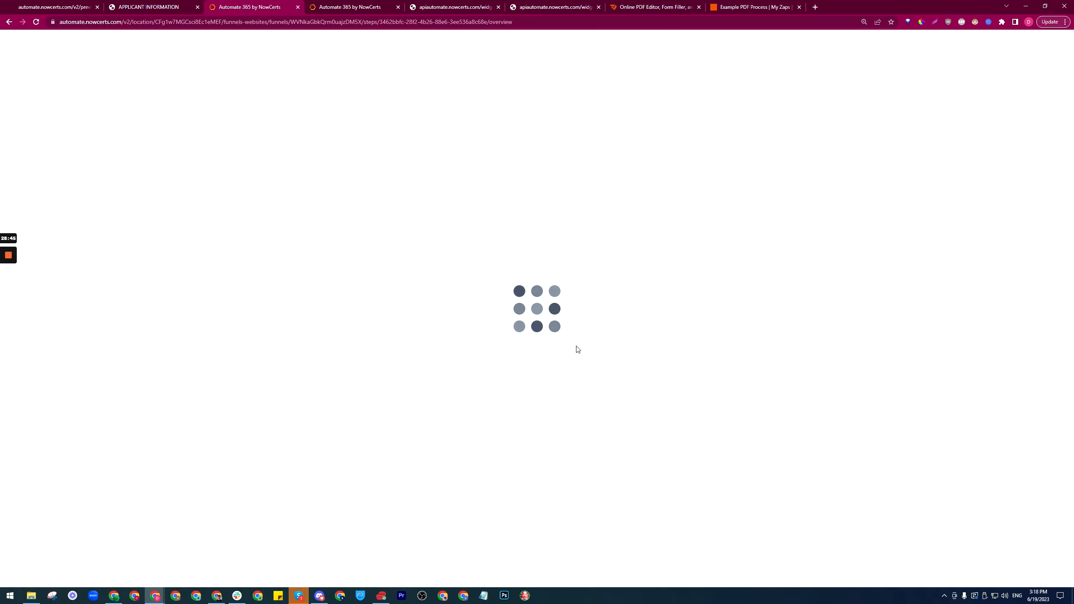
{"action": "left_click", "coordinate": [347, 7]}
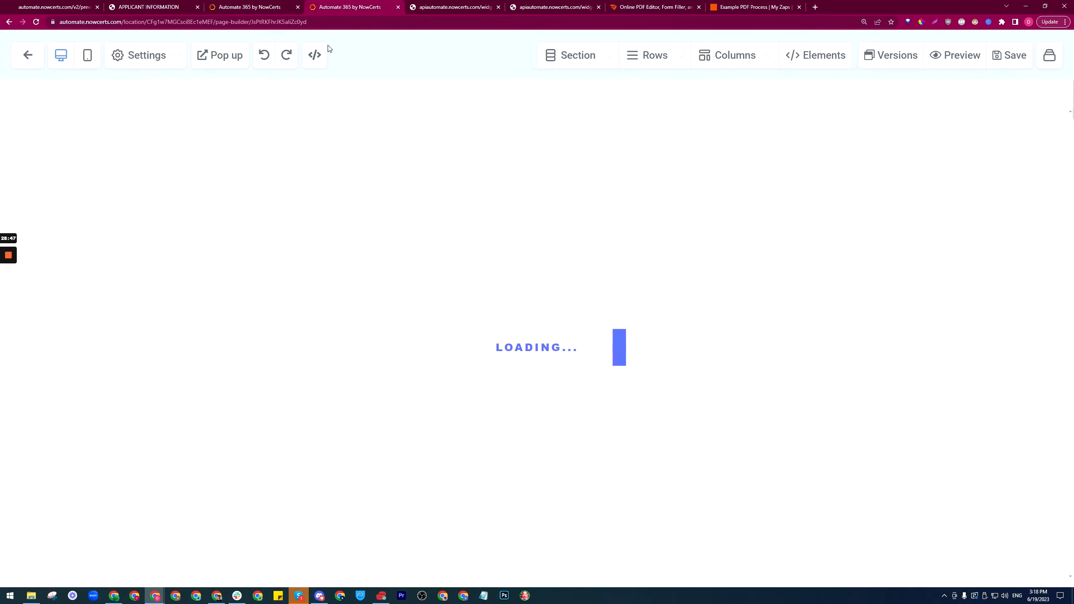
{"action": "left_click", "coordinate": [162, 22]}
{"action": "key", "text": "Return"}
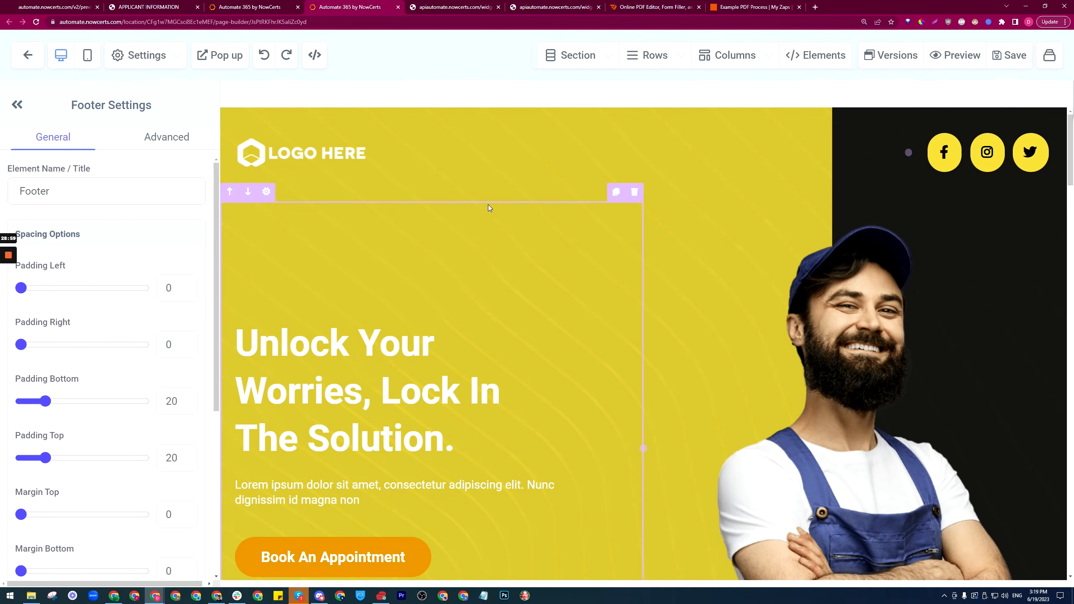
Step: Delete the locksmith worker photo from the hero's right column
{"action": "scroll", "coordinate": [719, 158], "scroll_direction": "down", "scroll_amount": 5}
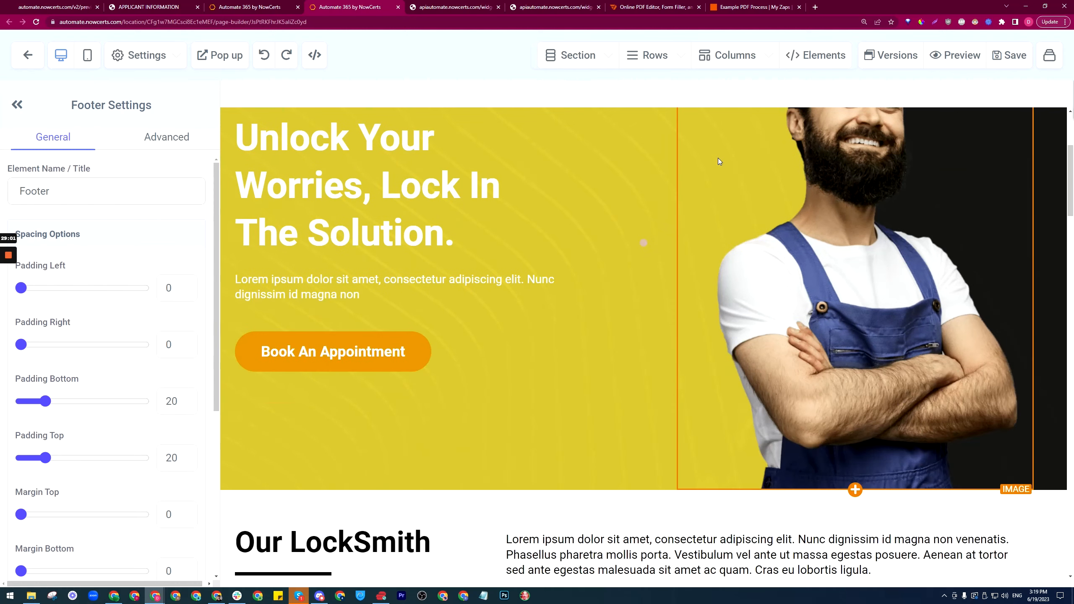
{"action": "scroll", "coordinate": [466, 254], "scroll_direction": "up", "scroll_amount": 2}
{"action": "scroll", "coordinate": [889, 290], "scroll_direction": "up", "scroll_amount": 2}
{"action": "left_click", "coordinate": [903, 295]}
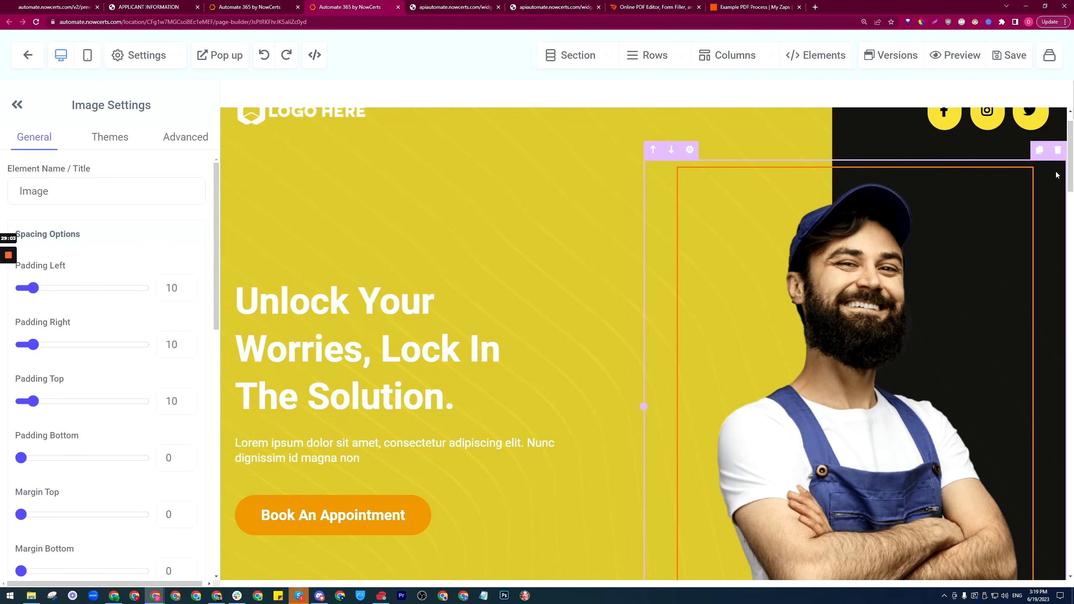
{"action": "left_click", "coordinate": [1025, 163]}
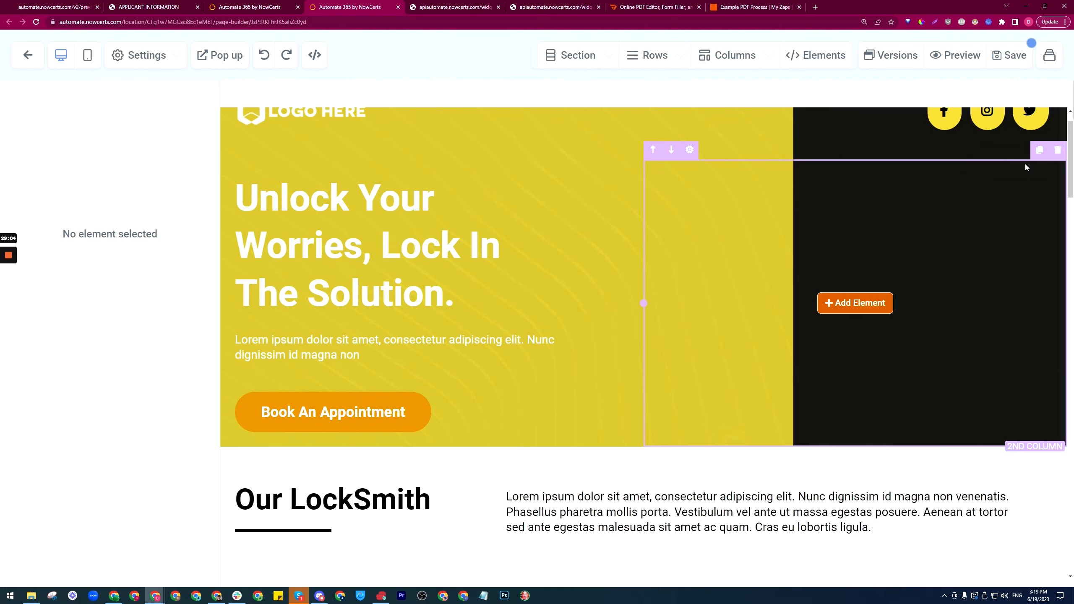
Step: Drop a Survey element into the empty hero column and assign the 'example pdf filler process' survey
{"action": "left_click", "coordinate": [864, 298]}
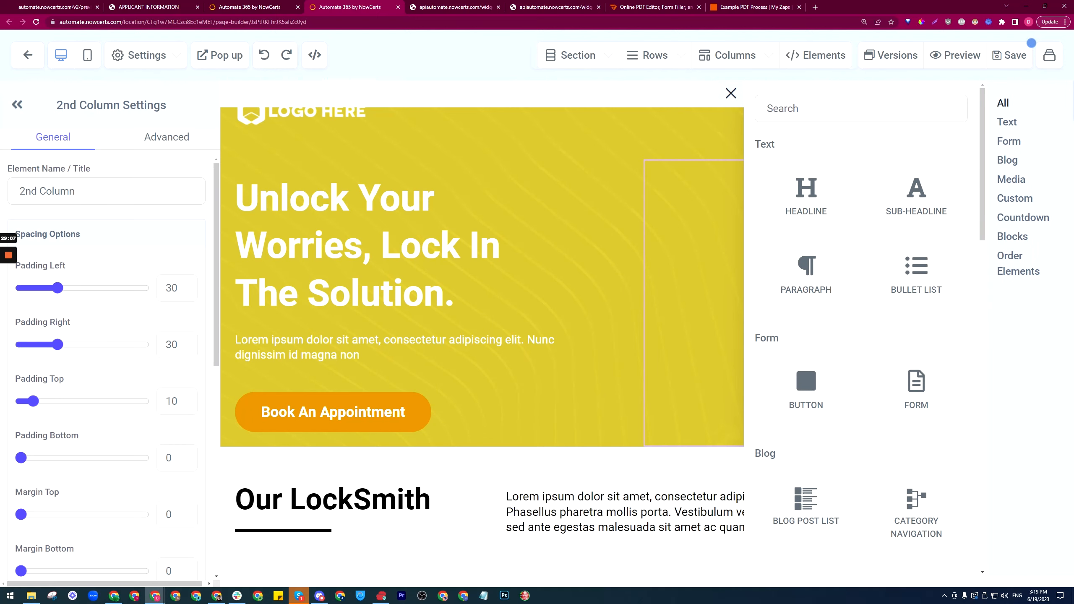
{"action": "left_click", "coordinate": [863, 108]}
{"action": "type", "text": "su"}
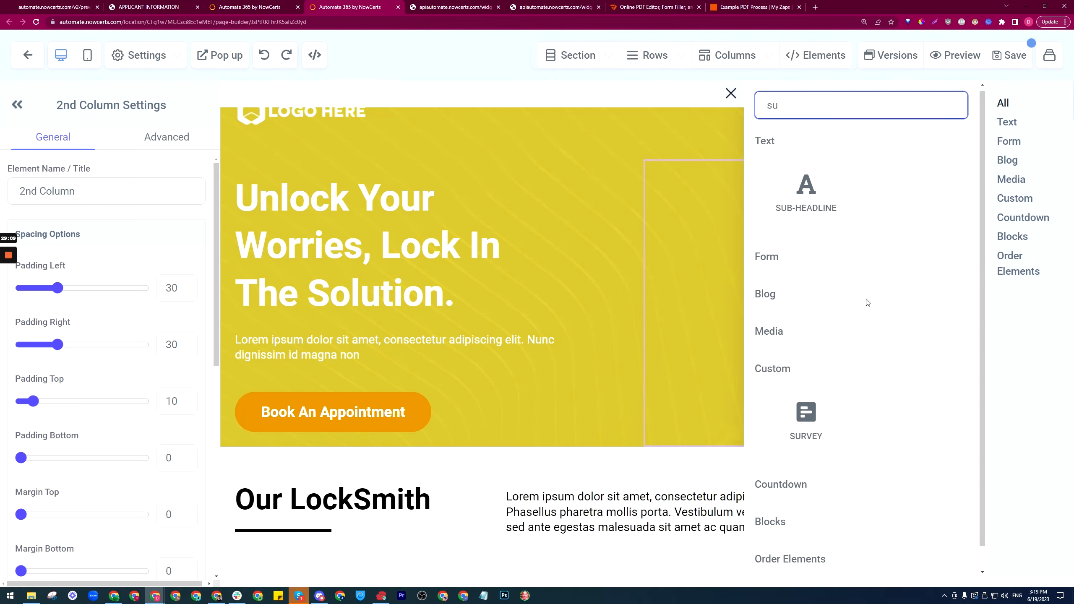
{"action": "left_click_drag", "start_coordinate": [806, 412], "coordinate": [827, 307]}
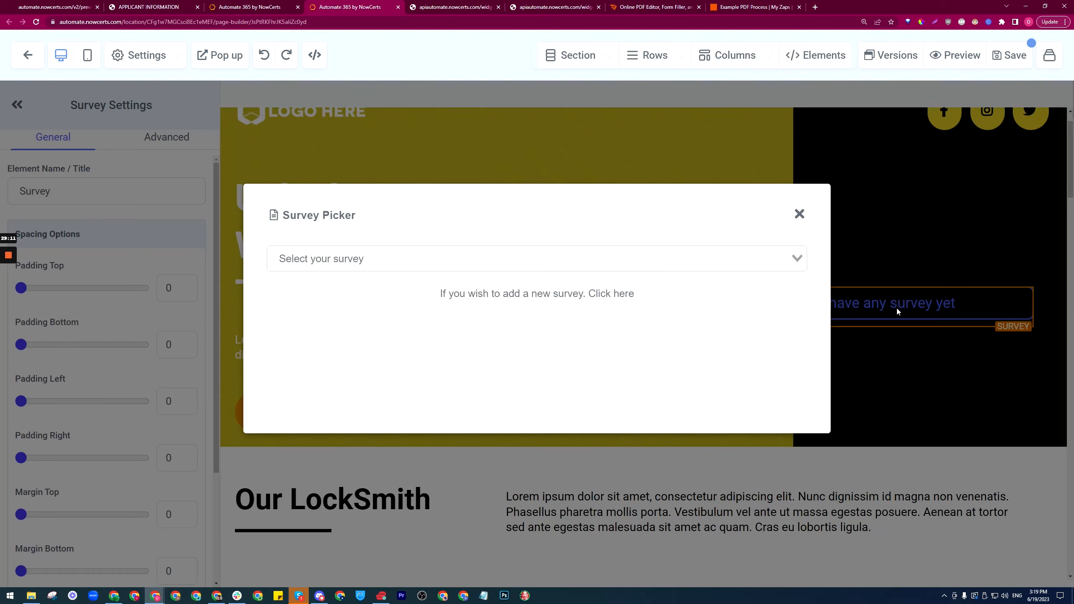
{"action": "left_click", "coordinate": [804, 260]}
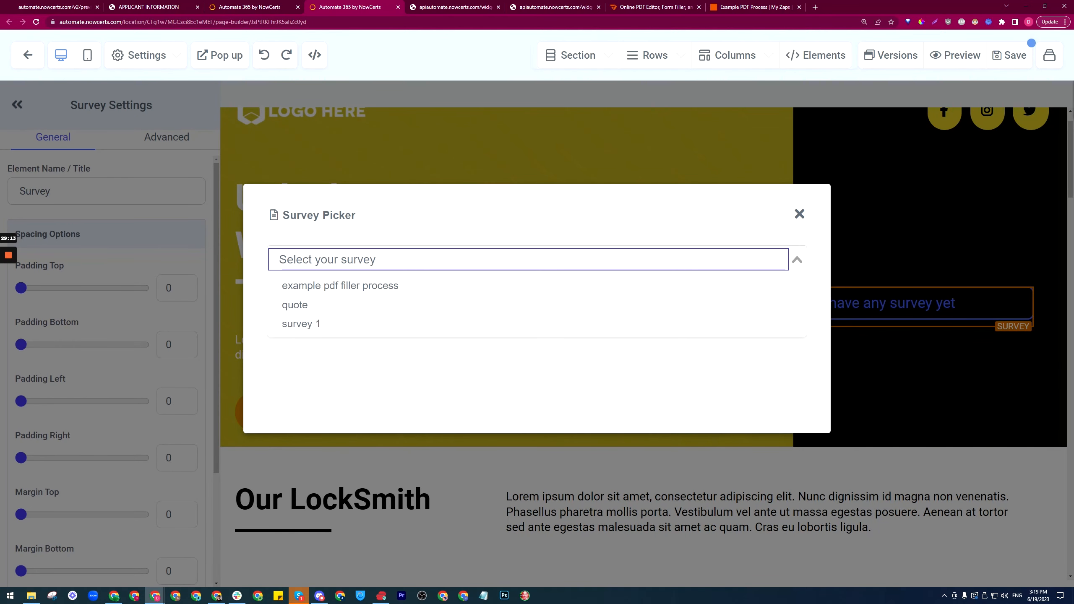
{"action": "left_click", "coordinate": [364, 287]}
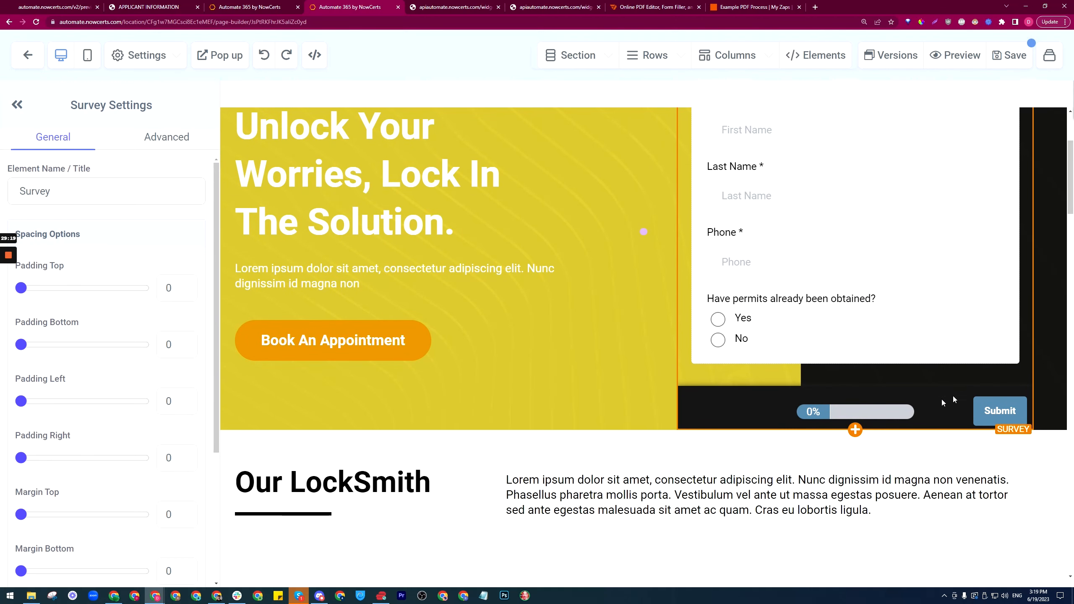
{"action": "scroll", "coordinate": [824, 162], "scroll_direction": "up", "scroll_amount": 3}
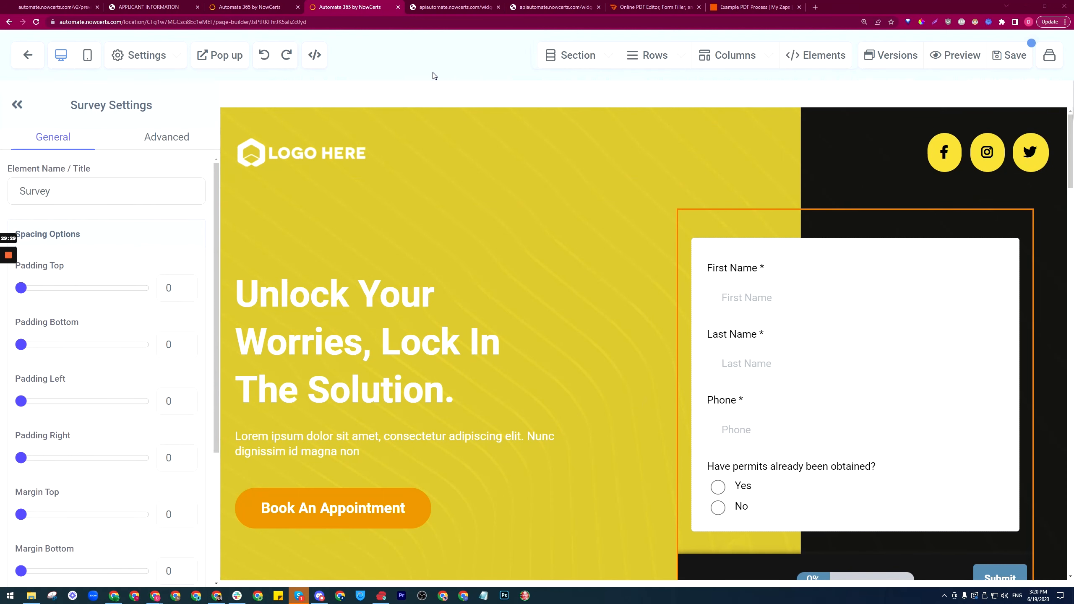
{"action": "left_click", "coordinate": [268, 5]}
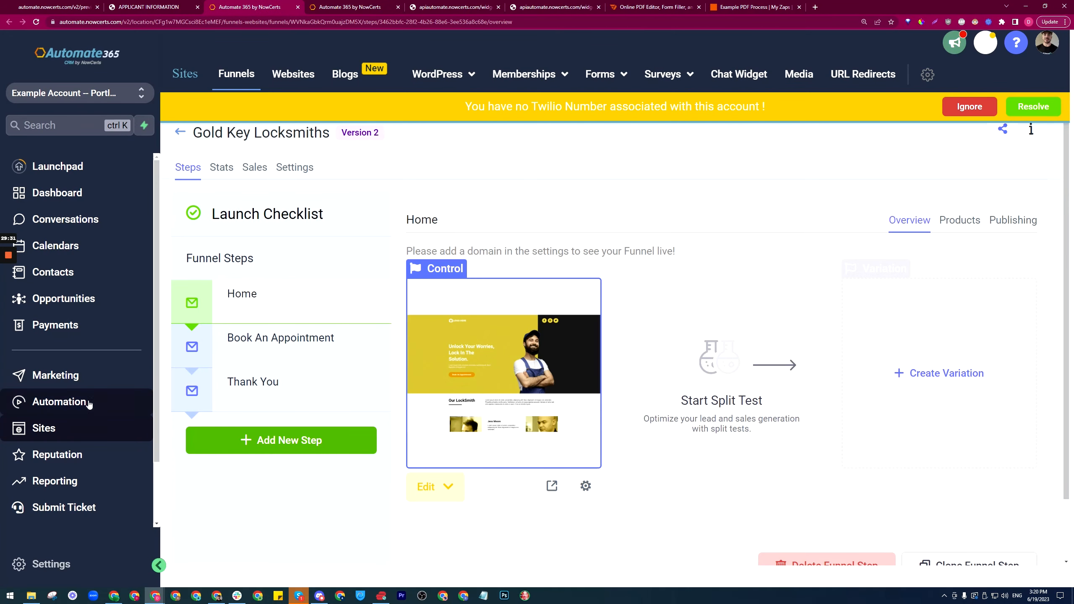
Step: Paste the prepared CSS into the Example PDF filler process survey's Custom CSS style
{"action": "left_click", "coordinate": [679, 74]}
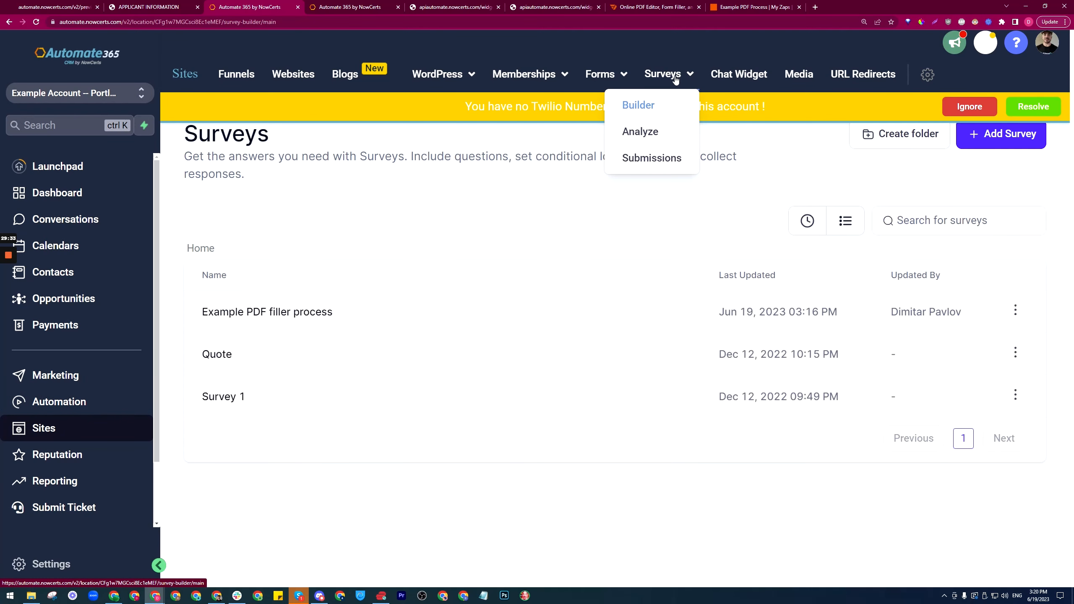
{"action": "left_click", "coordinate": [276, 313]}
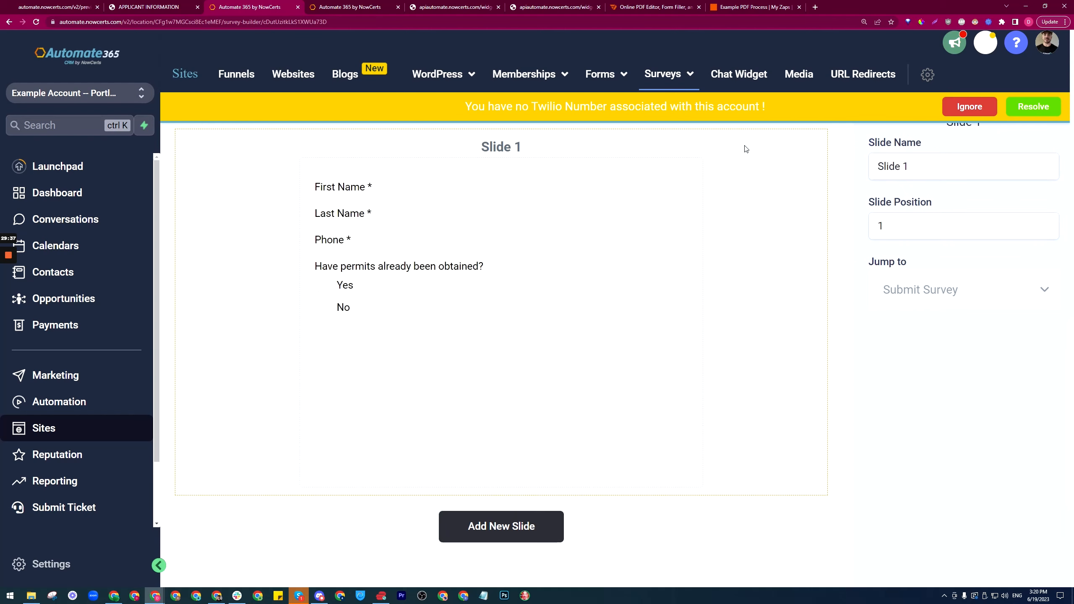
{"action": "left_click", "coordinate": [872, 112]}
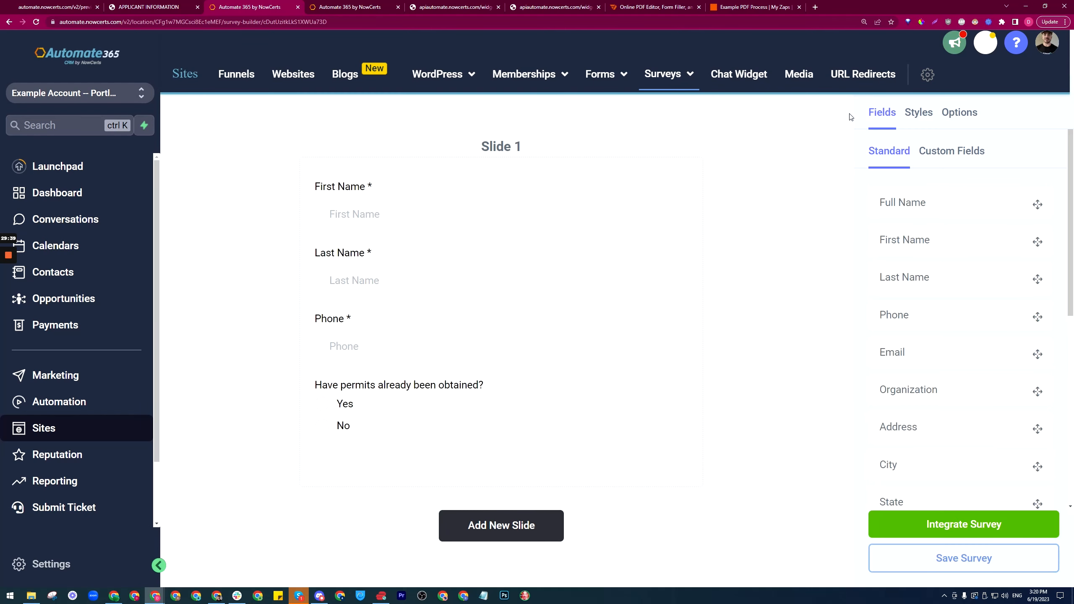
{"action": "left_click", "coordinate": [919, 112]}
{"action": "scroll", "coordinate": [1024, 254], "scroll_direction": "down", "scroll_amount": 10}
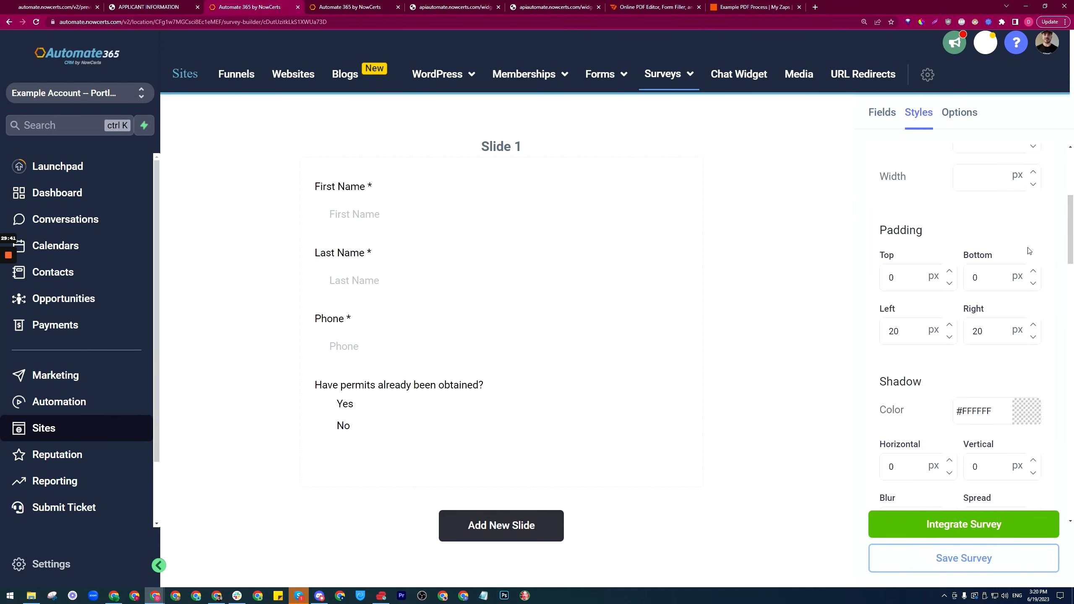
{"action": "scroll", "coordinate": [1015, 258], "scroll_direction": "down", "scroll_amount": 15}
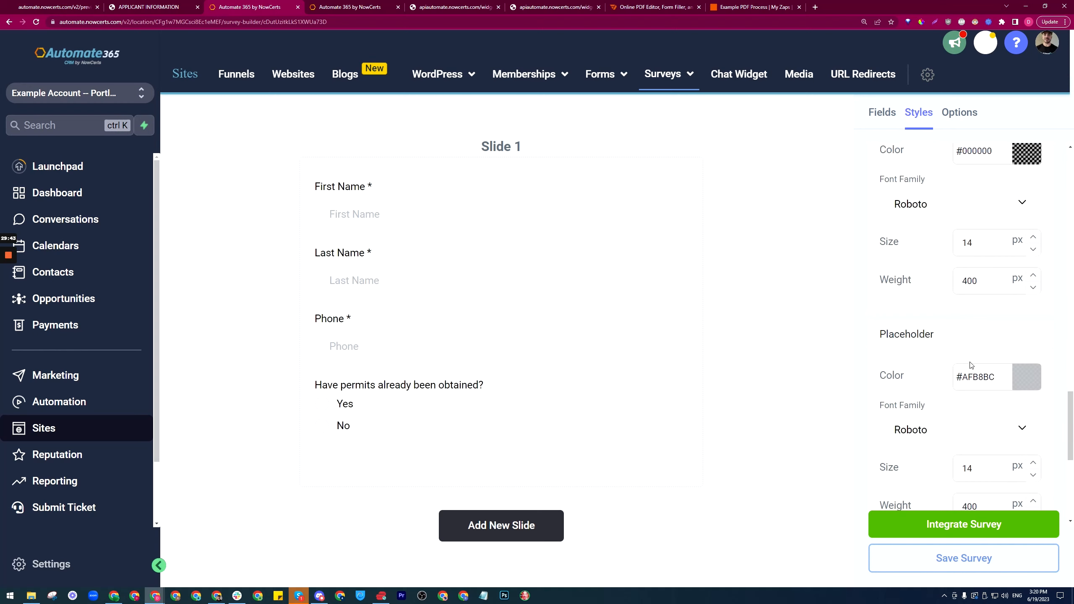
{"action": "scroll", "coordinate": [968, 298], "scroll_direction": "down", "scroll_amount": 1}
{"action": "left_click", "coordinate": [968, 298]}
{"action": "key", "text": "ctrl+v"}
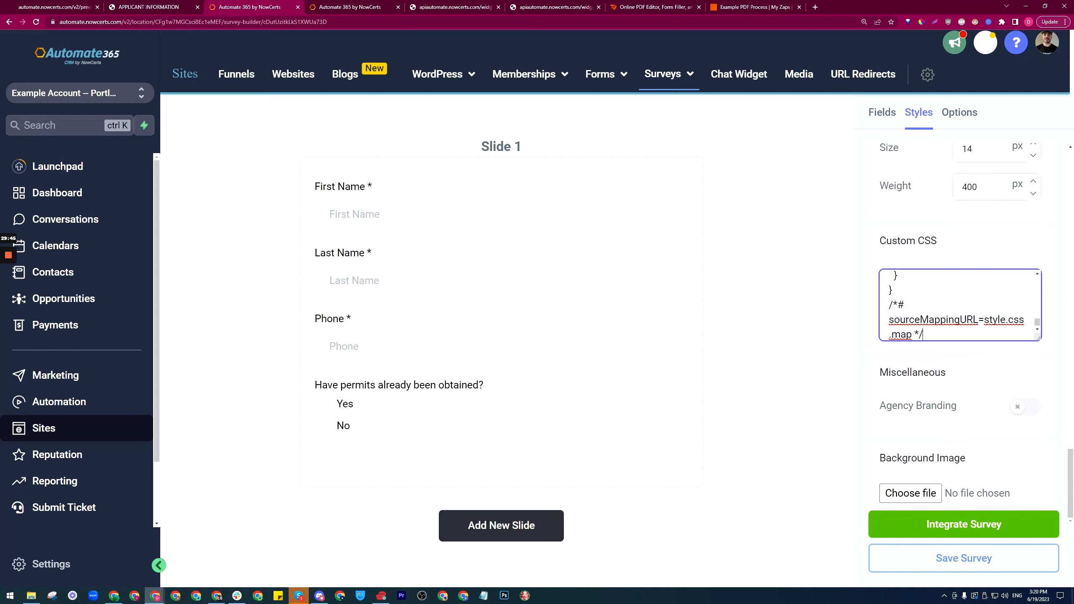
{"action": "scroll", "coordinate": [1036, 316], "scroll_direction": "up", "scroll_amount": 10}
{"action": "left_click_drag", "start_coordinate": [1036, 315], "coordinate": [1039, 277]}
{"action": "left_click", "coordinate": [1046, 304]}
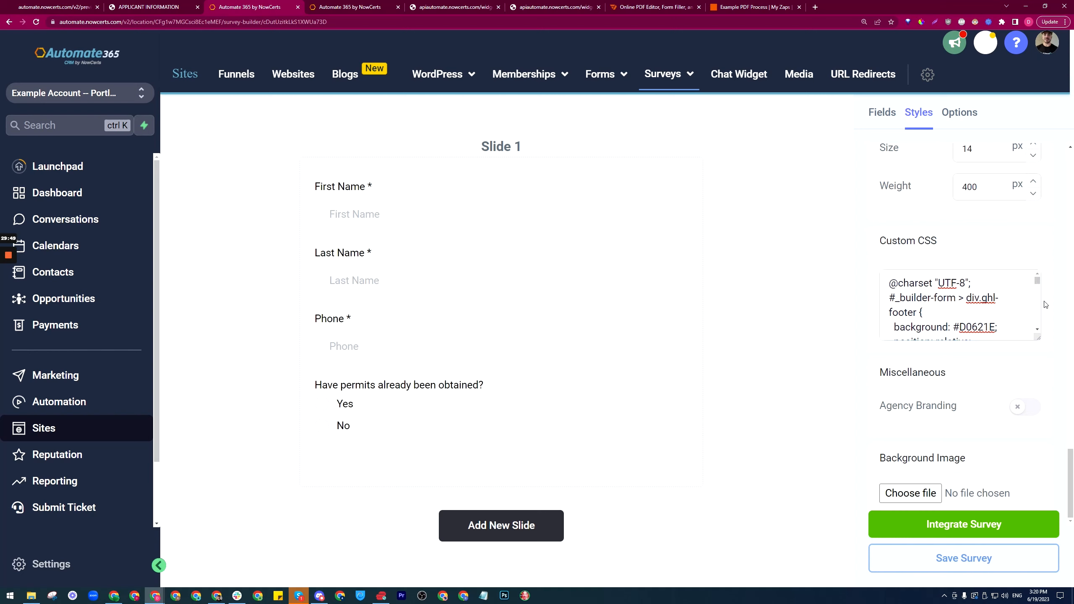
Step: Set the survey's bottom and left padding to 15 px, then return to the page builder
{"action": "scroll", "coordinate": [1054, 296], "scroll_direction": "up", "scroll_amount": 15}
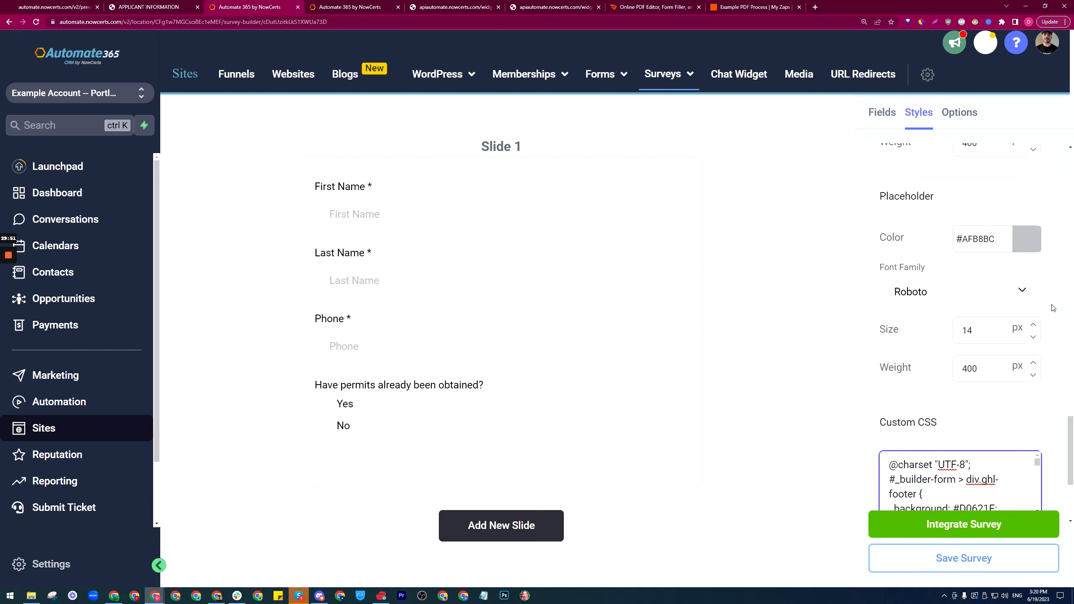
{"action": "scroll", "coordinate": [1057, 312], "scroll_direction": "up", "scroll_amount": 10}
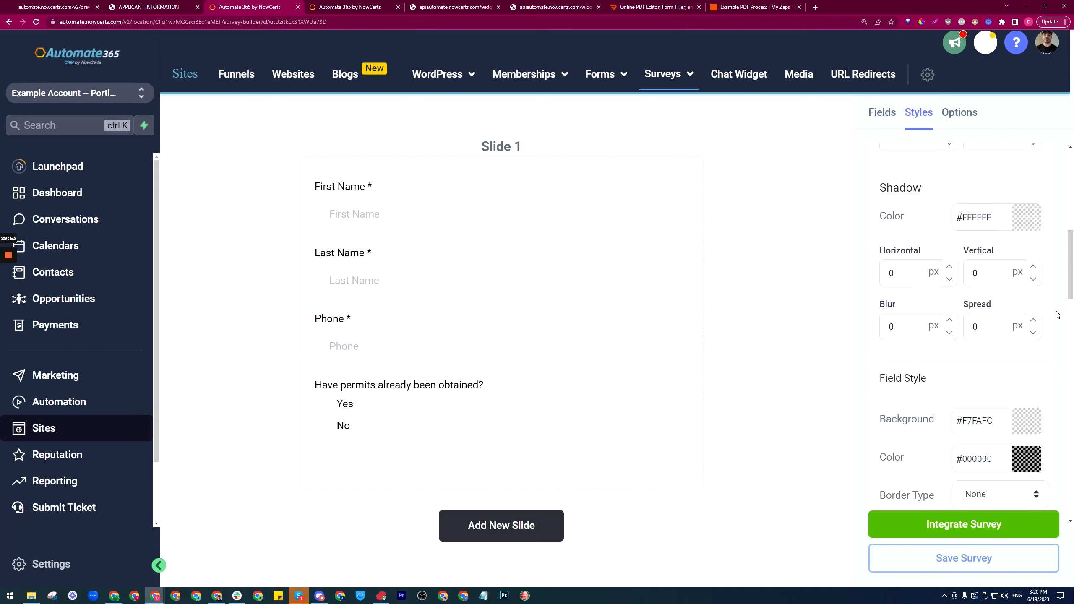
{"action": "scroll", "coordinate": [1054, 311], "scroll_direction": "up", "scroll_amount": 2}
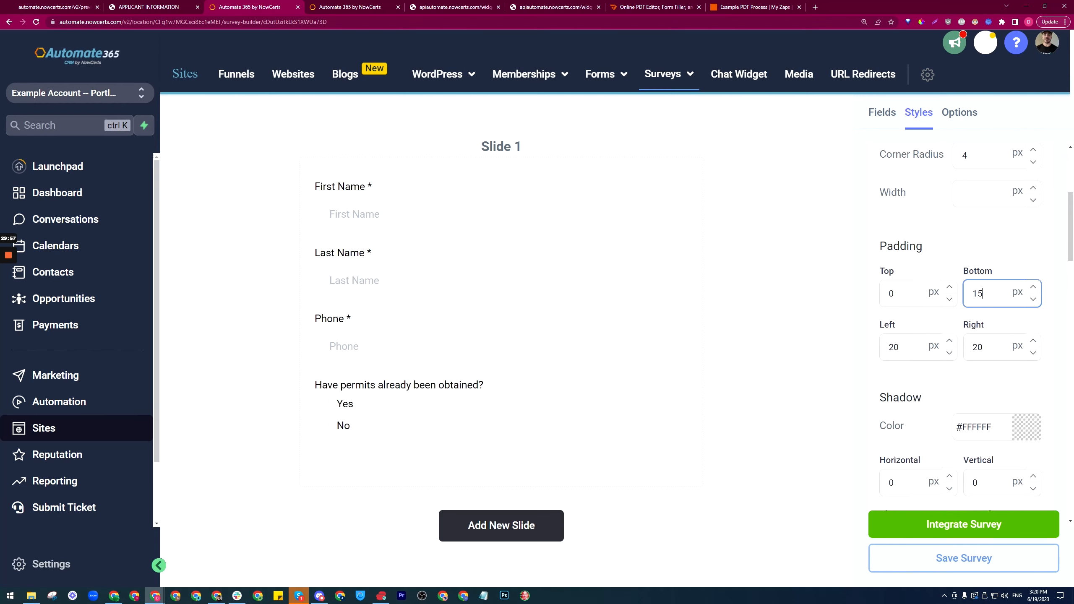
{"action": "key", "text": "Tab"}
{"action": "type", "text": "1"}
{"action": "key", "text": "Tab"}
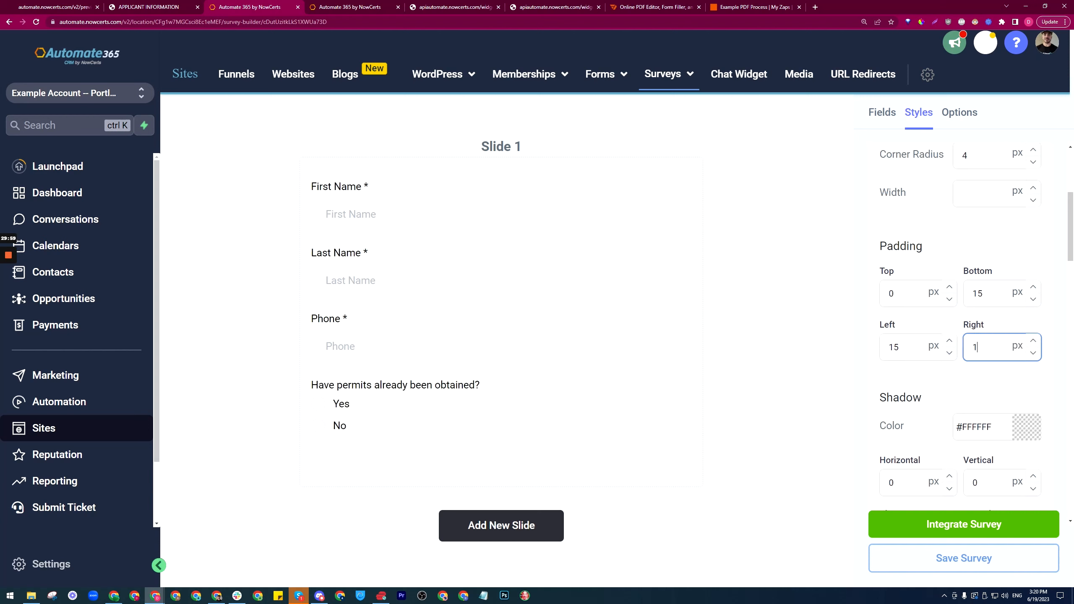
{"action": "scroll", "coordinate": [959, 318], "scroll_direction": "up", "scroll_amount": 6}
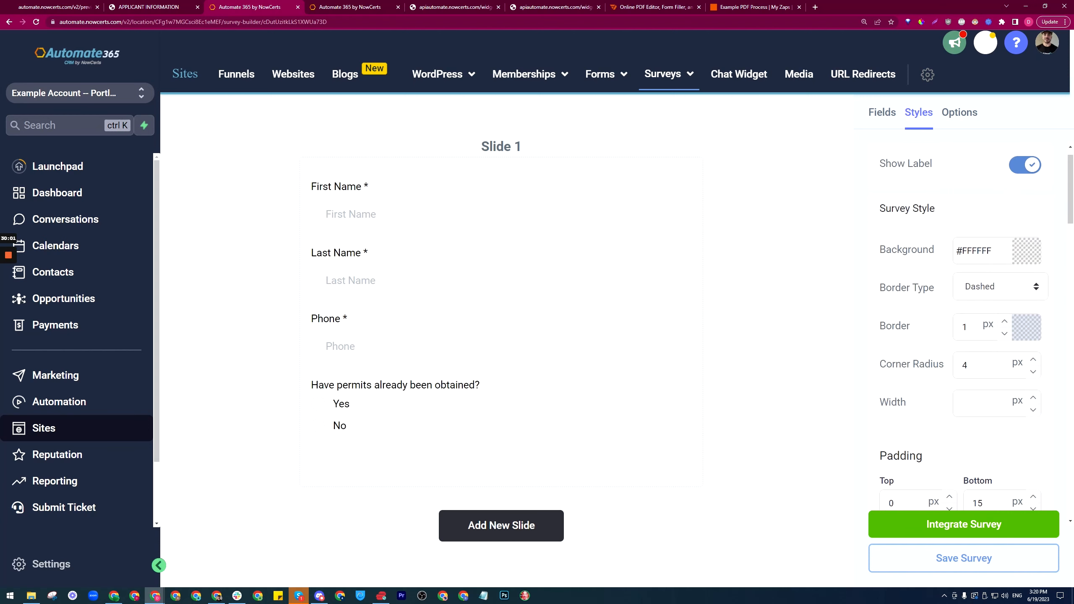
{"action": "left_click", "coordinate": [370, 4]}
{"action": "scroll", "coordinate": [575, 300], "scroll_direction": "down", "scroll_amount": 4}
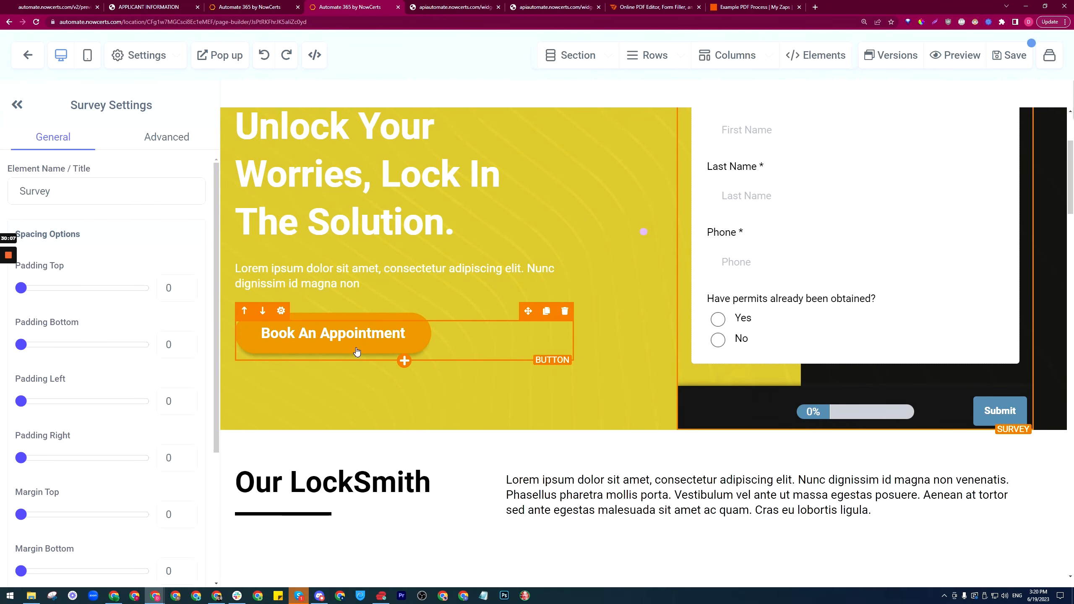
Step: Sample the Book An Appointment button's orange, F58B2F, with the ColorPick eyedropper
{"action": "scroll", "coordinate": [359, 348], "scroll_direction": "up", "scroll_amount": 1}
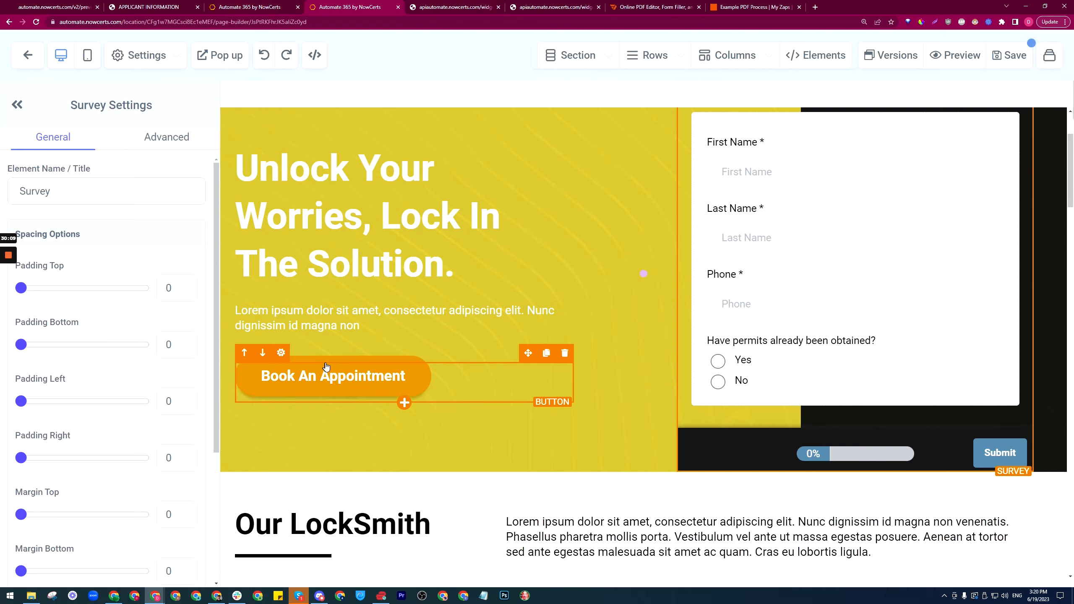
{"action": "scroll", "coordinate": [350, 389], "scroll_direction": "down", "scroll_amount": 6}
{"action": "scroll", "coordinate": [485, 360], "scroll_direction": "up", "scroll_amount": 7}
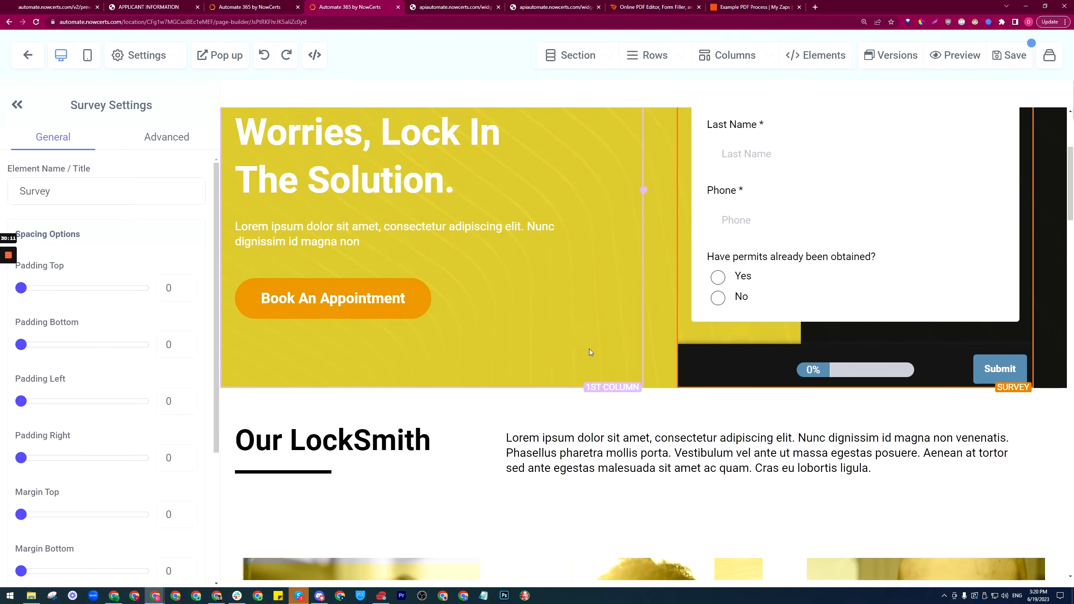
{"action": "left_click", "coordinate": [253, 7]}
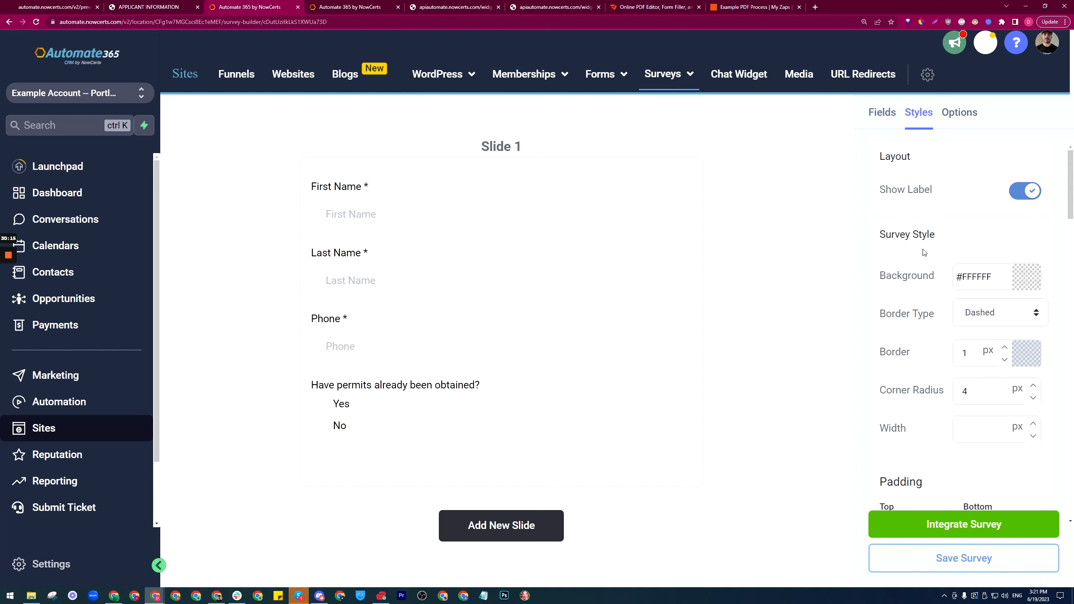
{"action": "left_click_drag", "start_coordinate": [1073, 197], "coordinate": [1073, 405]}
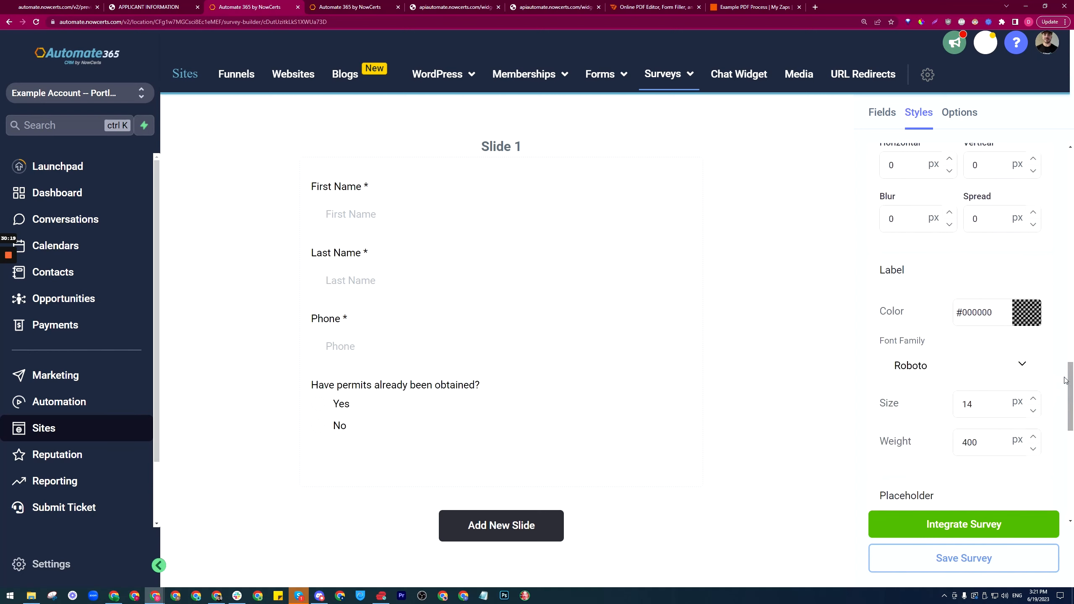
{"action": "key", "text": "ctrl+Tab"}
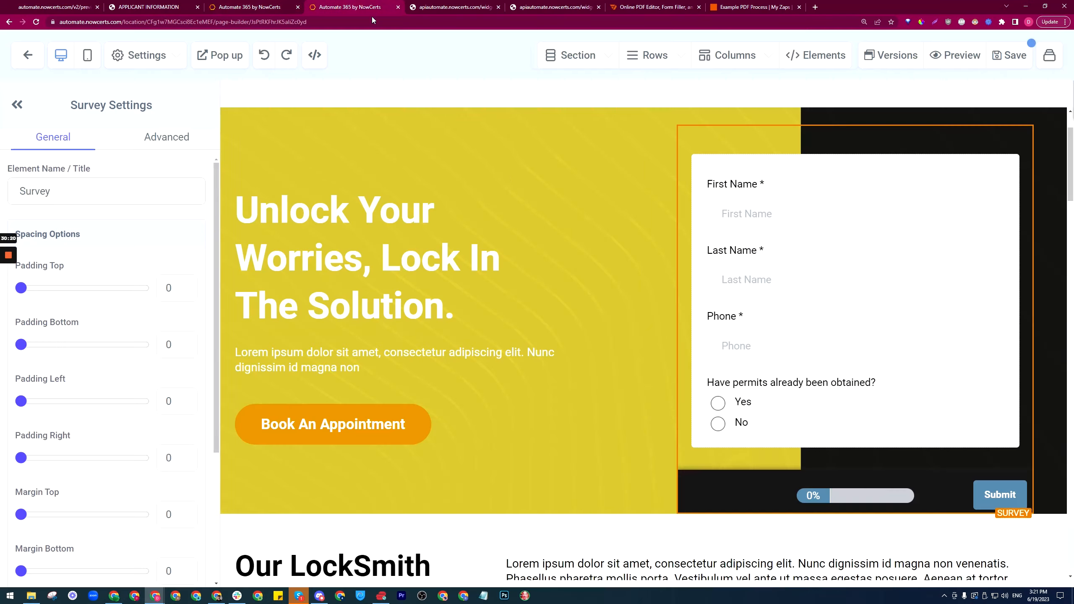
{"action": "left_click", "coordinate": [922, 22]}
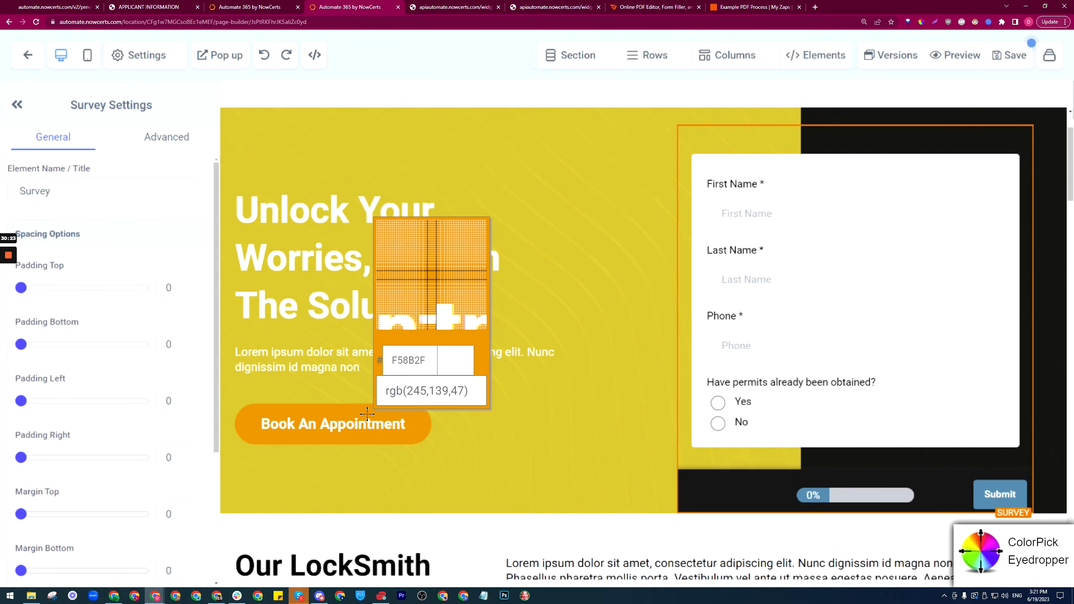
{"action": "left_click", "coordinate": [396, 421]}
{"action": "key", "text": "ctrl+c"}
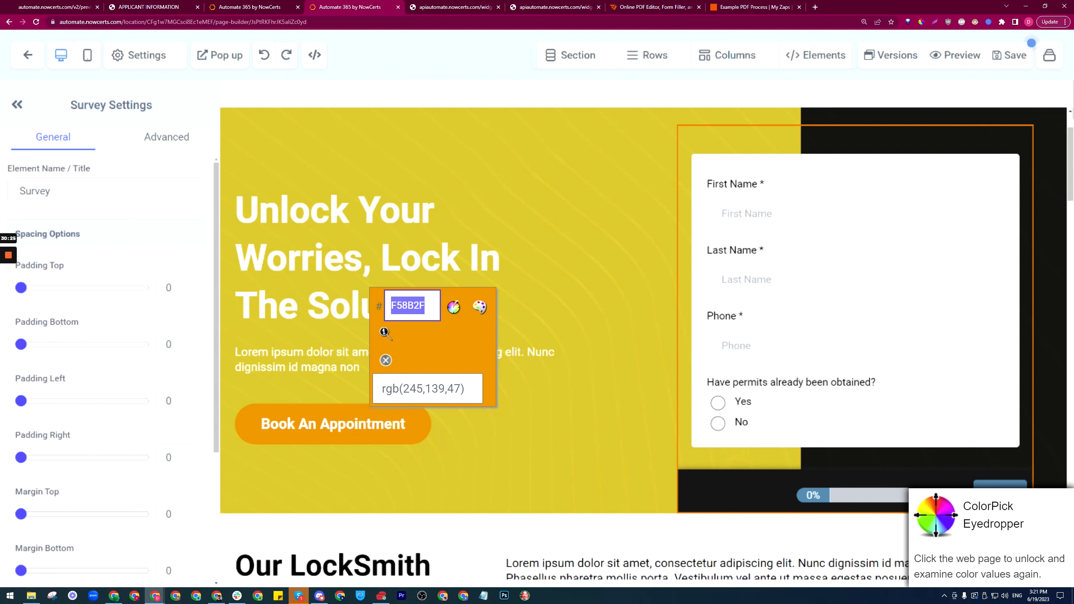
{"action": "key", "text": "Escape"}
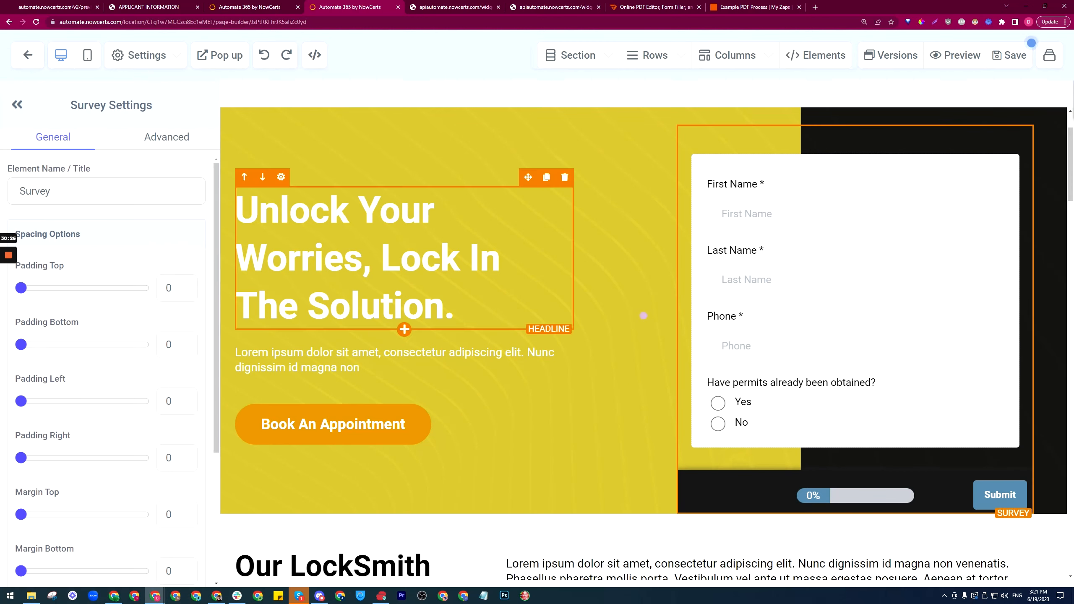
Step: Replace the footer background hex D0621E with F58B2F in the survey's Custom CSS
{"action": "left_click", "coordinate": [262, 7]}
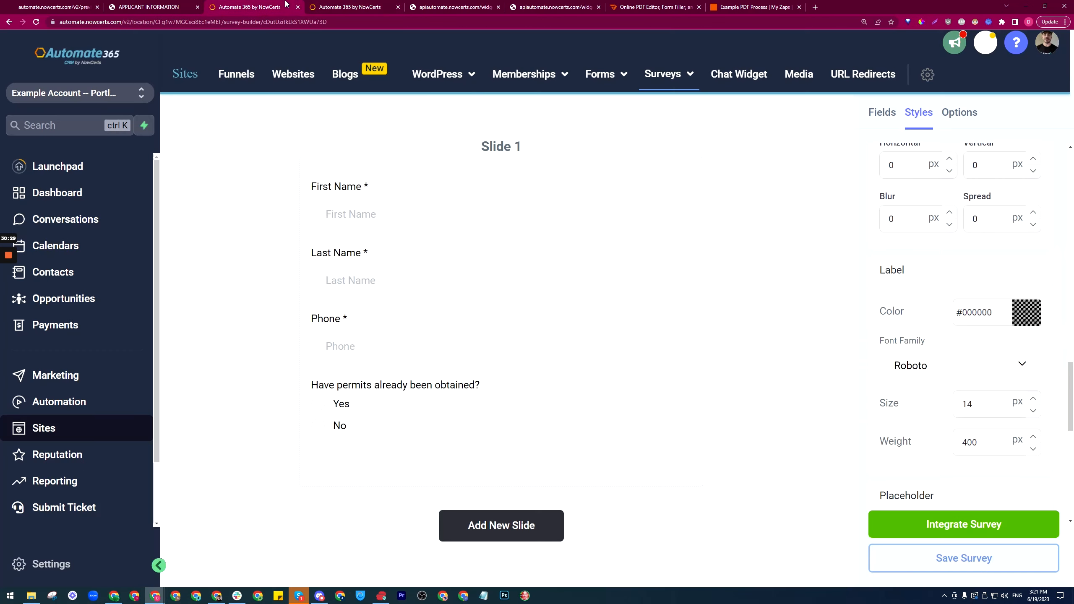
{"action": "scroll", "coordinate": [1017, 357], "scroll_direction": "down", "scroll_amount": 5}
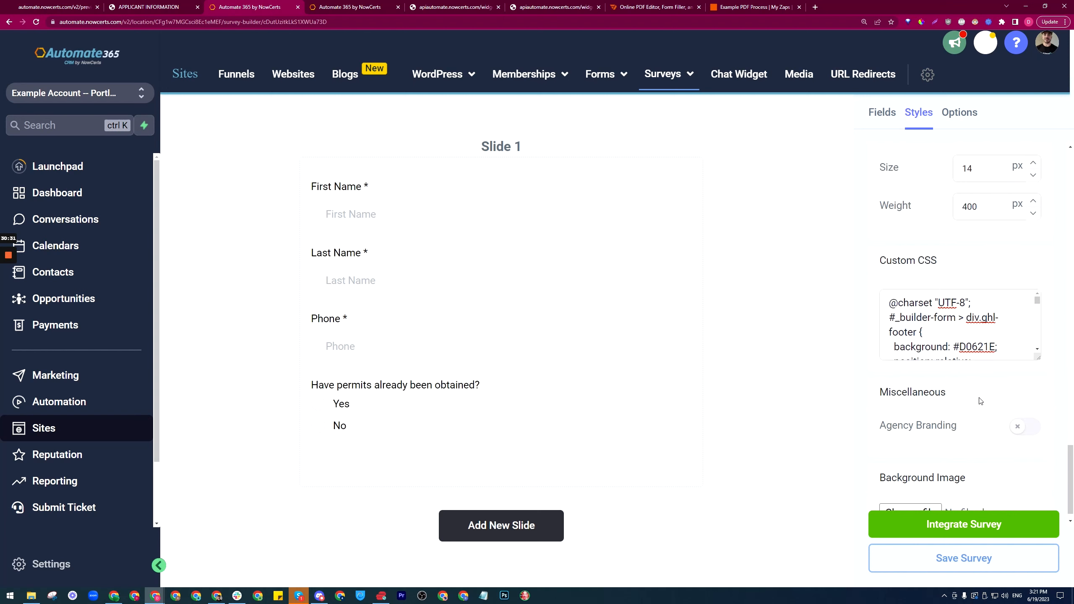
{"action": "left_click_drag", "start_coordinate": [959, 347], "coordinate": [996, 347]}
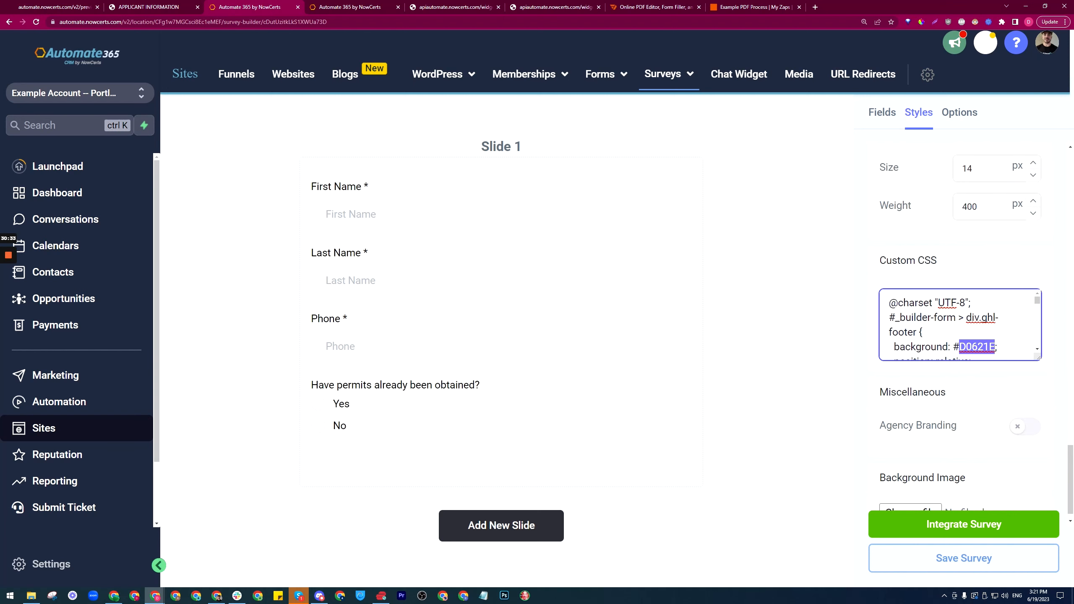
{"action": "key", "text": "ctrl+v"}
Step: Review the Styles settings and open the colour chooser for the survey's border
{"action": "scroll", "coordinate": [1032, 376], "scroll_direction": "up", "scroll_amount": 10}
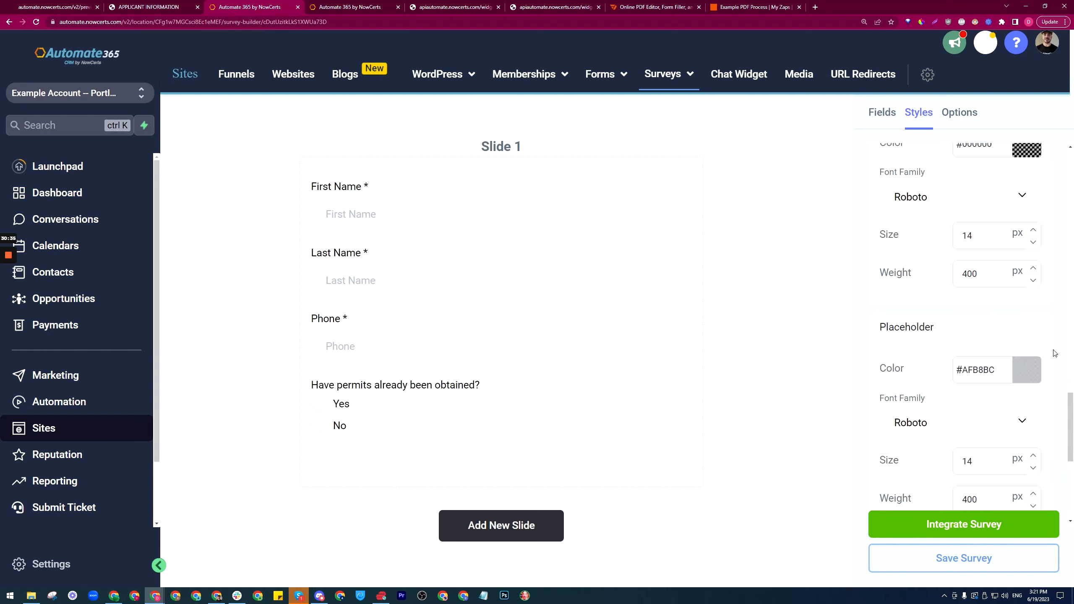
{"action": "scroll", "coordinate": [1063, 315], "scroll_direction": "up", "scroll_amount": 2}
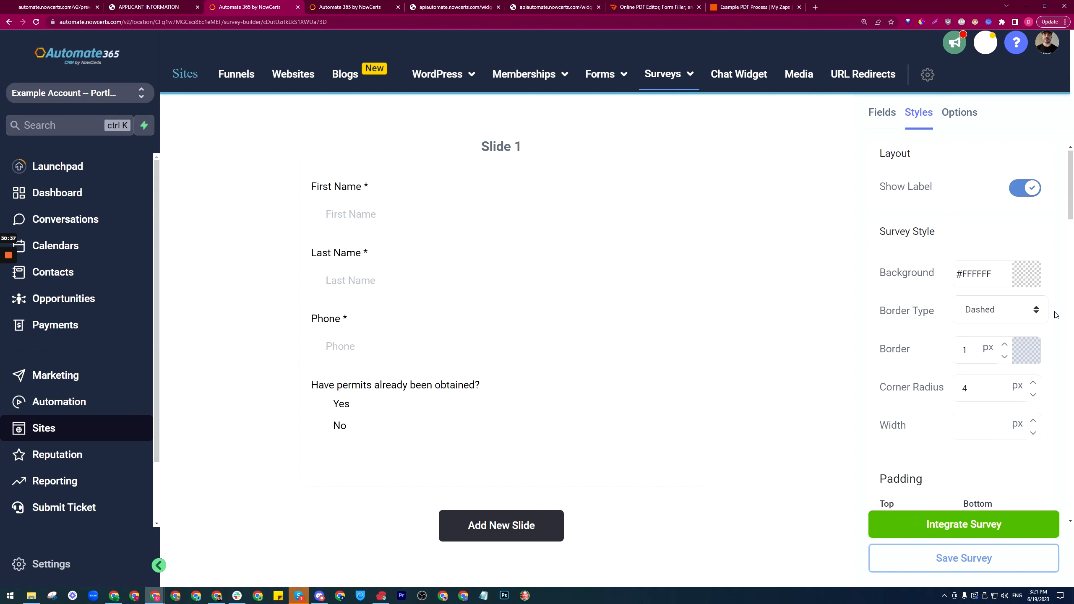
{"action": "scroll", "coordinate": [1058, 301], "scroll_direction": "down", "scroll_amount": 7}
{"action": "scroll", "coordinate": [895, 309], "scroll_direction": "down", "scroll_amount": 10}
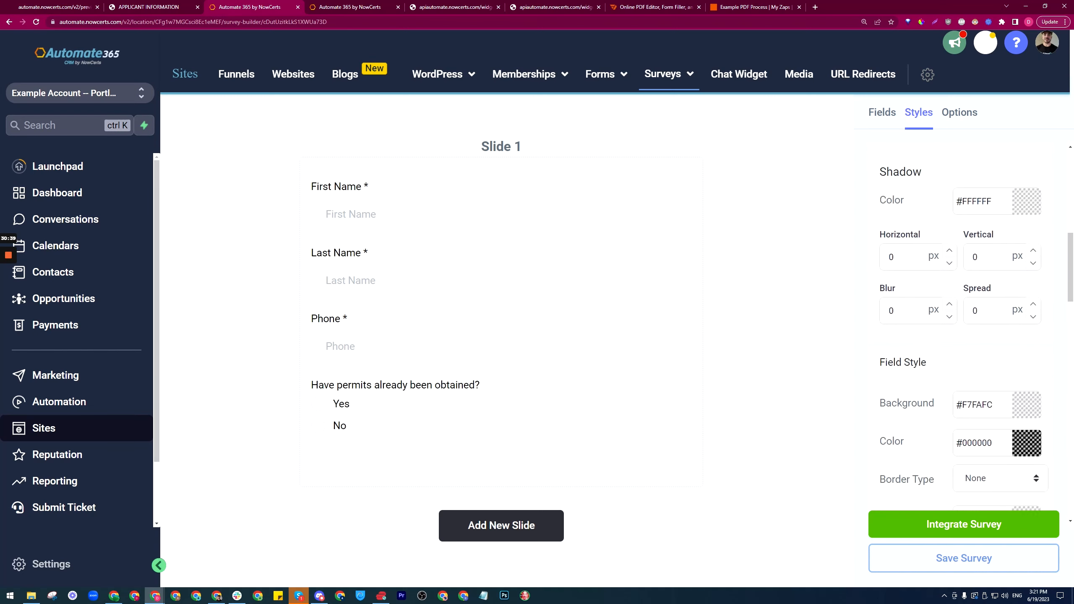
{"action": "scroll", "coordinate": [927, 313], "scroll_direction": "down", "scroll_amount": 8}
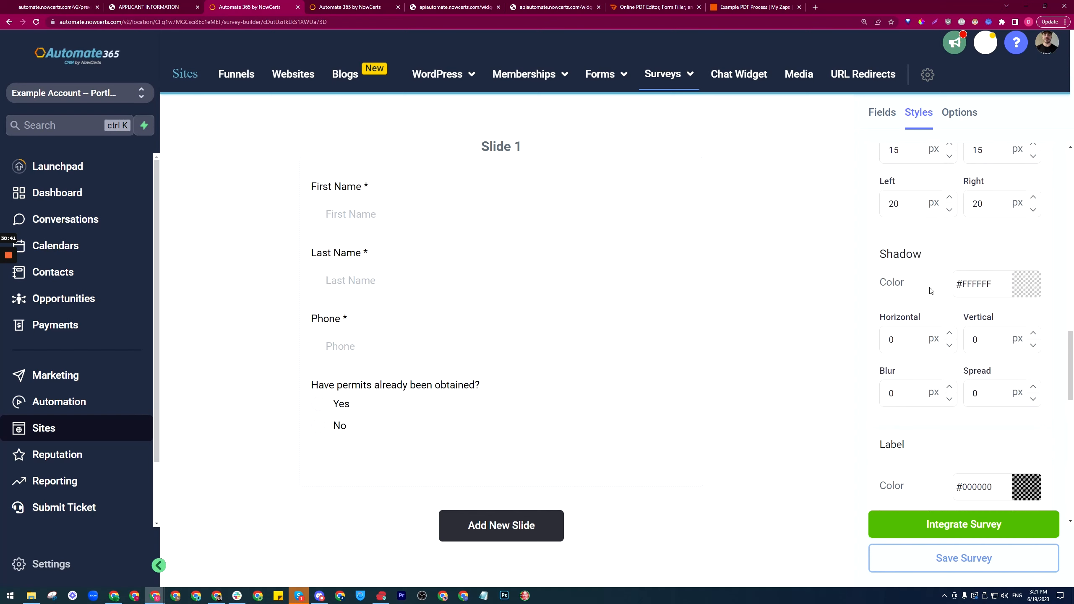
{"action": "scroll", "coordinate": [872, 351], "scroll_direction": "down", "scroll_amount": 5}
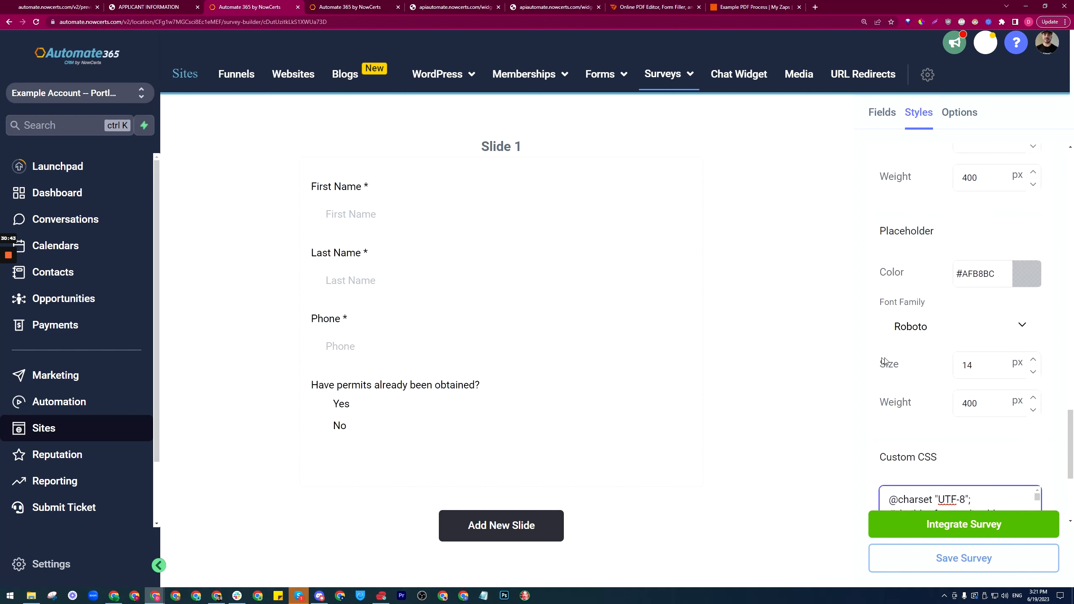
{"action": "scroll", "coordinate": [917, 377], "scroll_direction": "up", "scroll_amount": 10}
{"action": "scroll", "coordinate": [973, 339], "scroll_direction": "up", "scroll_amount": 1}
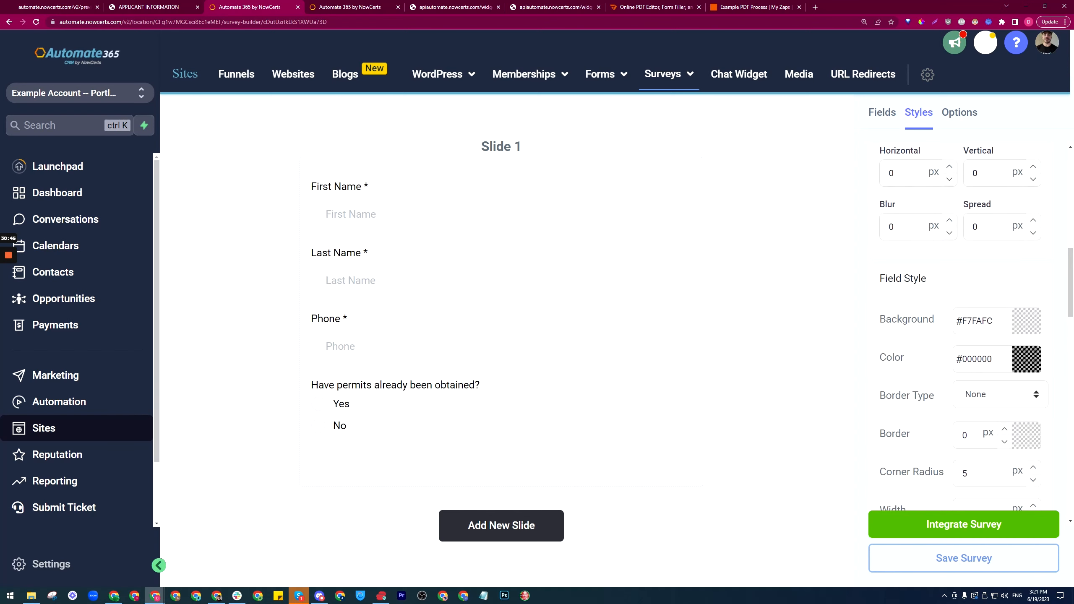
{"action": "scroll", "coordinate": [914, 313], "scroll_direction": "up", "scroll_amount": 2}
{"action": "scroll", "coordinate": [944, 350], "scroll_direction": "up", "scroll_amount": 7}
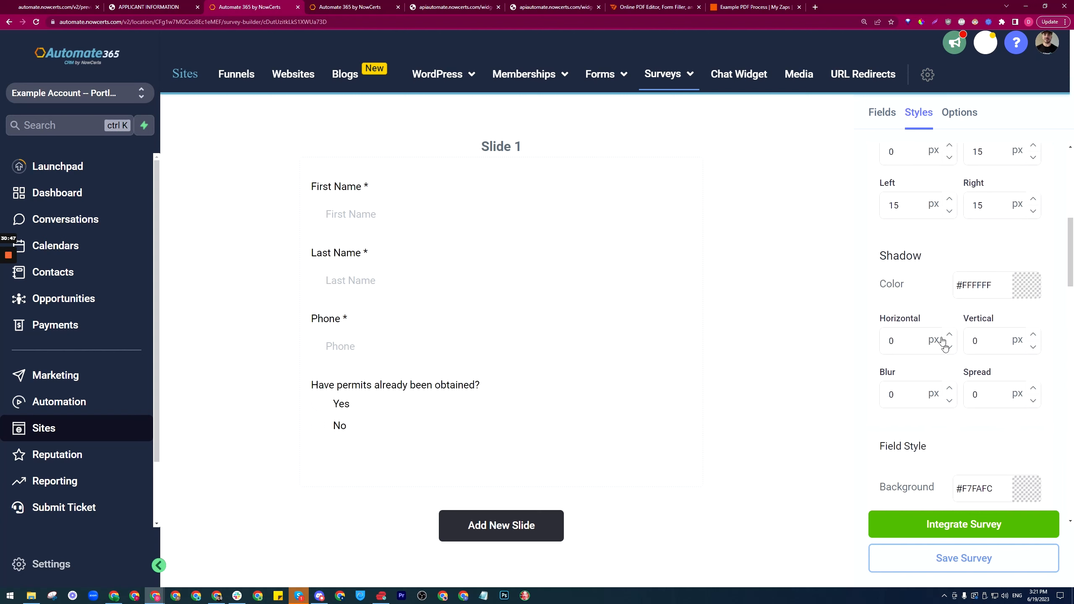
{"action": "scroll", "coordinate": [910, 311], "scroll_direction": "up", "scroll_amount": 1}
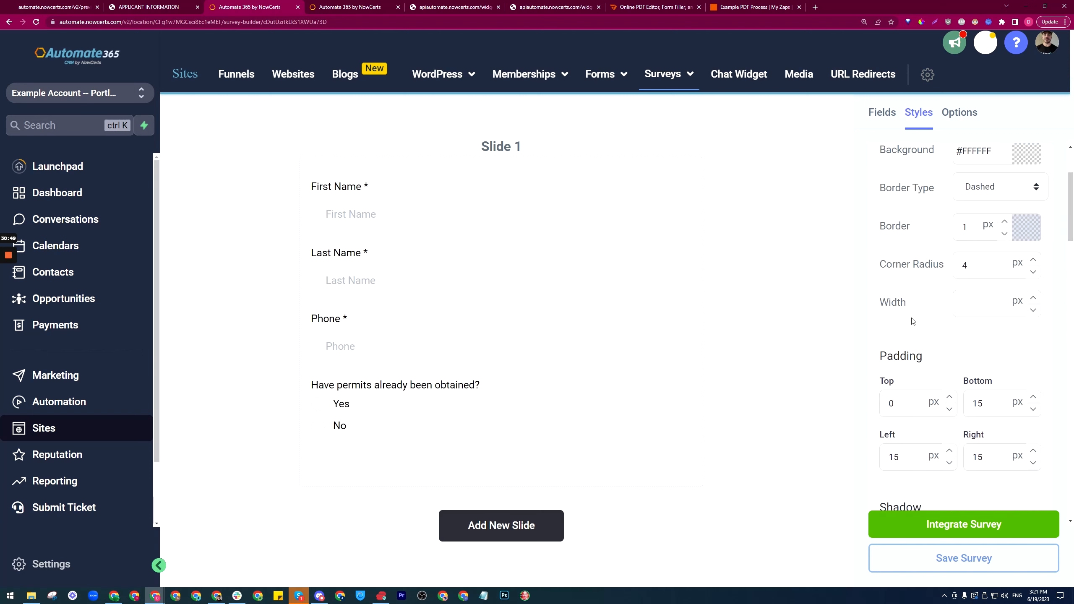
{"action": "scroll", "coordinate": [944, 343], "scroll_direction": "up", "scroll_amount": 1}
{"action": "scroll", "coordinate": [927, 288], "scroll_direction": "up", "scroll_amount": 1}
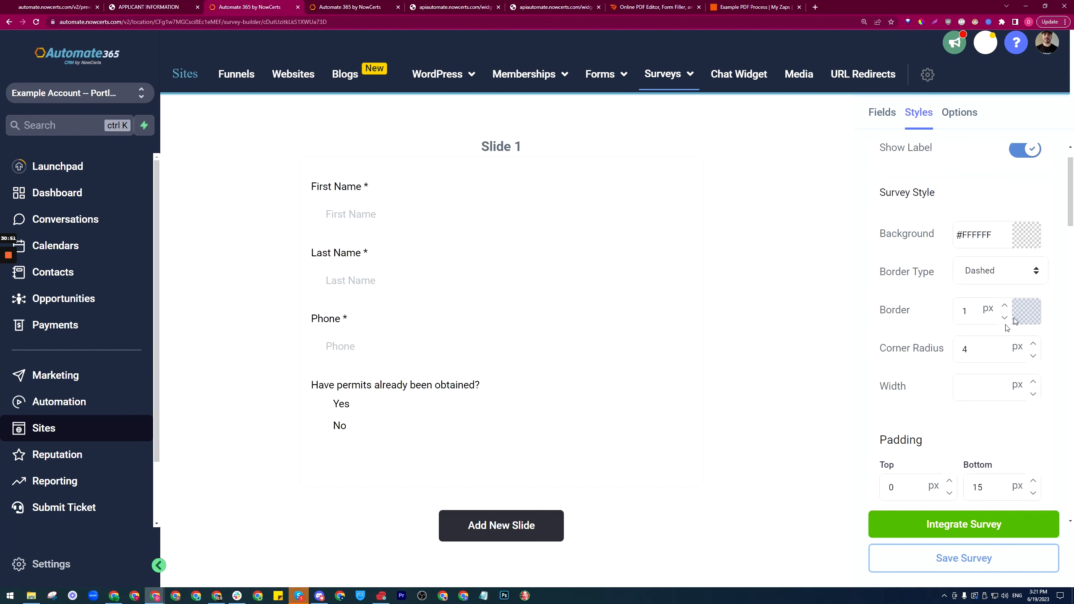
{"action": "left_click", "coordinate": [1015, 316]}
Step: Paste the orange hex as the survey border colour and set corner radius to 10
{"action": "left_click_drag", "start_coordinate": [965, 476], "coordinate": [936, 476]}
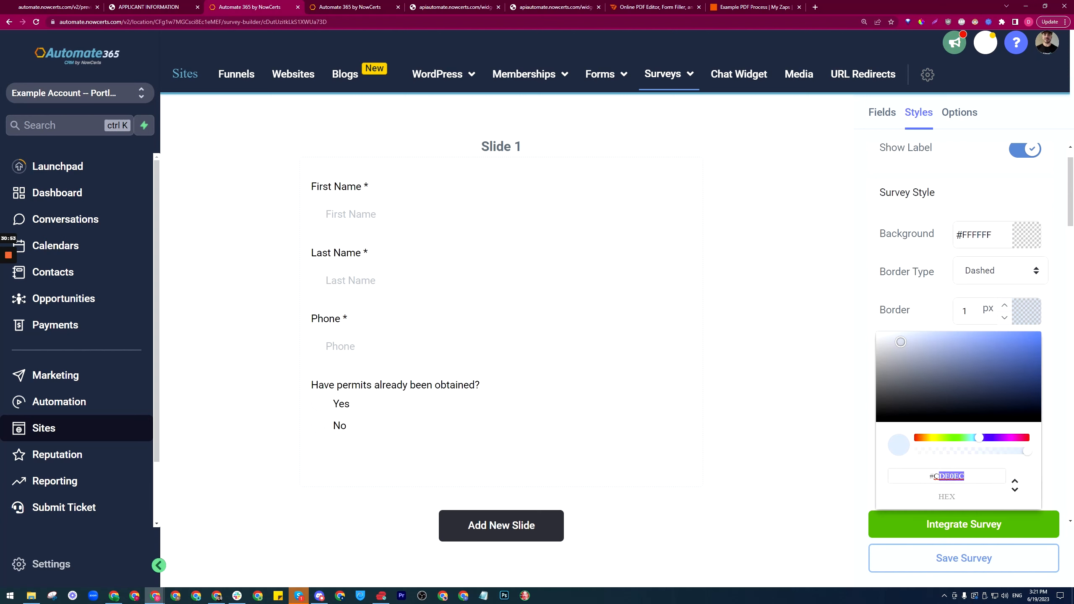
{"action": "key", "text": "ctrl+v"}
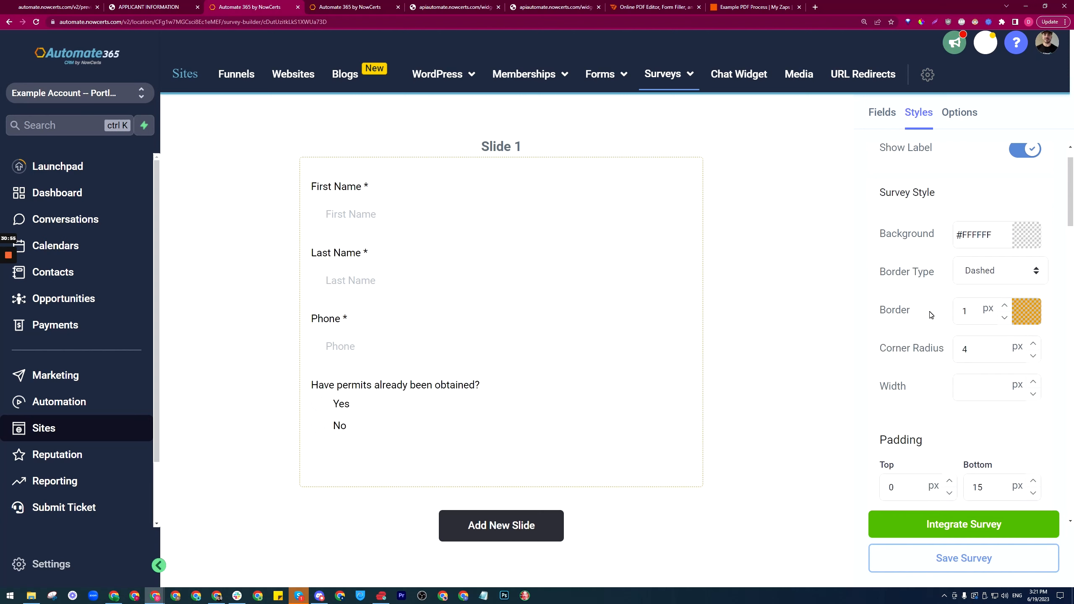
{"action": "left_click", "coordinate": [931, 315]}
{"action": "double_click", "coordinate": [956, 351]}
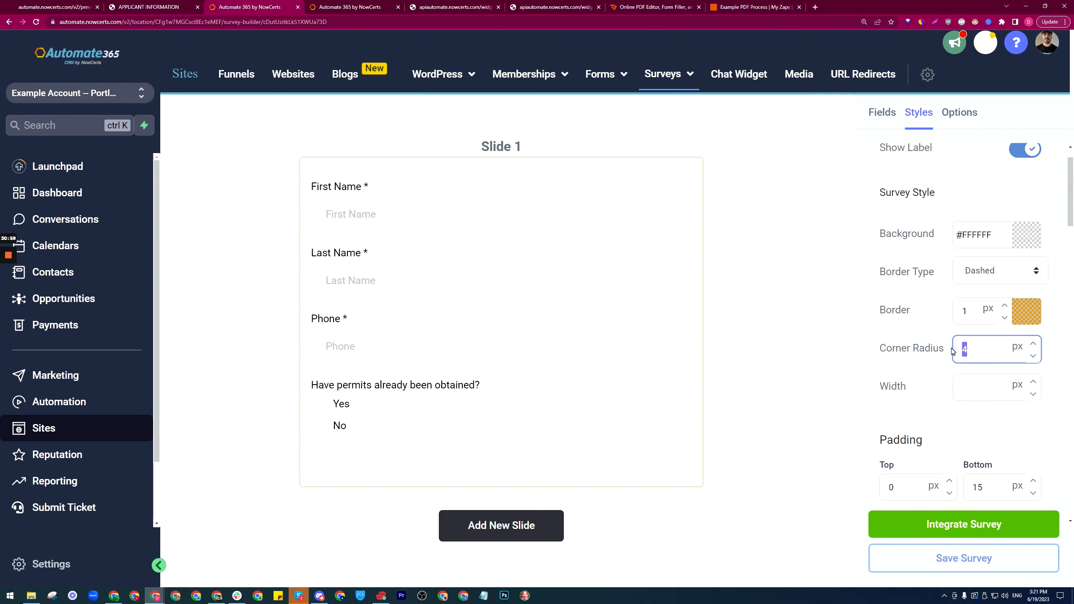
{"action": "type", "text": "10"}
{"action": "left_click", "coordinate": [947, 367]}
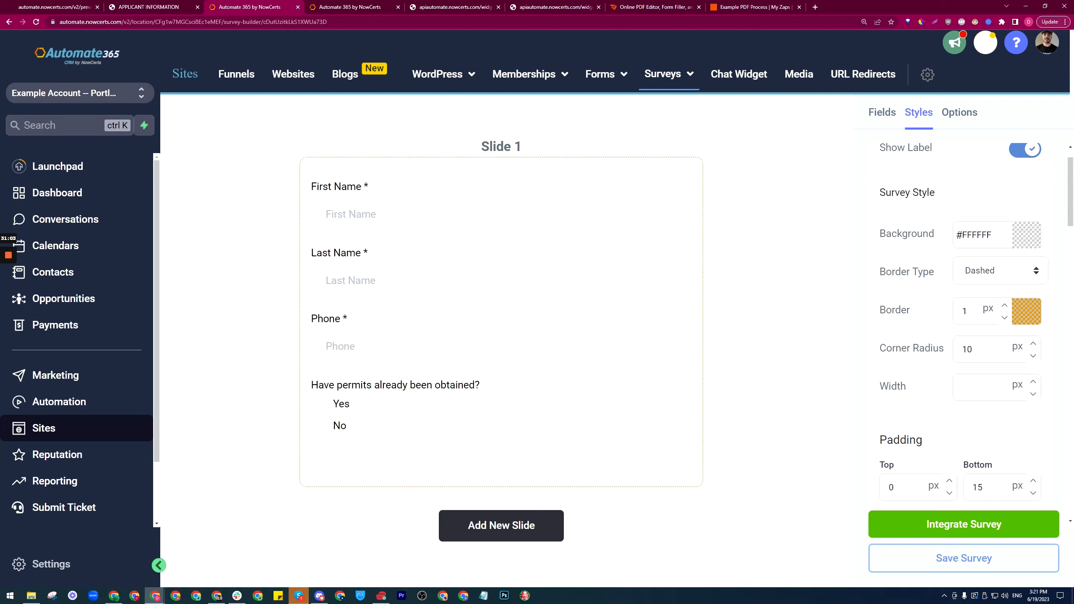
Step: Make the survey border a solid line 2 px thick
{"action": "left_click", "coordinate": [1001, 282]}
{"action": "left_click", "coordinate": [985, 289]}
{"action": "left_click", "coordinate": [1005, 305]}
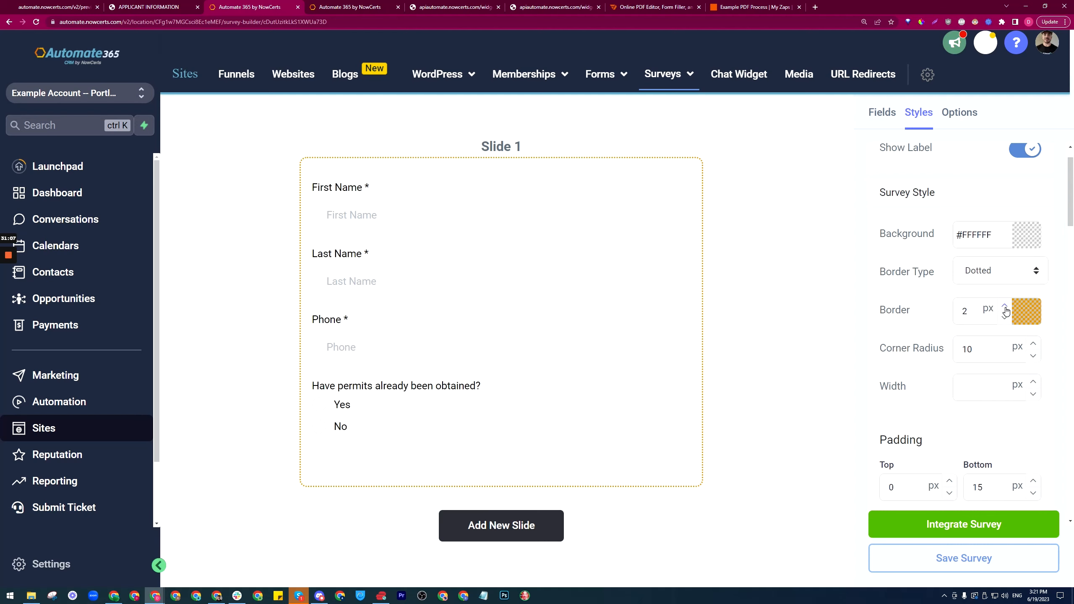
{"action": "left_click", "coordinate": [1005, 306]}
{"action": "left_click", "coordinate": [1000, 273]}
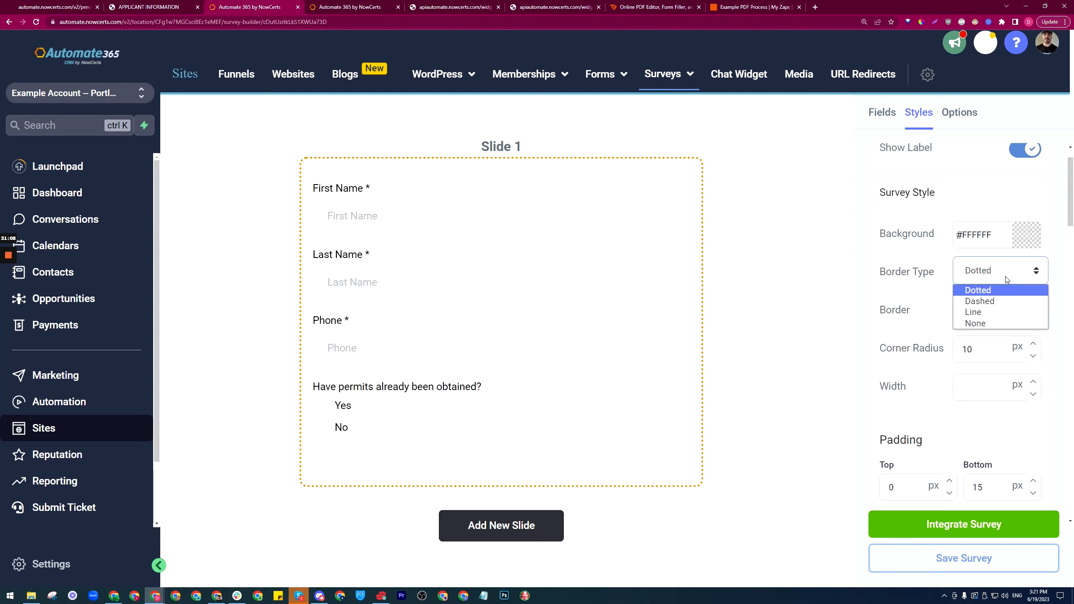
{"action": "left_click", "coordinate": [977, 310]}
{"action": "left_click", "coordinate": [1004, 317]}
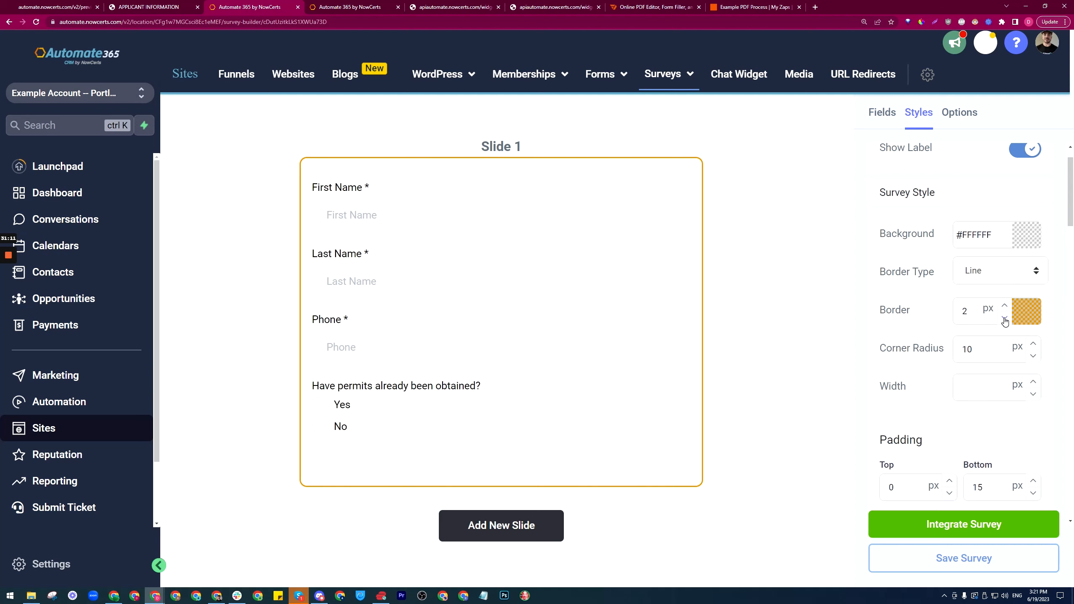
{"action": "left_click", "coordinate": [1005, 318]}
{"action": "left_click", "coordinate": [1005, 306]}
Step: Change the corner radius to 20, save the survey, and return to the funnel page editor
{"action": "left_click_drag", "start_coordinate": [978, 351], "coordinate": [960, 351]}
{"action": "type", "text": "2"}
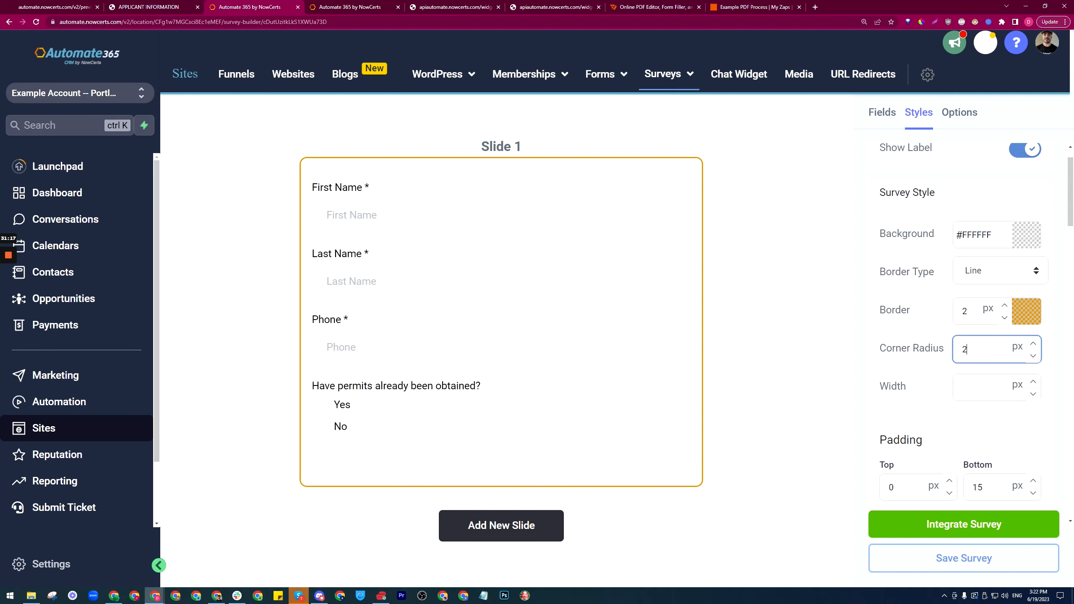
{"action": "left_click", "coordinate": [903, 365]}
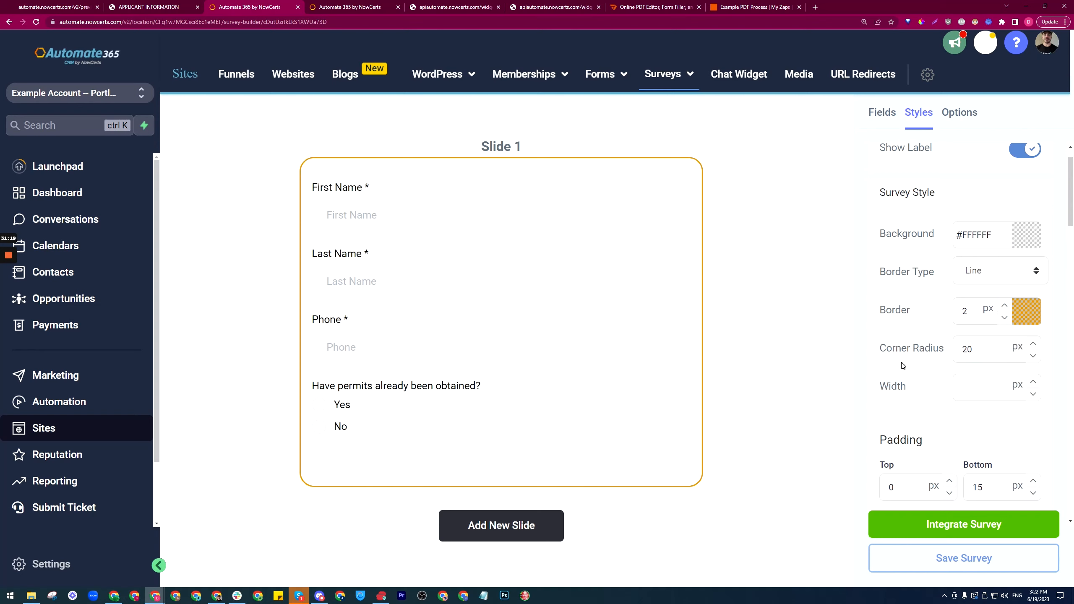
{"action": "left_click", "coordinate": [984, 561]}
{"action": "left_click", "coordinate": [364, 7]}
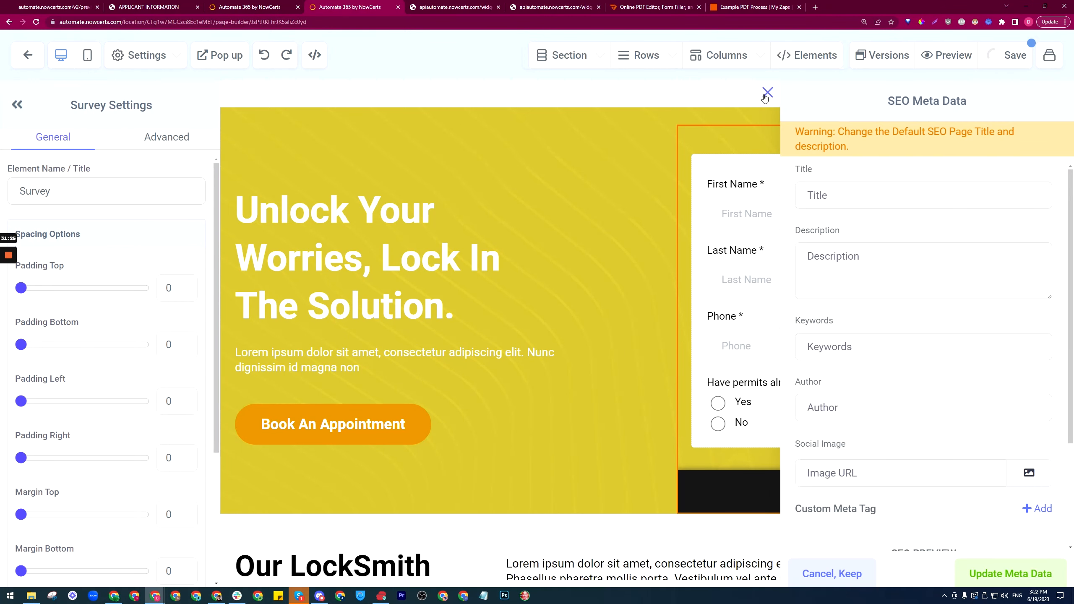
Step: Close the SEO Meta Data panel, select the restyled hero survey, and launch a live preview
{"action": "left_click", "coordinate": [768, 93]}
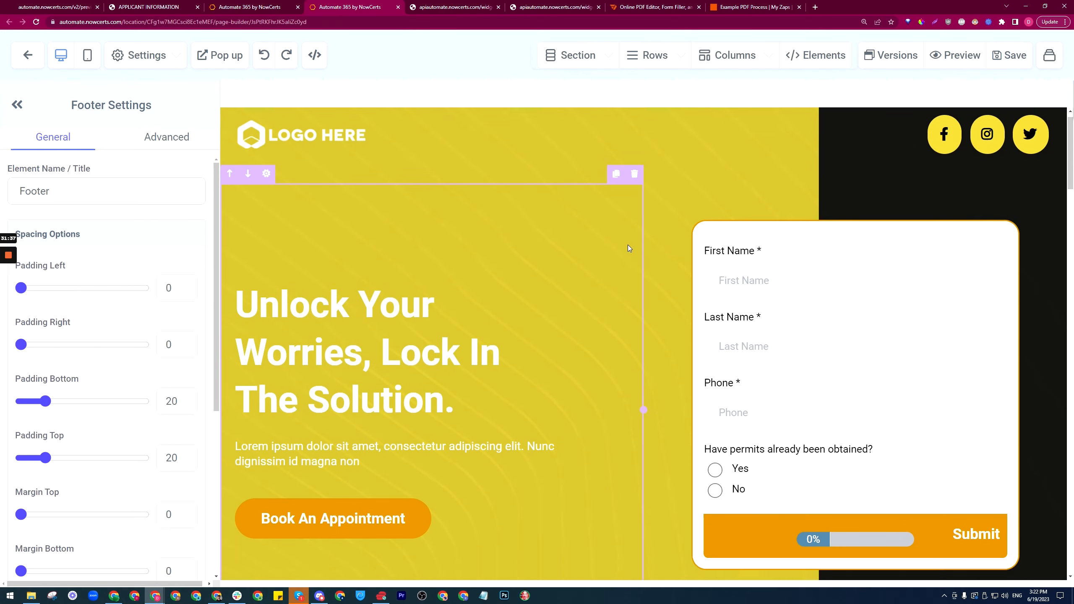
{"action": "scroll", "coordinate": [630, 249], "scroll_direction": "down", "scroll_amount": 8}
{"action": "scroll", "coordinate": [847, 322], "scroll_direction": "up", "scroll_amount": 7}
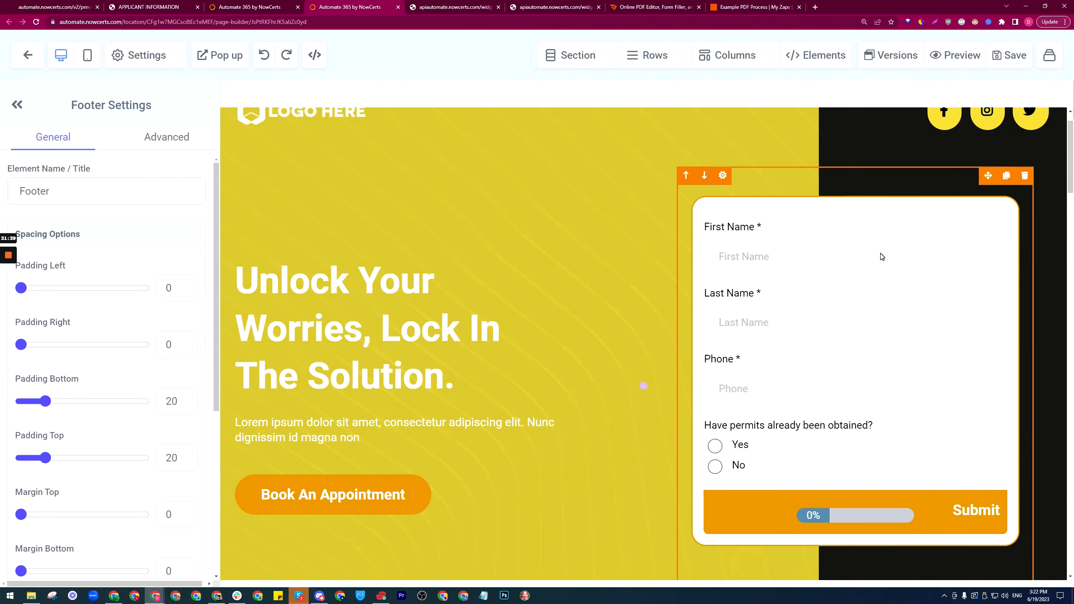
{"action": "scroll", "coordinate": [882, 256], "scroll_direction": "up", "scroll_amount": 1}
{"action": "left_click", "coordinate": [849, 310]}
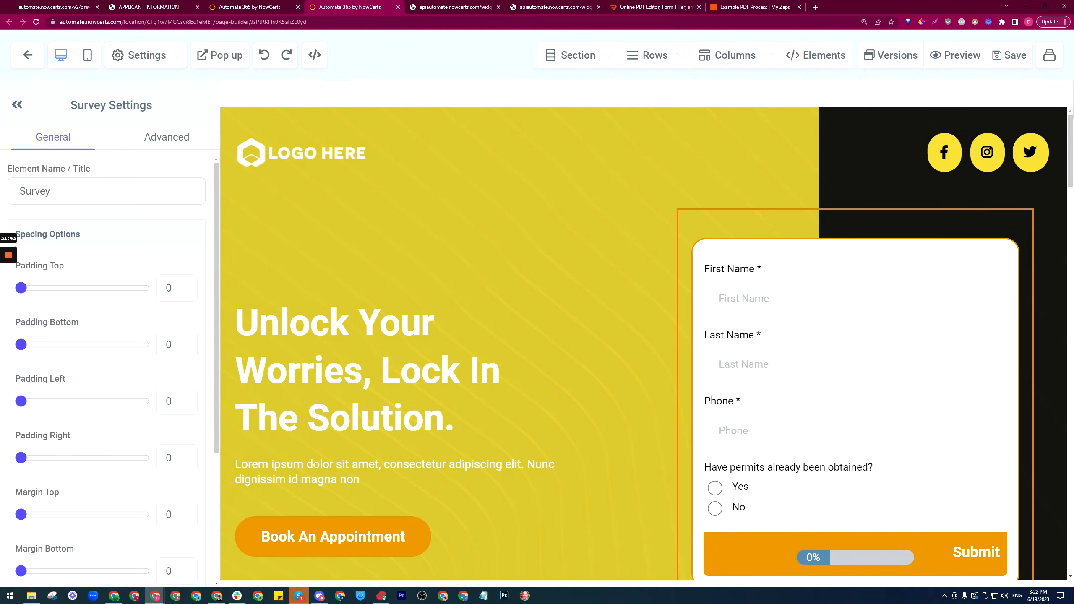
{"action": "left_click", "coordinate": [959, 61]}
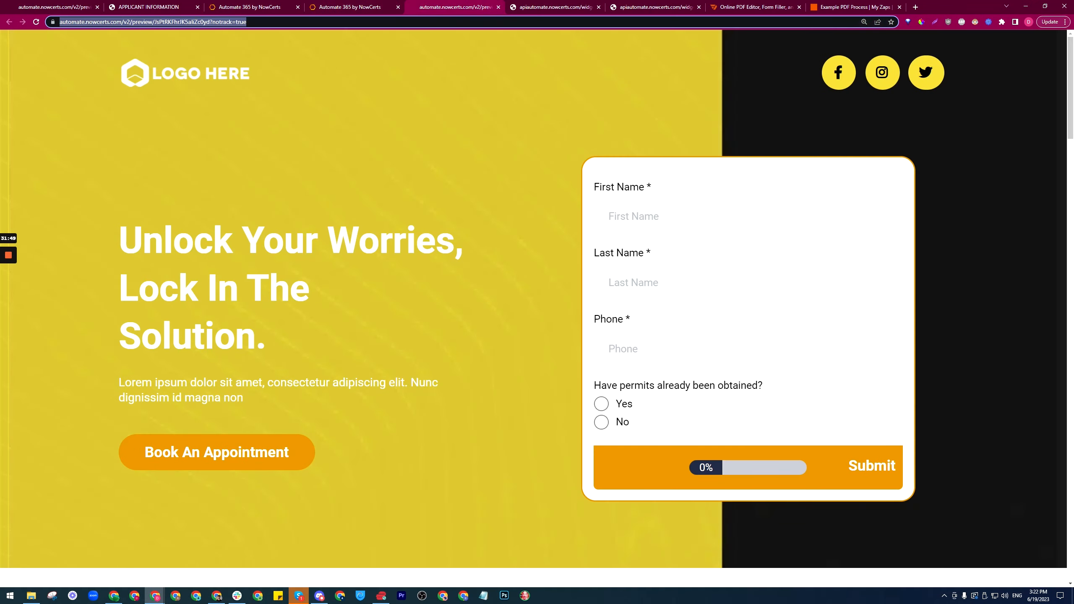
Step: In the preview tab, check the page address and test the survey's First Name field
{"action": "left_click", "coordinate": [271, 22]}
{"action": "left_click_drag", "start_coordinate": [271, 22], "coordinate": [63, 22]}
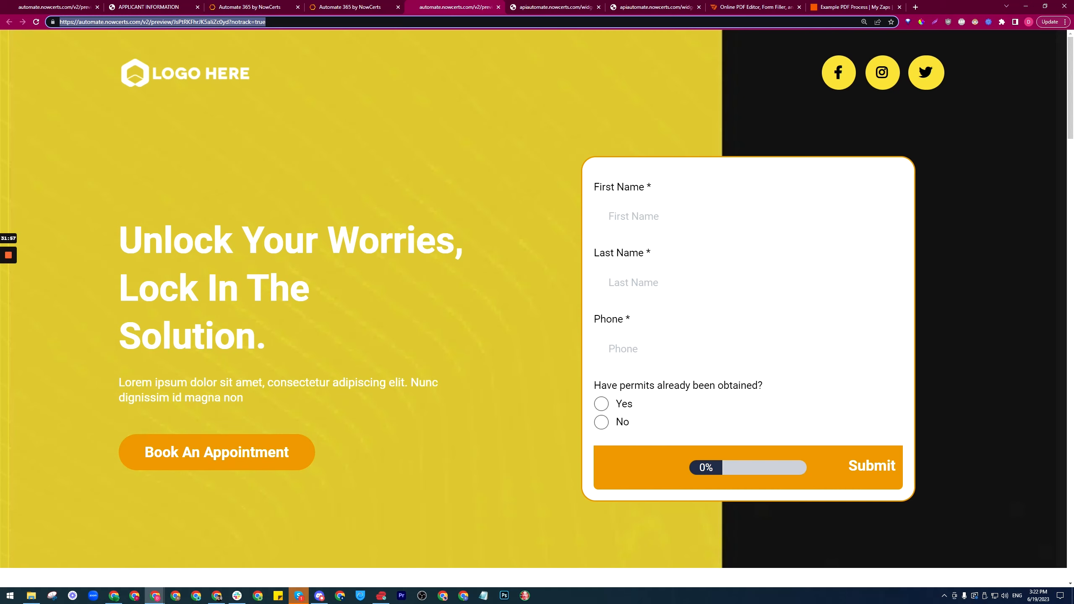
{"action": "left_click", "coordinate": [707, 221]}
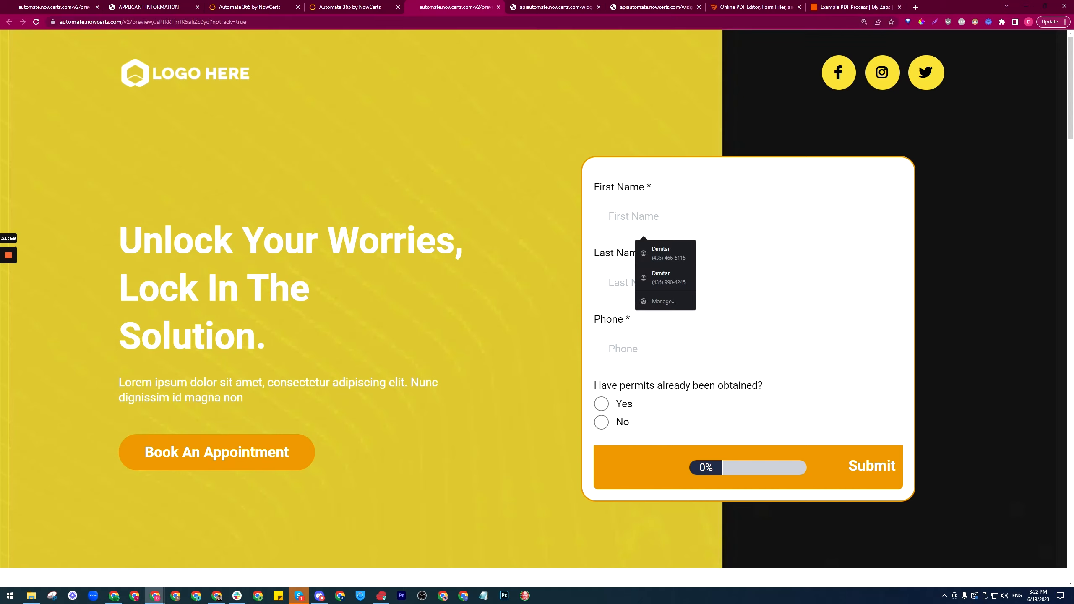
{"action": "left_click", "coordinate": [782, 254]}
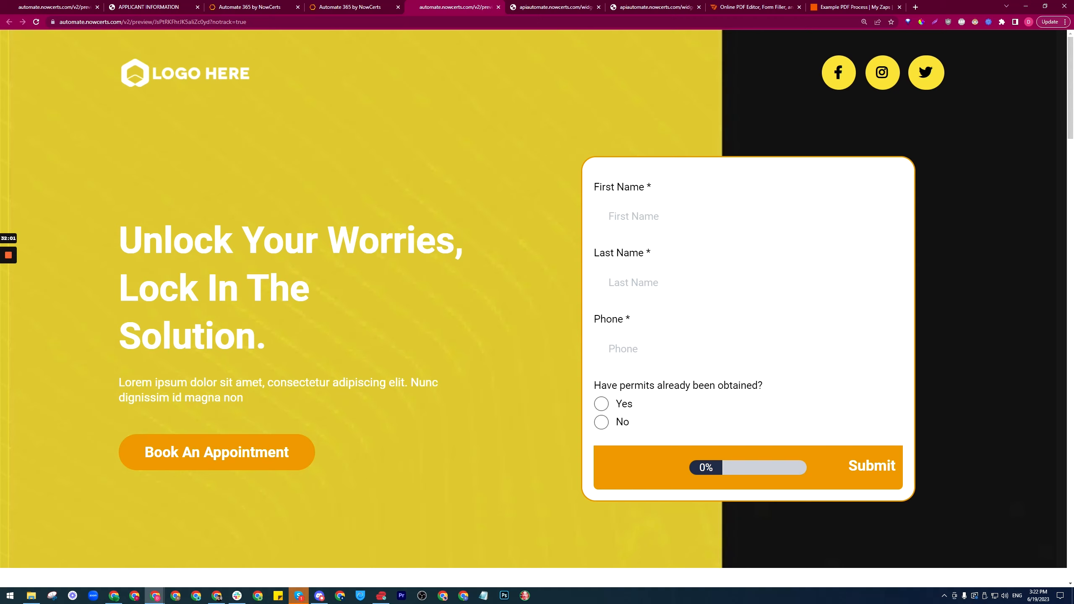